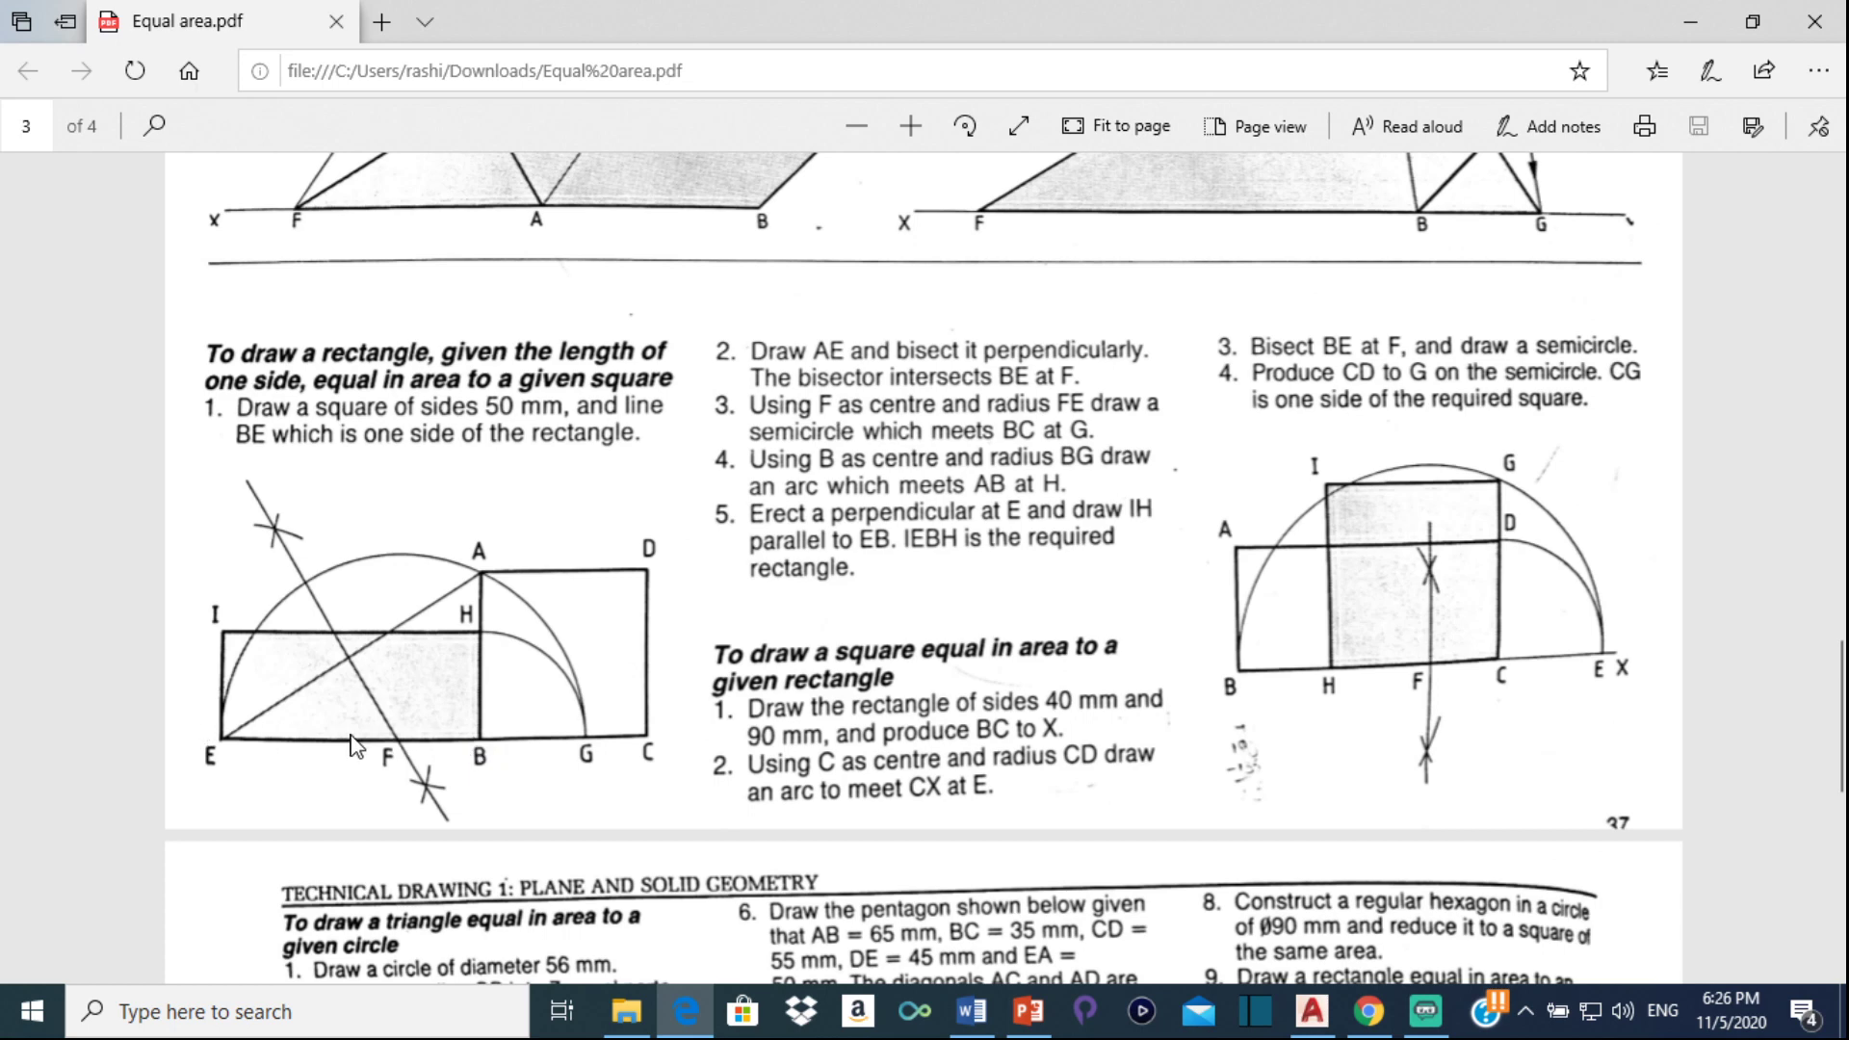
Switch to AutoCAD and draw a 50 by 50 square in the empty drawing with the Rectangle command
{"action": "left_click", "coordinate": [1311, 1011]}
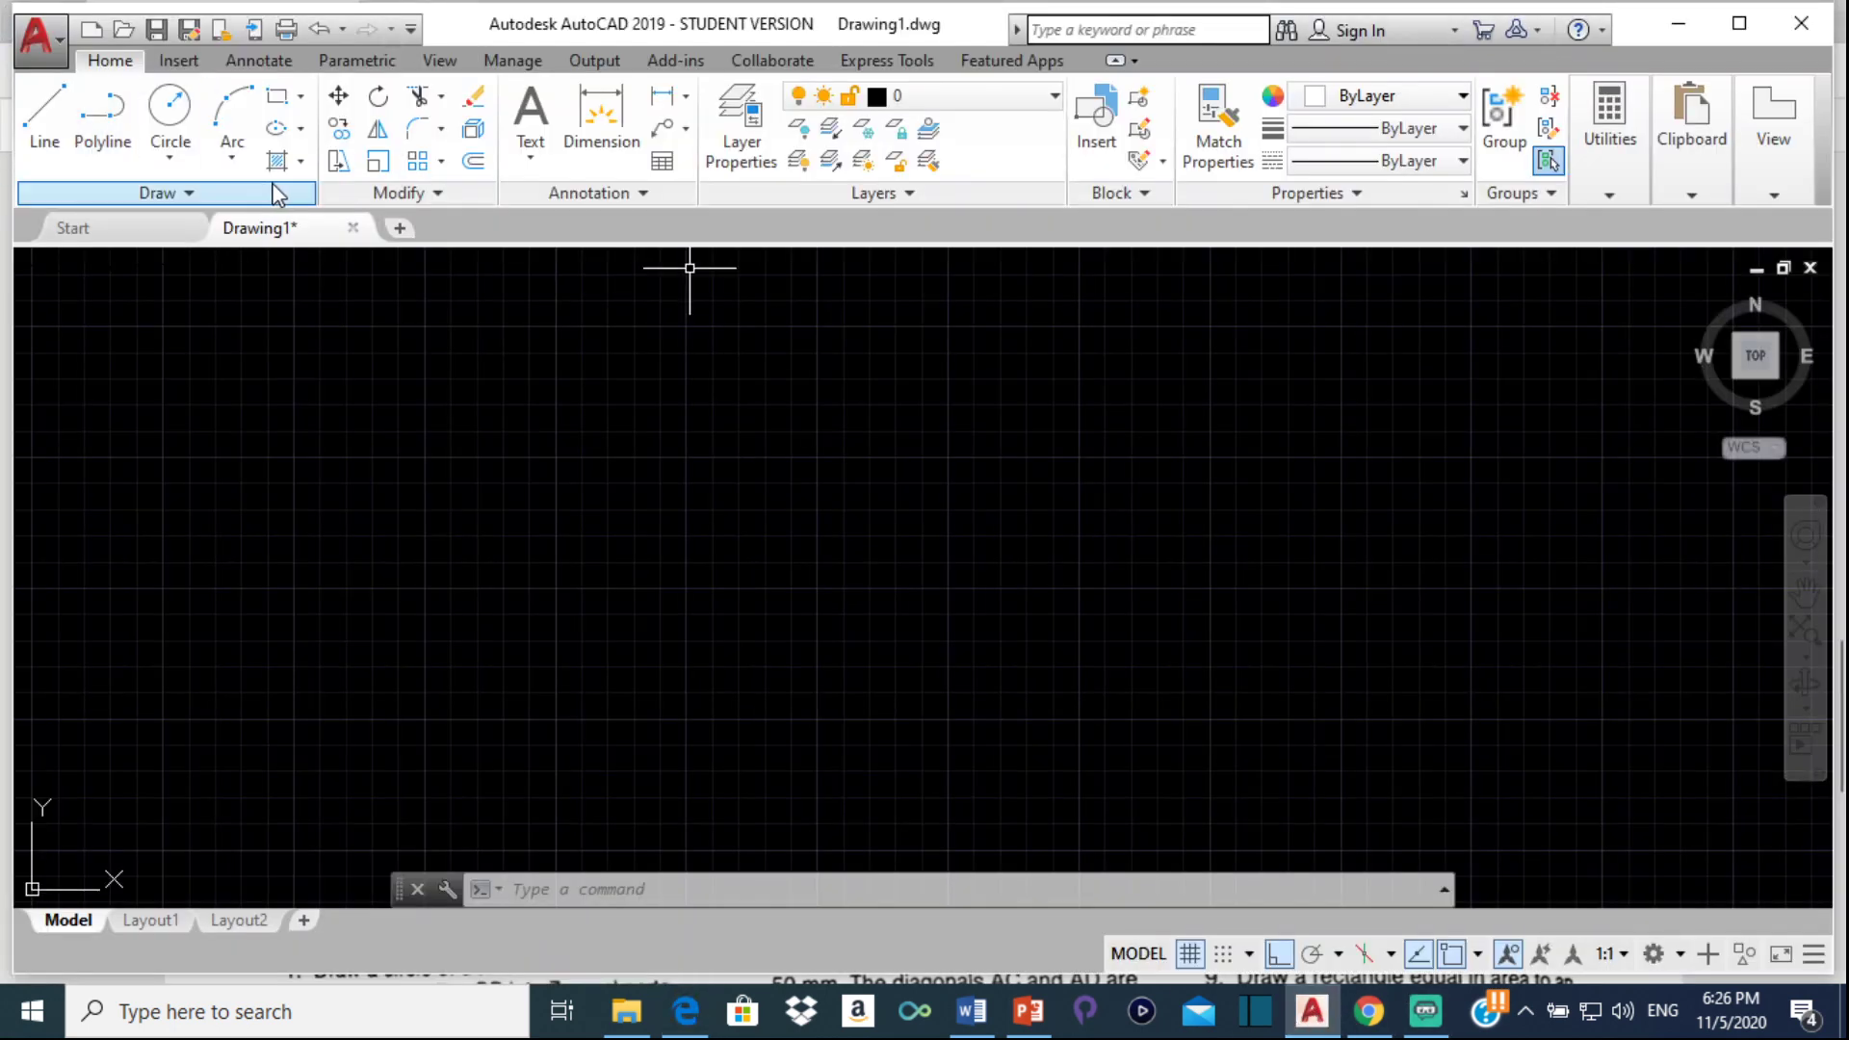
{"action": "left_click", "coordinate": [276, 100]}
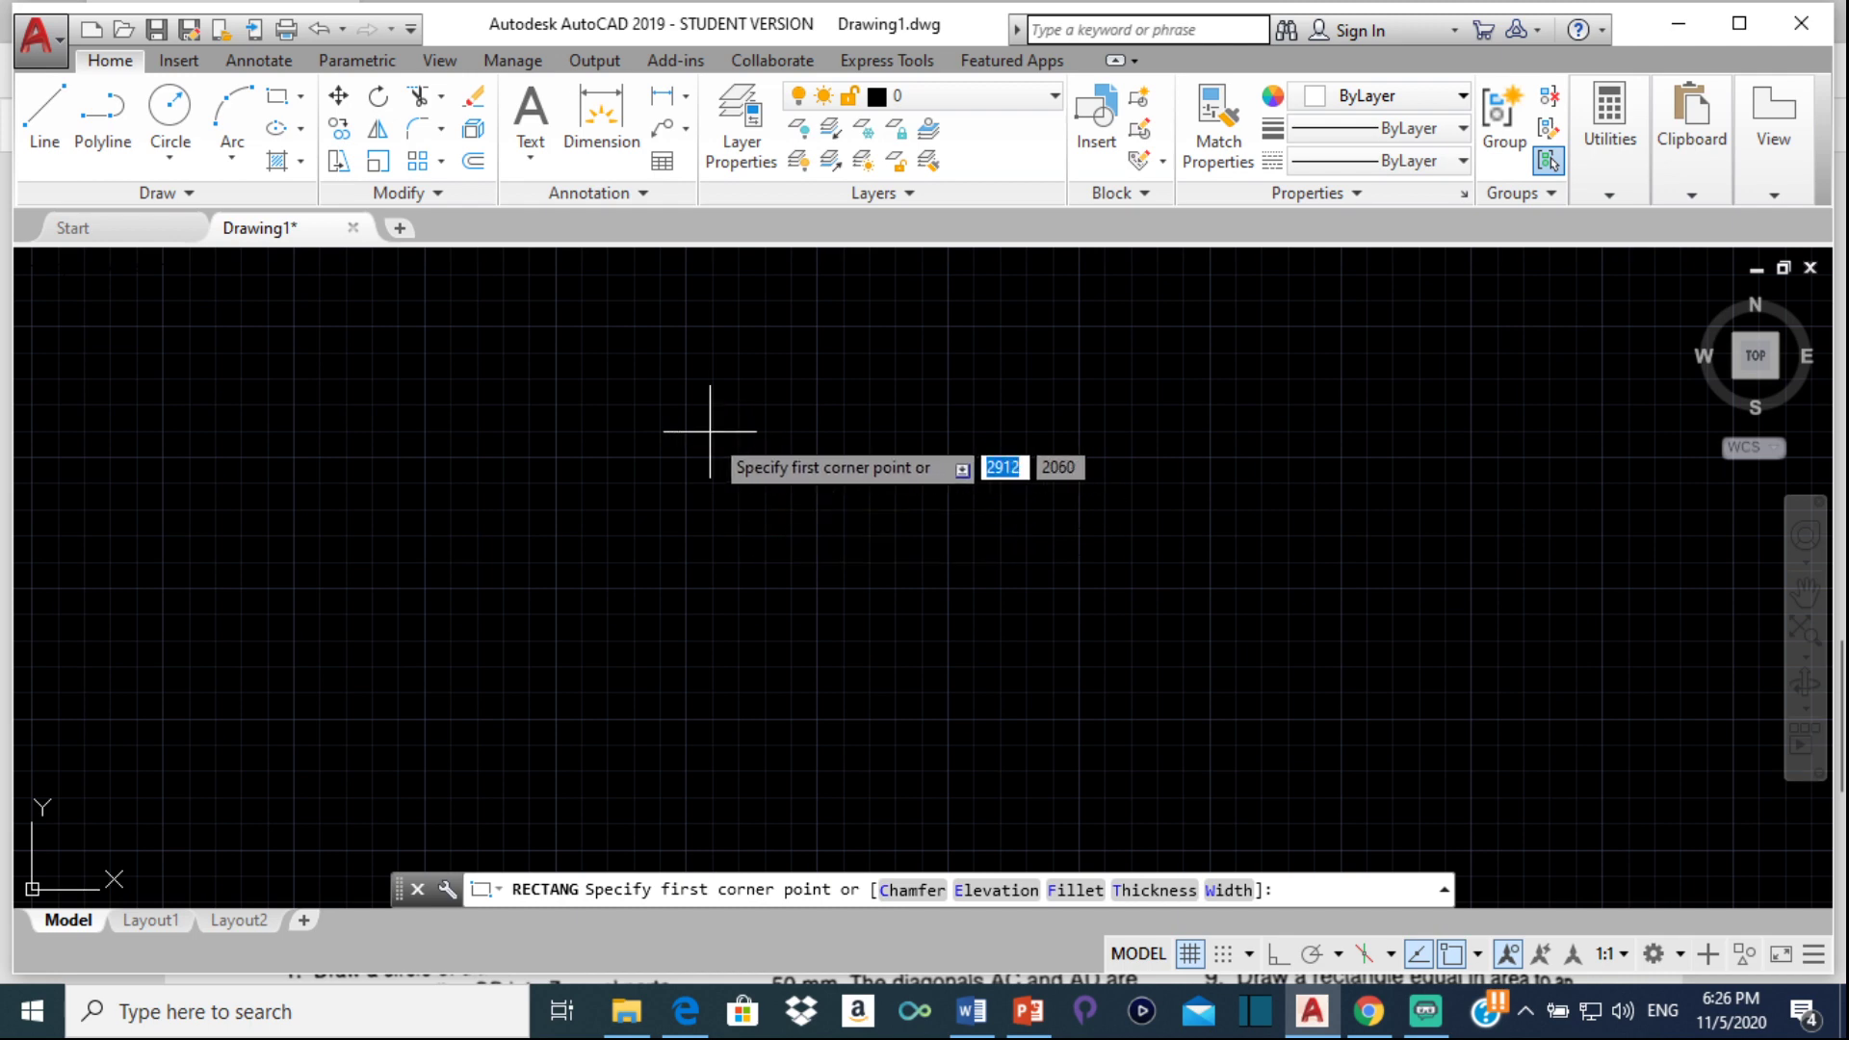
{"action": "left_click", "coordinate": [697, 430]}
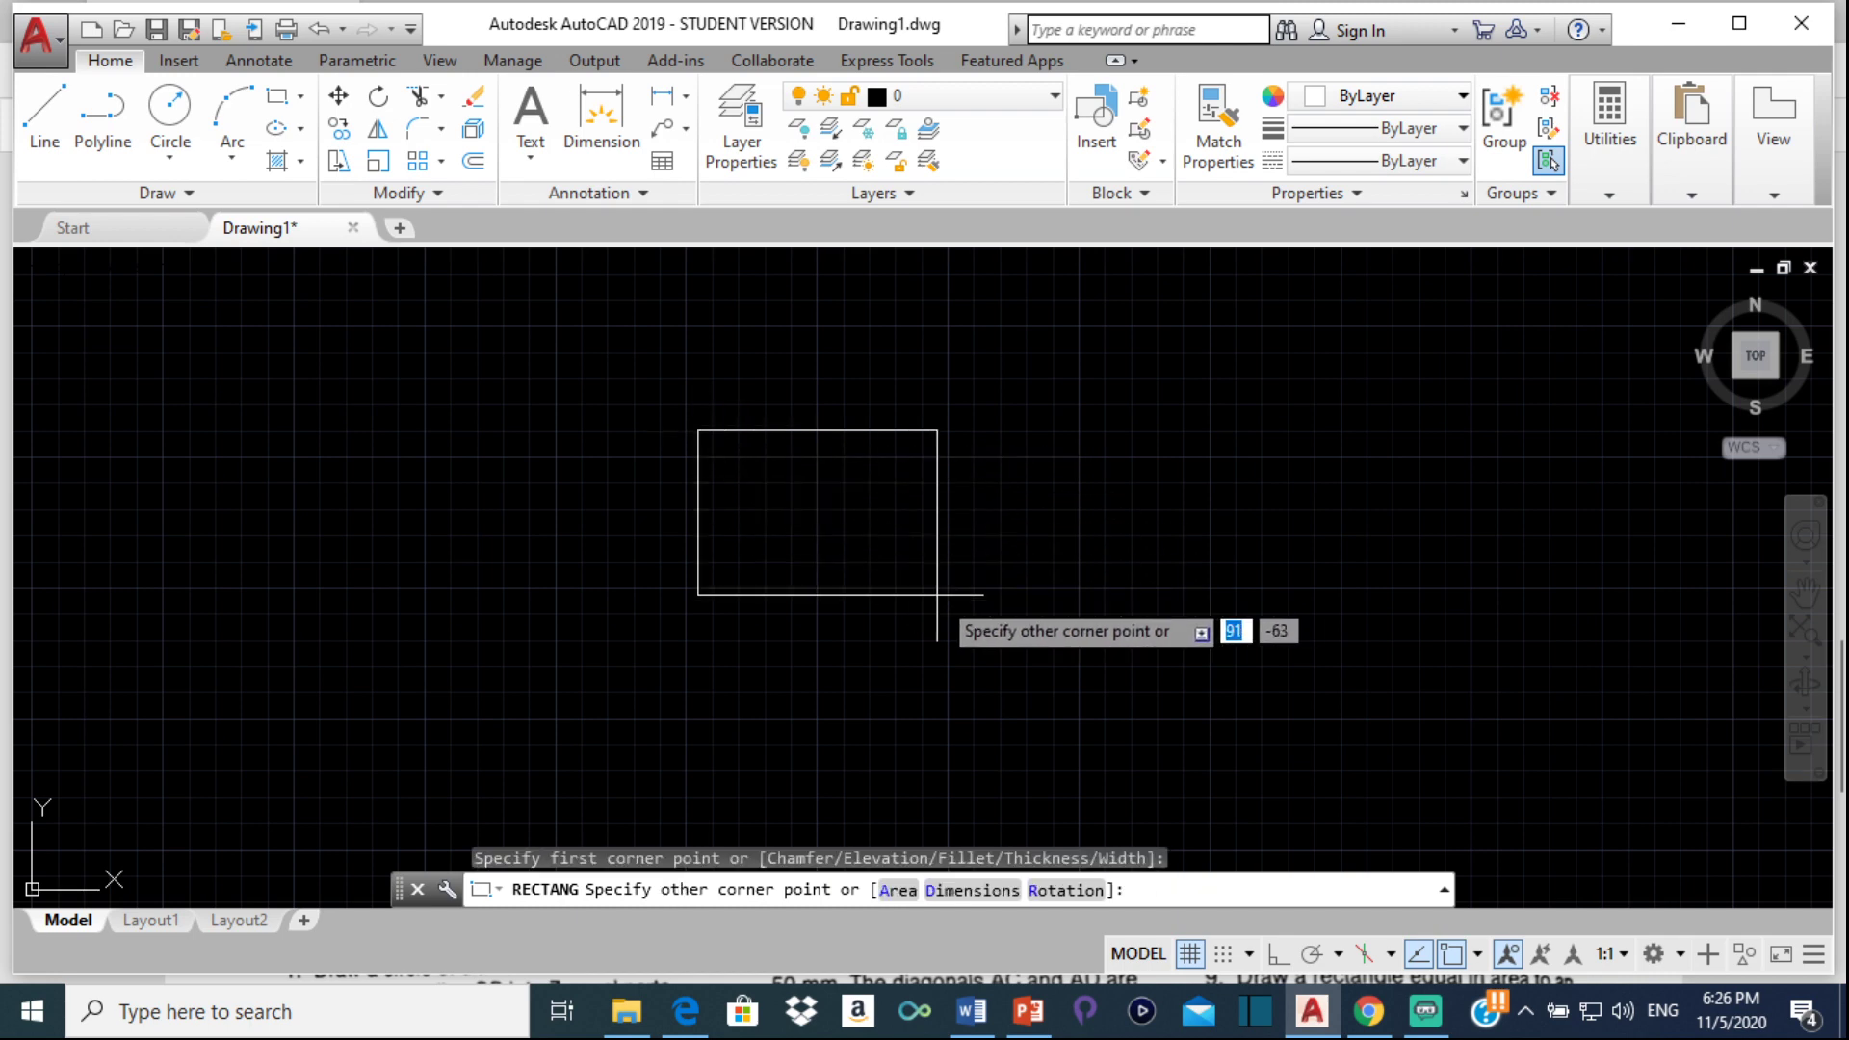
{"action": "type", "text": "50.50"}
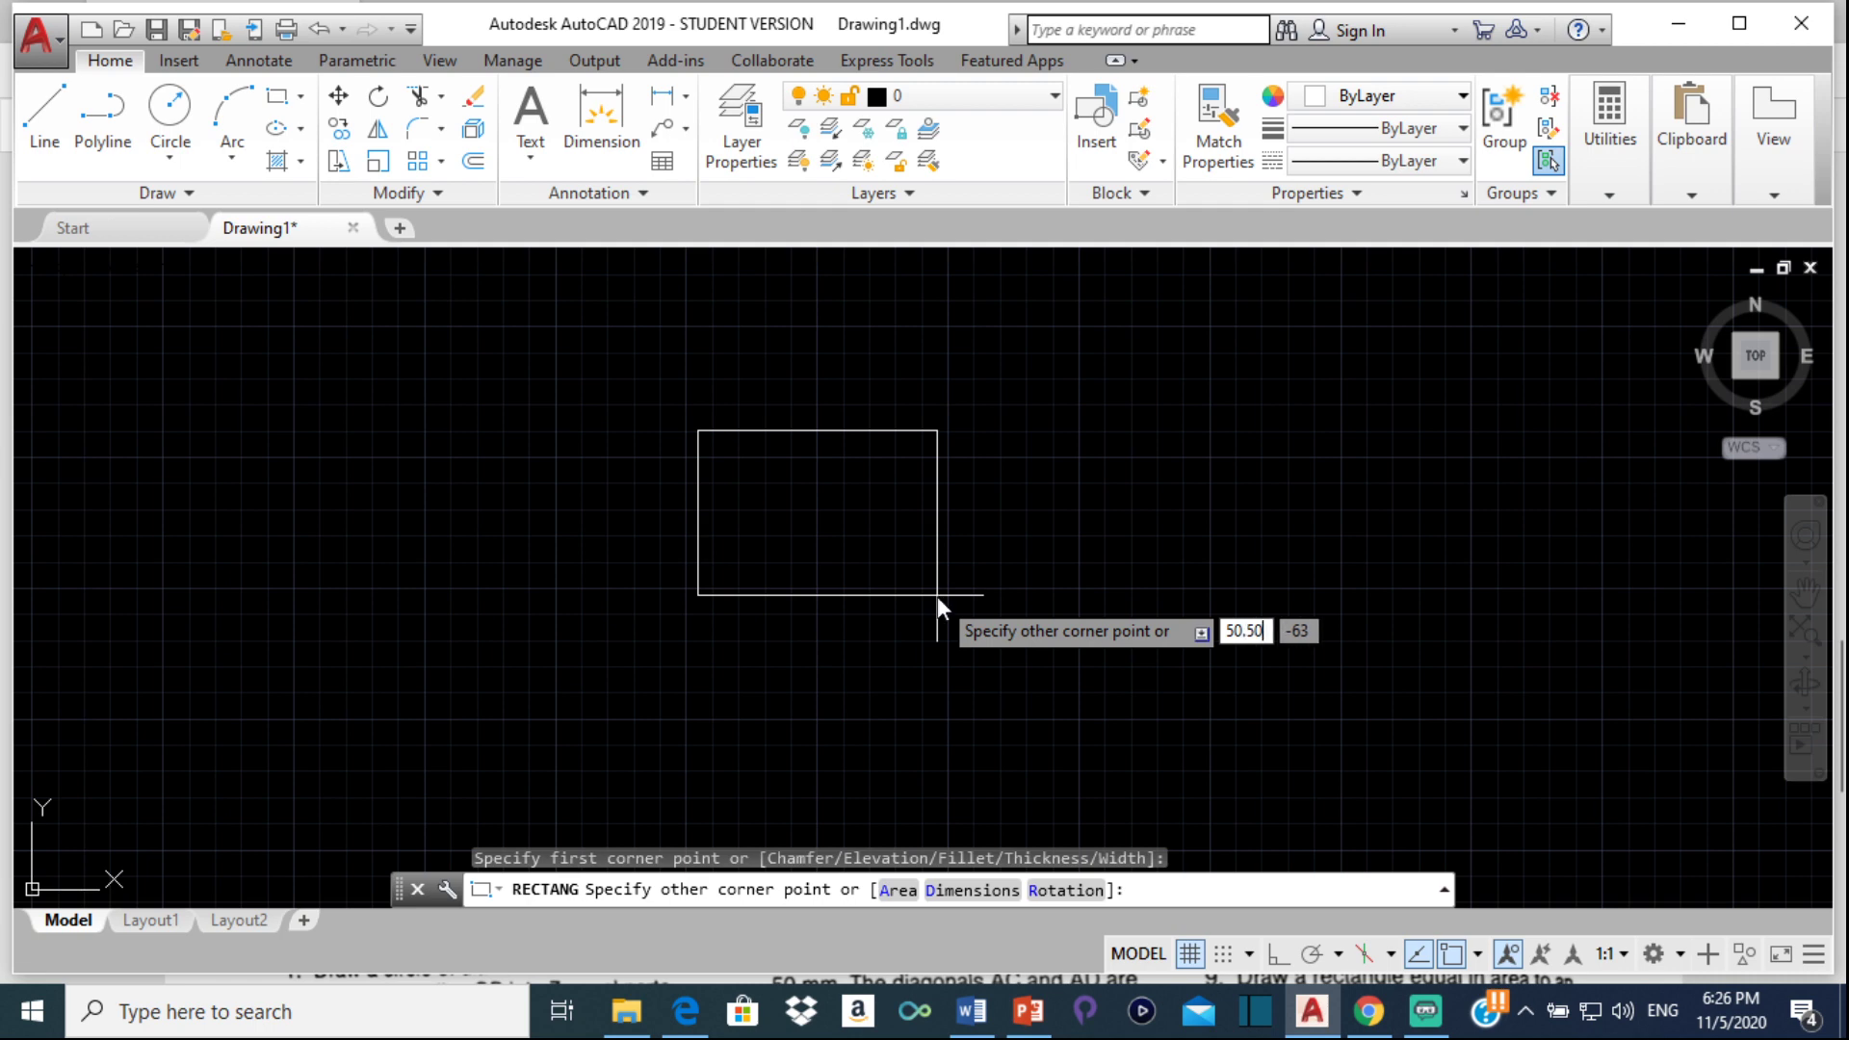
{"action": "key", "text": "BackSpace"}
{"action": "key", "text": "BackSpace"}
{"action": "key", "text": "BackSpace"}
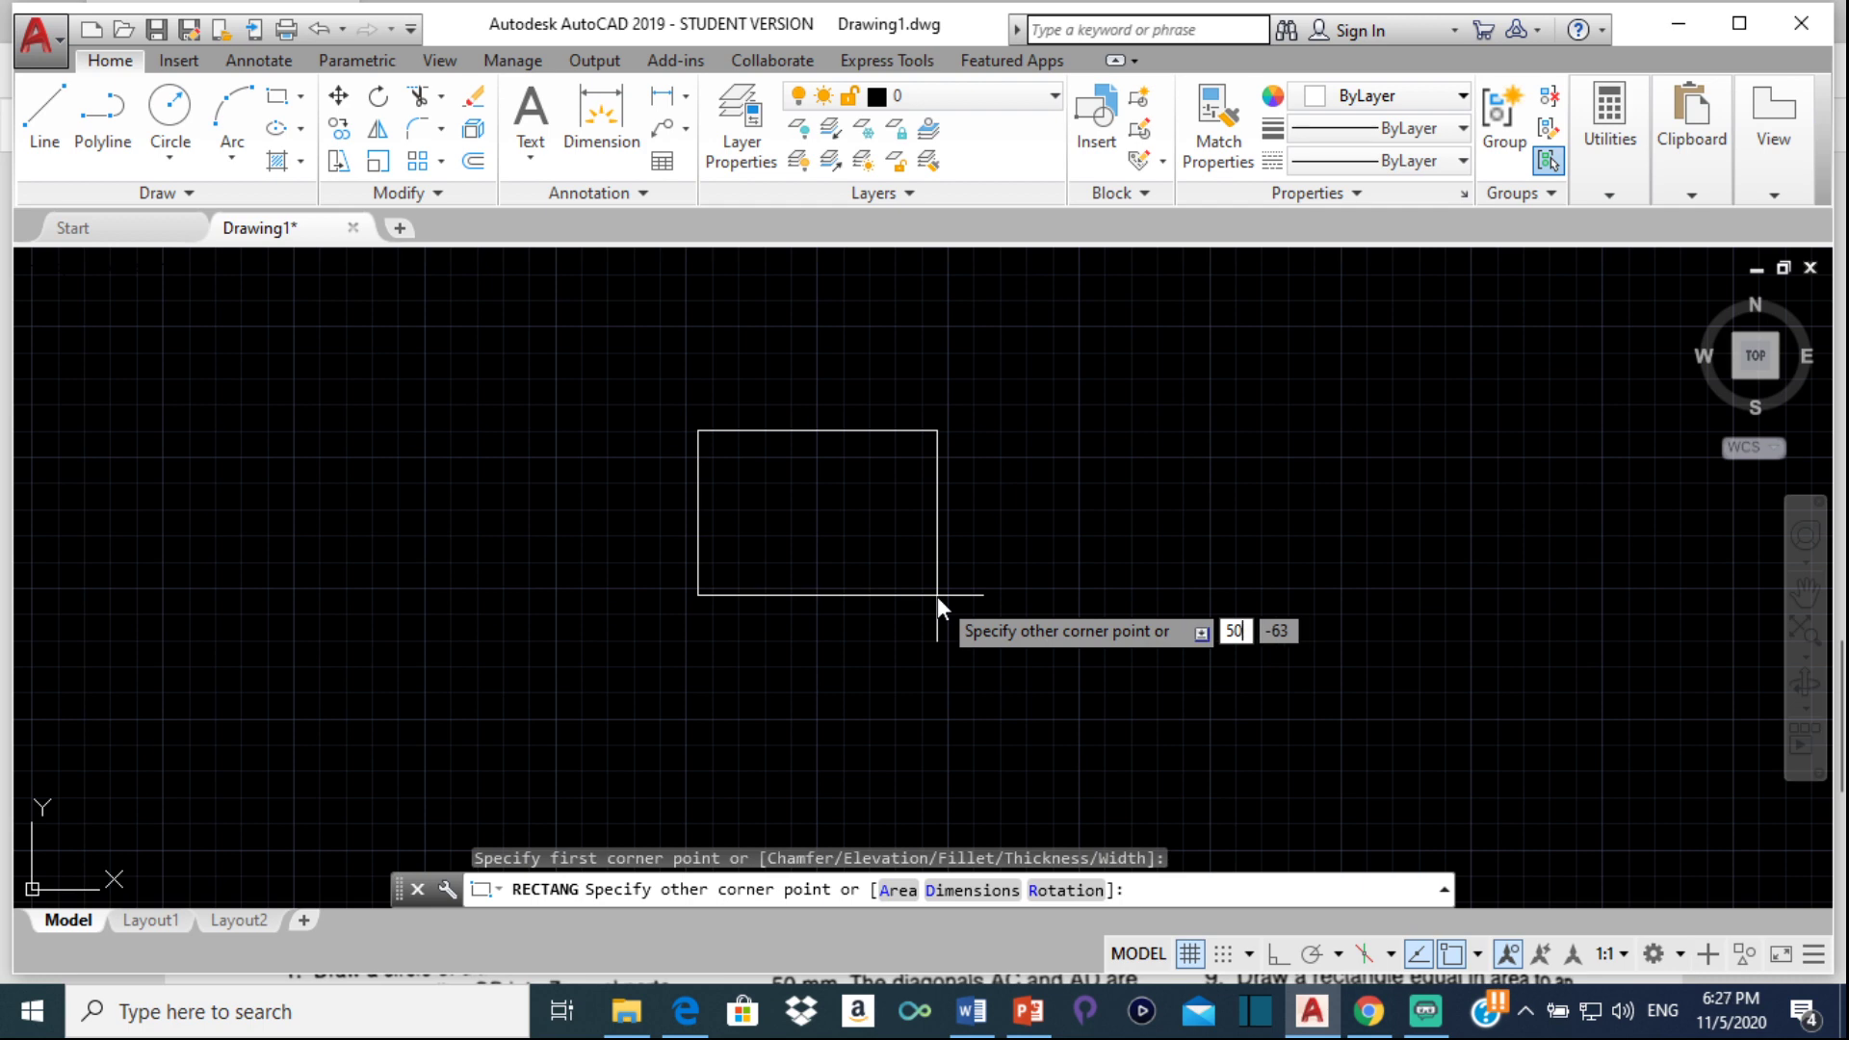
{"action": "key", "text": "Tab"}
{"action": "type", "text": "50"}
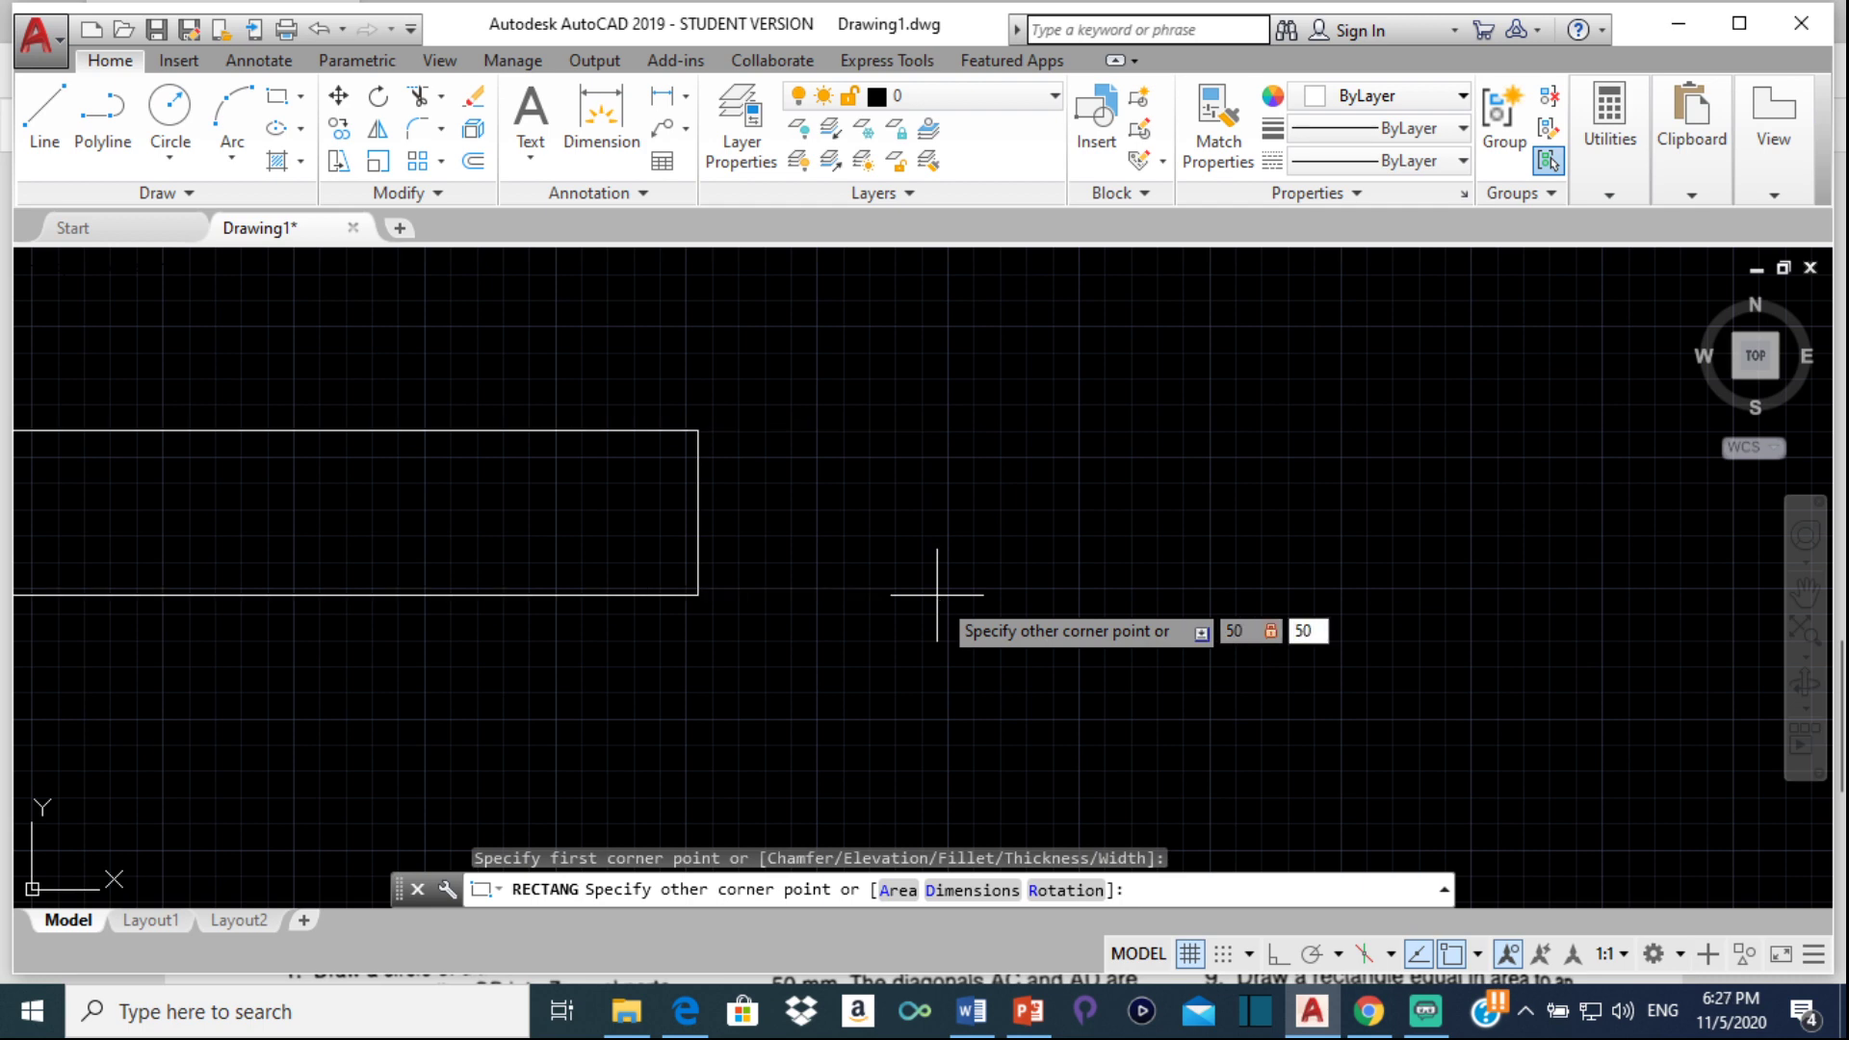
{"action": "key", "text": "Return"}
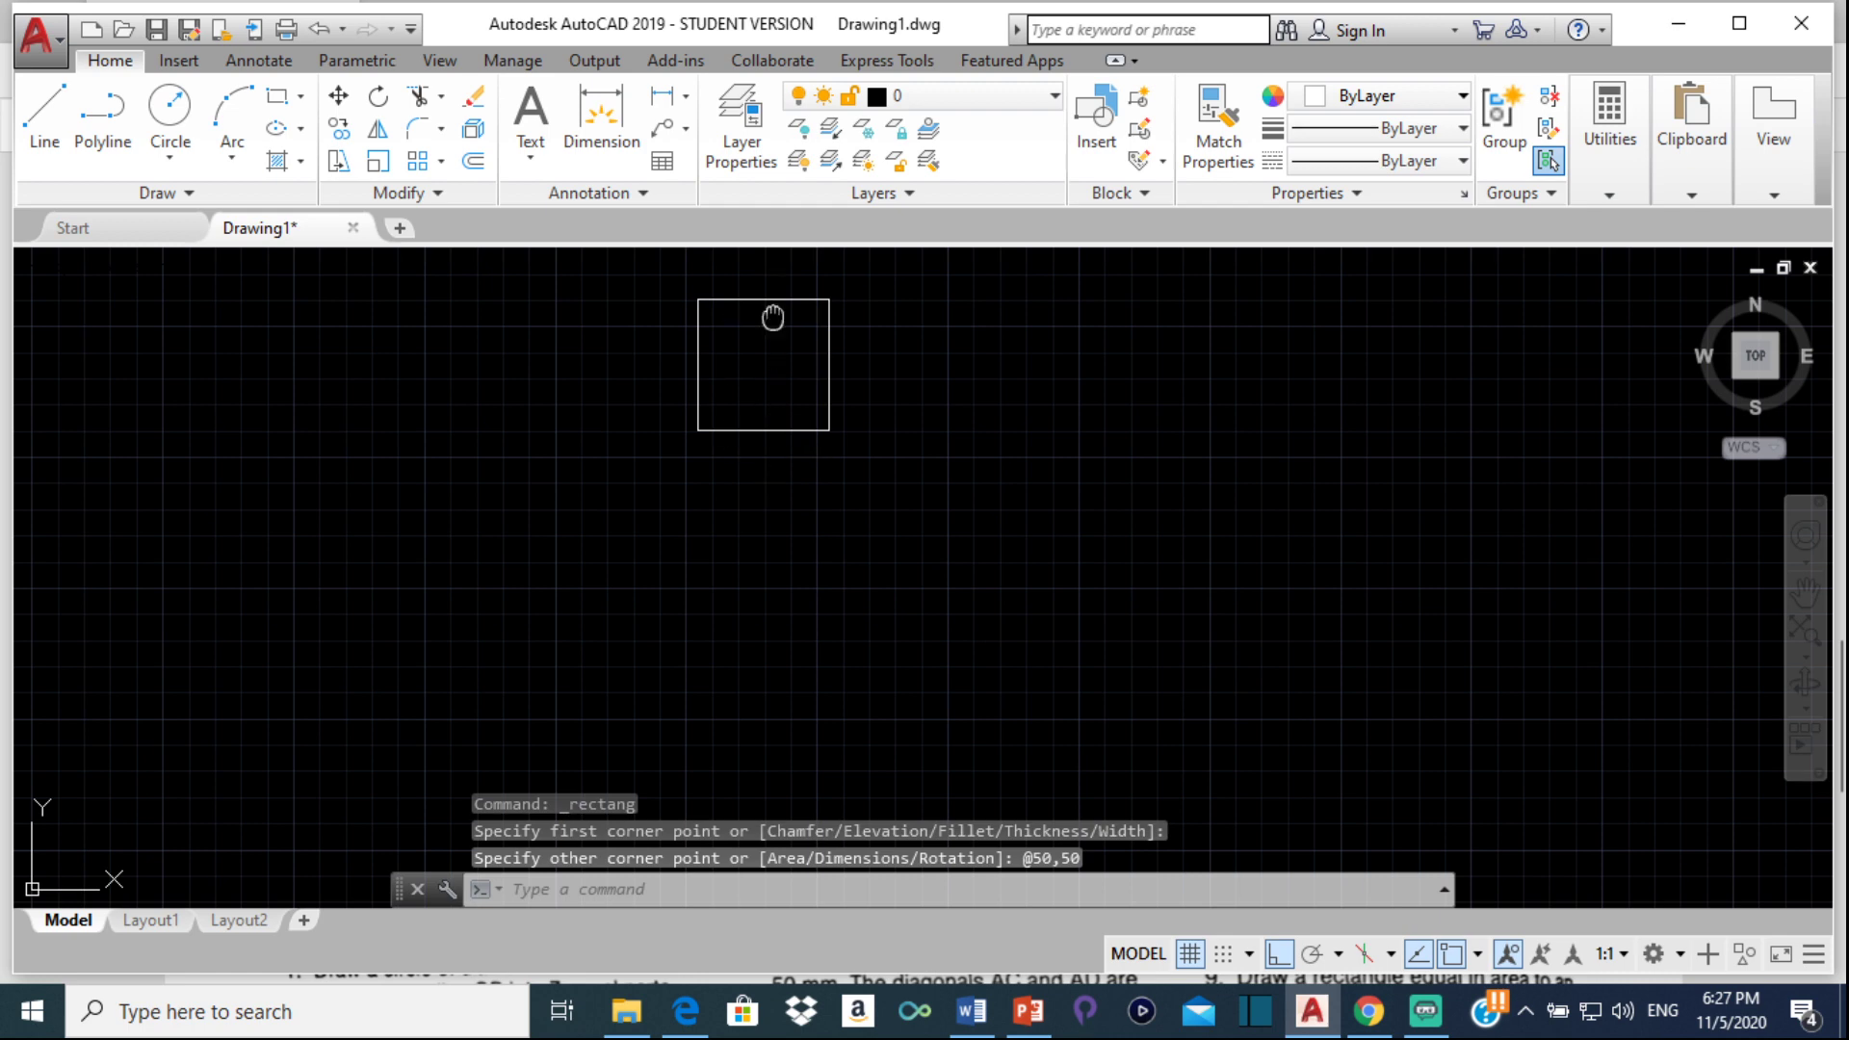
{"action": "mouse_move", "coordinate": [773, 318]}
{"action": "middle_mouse_down"}
{"action": "mouse_move", "coordinate": [846, 579]}
{"action": "mouse_move", "coordinate": [868, 455]}
{"action": "middle_mouse_up"}
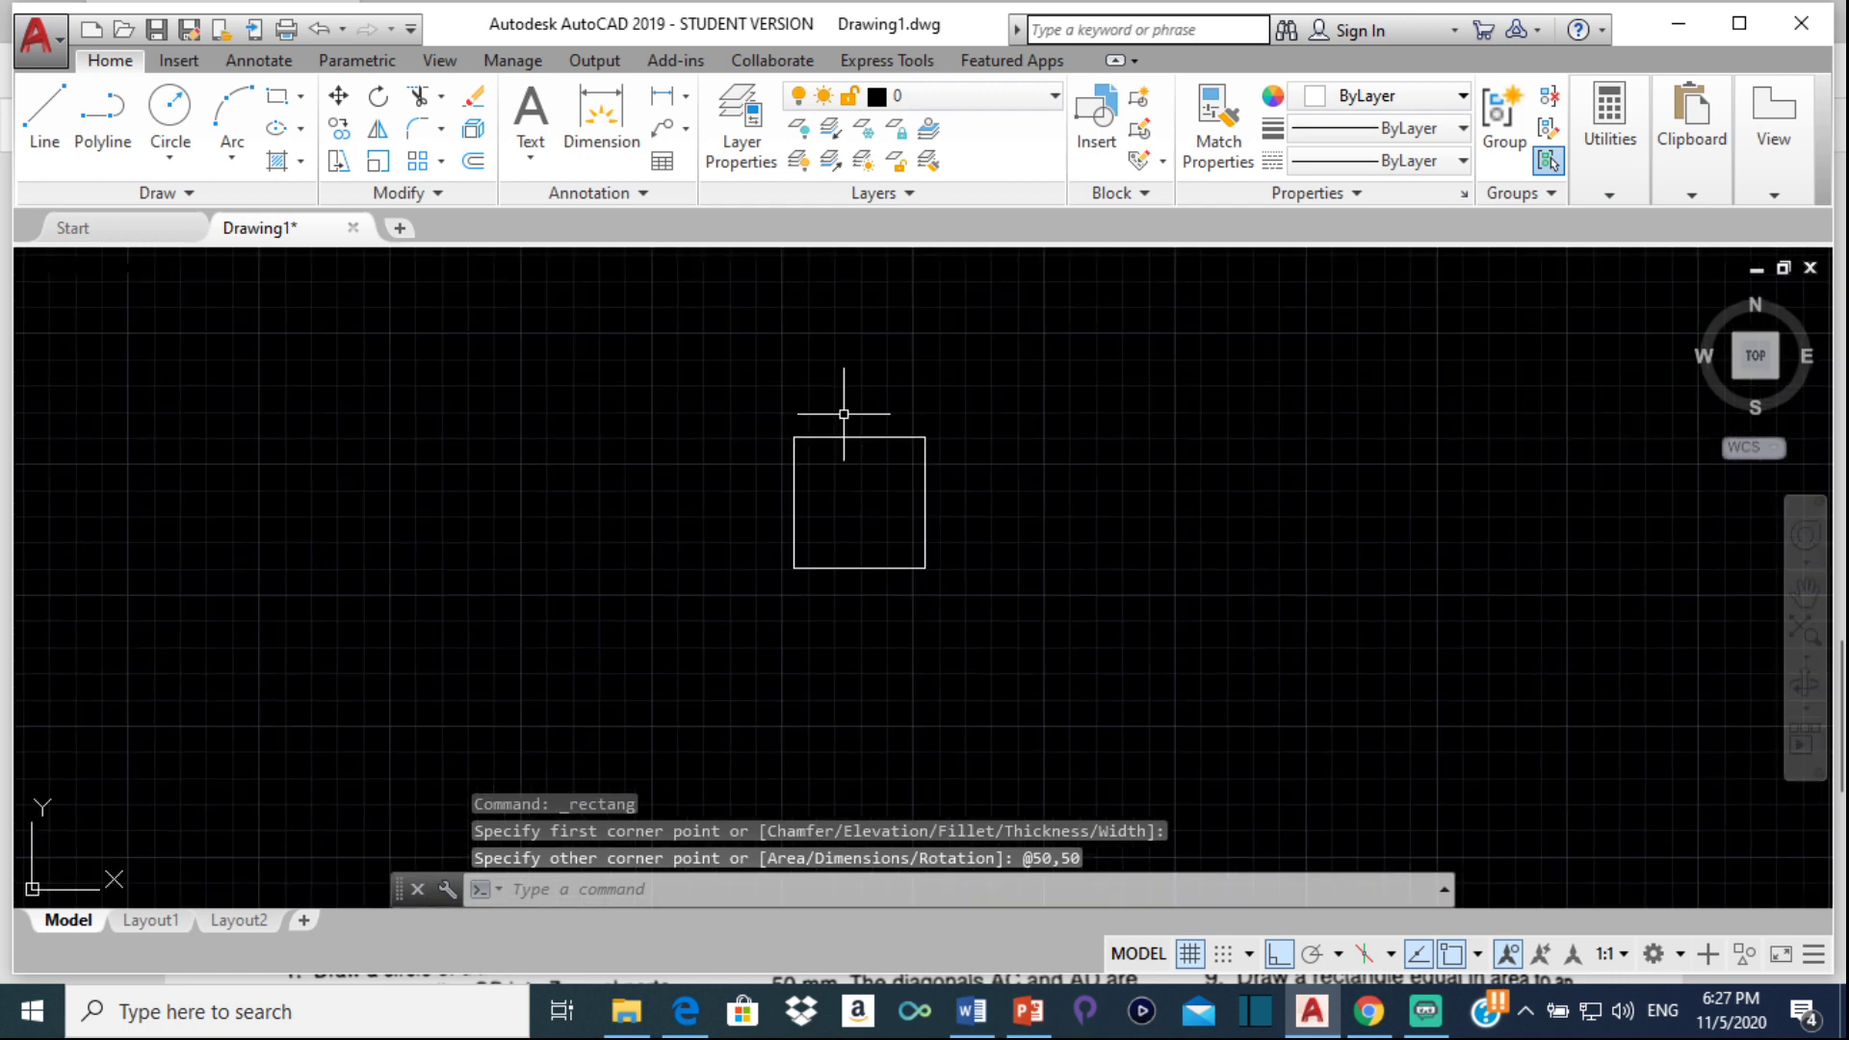
Draw a horizontal line 100 units long, extending leftward from the square's lower-left corner
{"action": "left_click", "coordinate": [42, 123]}
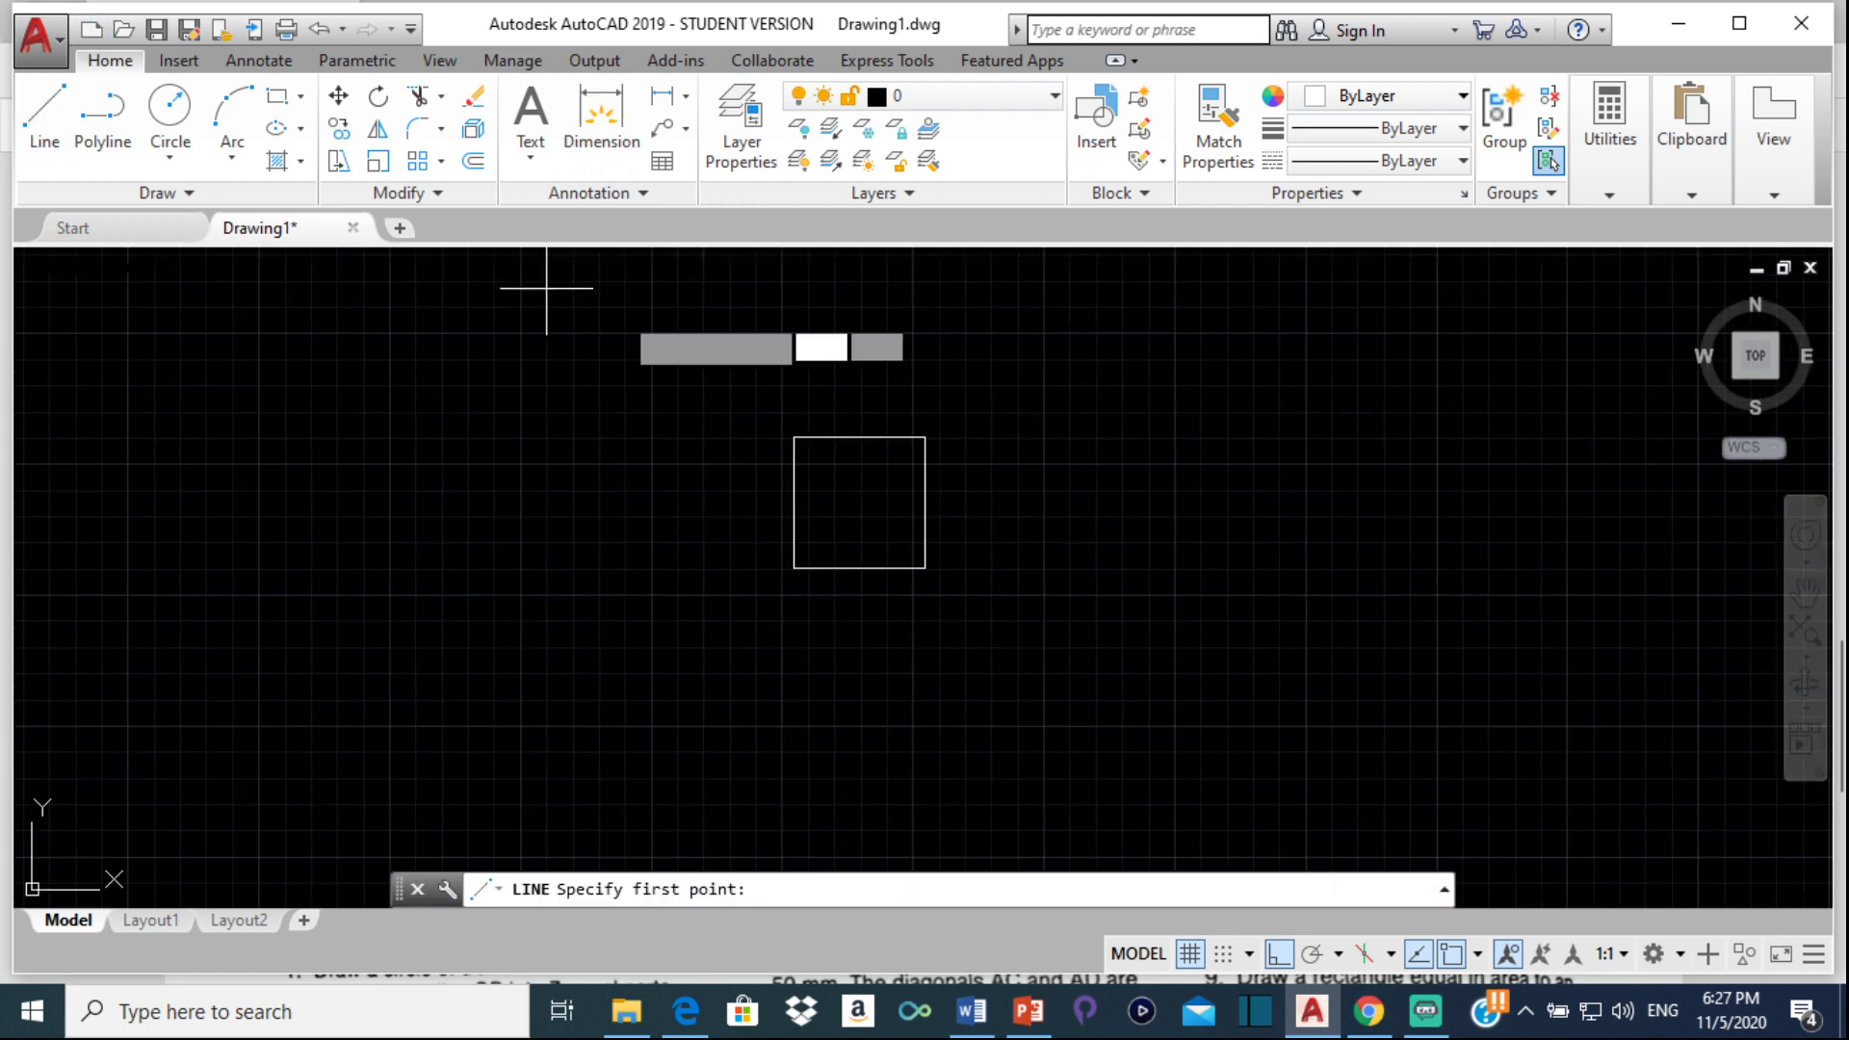
{"action": "left_click", "coordinate": [793, 568]}
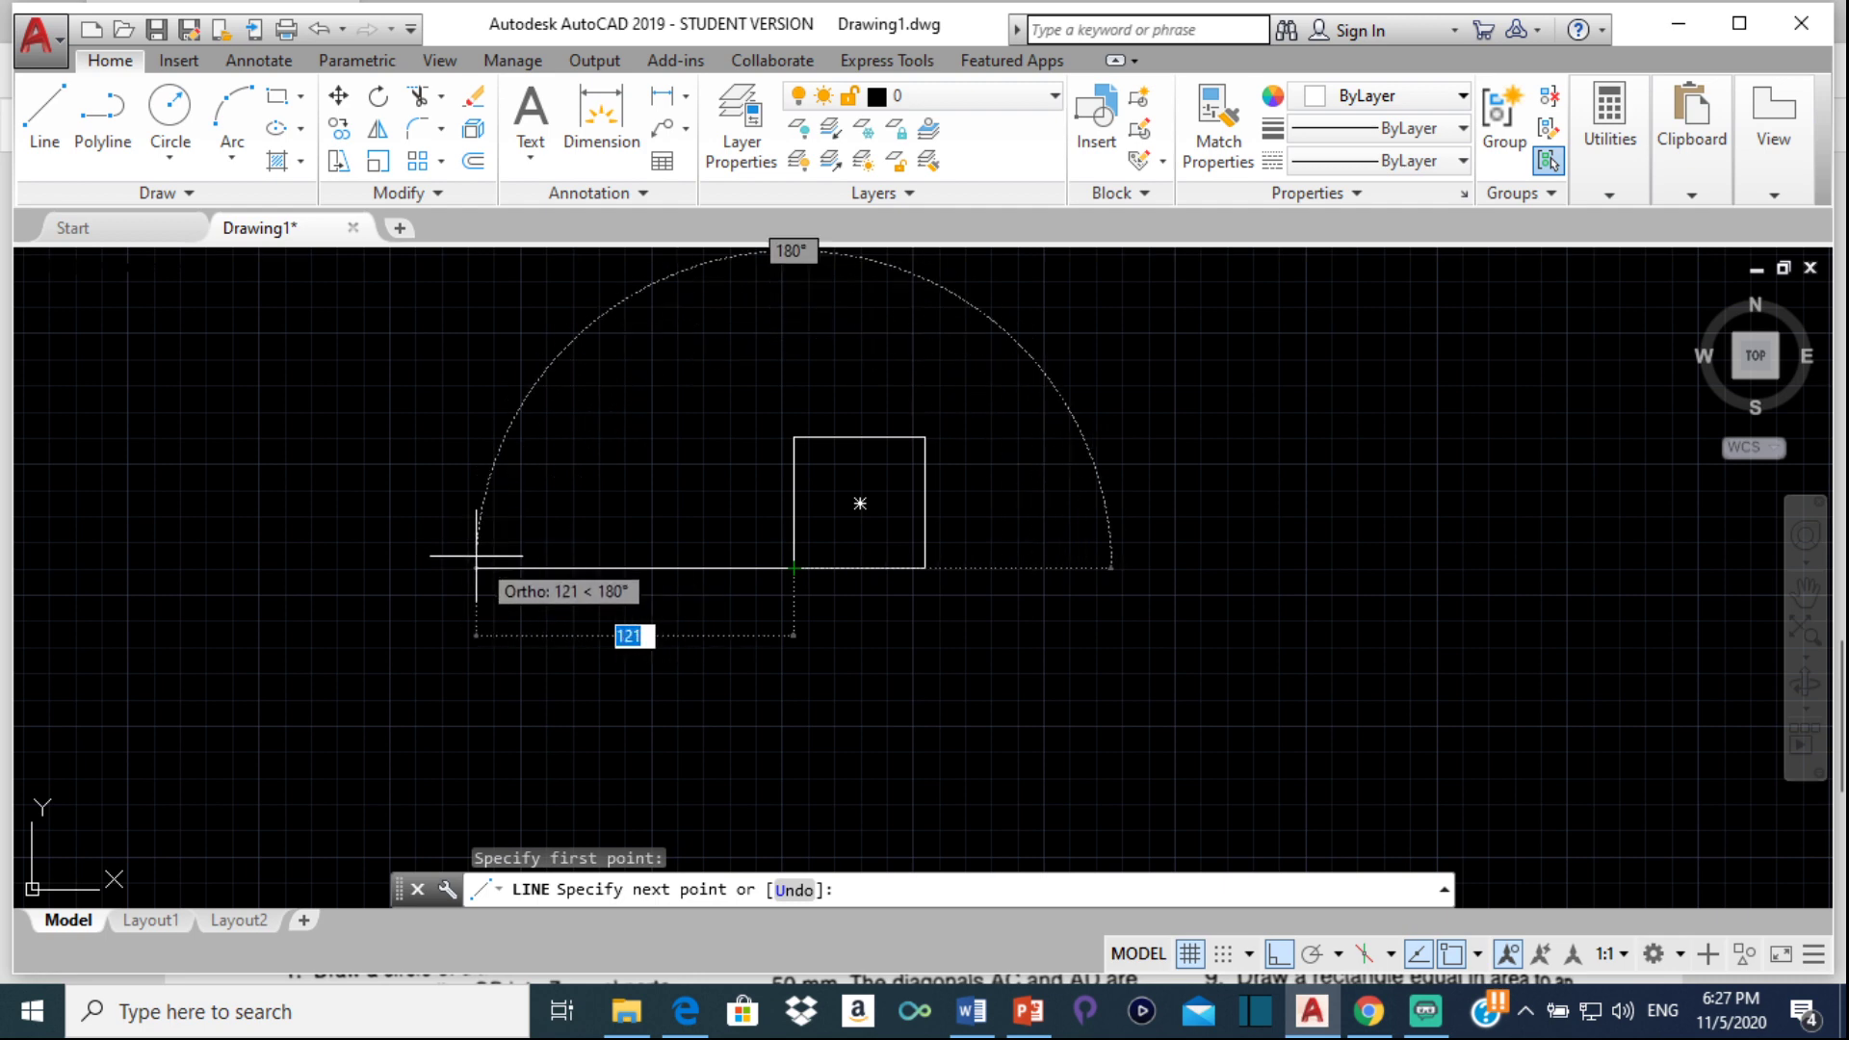
{"action": "type", "text": "100"}
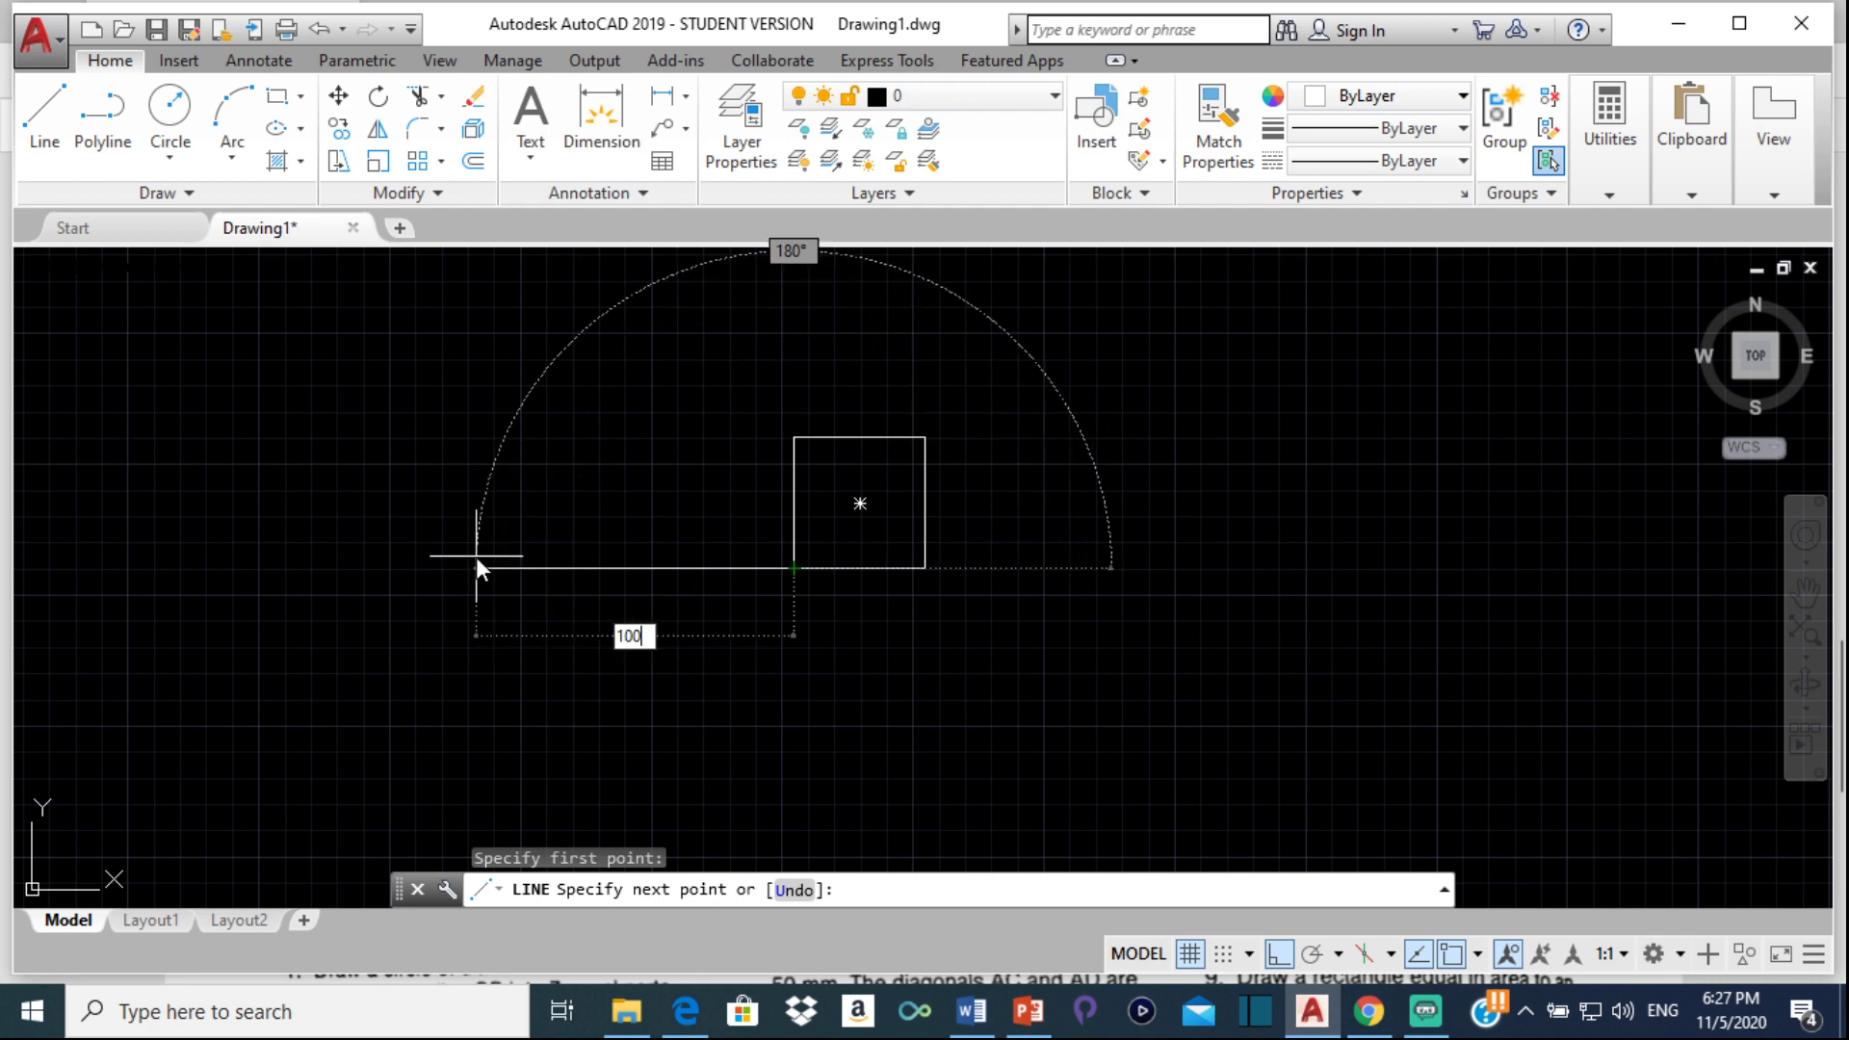
{"action": "key", "text": "Return"}
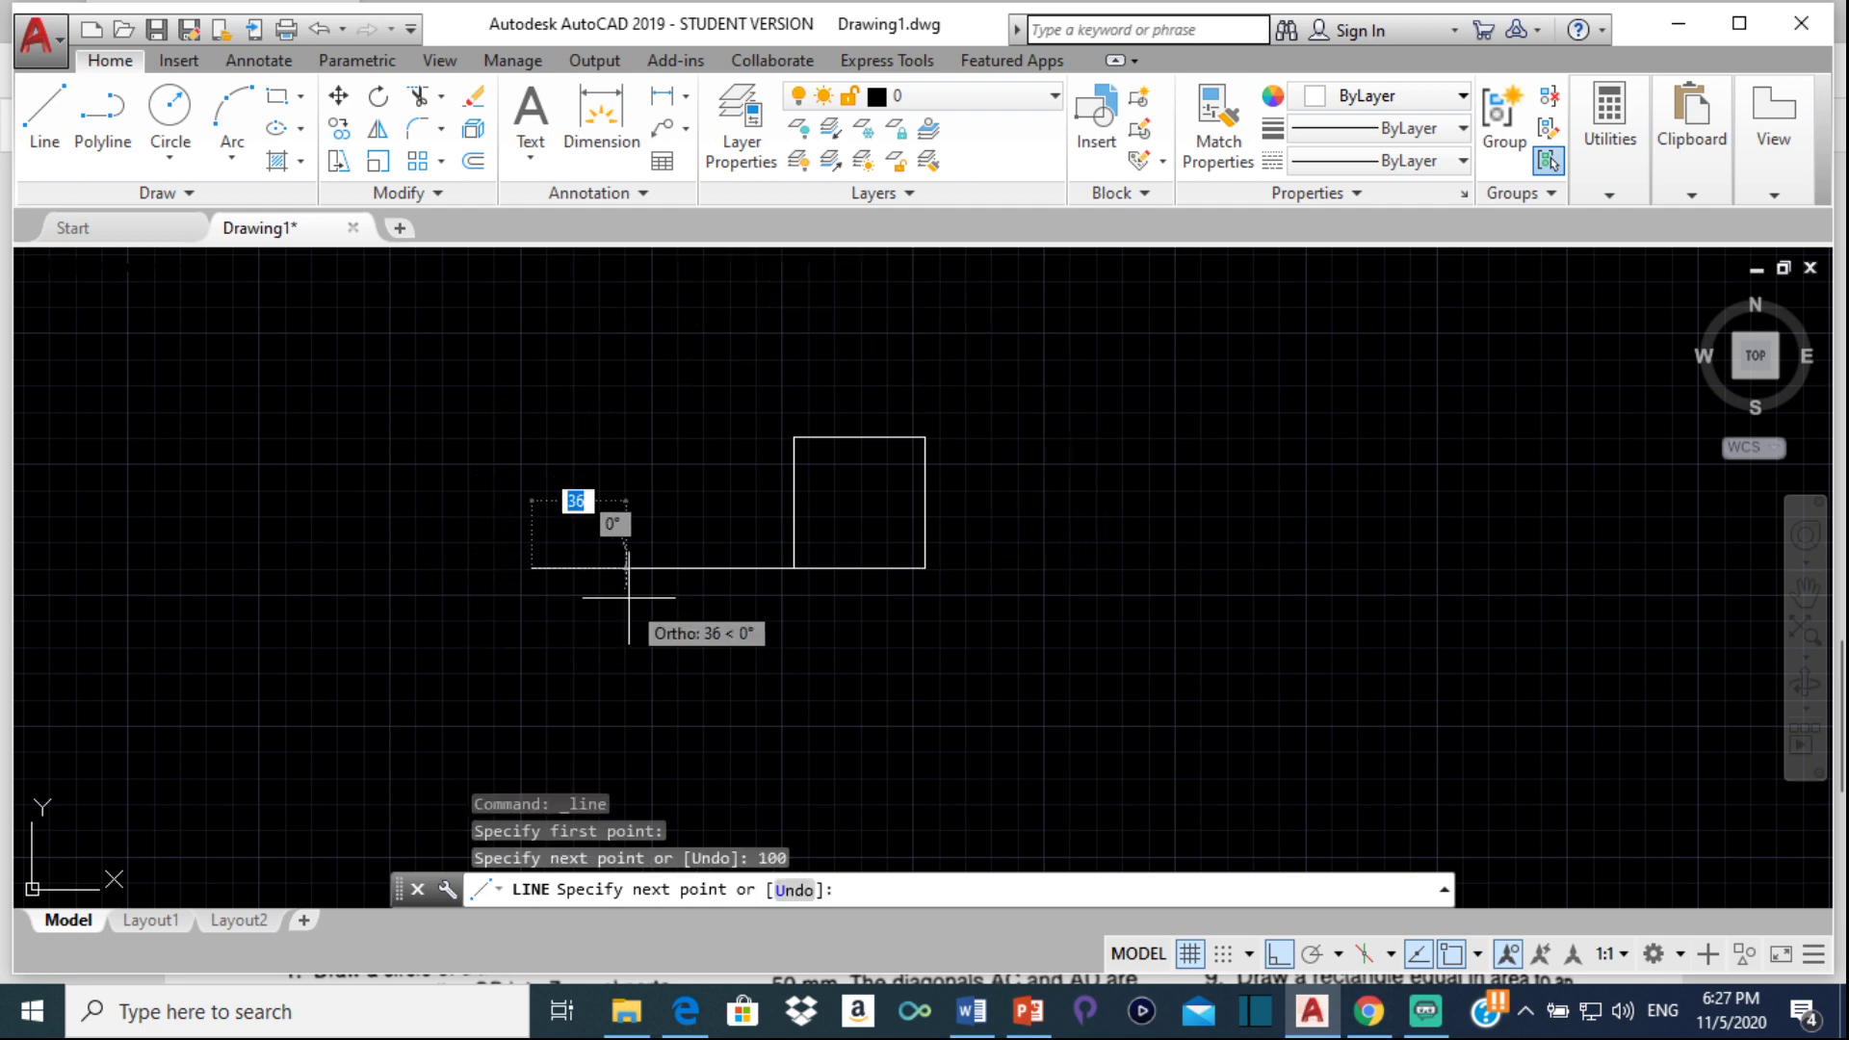
{"action": "key", "text": "Escape"}
Check the construction figure in Equal area.pdf, return to AutoCAD and add the multiline text "A" in the empty area above the line
{"action": "left_click", "coordinate": [685, 1011]}
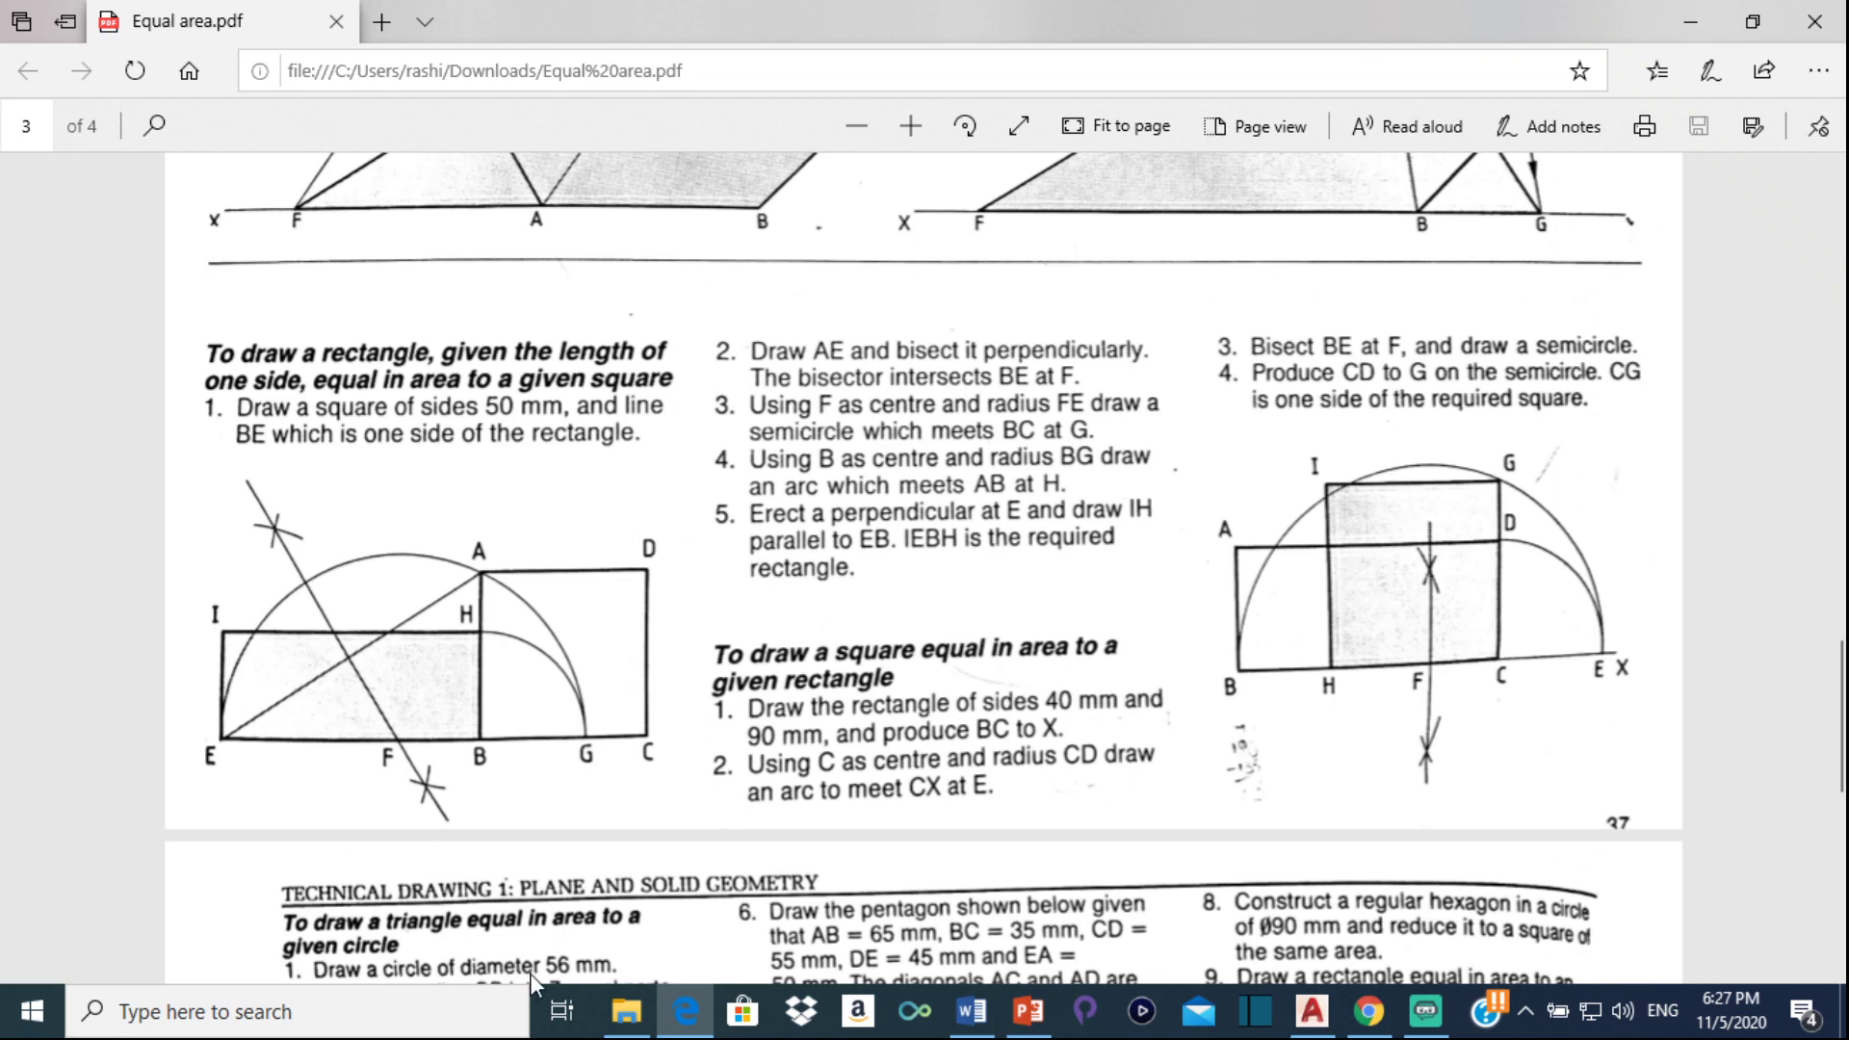
{"action": "left_click", "coordinate": [1314, 1027]}
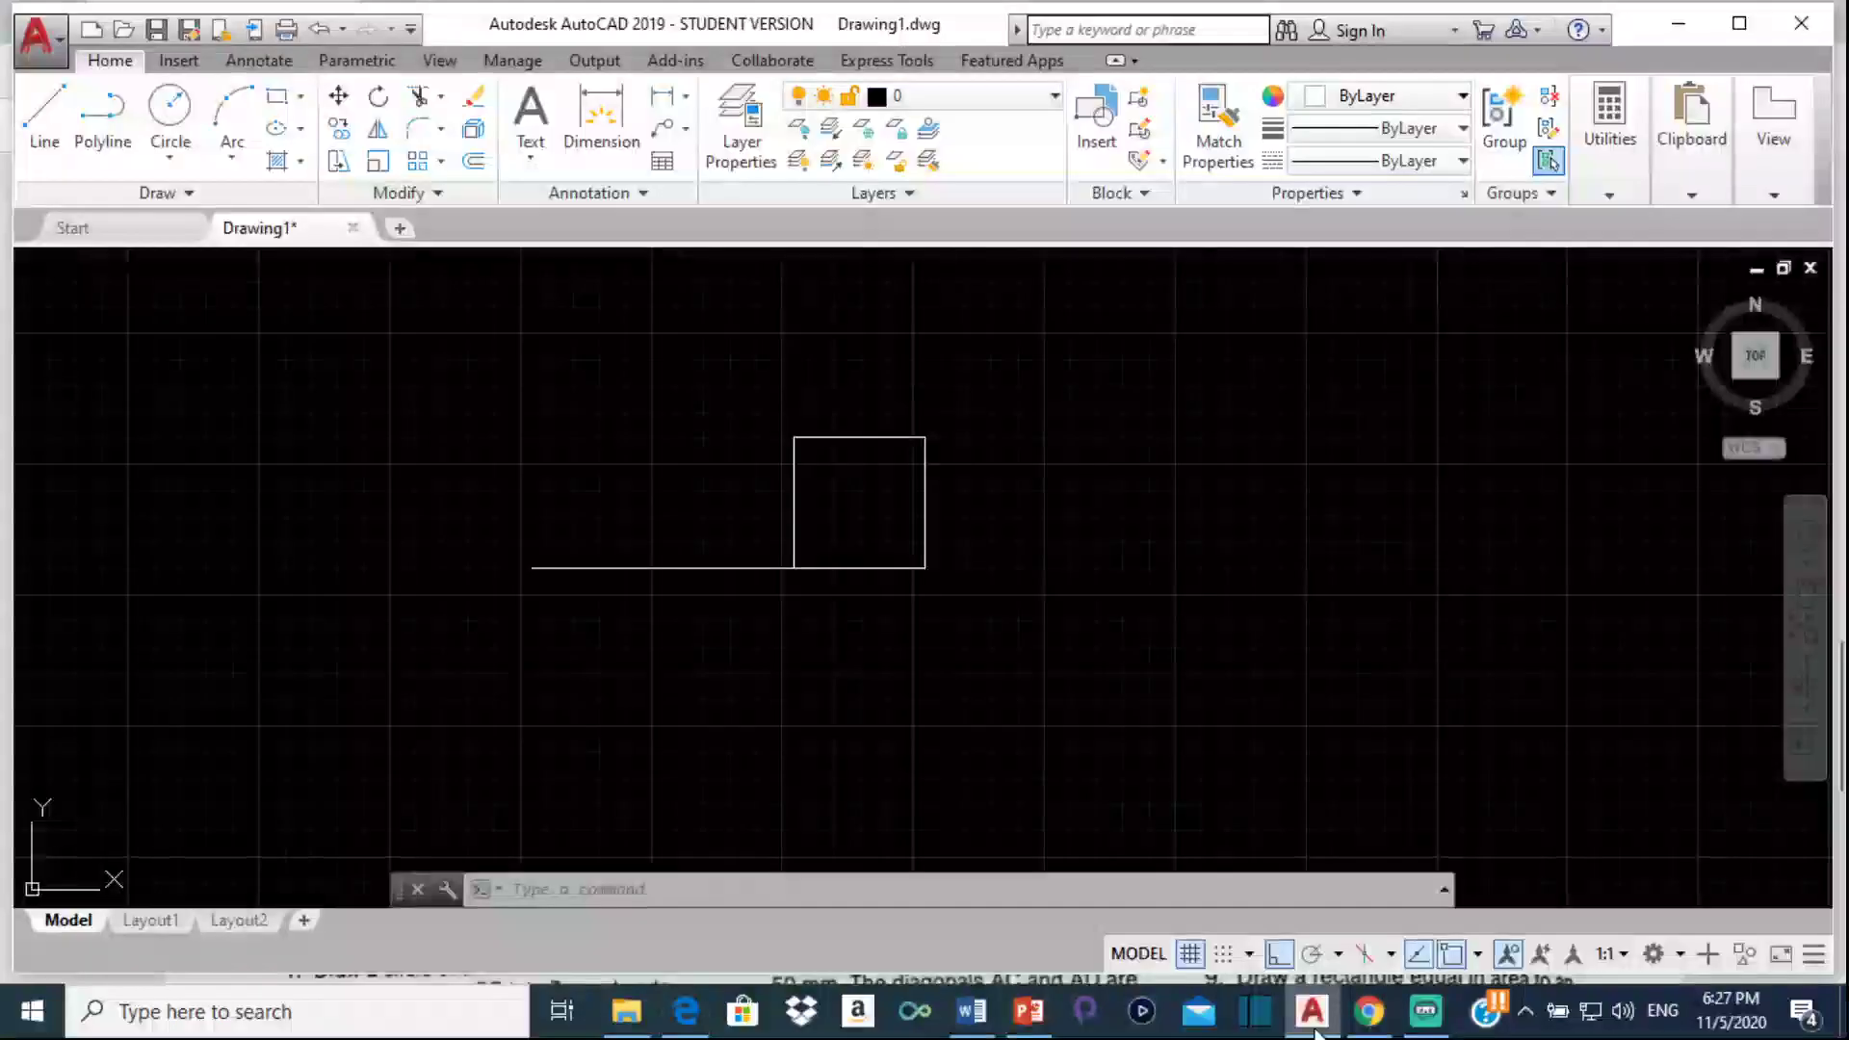
{"action": "left_click", "coordinate": [531, 164]}
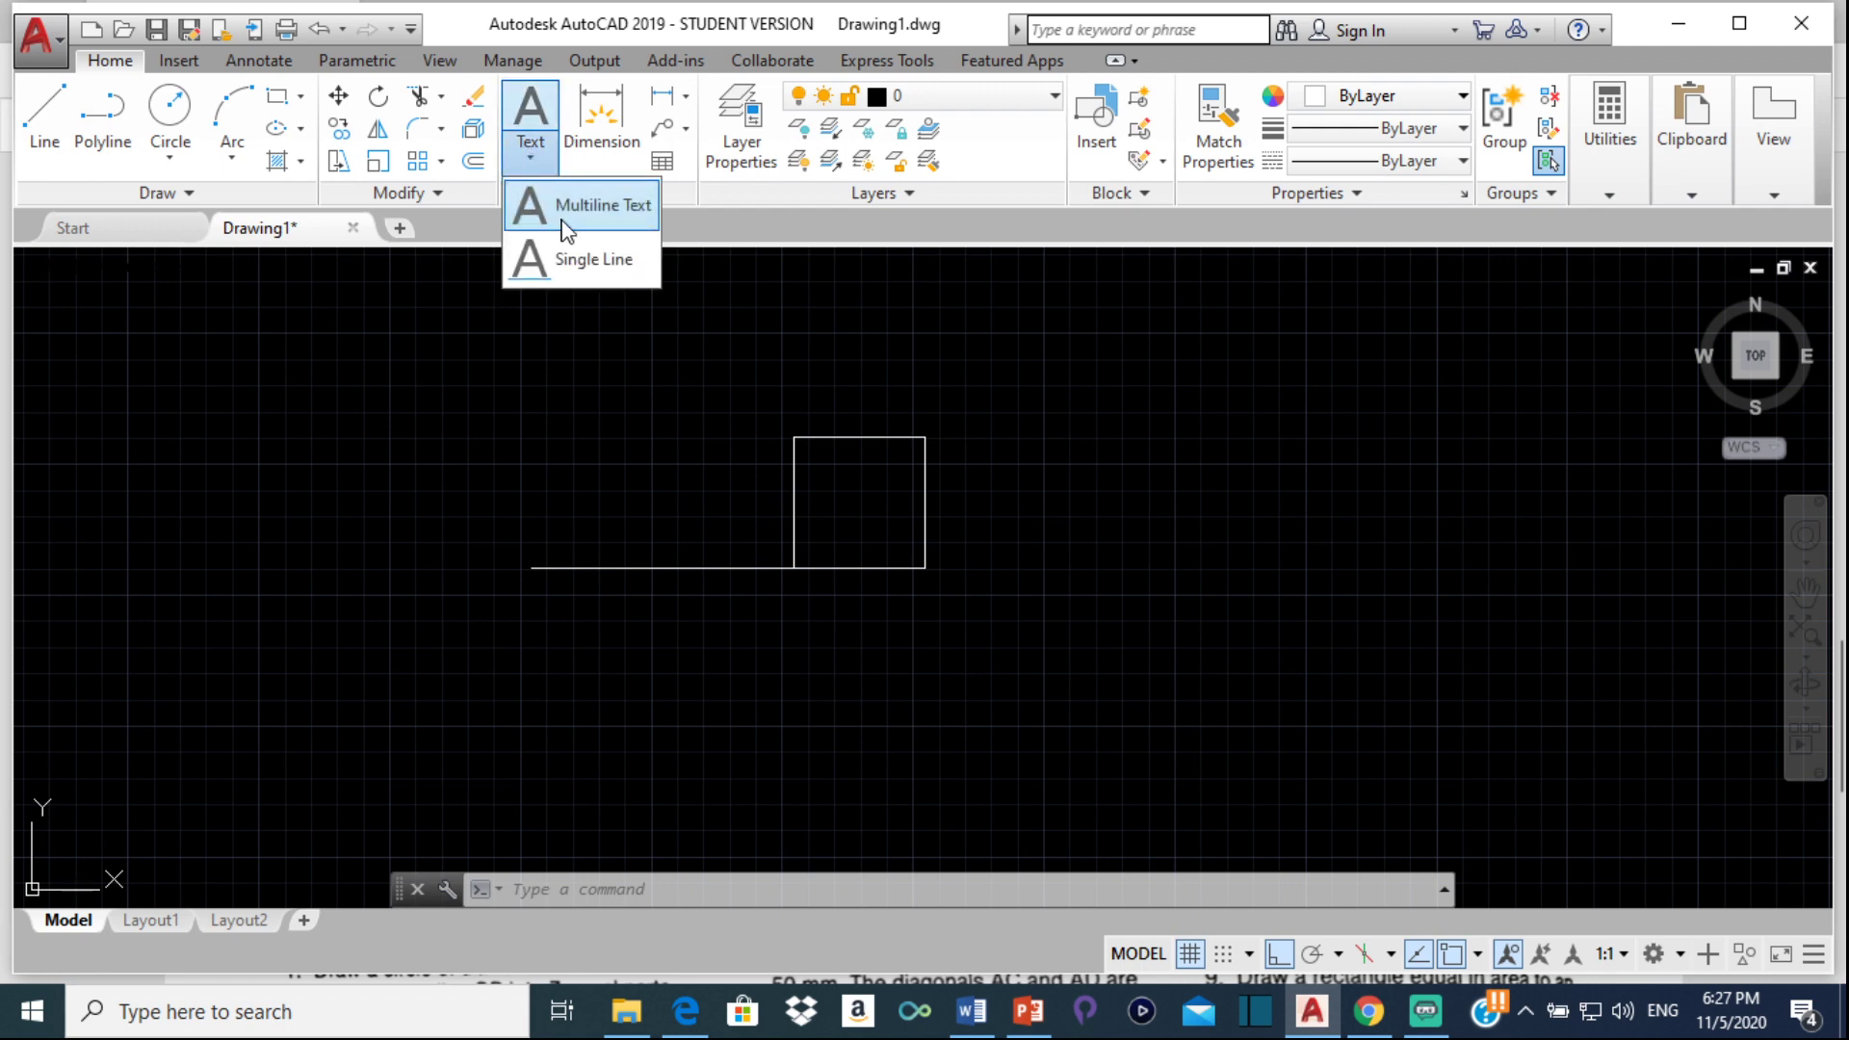
{"action": "left_click", "coordinate": [564, 210]}
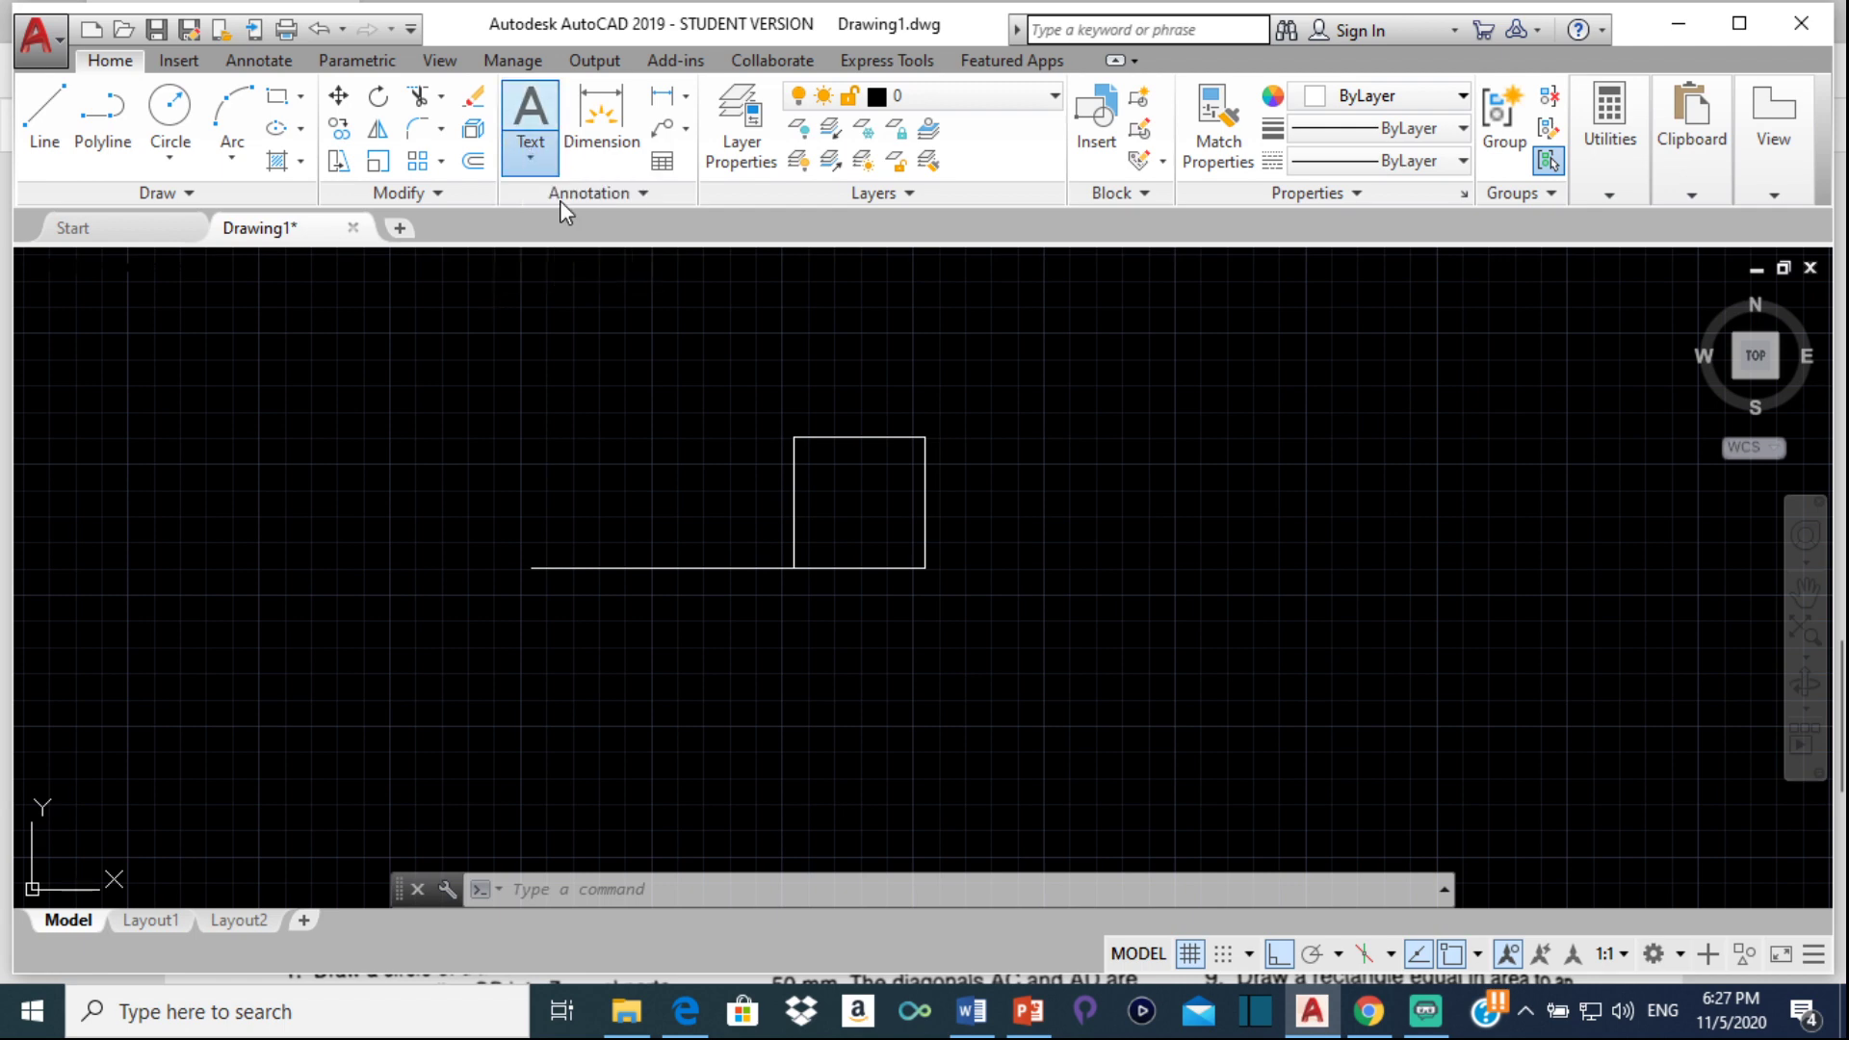
{"action": "left_click", "coordinate": [485, 330]}
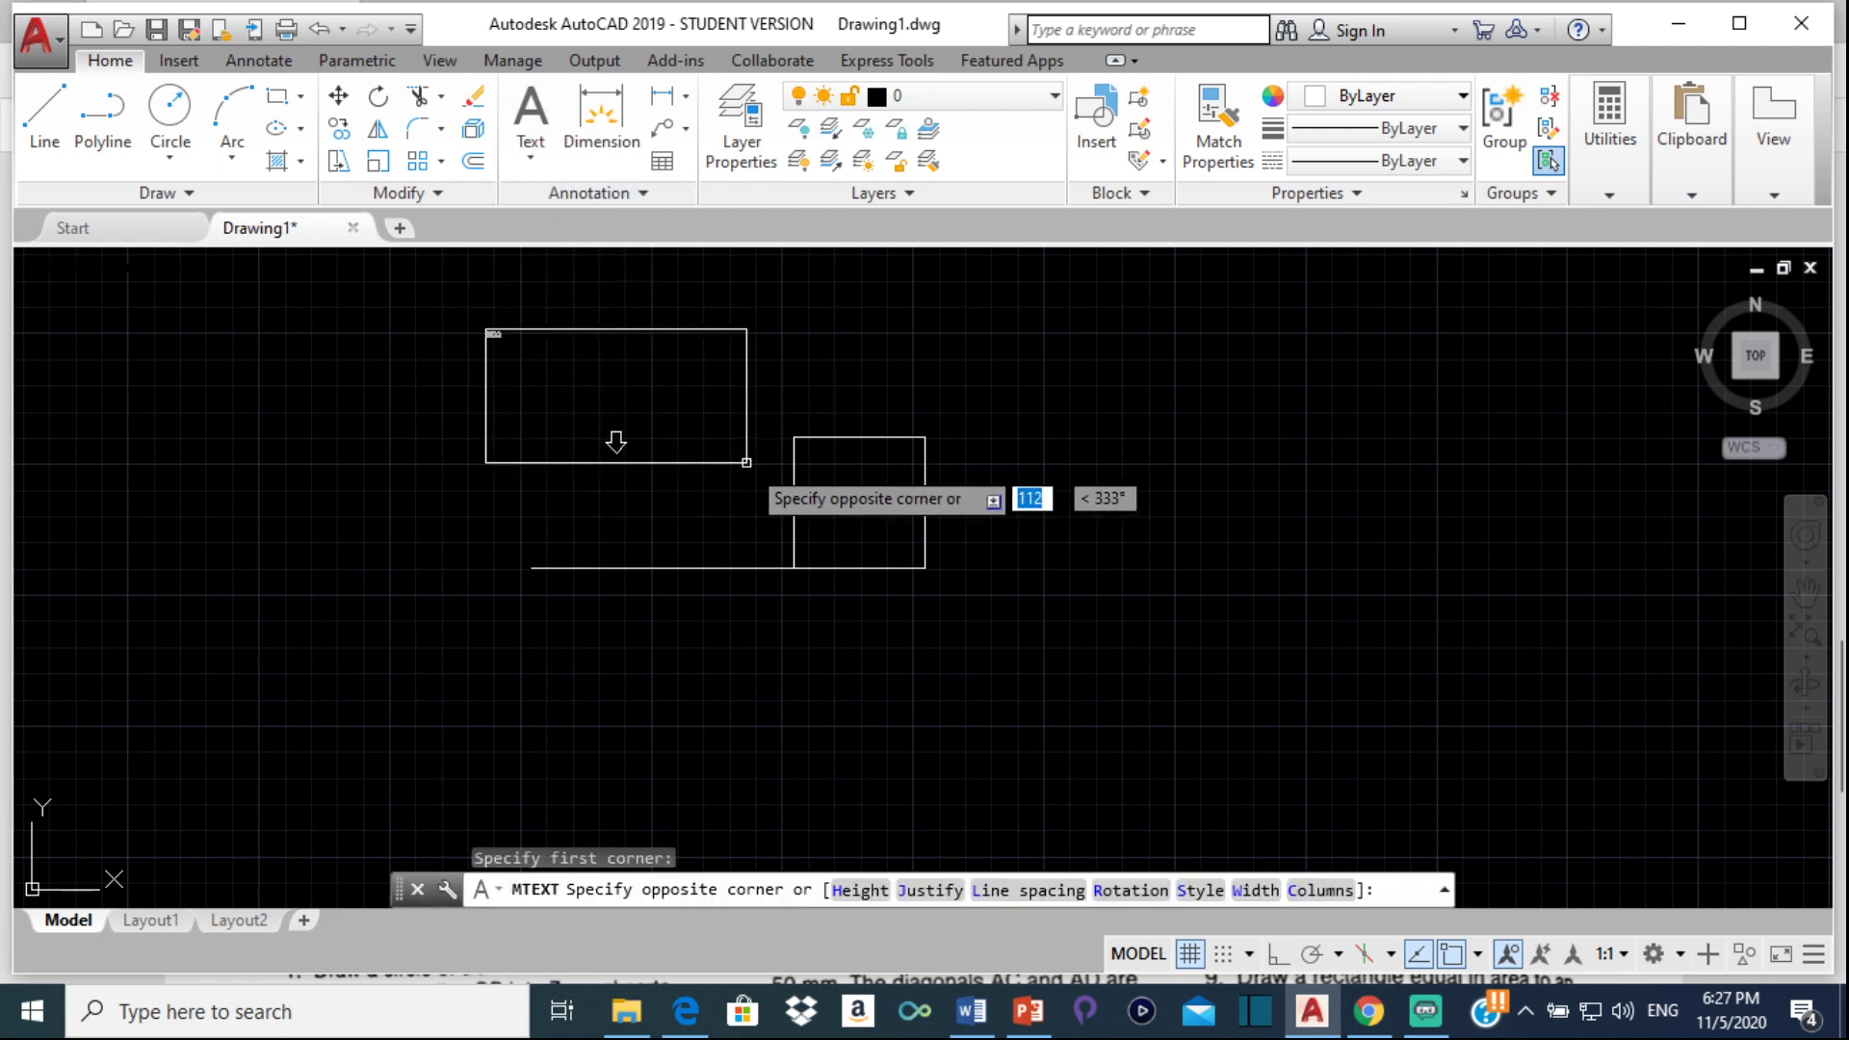
{"action": "left_click", "coordinate": [1114, 458]}
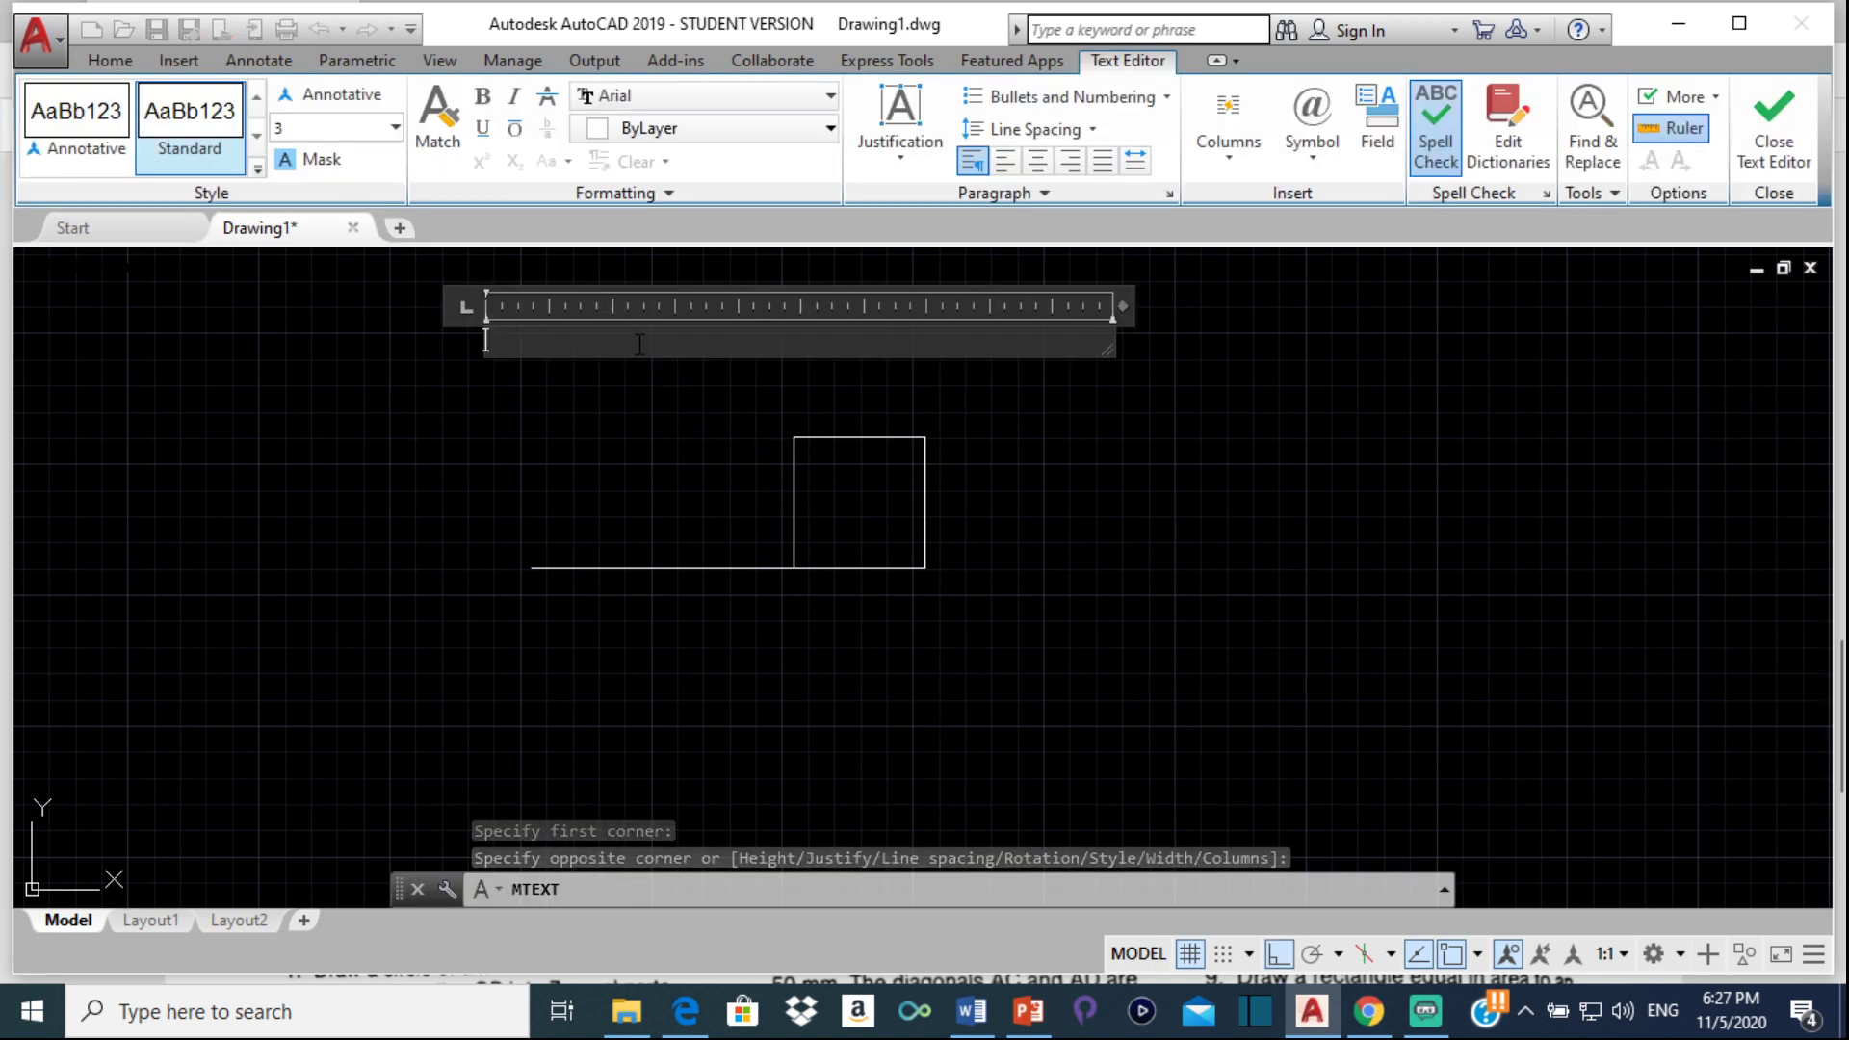
{"action": "type", "text": "A"}
{"action": "left_click", "coordinate": [590, 412]}
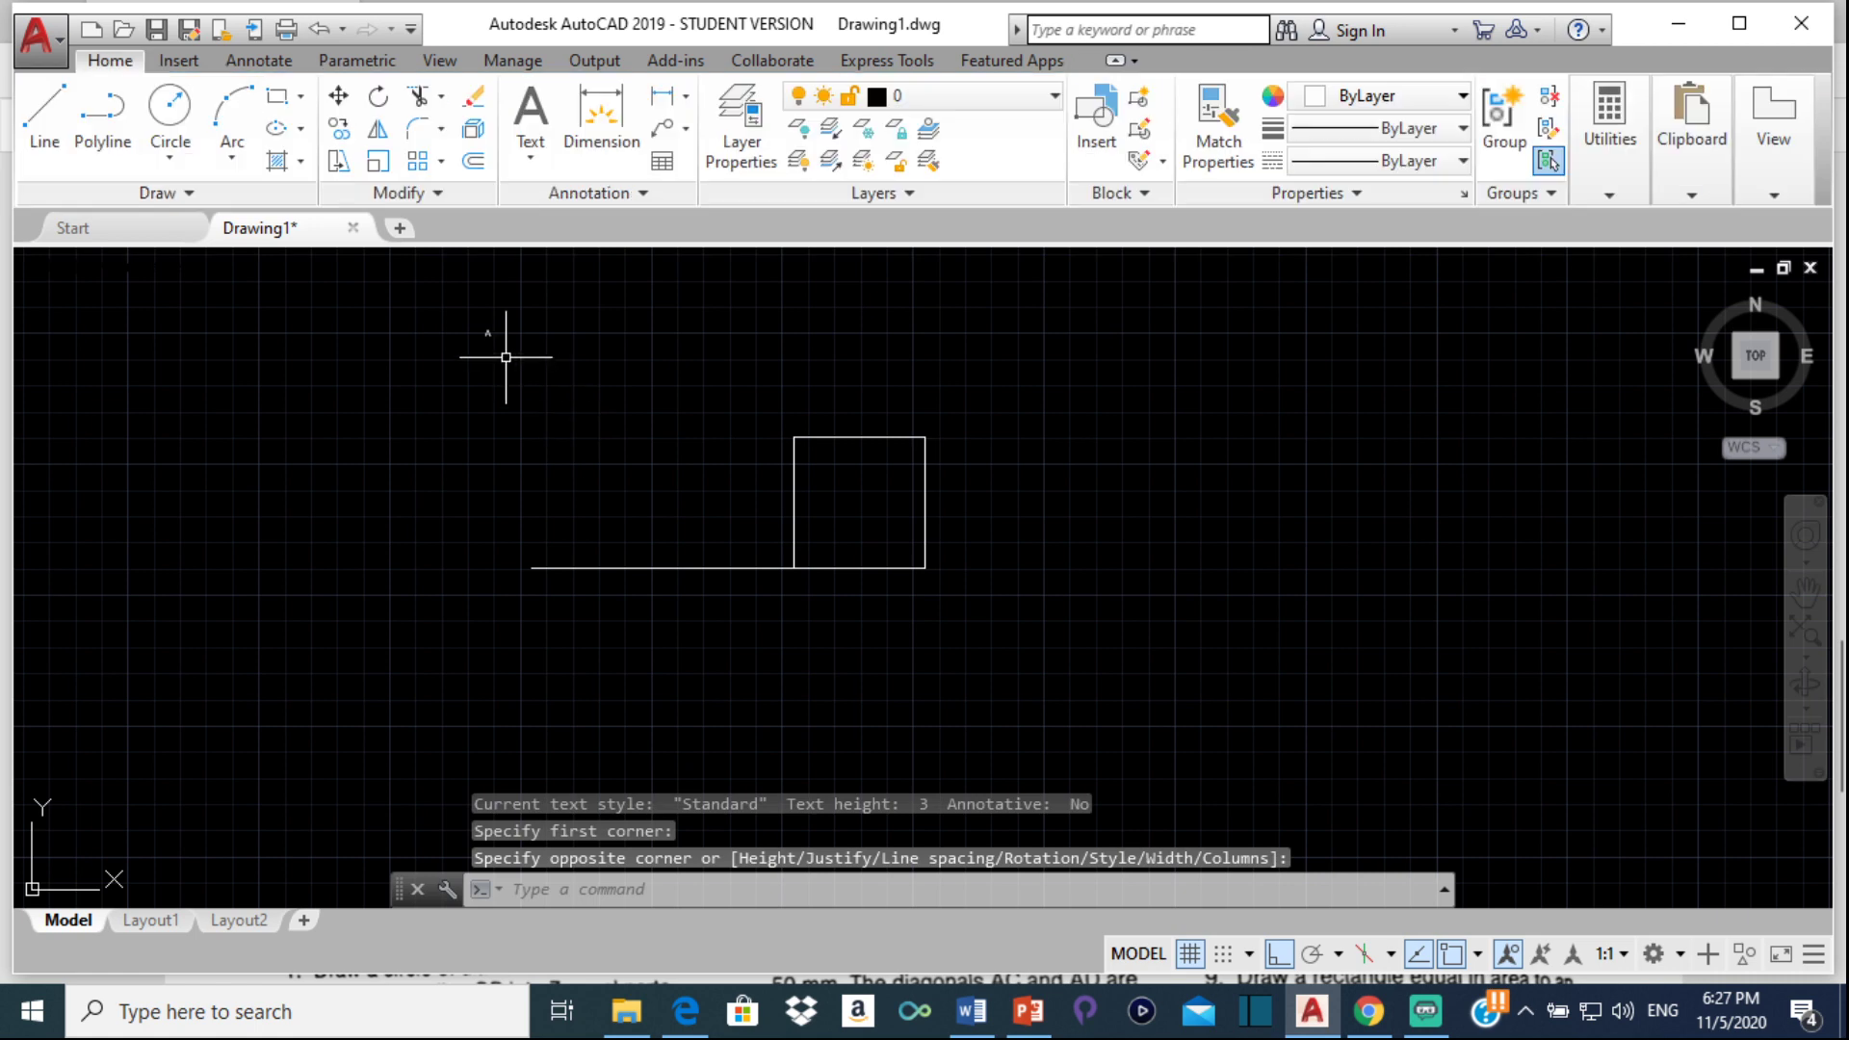
Scale the letter A by a factor of 2, using a base point on the letter itself
{"action": "left_click", "coordinate": [487, 326]}
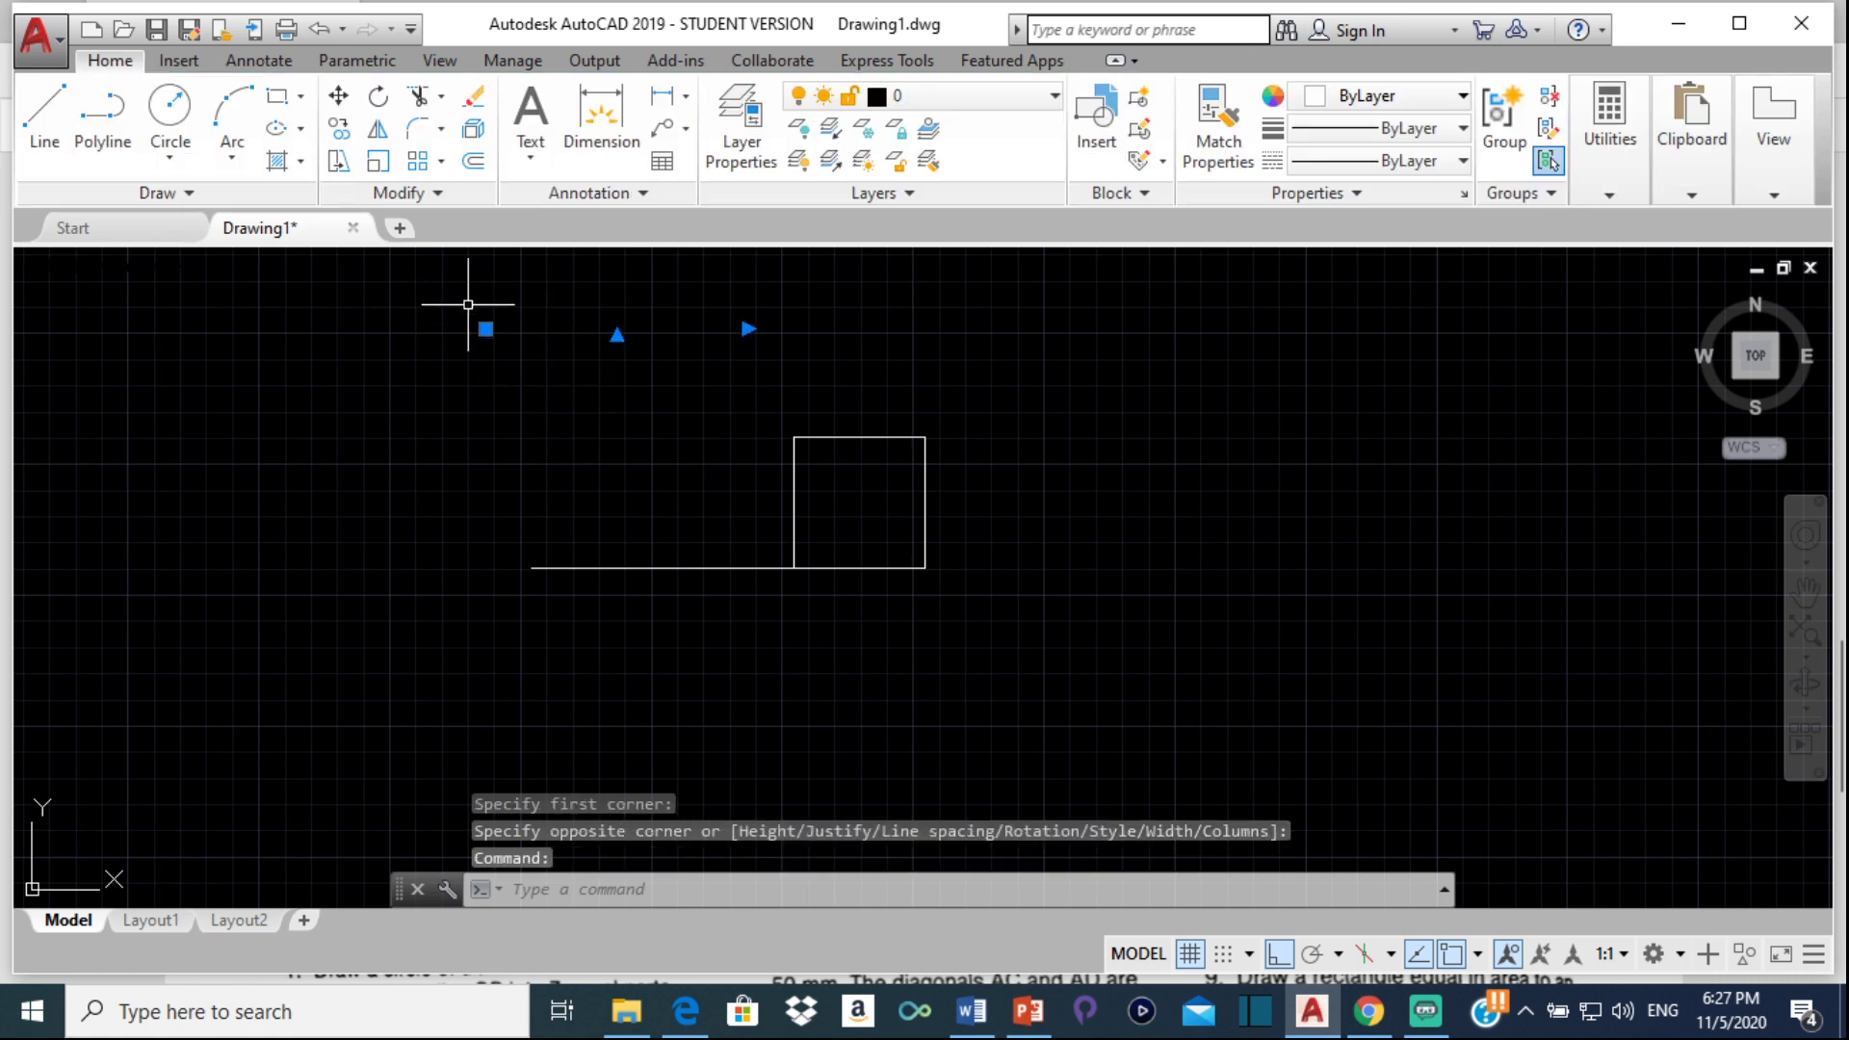
{"action": "type", "text": "s"}
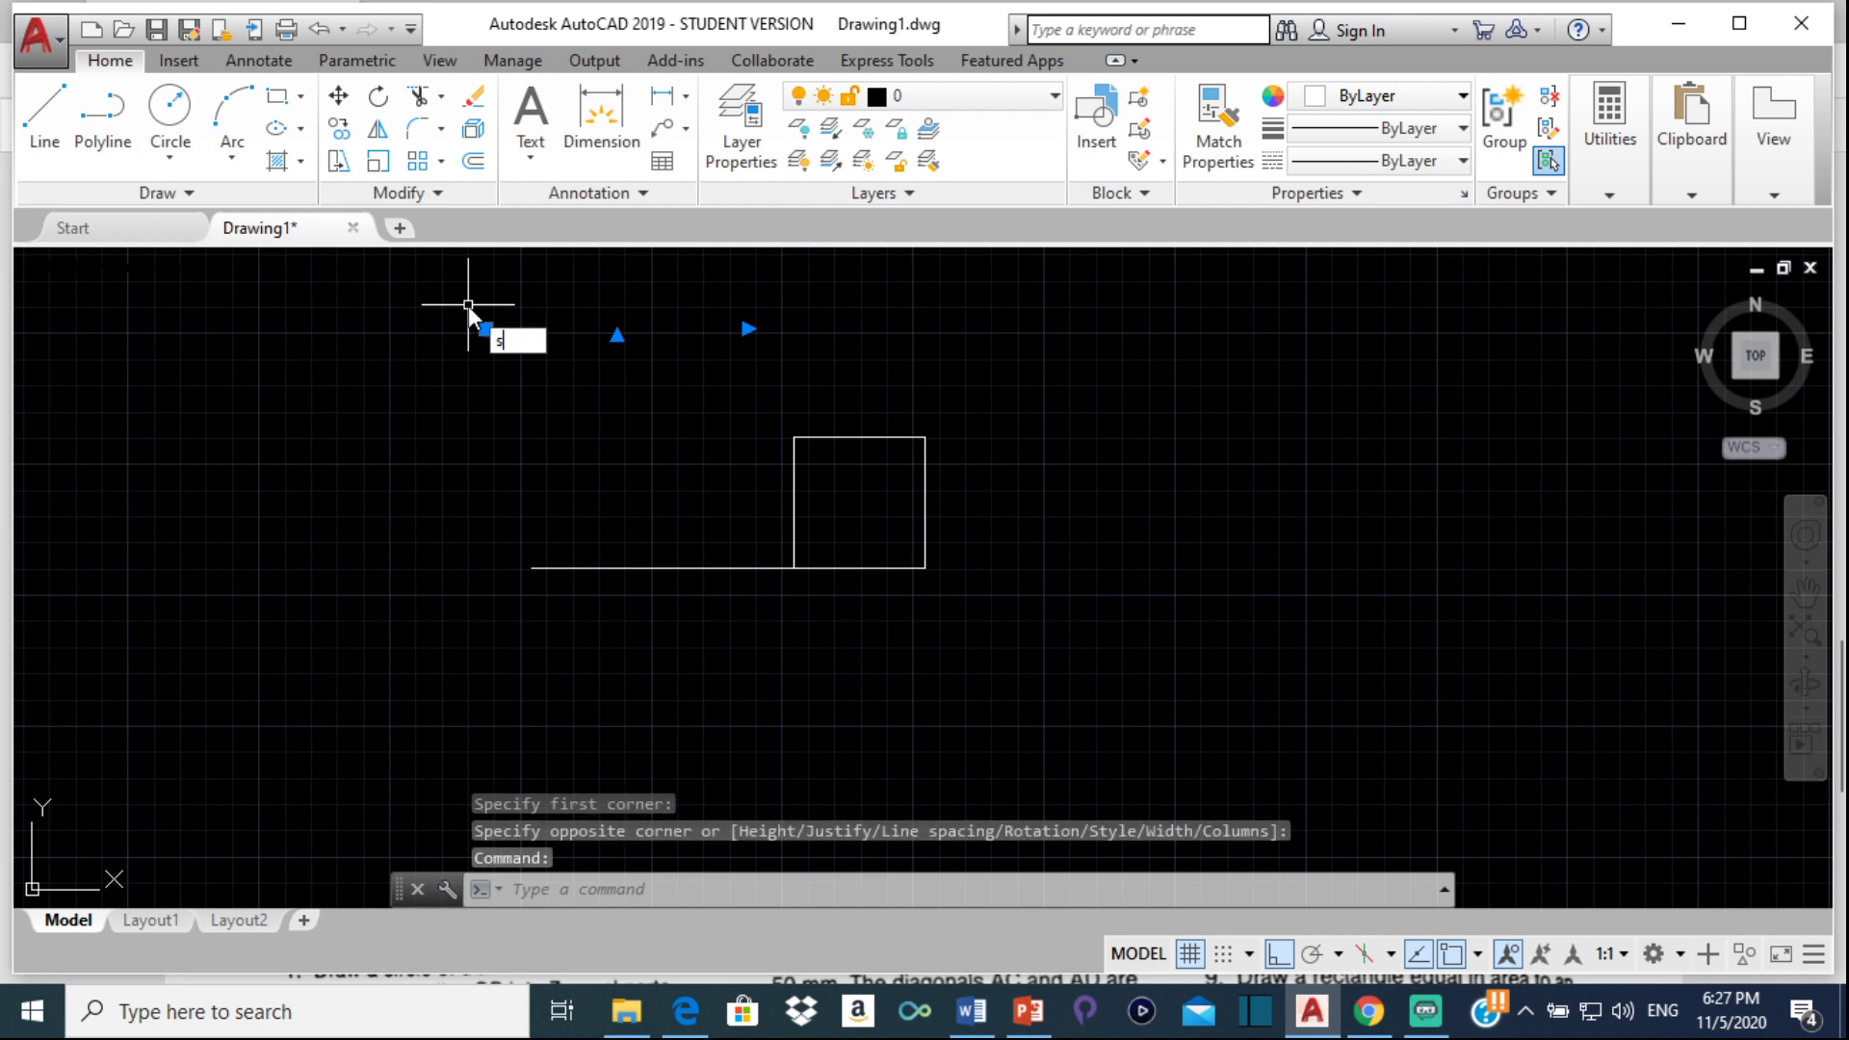
{"action": "type", "text": "cal"}
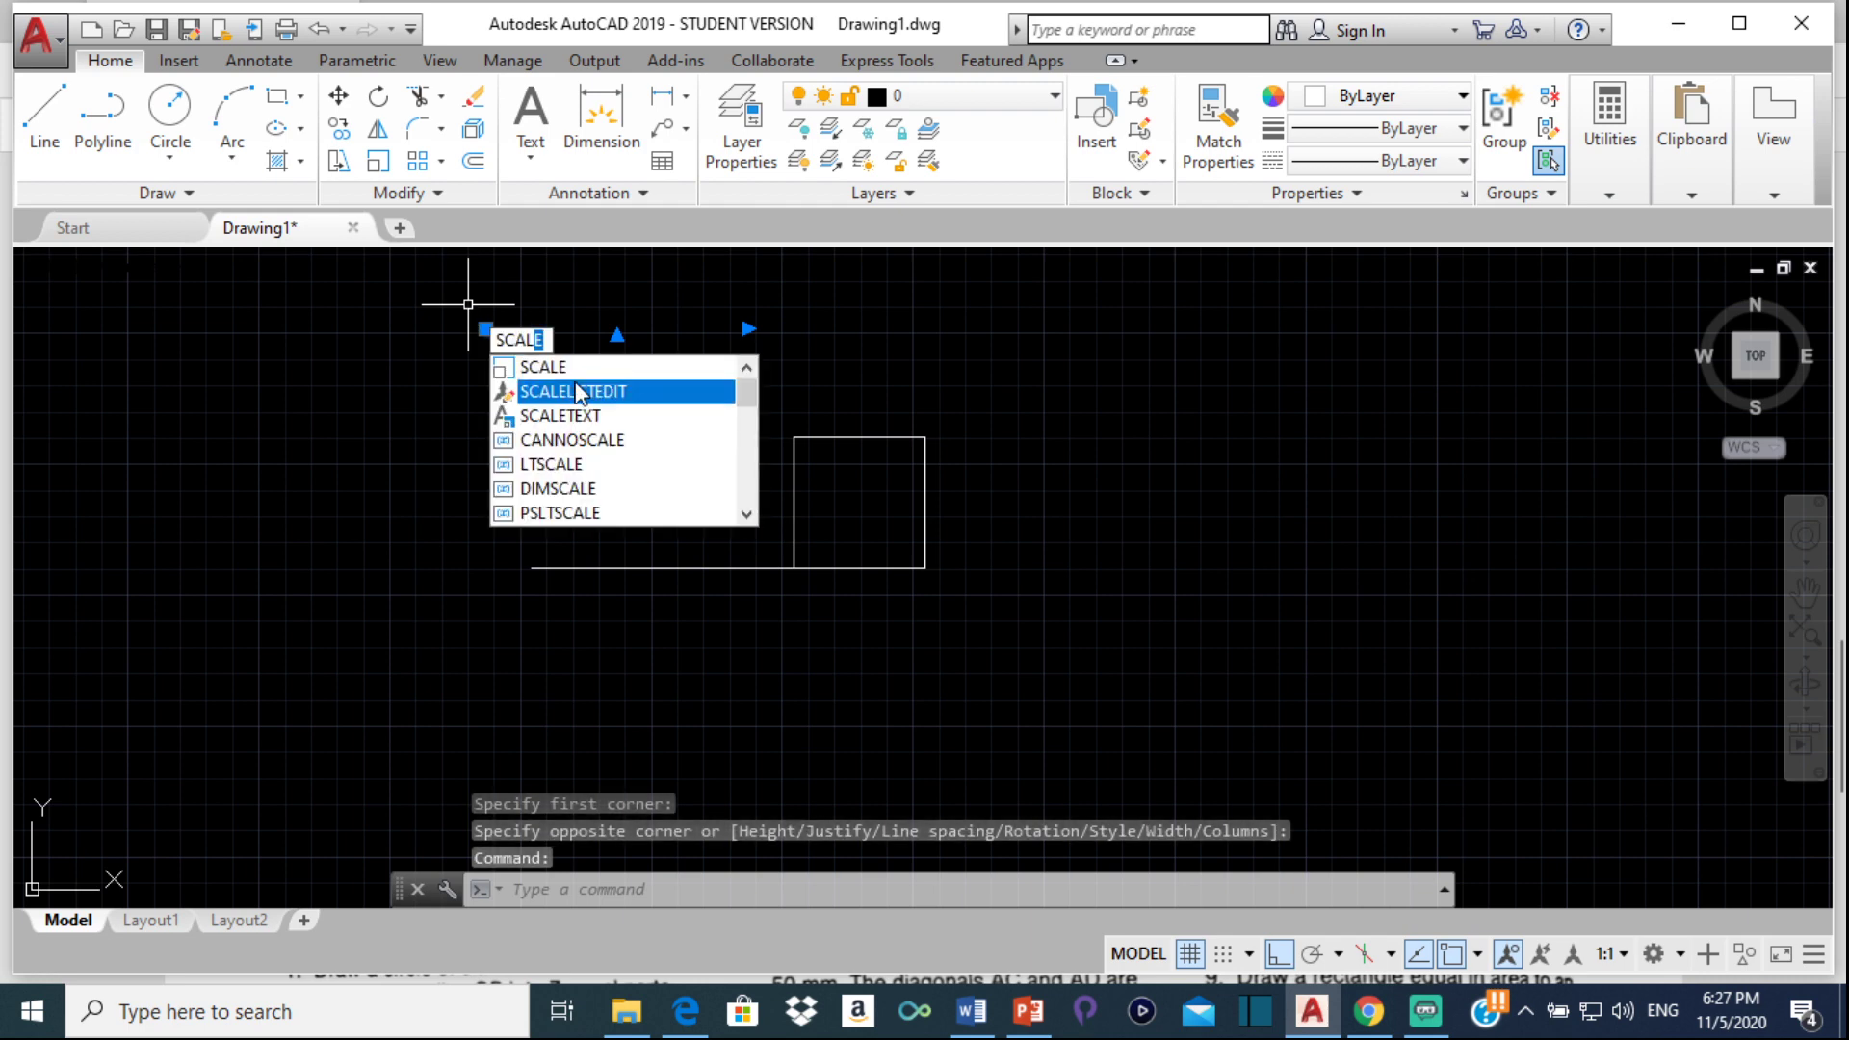
{"action": "key", "text": "Return"}
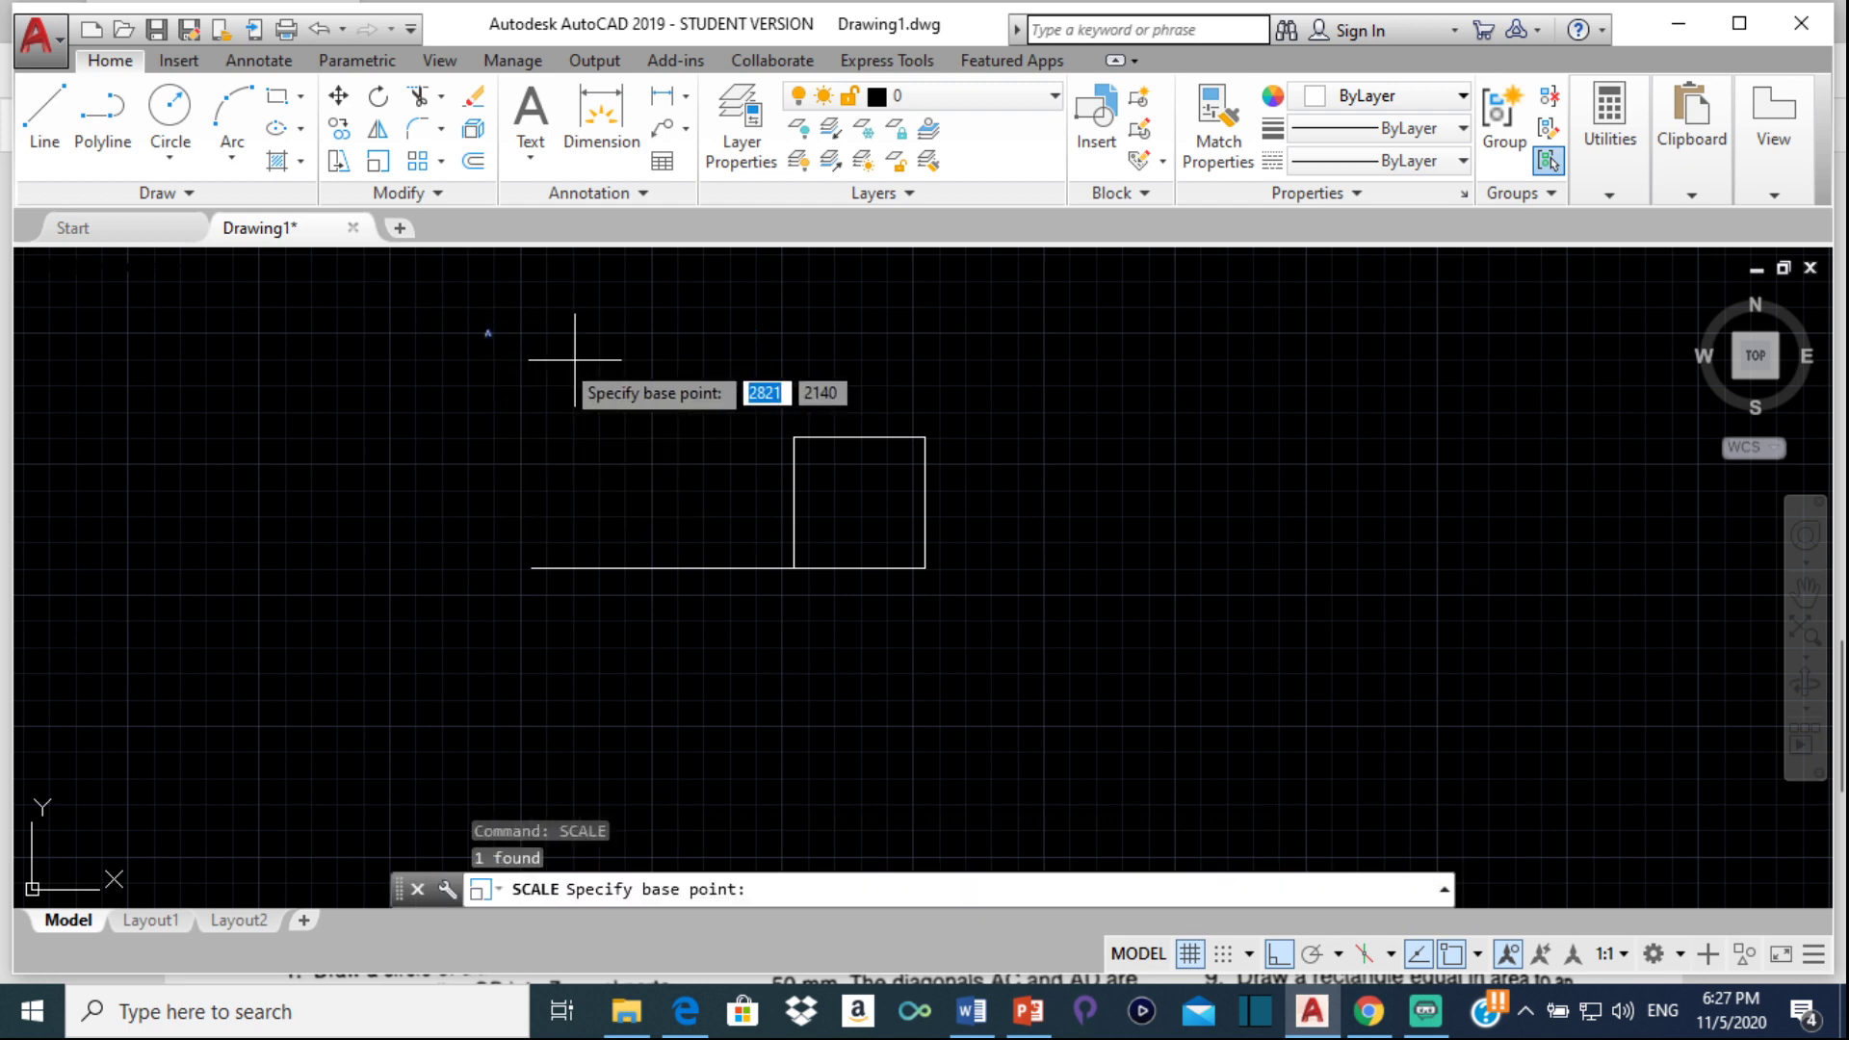
{"action": "left_click", "coordinate": [487, 335]}
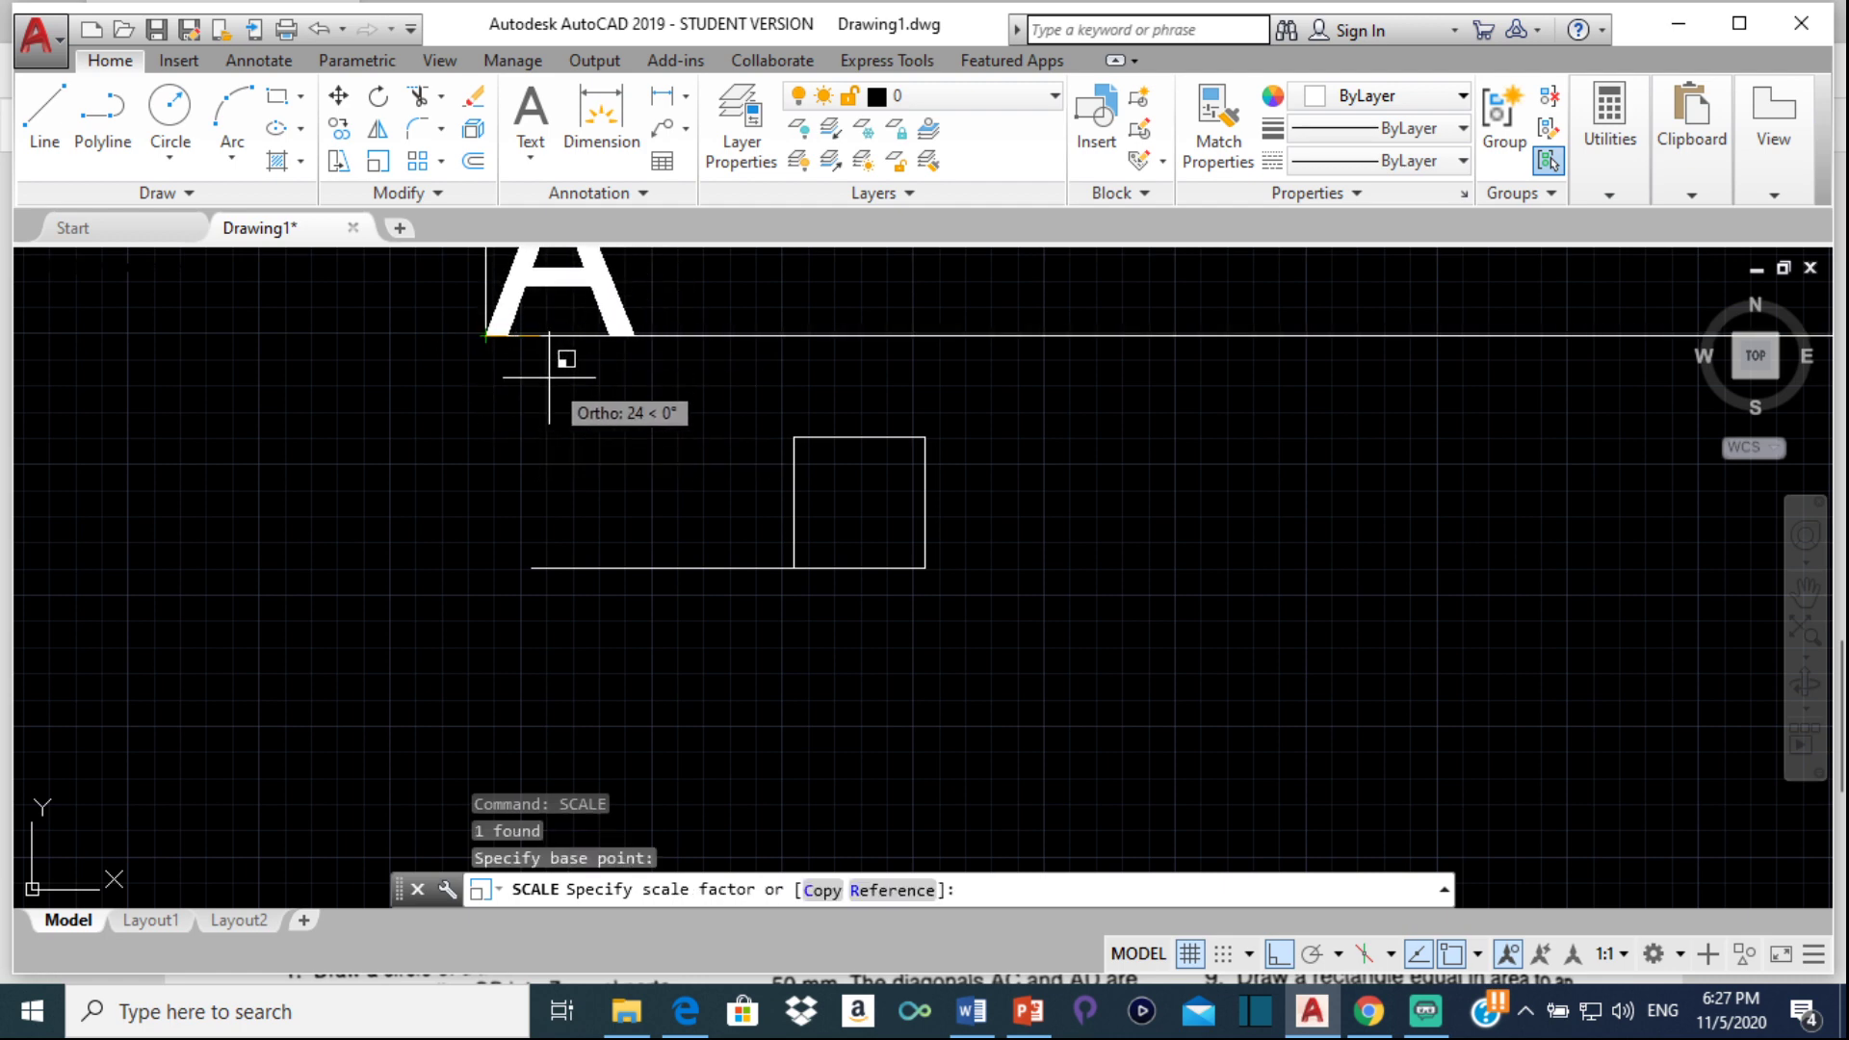
{"action": "type", "text": "2"}
{"action": "key", "text": "Return"}
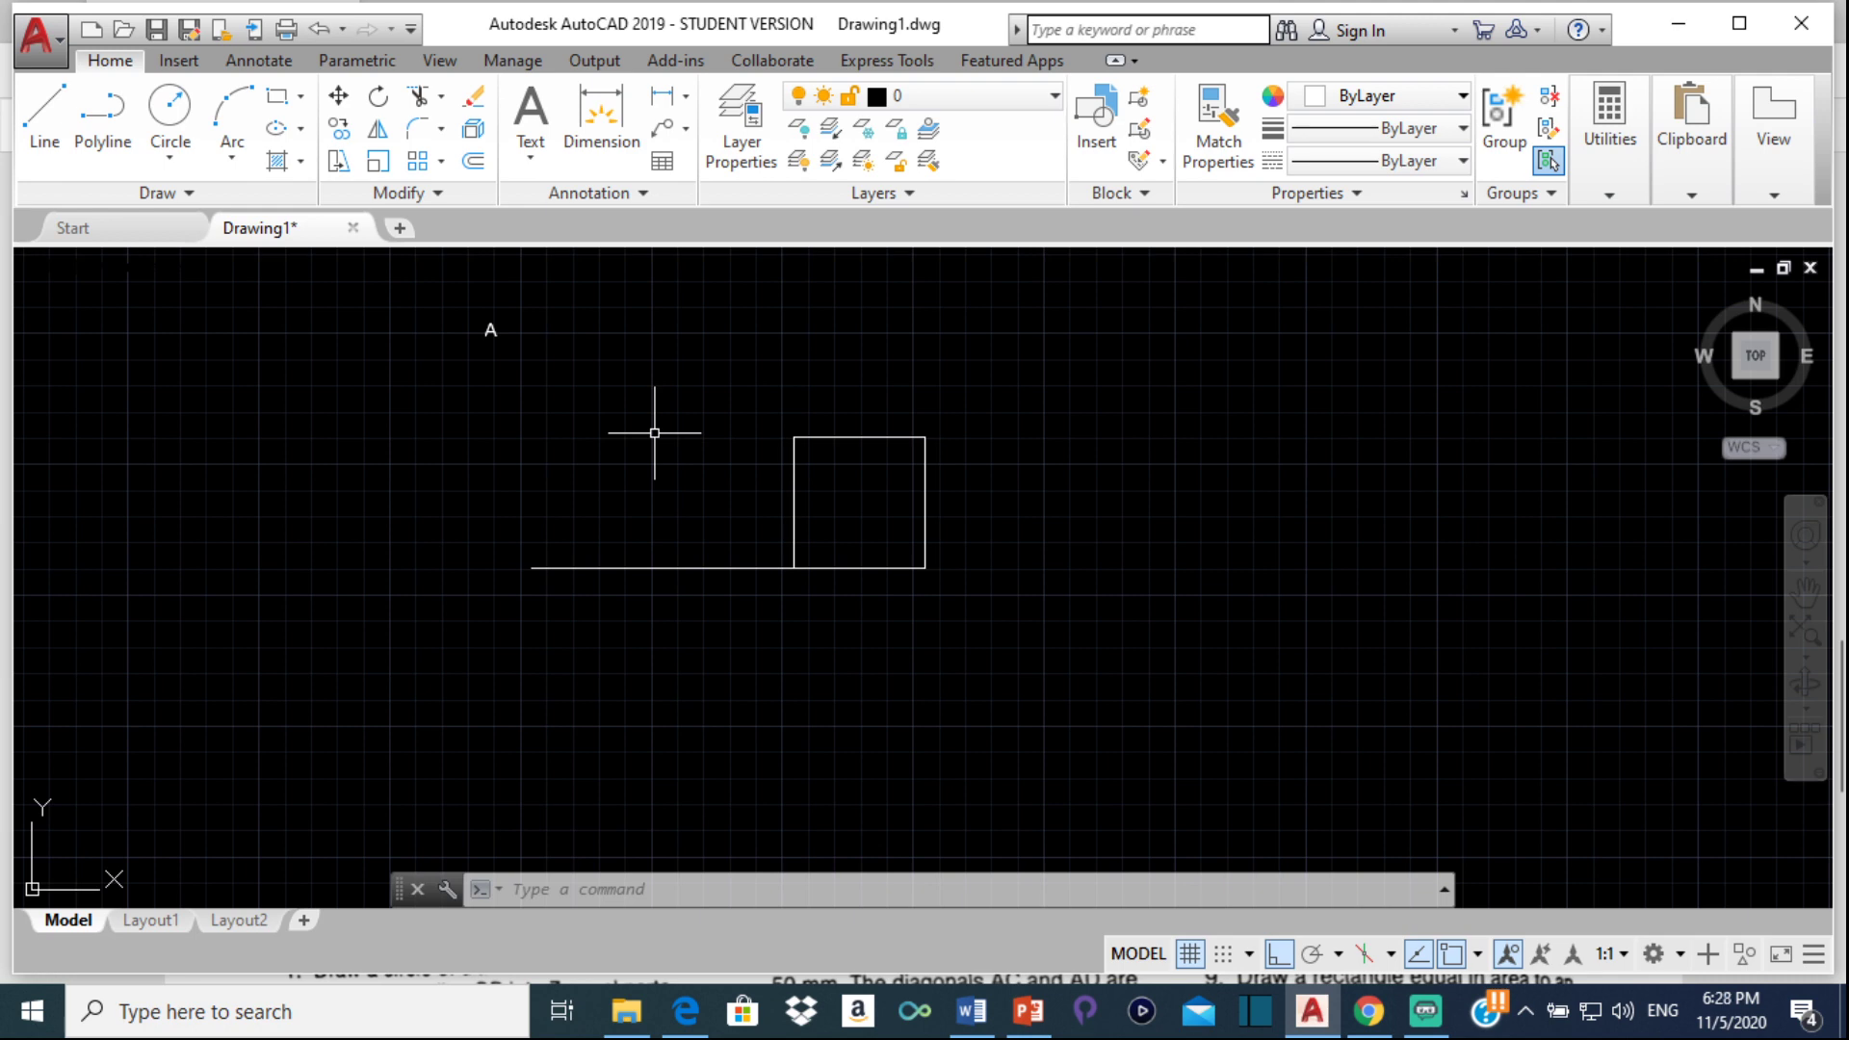
Change the color of the letter A to green and deselect it
{"action": "left_click", "coordinate": [489, 330]}
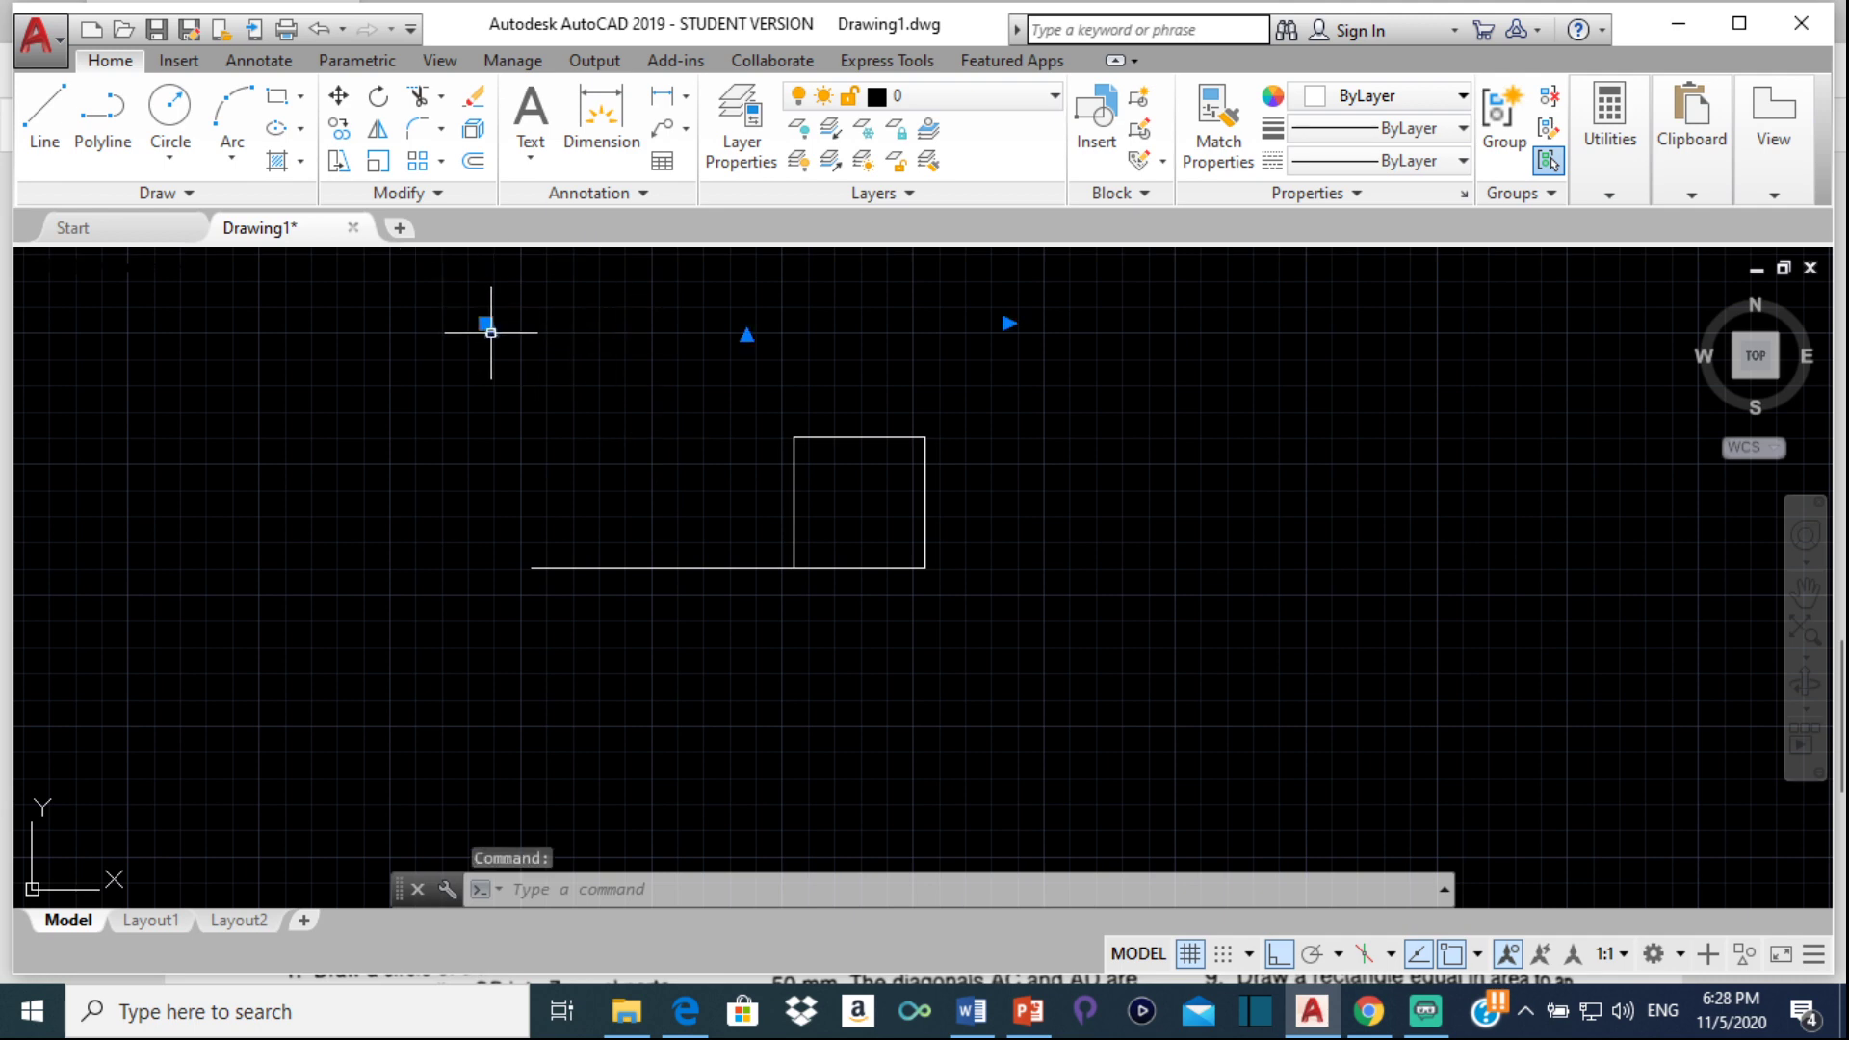
{"action": "left_click", "coordinate": [1386, 95]}
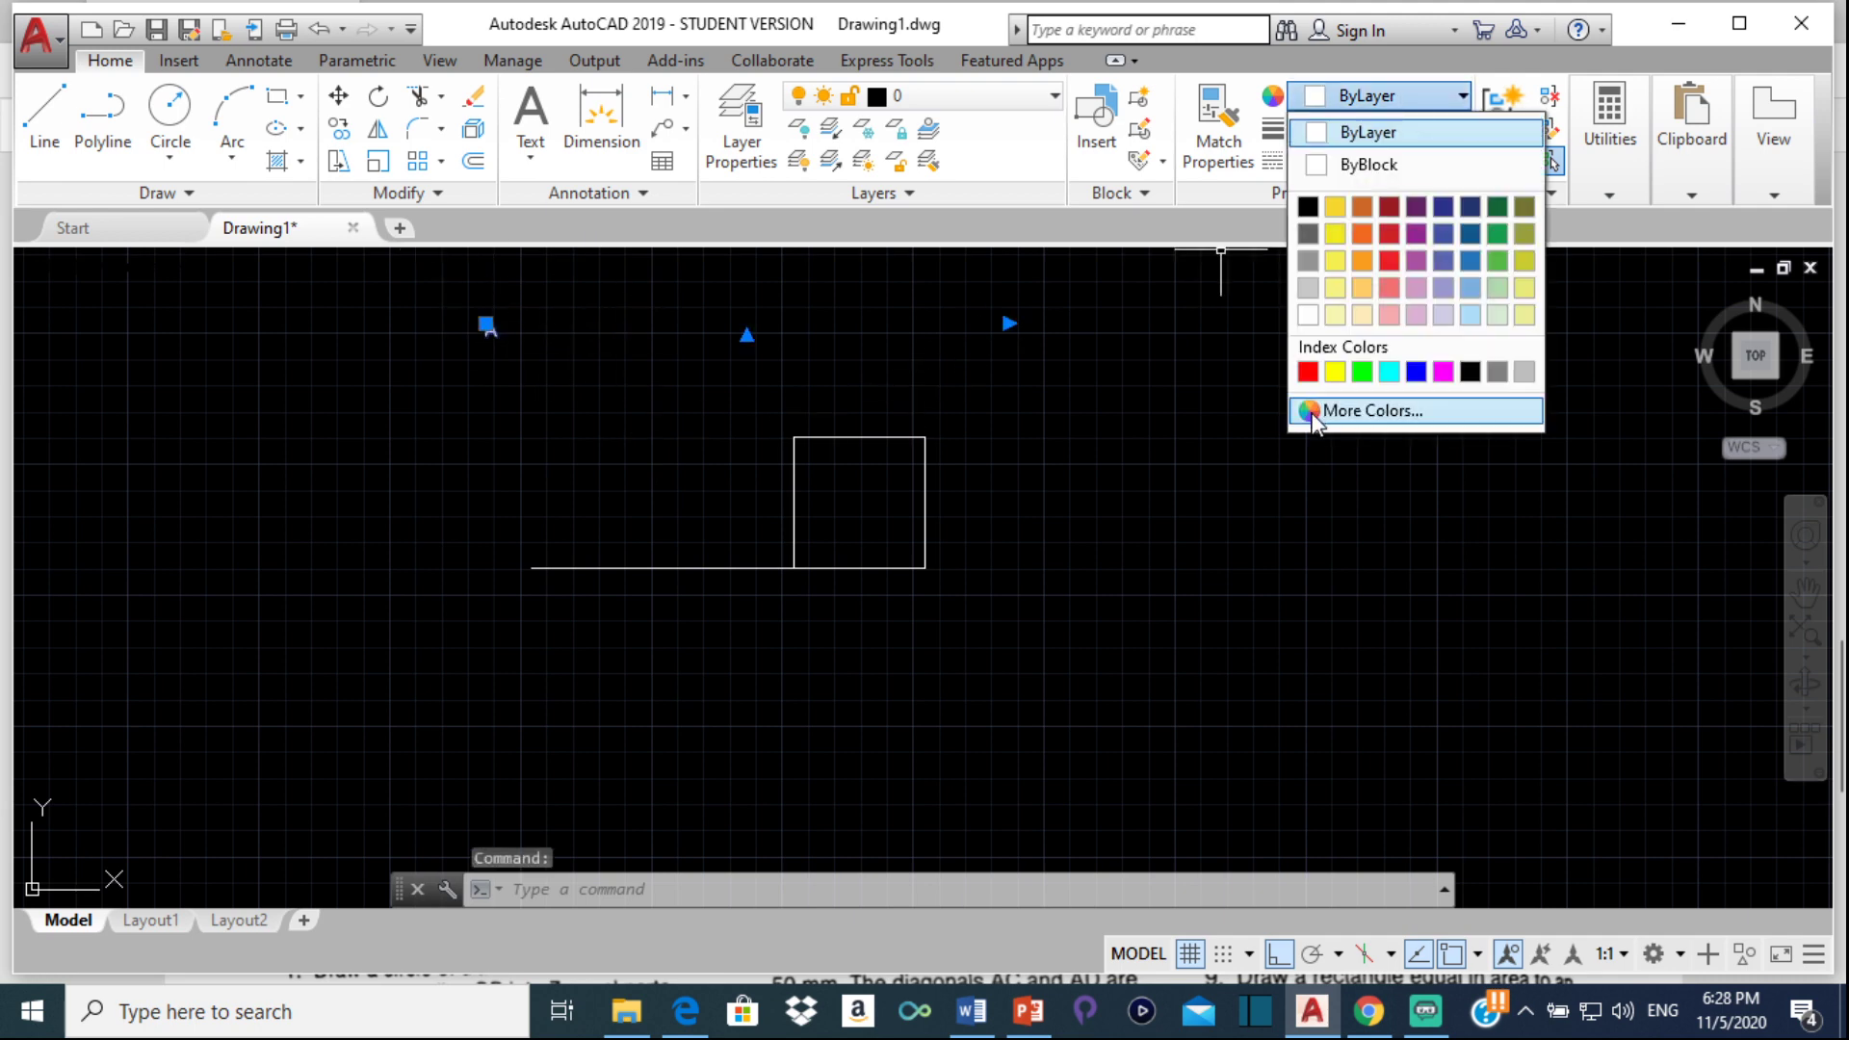
{"action": "left_click", "coordinate": [1362, 372]}
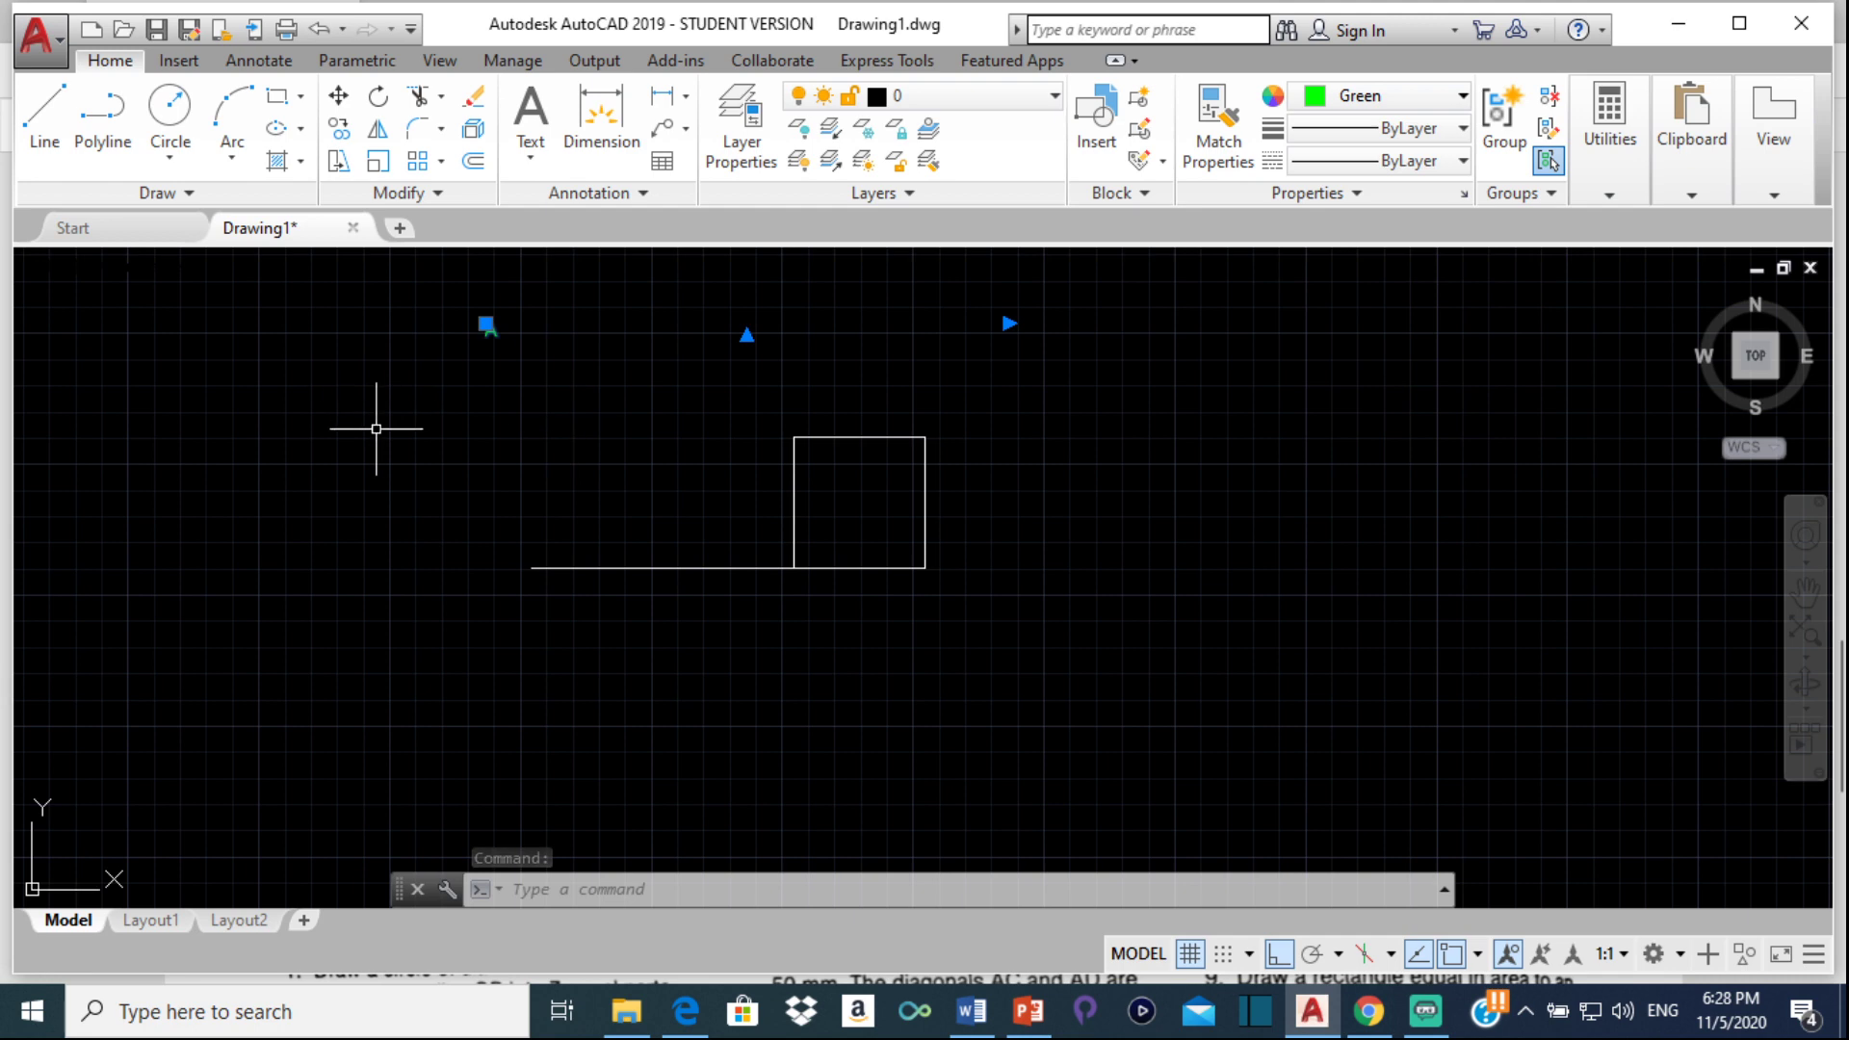
{"action": "key", "text": "Escape"}
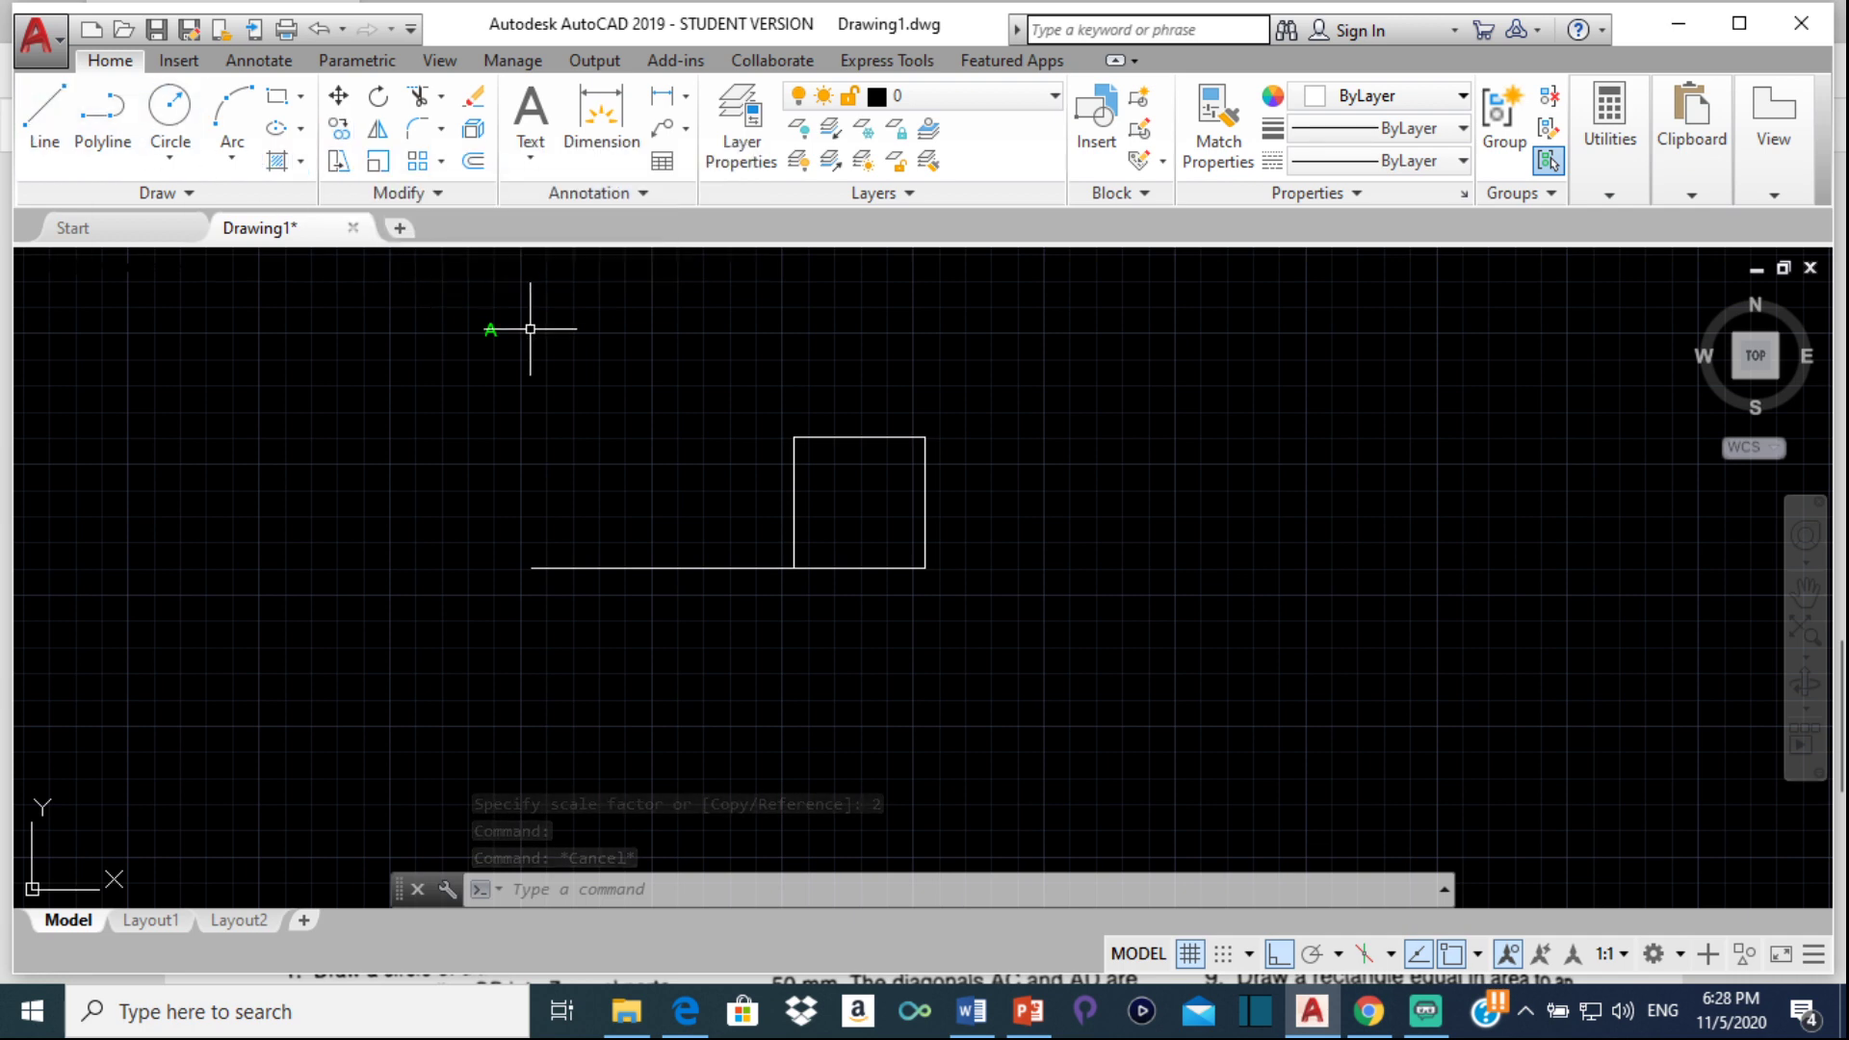
Move the letter A to just outside the square's upper-left corner, with Ortho mode off
{"action": "left_click", "coordinate": [489, 327]}
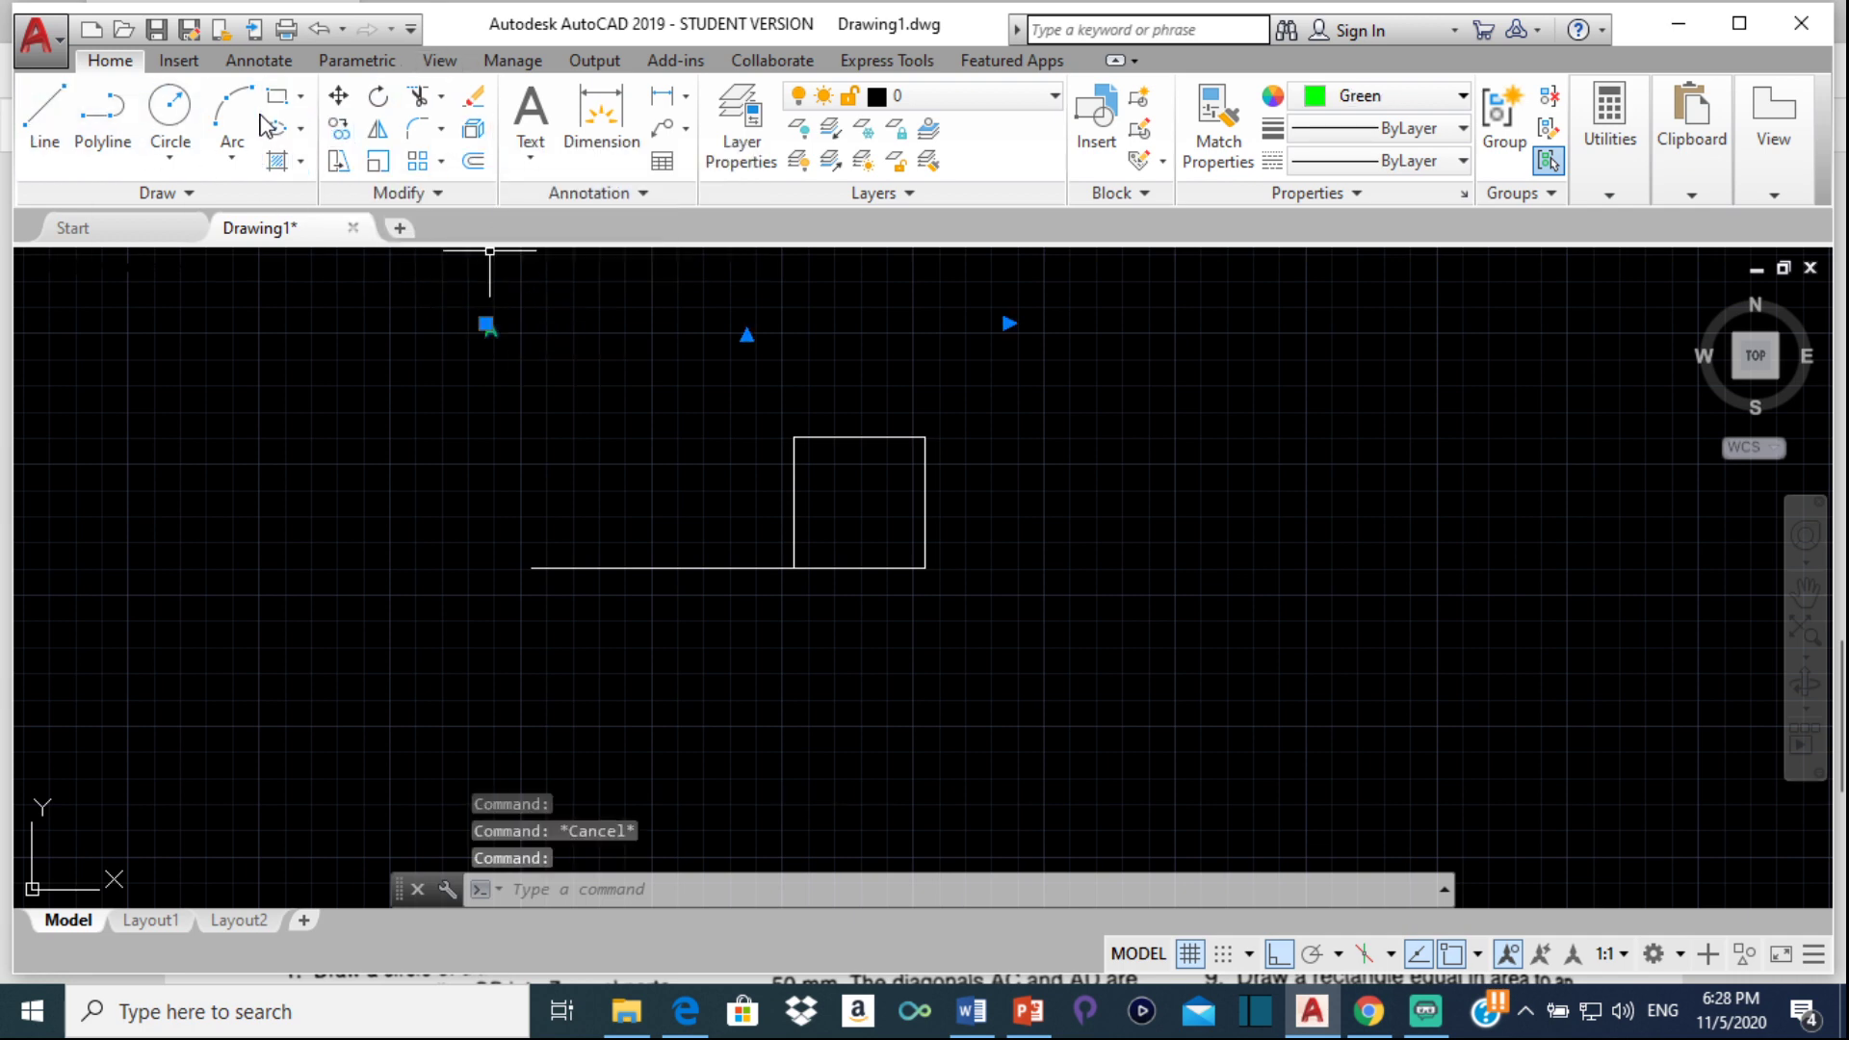
{"action": "left_click", "coordinate": [338, 96]}
{"action": "left_click", "coordinate": [498, 300]}
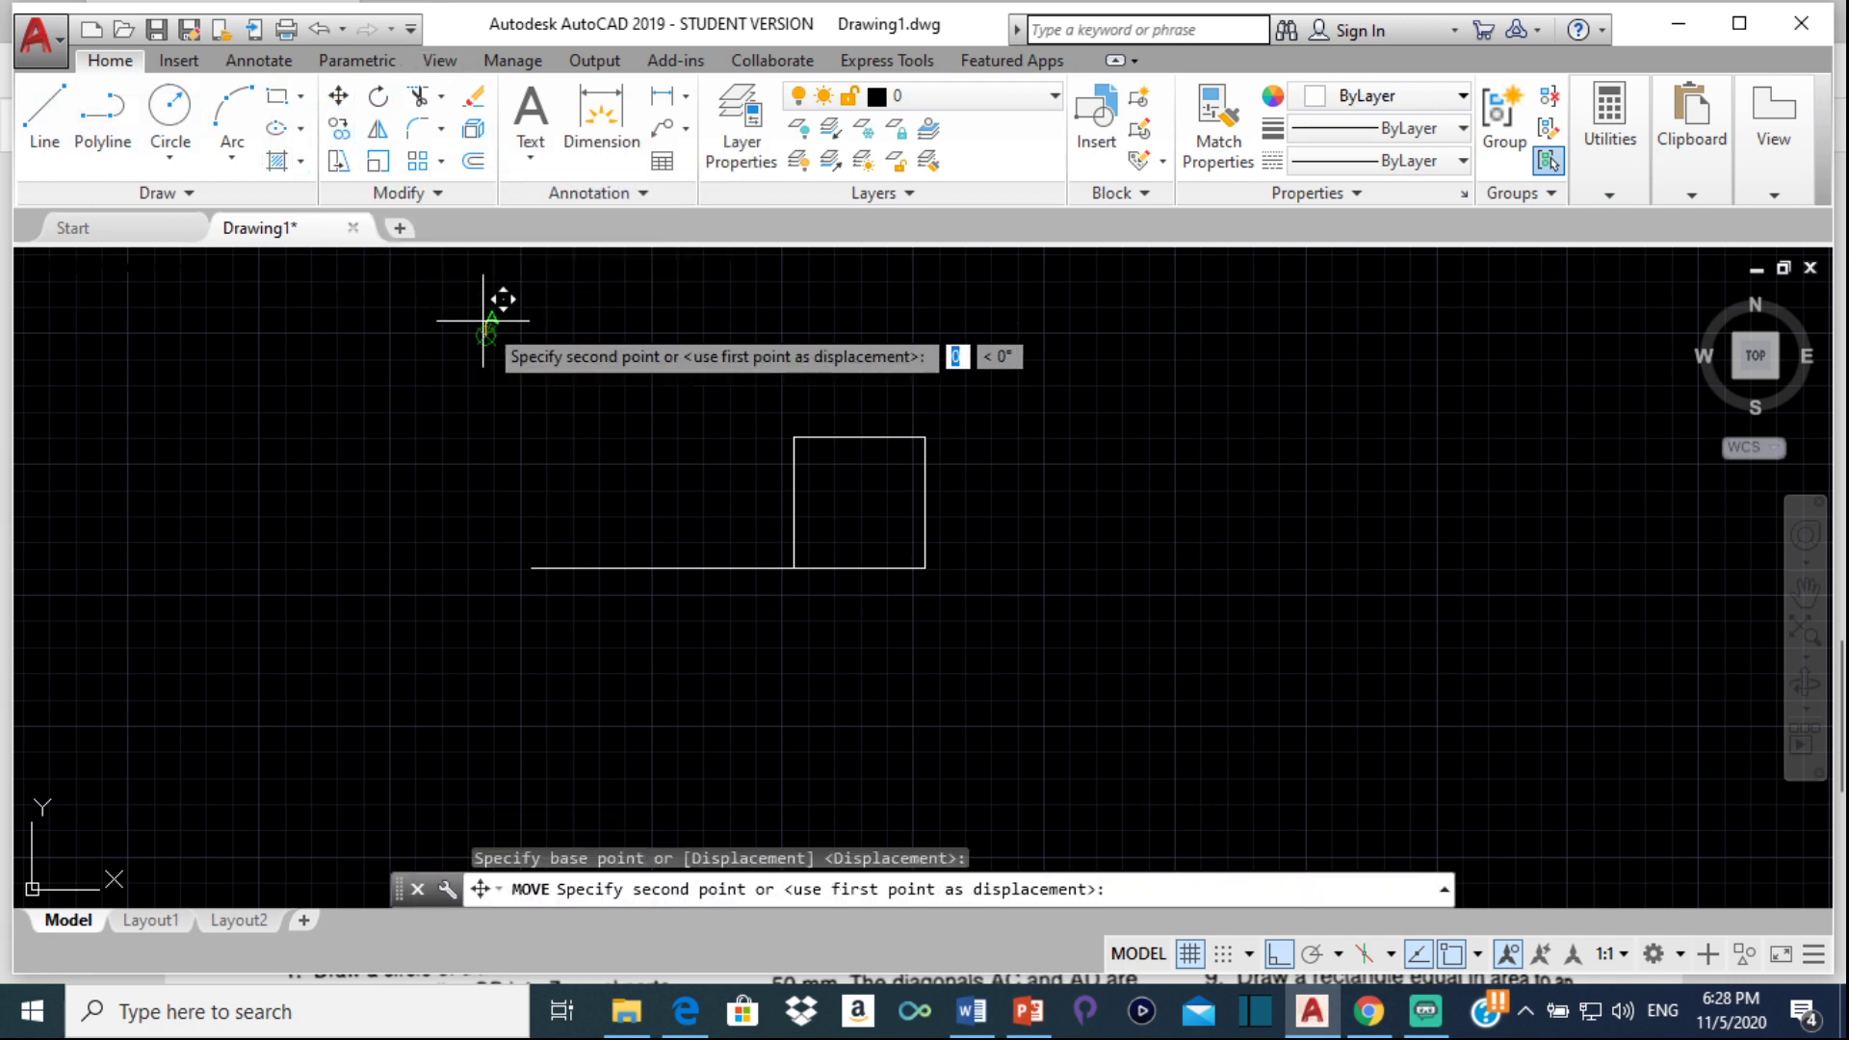
{"action": "scroll", "coordinate": [771, 395], "scroll_direction": "up", "scroll_amount": 6}
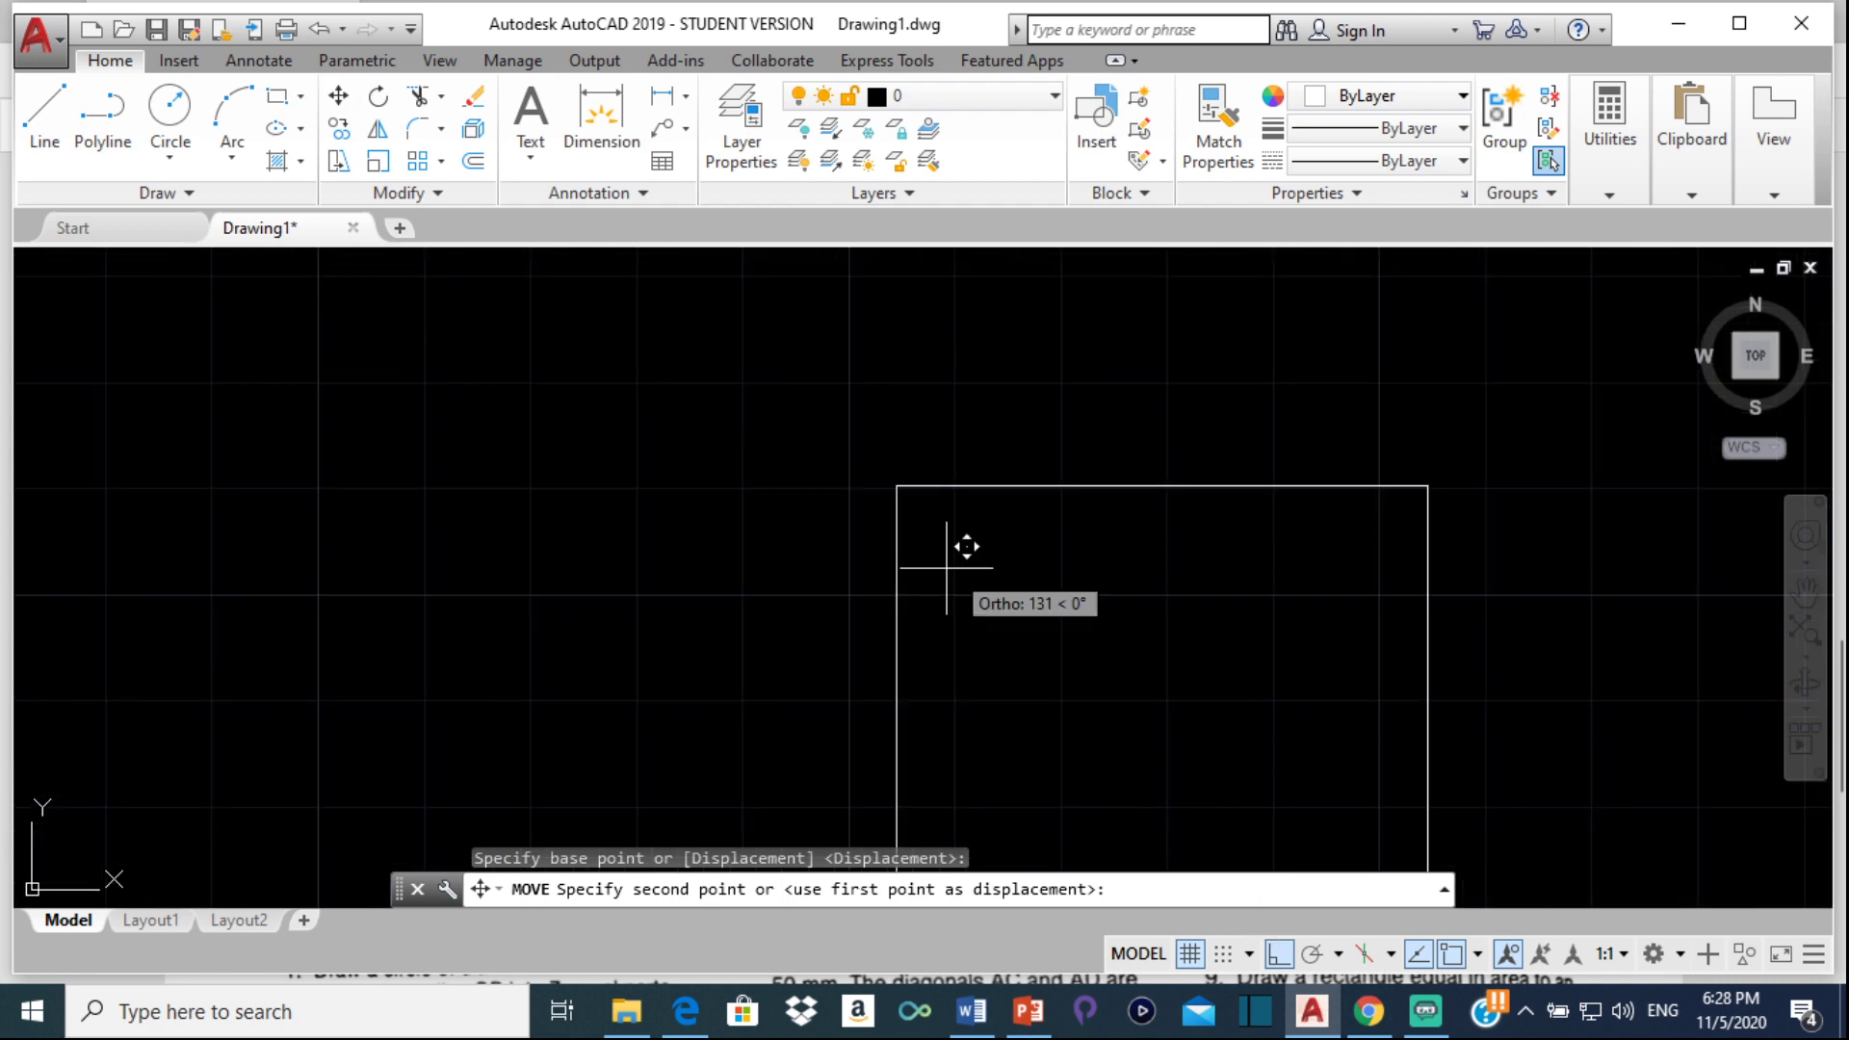
{"action": "scroll", "coordinate": [939, 568], "scroll_direction": "down", "scroll_amount": 6}
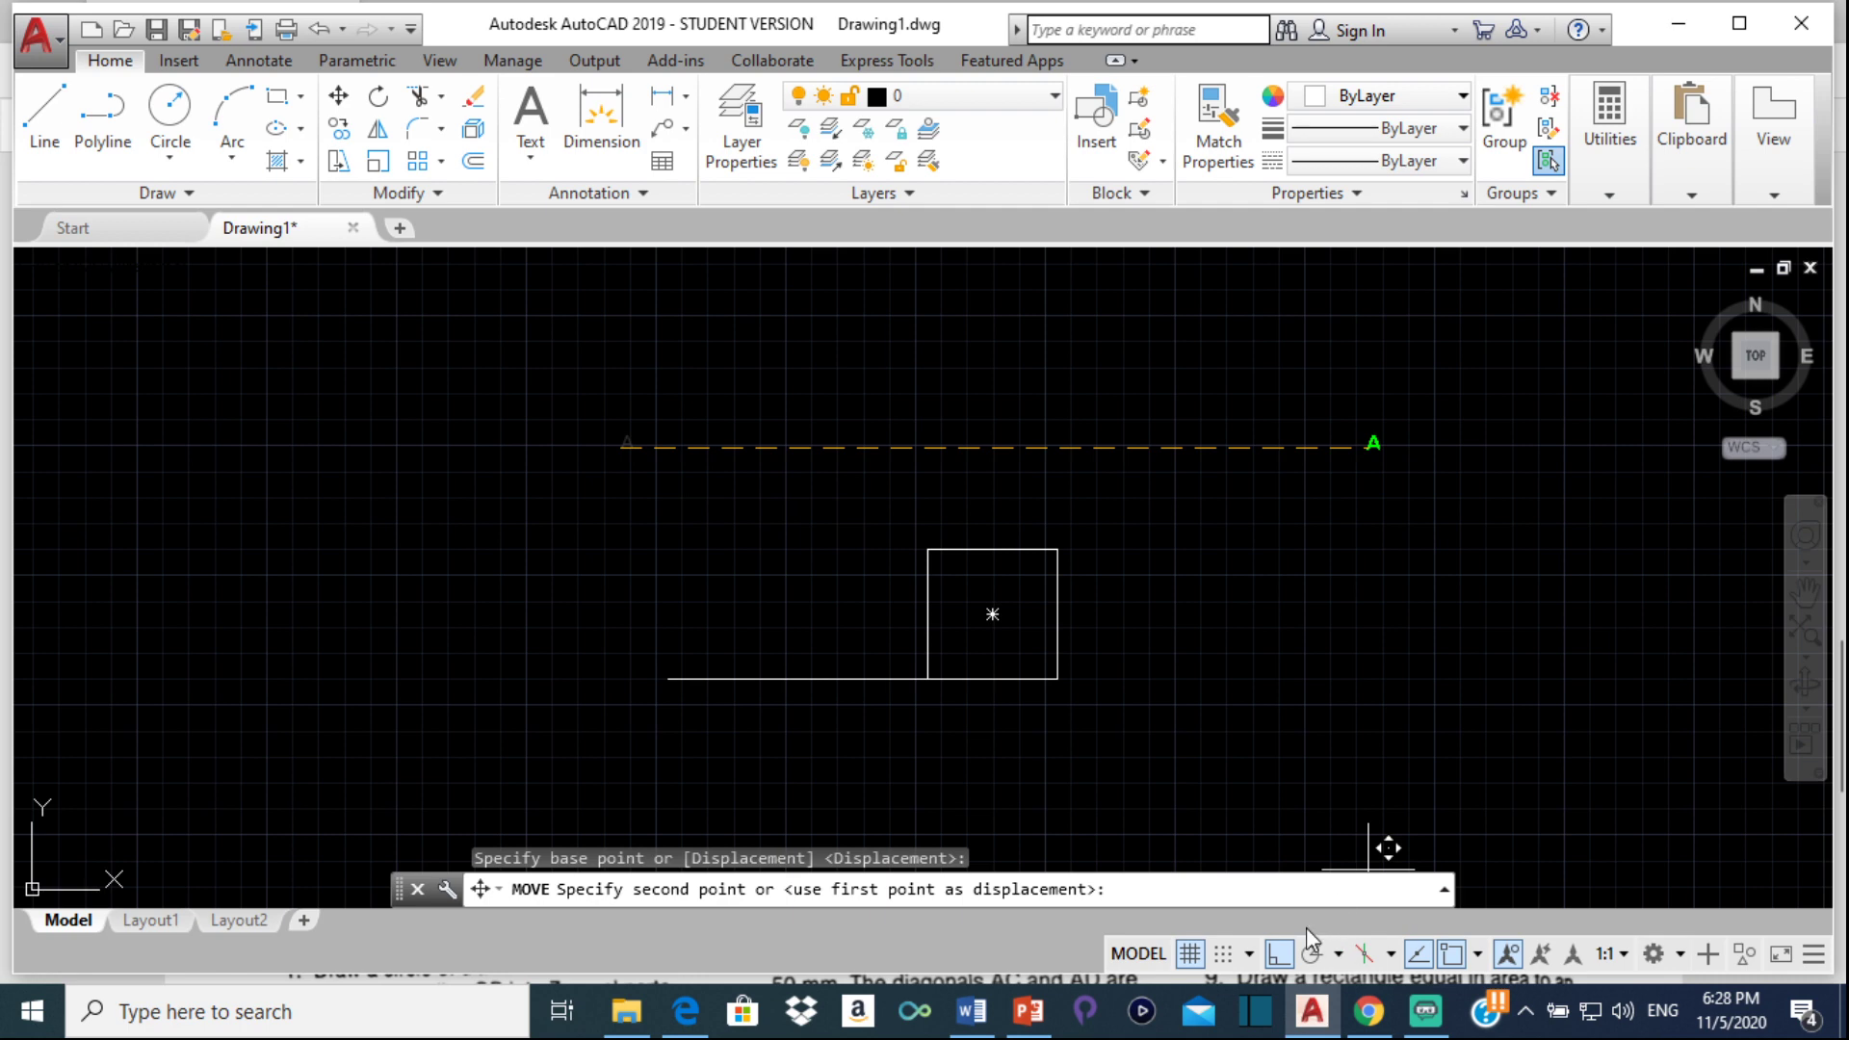
{"action": "left_click", "coordinate": [1280, 954]}
{"action": "scroll", "coordinate": [957, 495], "scroll_direction": "up", "scroll_amount": 4}
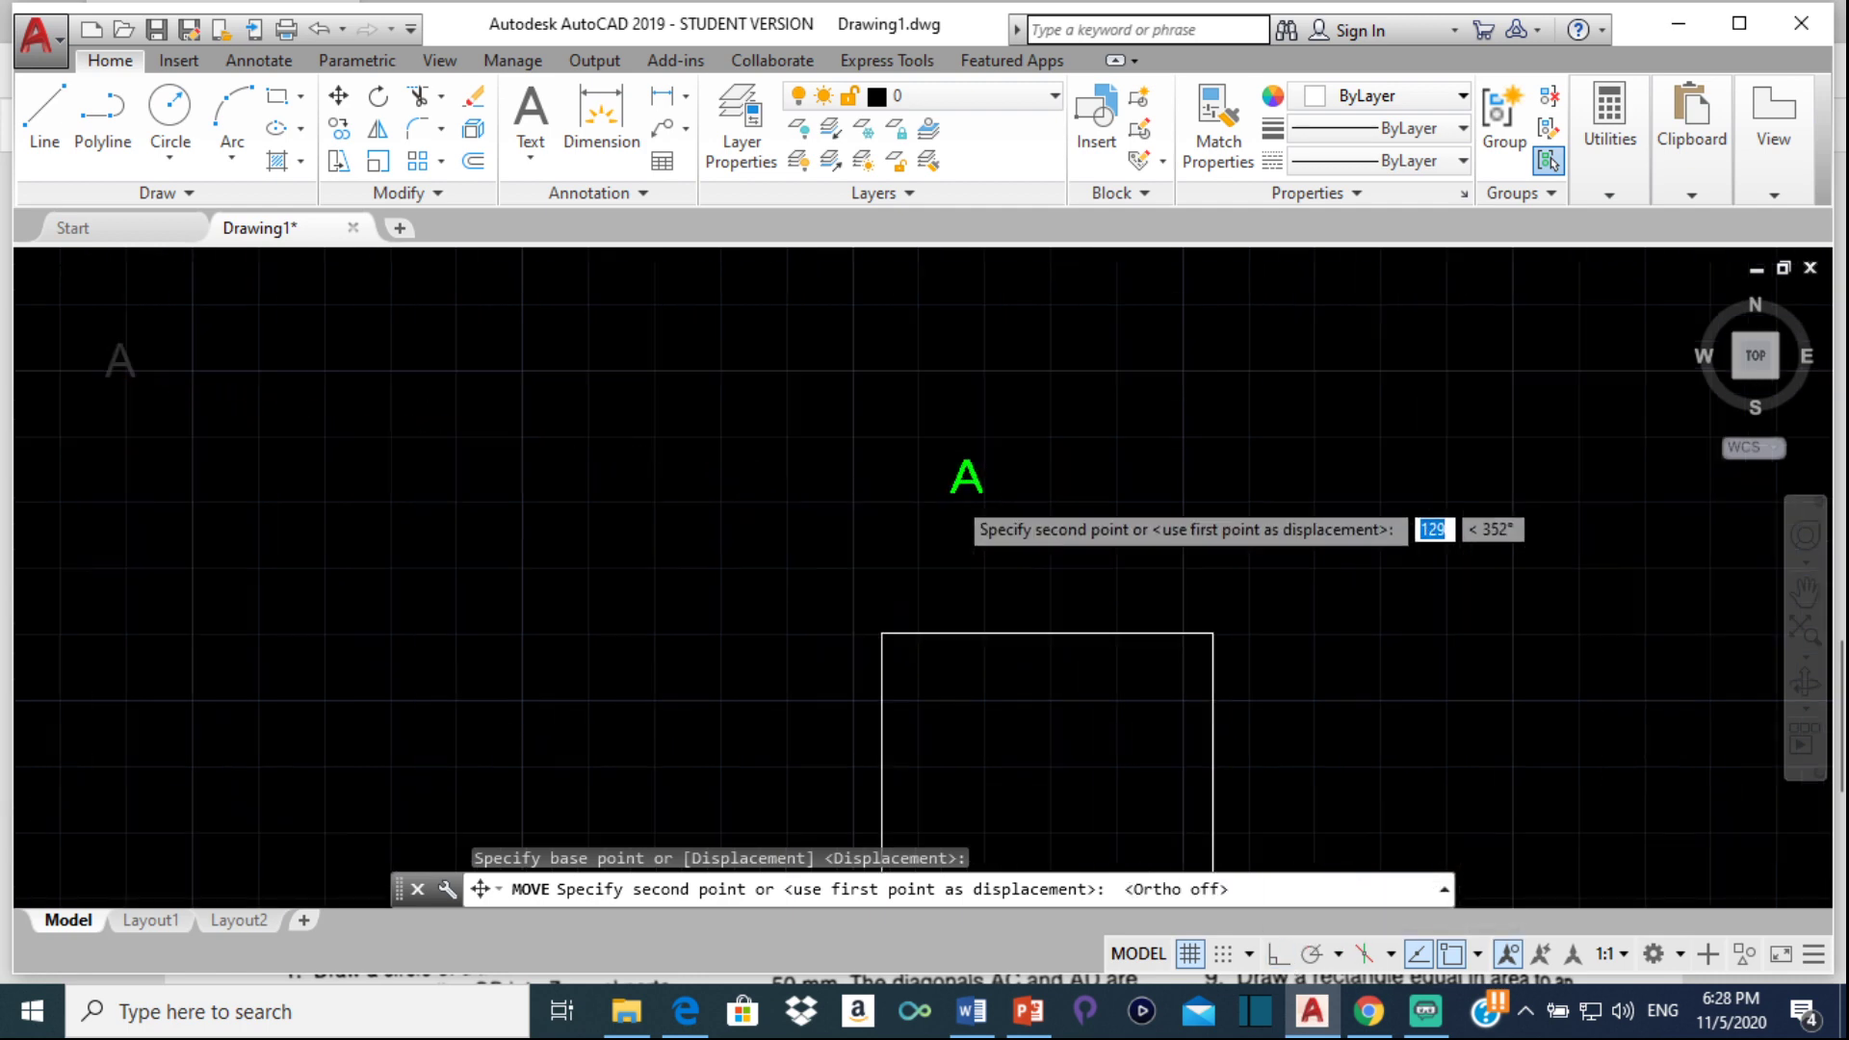
{"action": "scroll", "coordinate": [967, 489], "scroll_direction": "up", "scroll_amount": 3}
{"action": "middle_click_drag", "start_coordinate": [793, 665], "coordinate": [968, 370]}
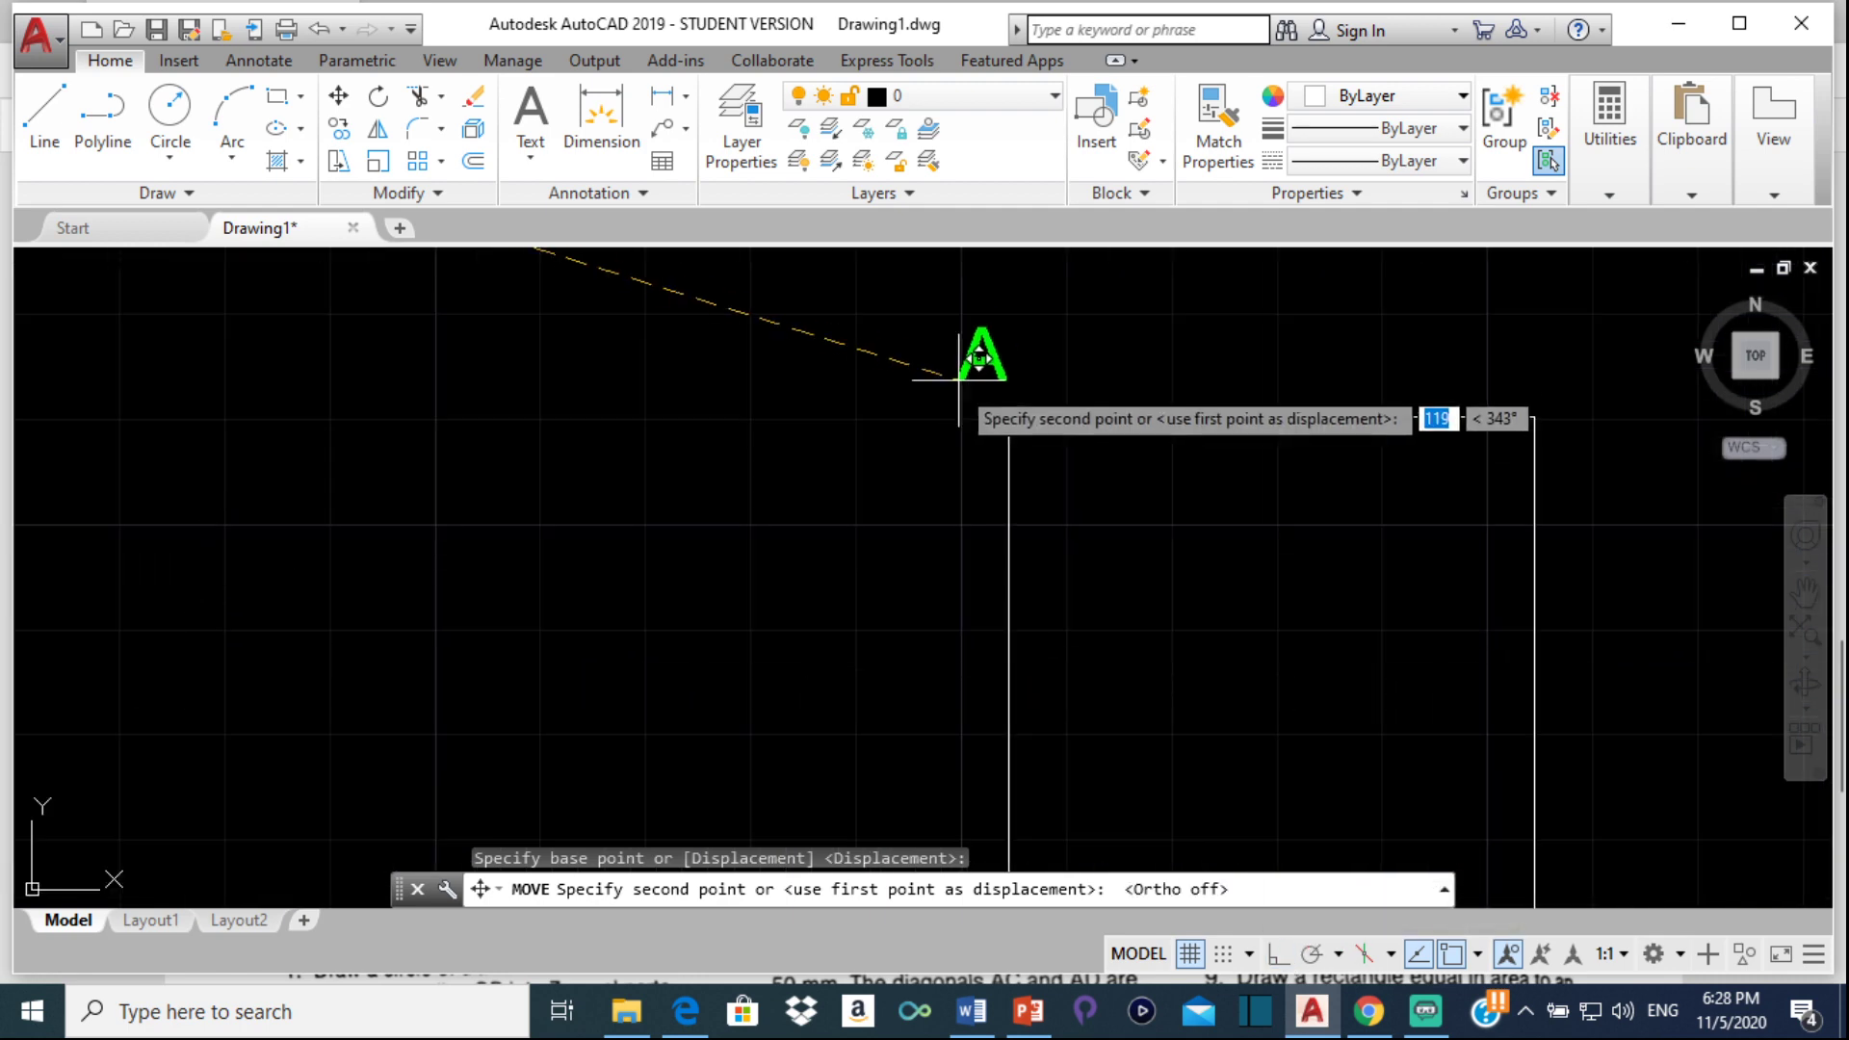
{"action": "left_click", "coordinate": [946, 431]}
Copy the letter A beside the square's lower-left, lower-right and upper-right corners and the far-left end of the horizontal line
{"action": "scroll", "coordinate": [982, 376], "scroll_direction": "down", "scroll_amount": 2}
{"action": "left_click", "coordinate": [1022, 256]}
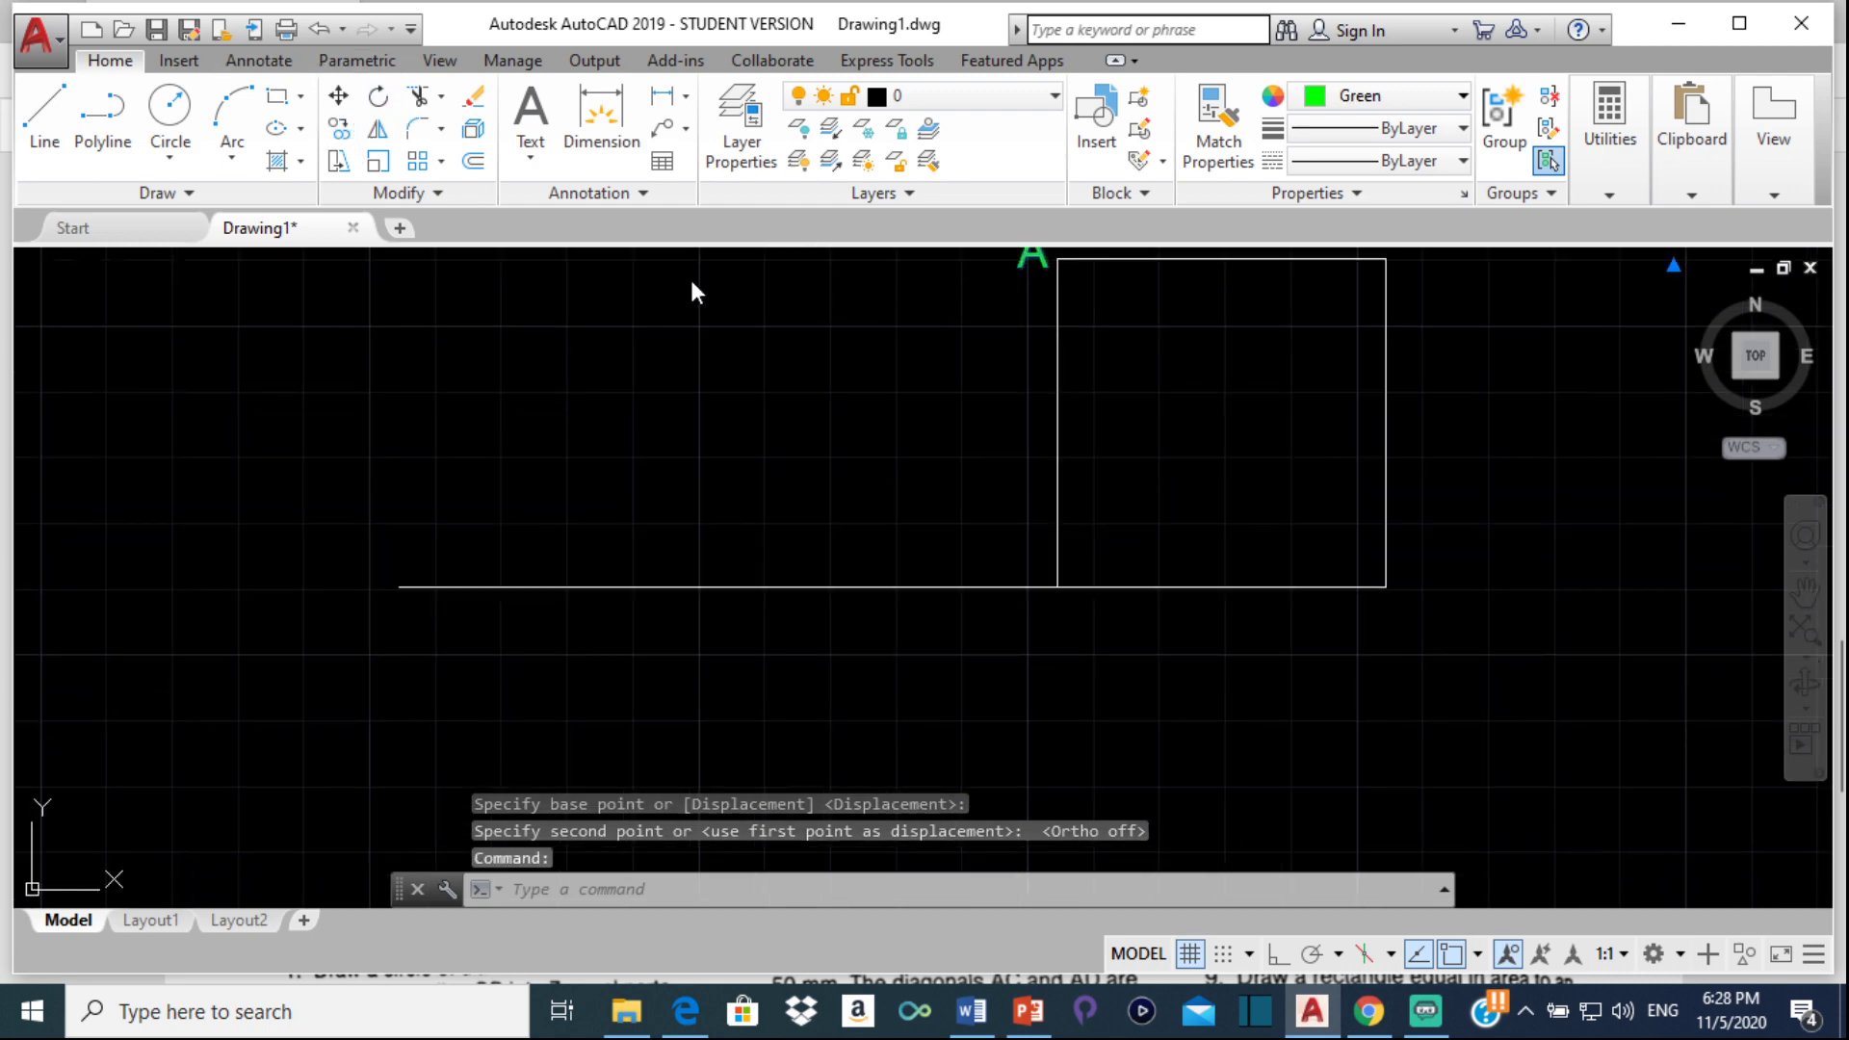
{"action": "type", "text": "co"}
{"action": "key", "text": "Return"}
{"action": "left_click", "coordinate": [1021, 264]}
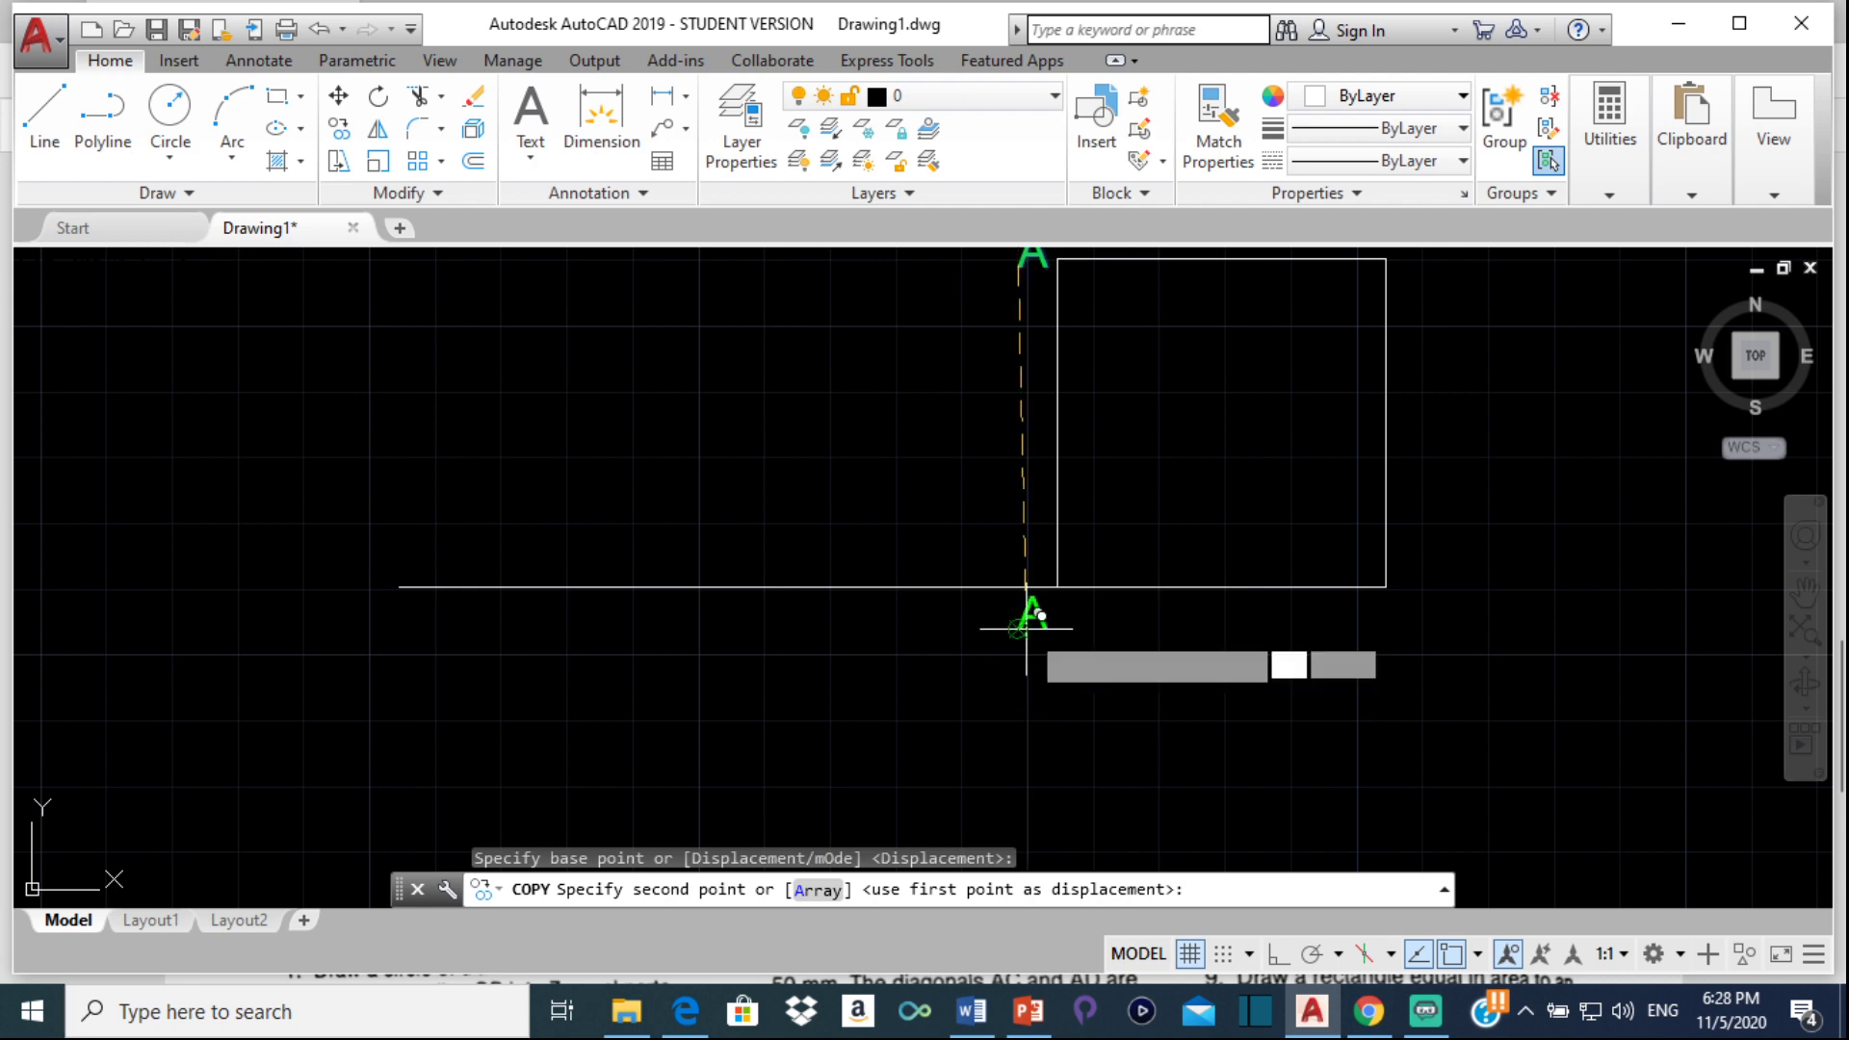
{"action": "left_click", "coordinate": [1025, 626]}
{"action": "left_click", "coordinate": [1401, 630]}
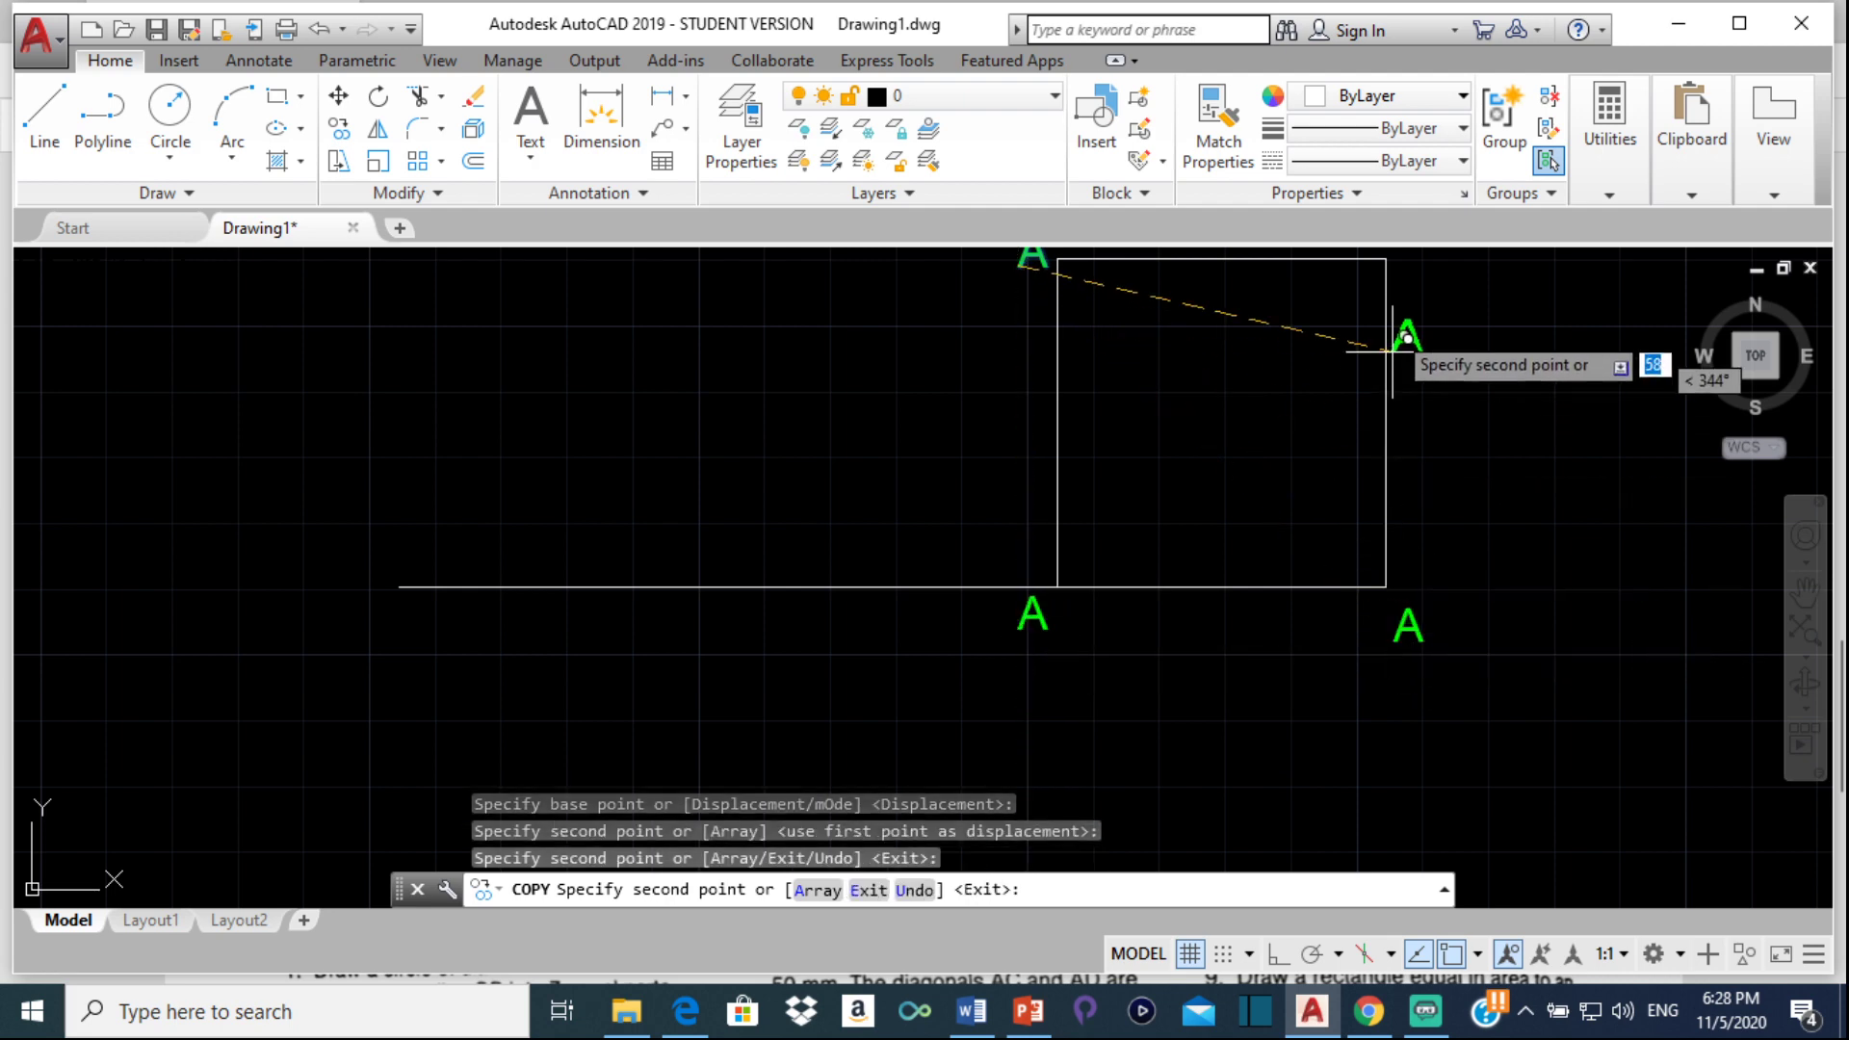
{"action": "mouse_move", "coordinate": [1391, 336]}
{"action": "middle_mouse_down"}
{"action": "mouse_move", "coordinate": [1390, 404]}
{"action": "mouse_move", "coordinate": [1380, 367]}
{"action": "middle_mouse_up"}
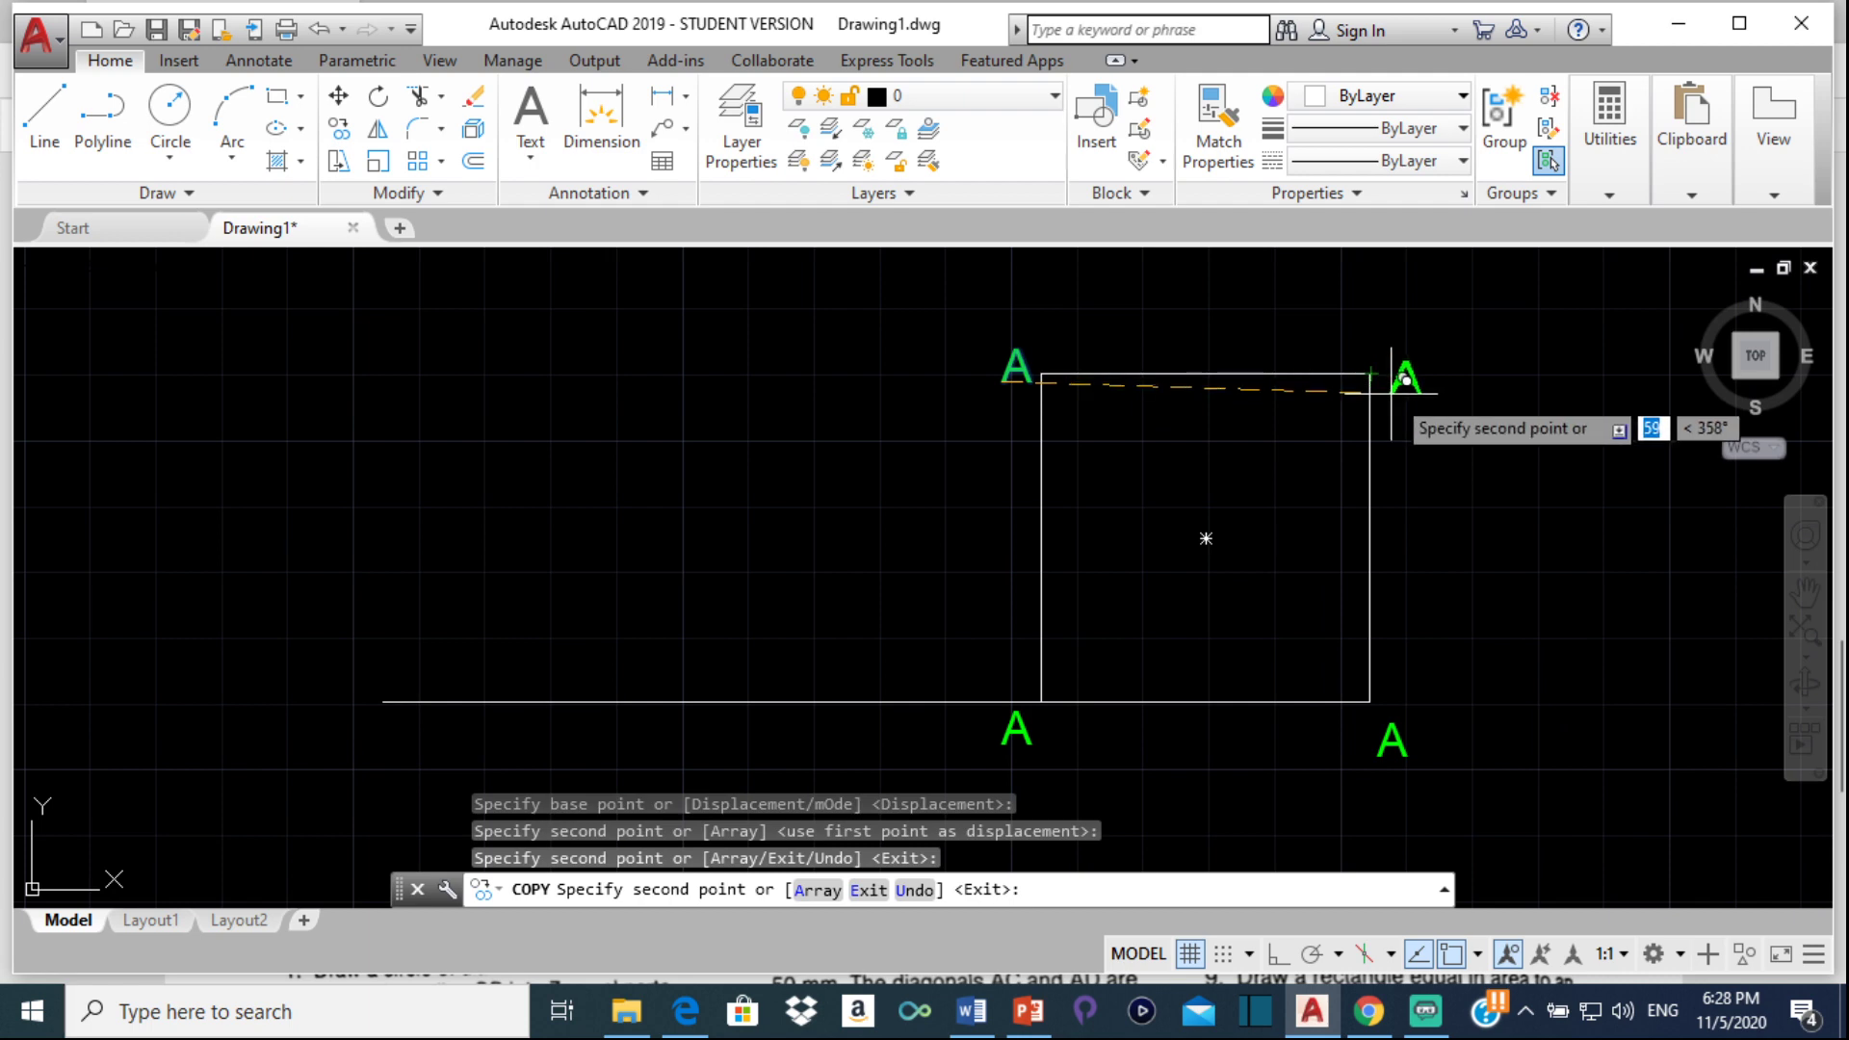
{"action": "left_click", "coordinate": [1396, 379]}
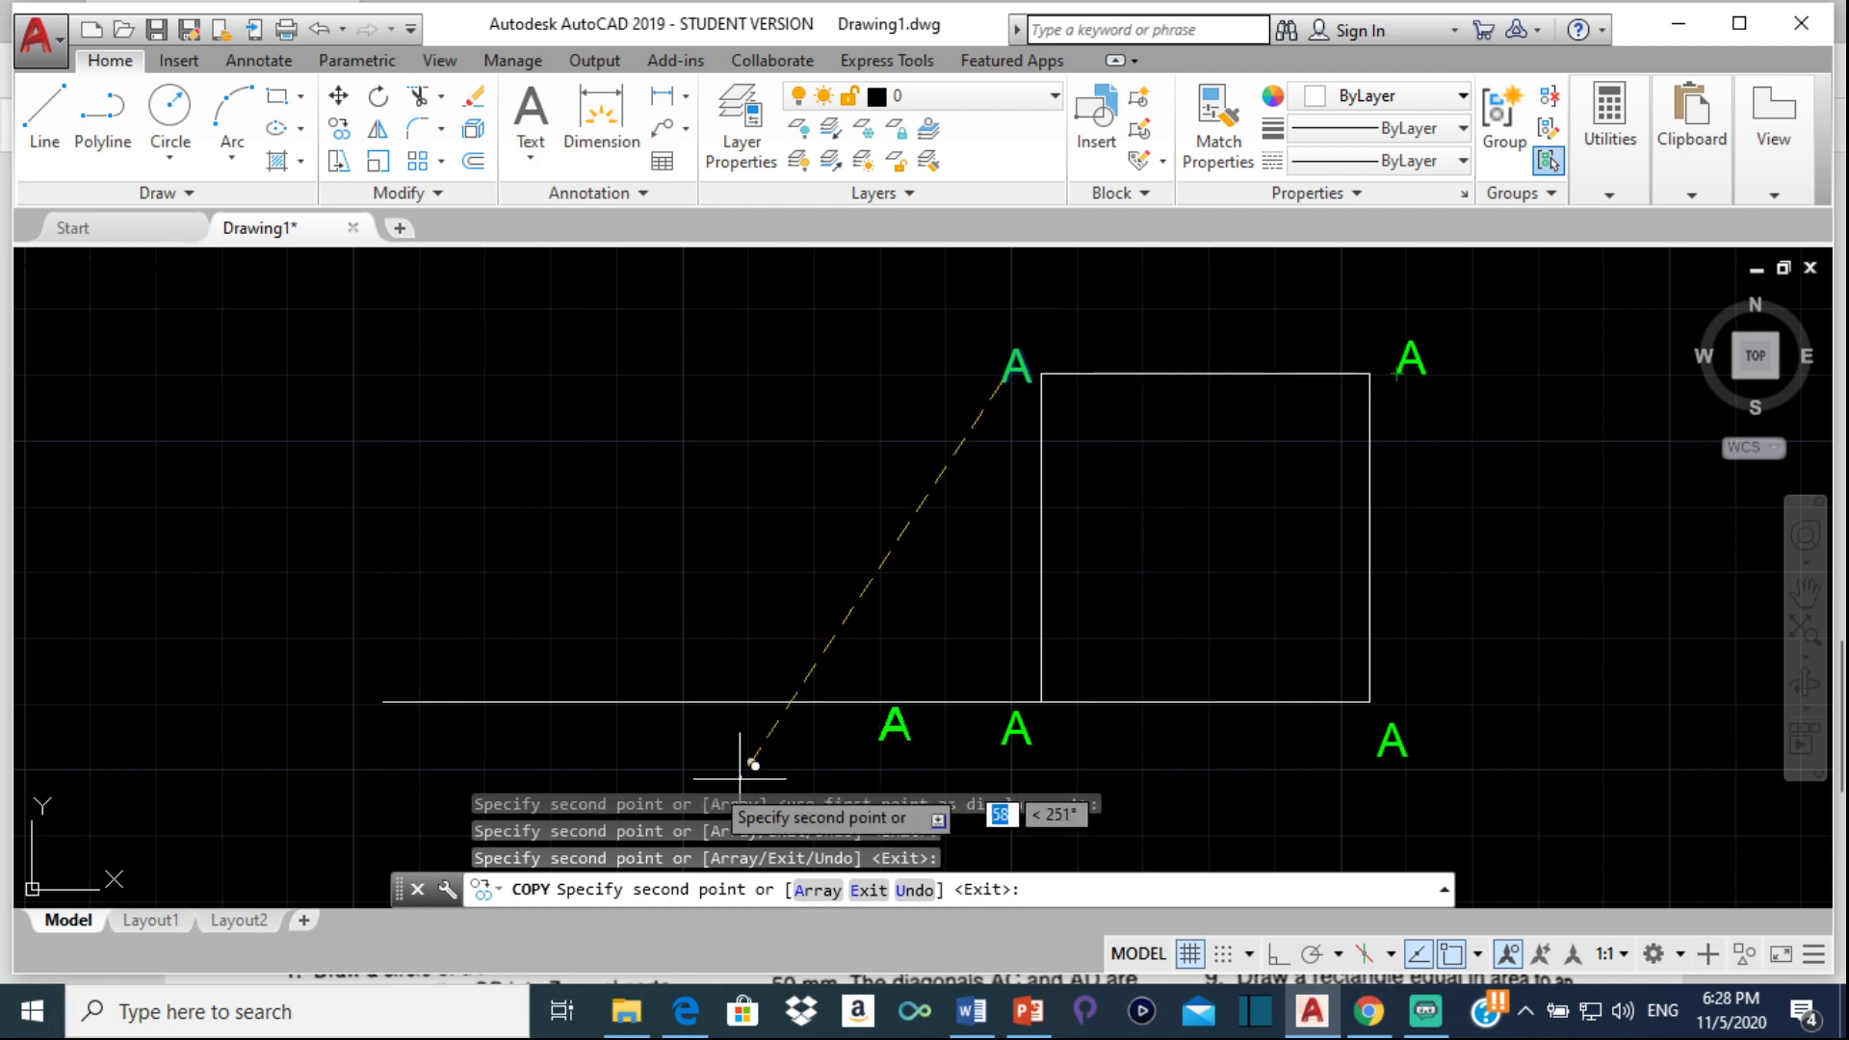
{"action": "left_click", "coordinate": [332, 727]}
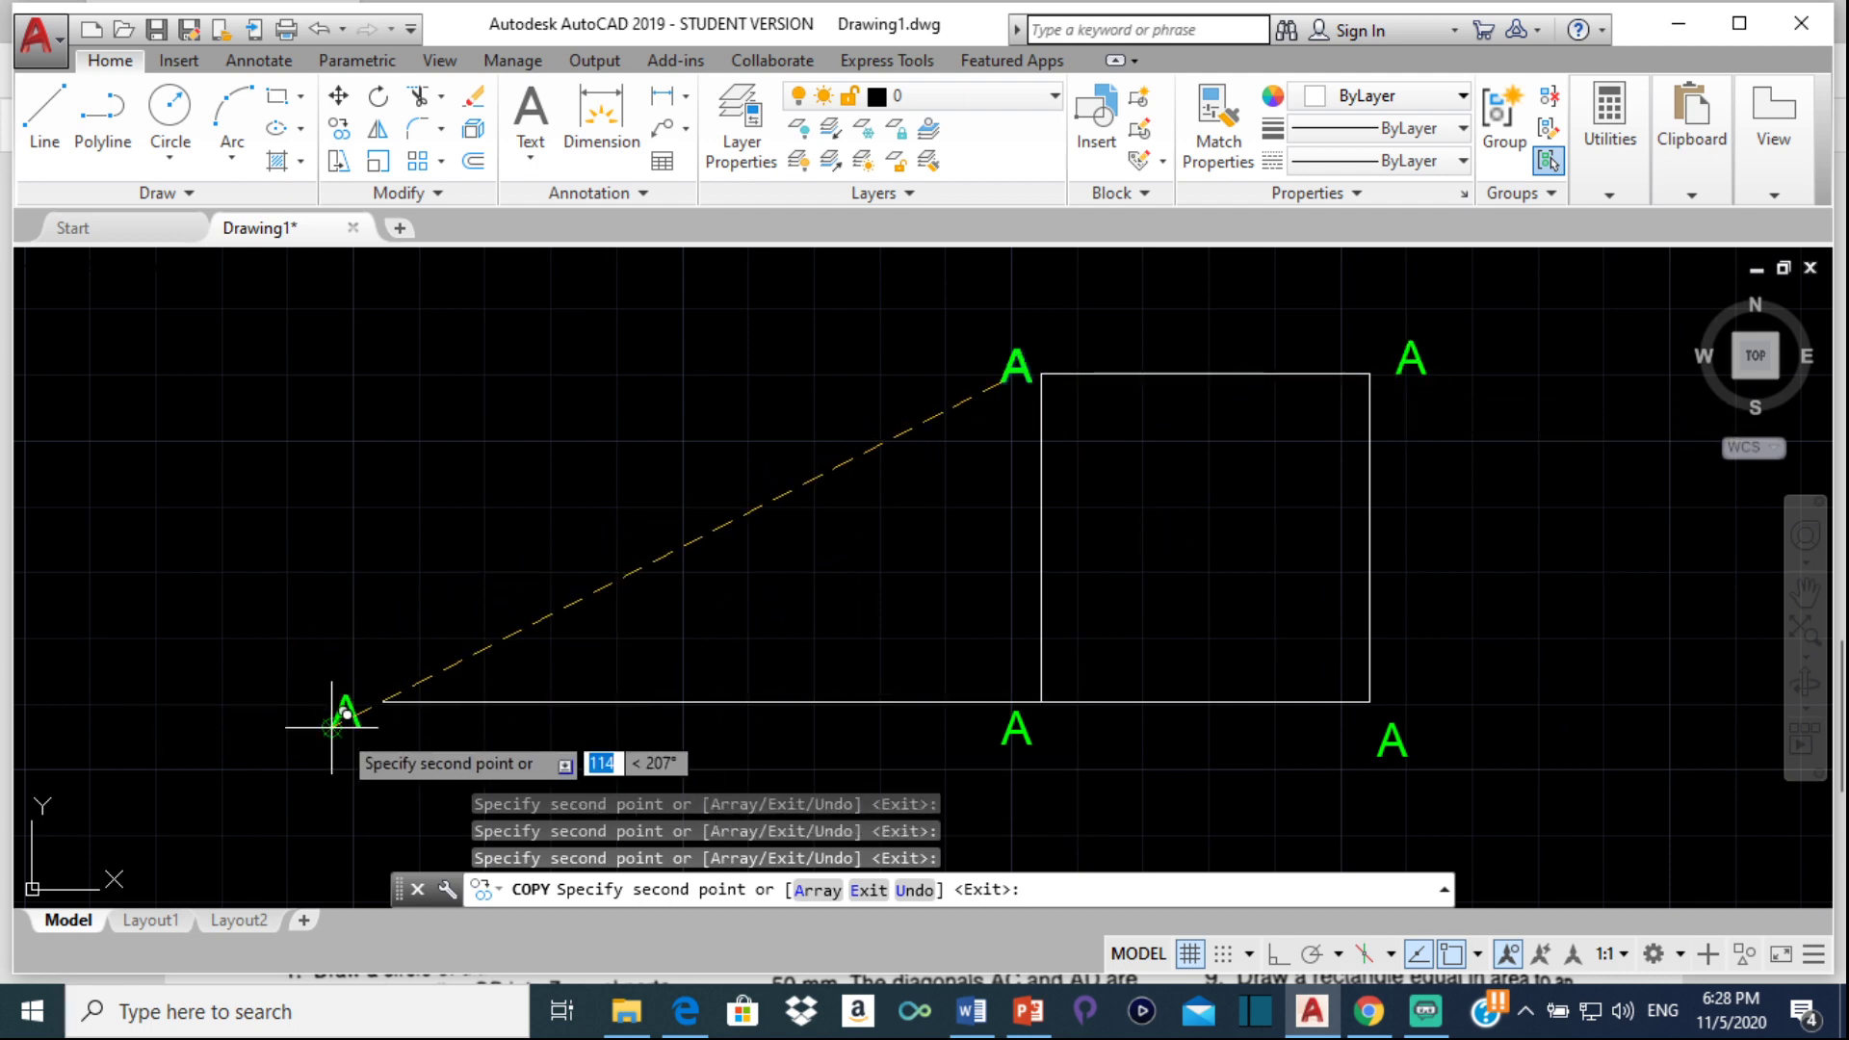
{"action": "key", "text": "Escape"}
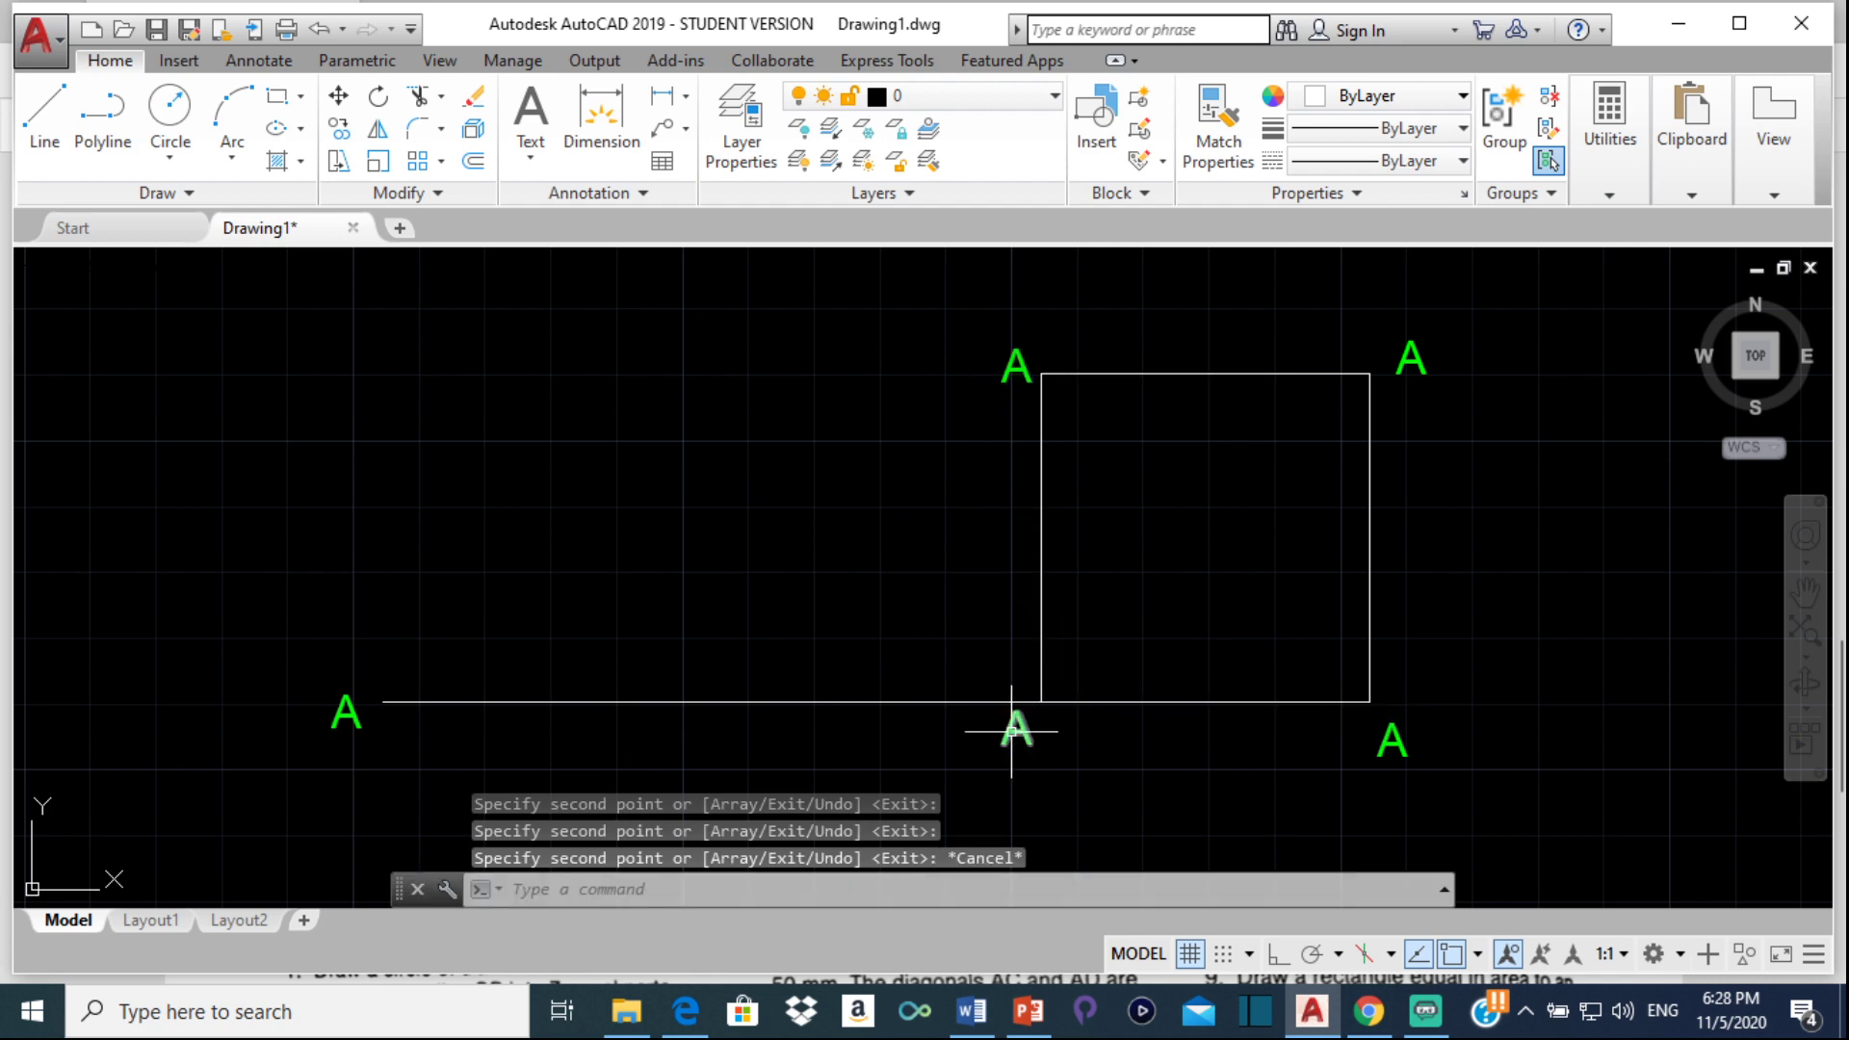
Change the label at the square's lower-left corner to a lowercase b
{"action": "double_click", "coordinate": [1007, 717]}
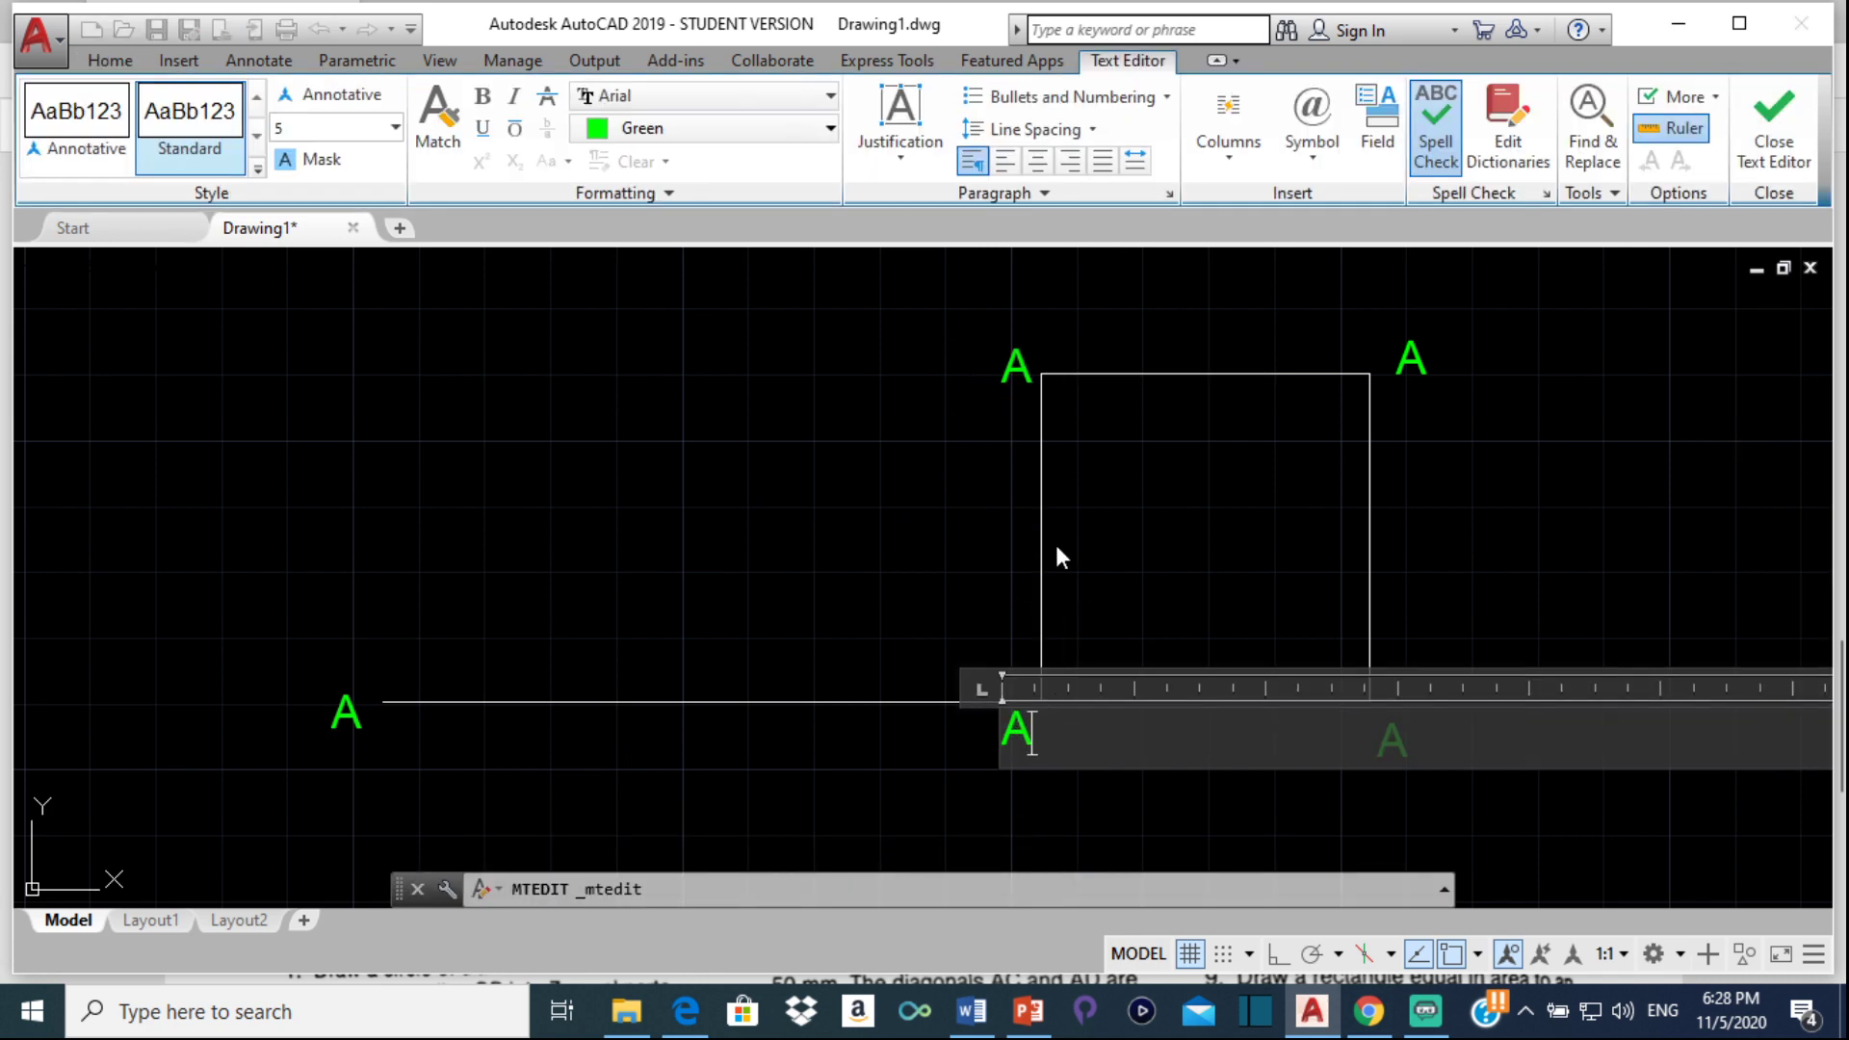
{"action": "key", "text": "BackSpace"}
{"action": "type", "text": "b"}
{"action": "left_click", "coordinate": [1526, 508]}
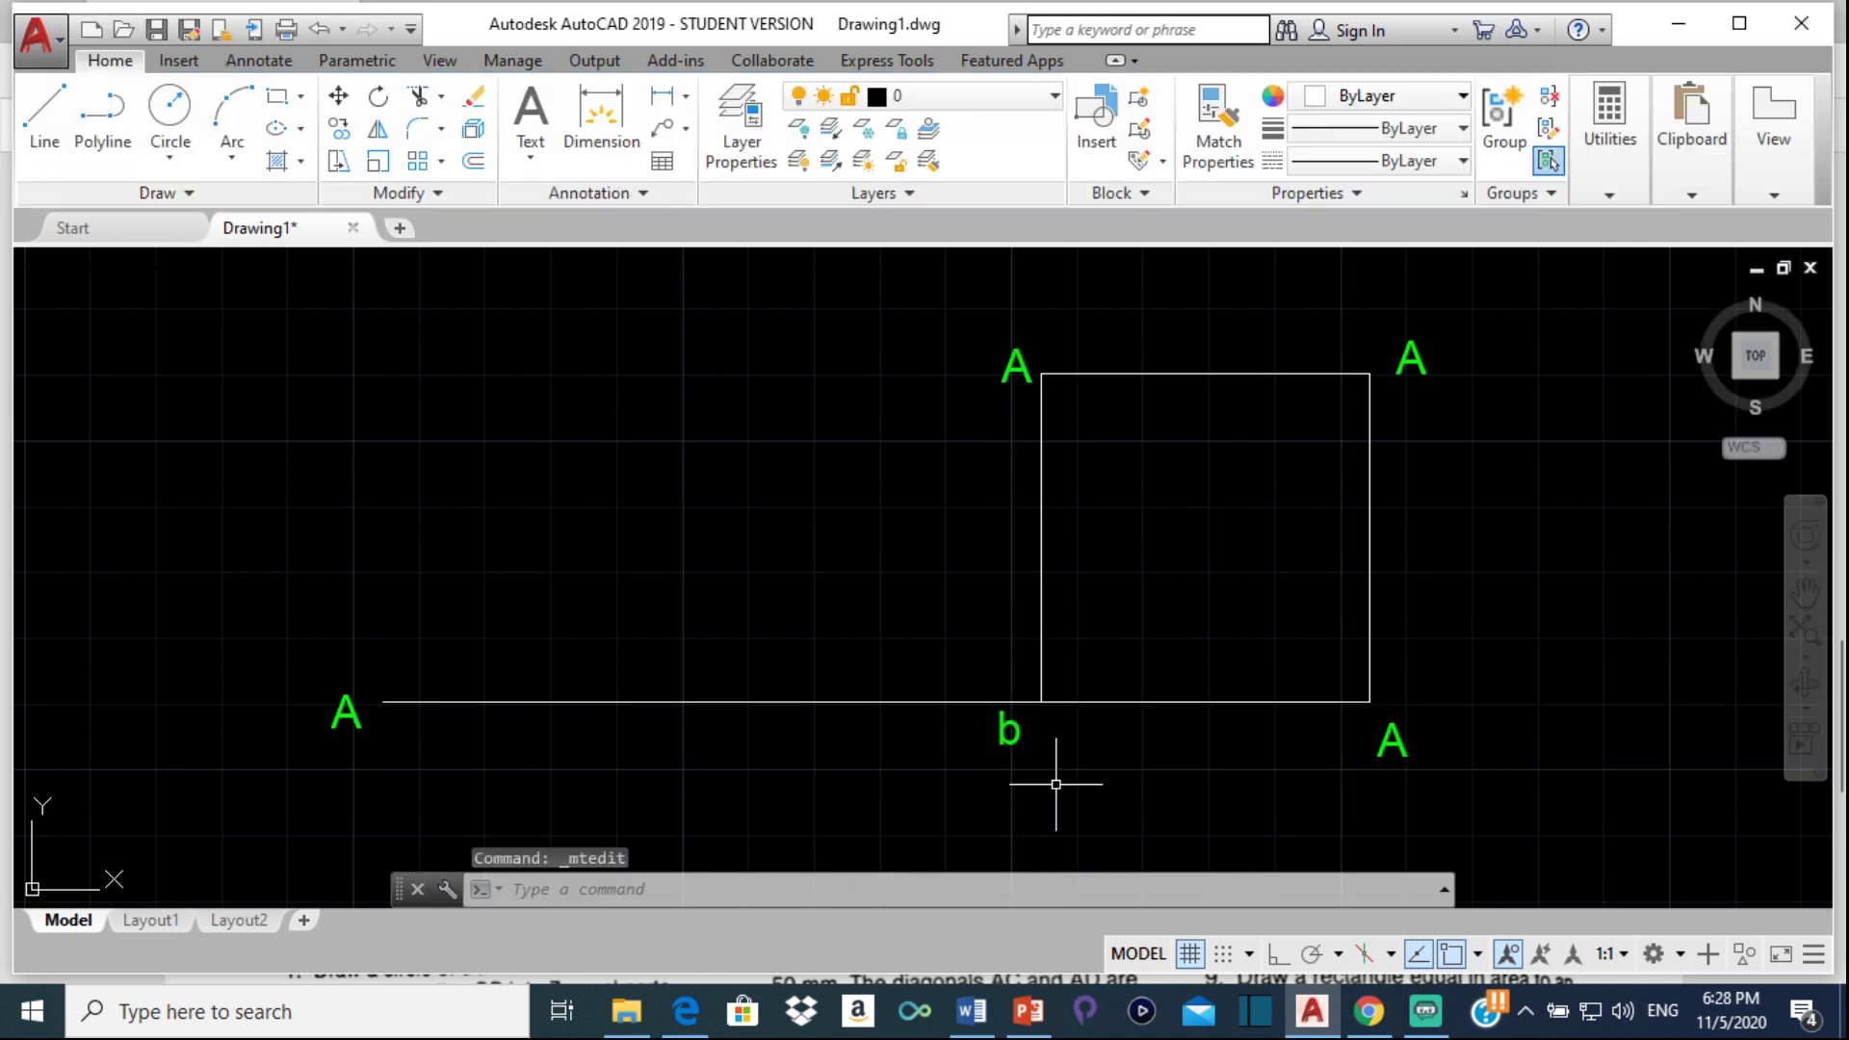
Change the label at the square's lower-left corner to a capital B
{"action": "double_click", "coordinate": [1006, 728]}
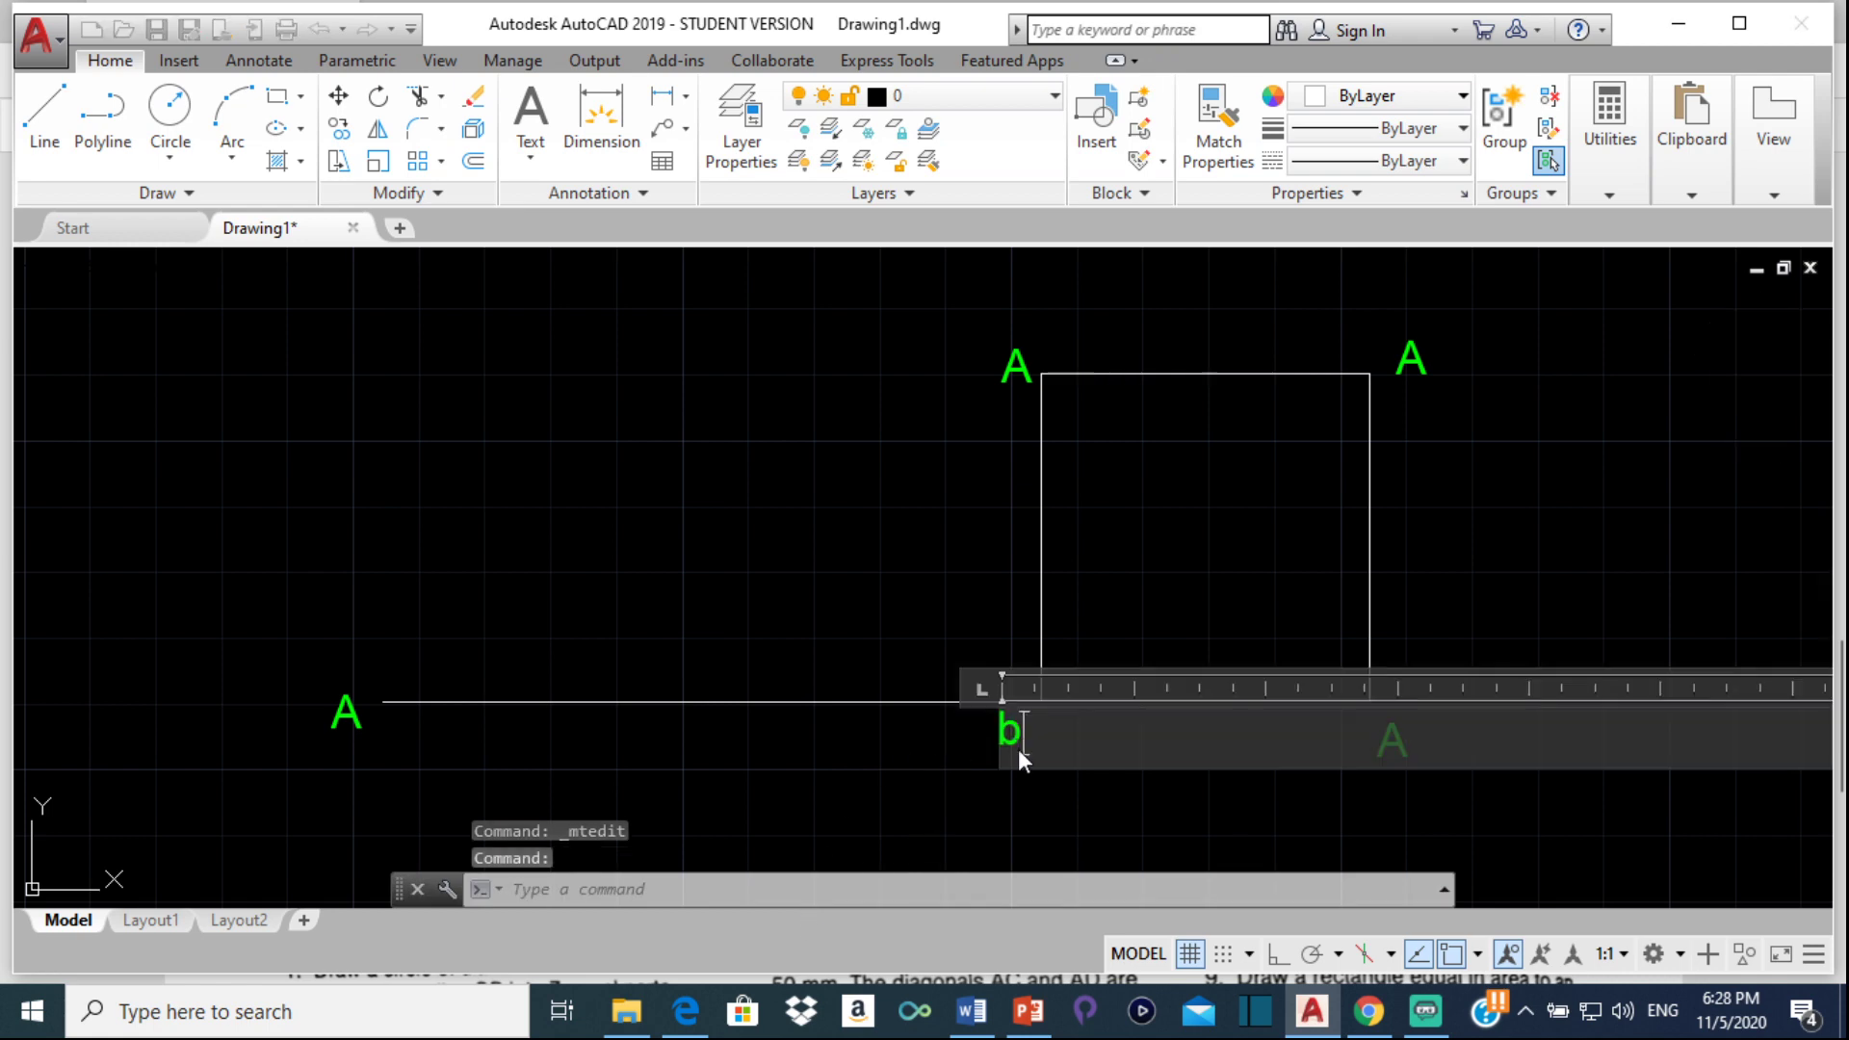
{"action": "key", "text": "BackSpace"}
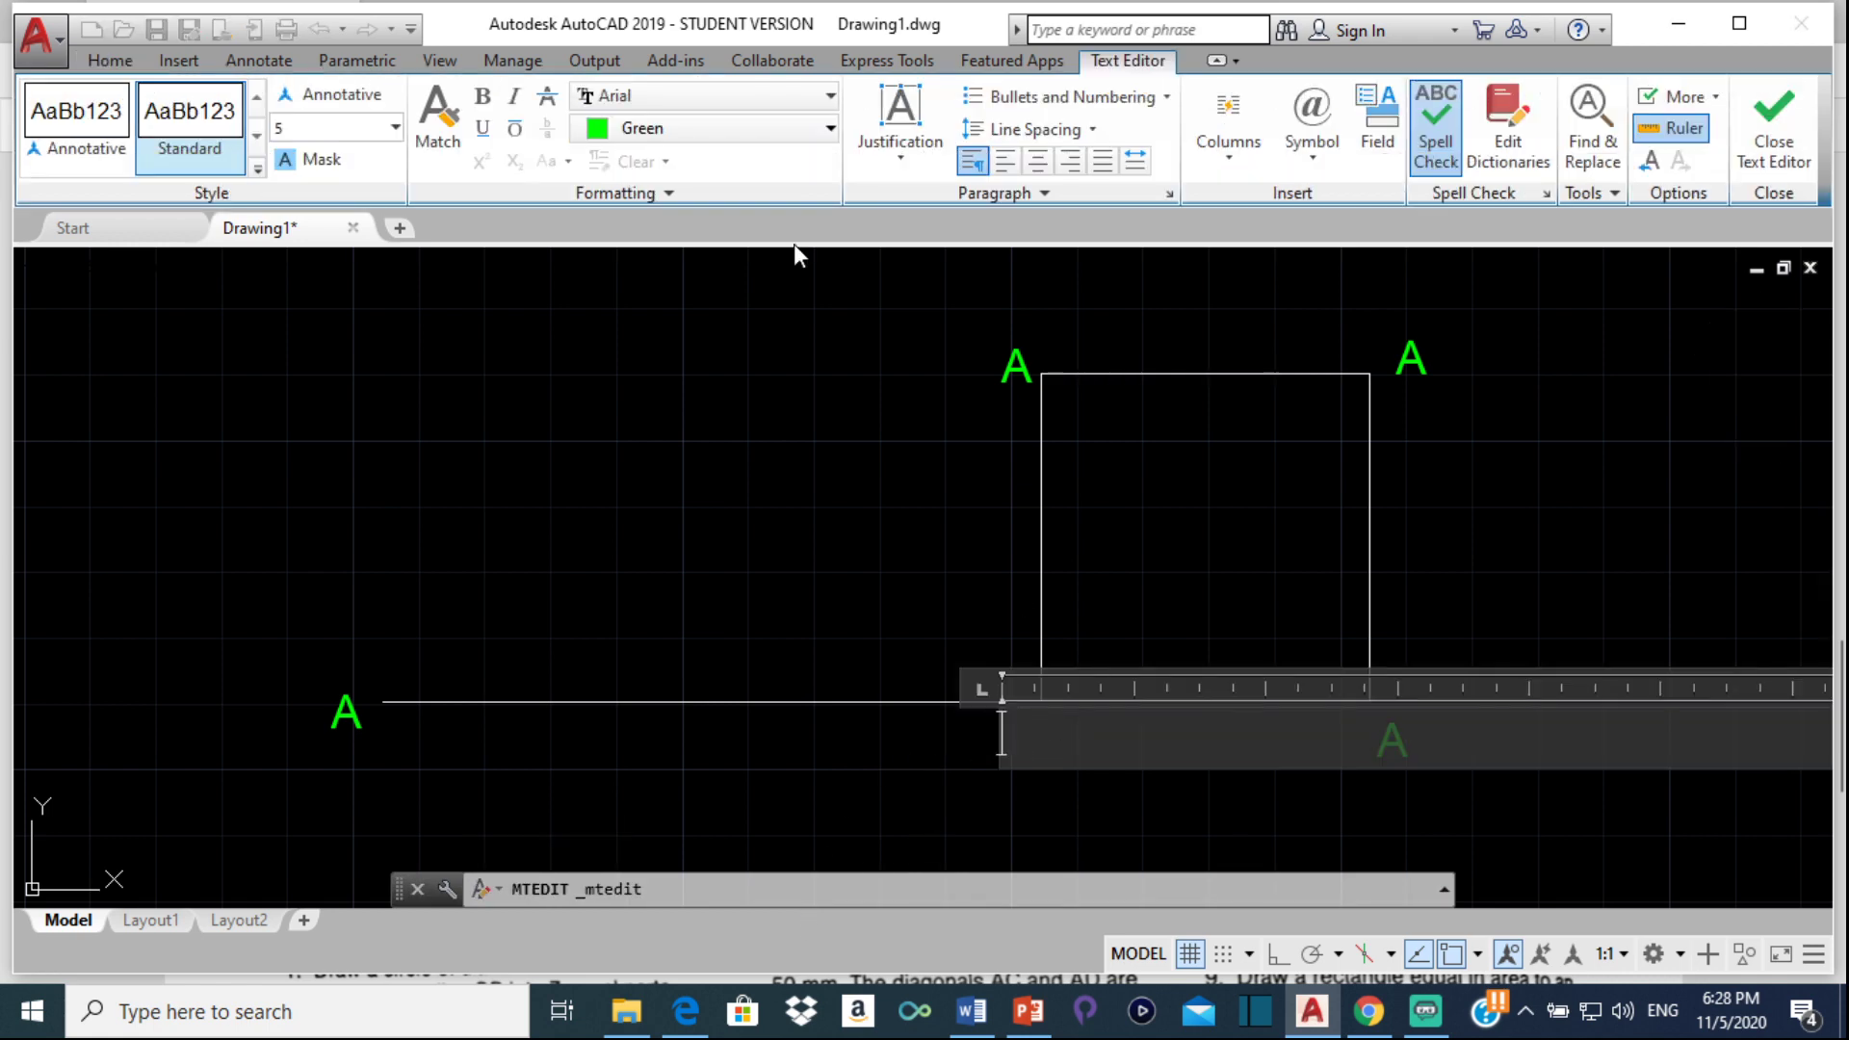
{"action": "type", "text": "B"}
{"action": "left_click", "coordinate": [1215, 795]}
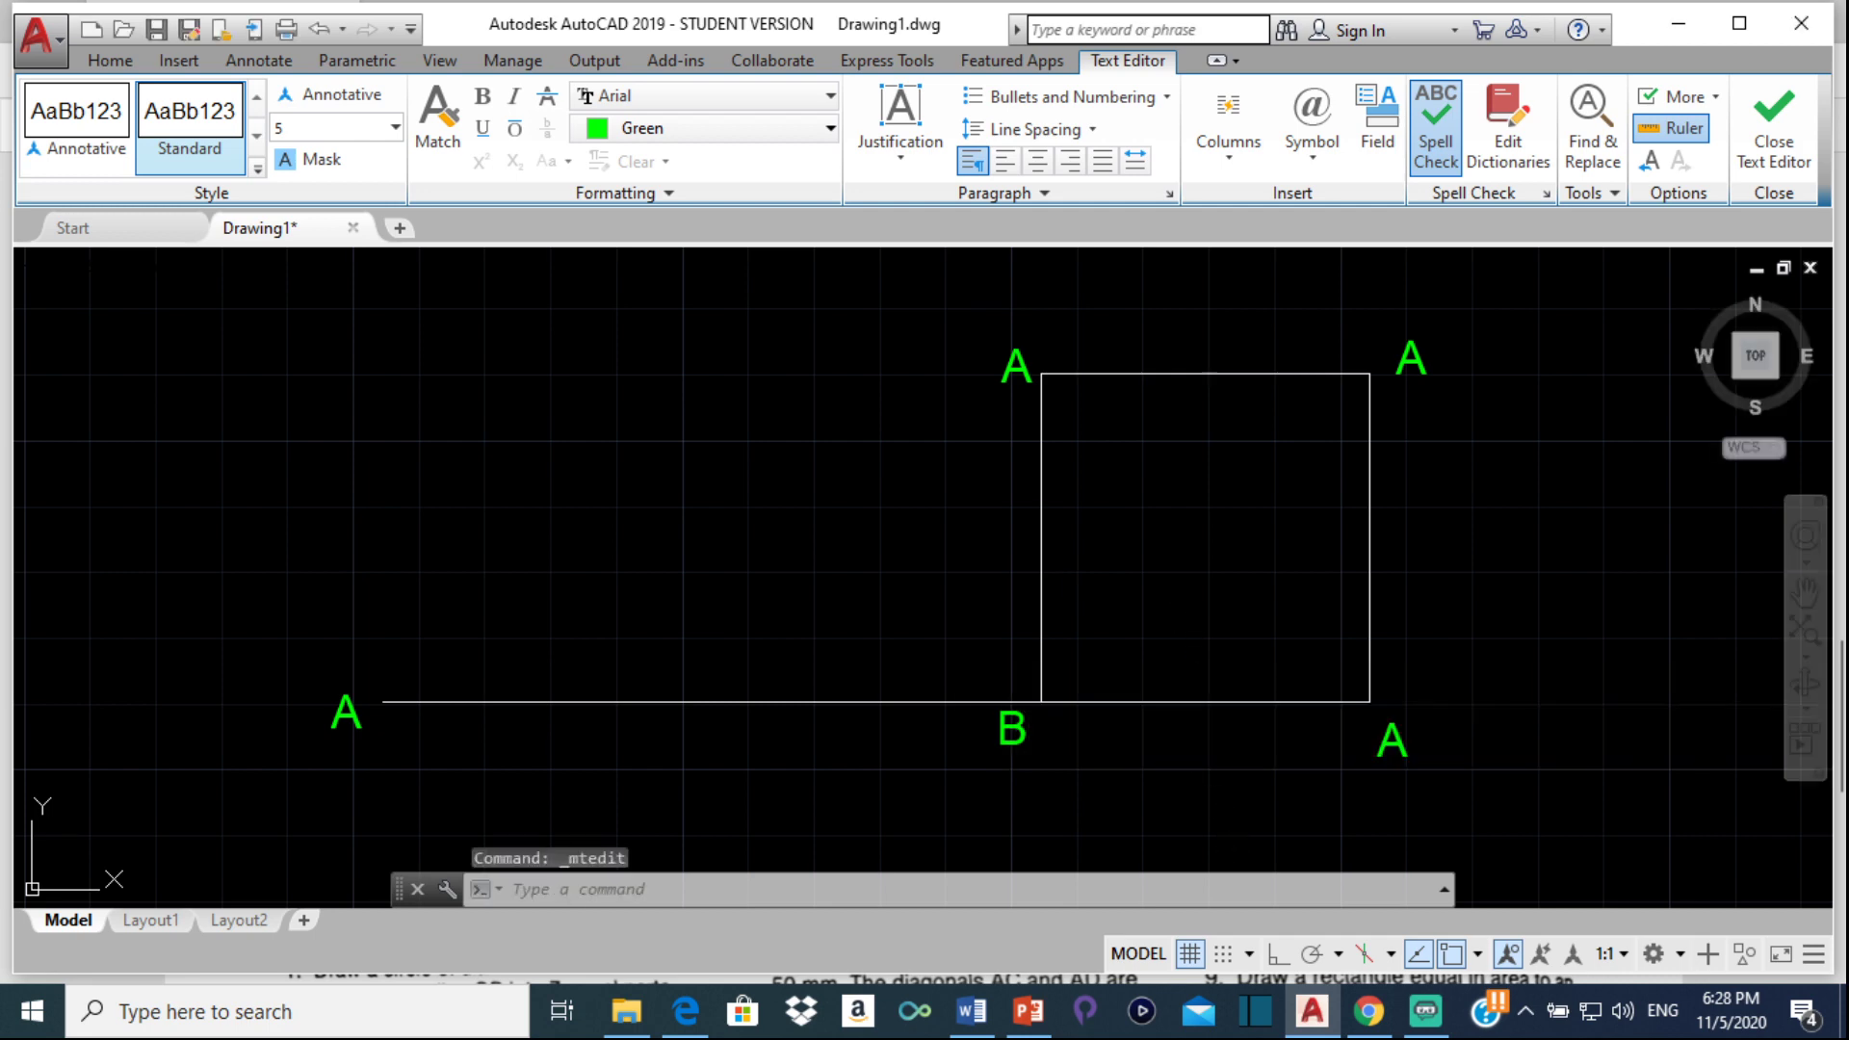
Change the label at the square's lower-right corner to C
{"action": "double_click", "coordinate": [1392, 740]}
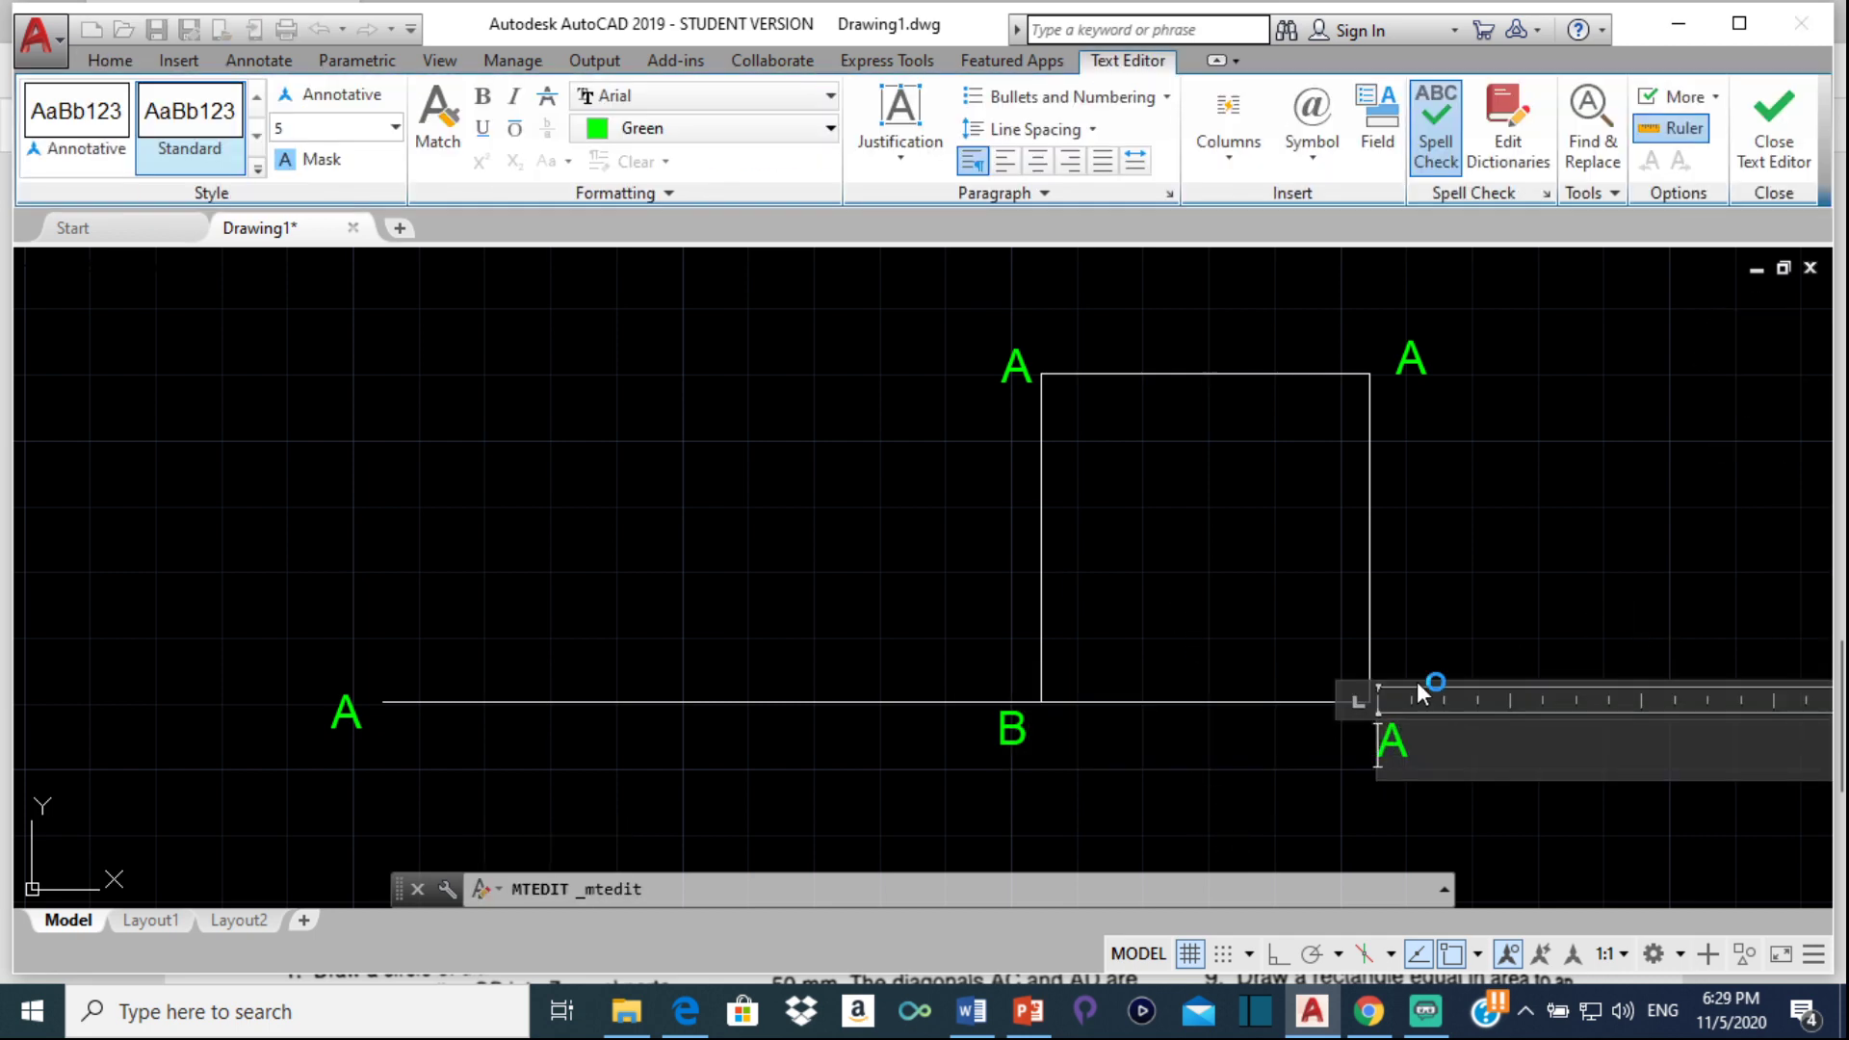
{"action": "key", "text": "Delete"}
{"action": "type", "text": "C"}
{"action": "left_click", "coordinate": [1385, 398]}
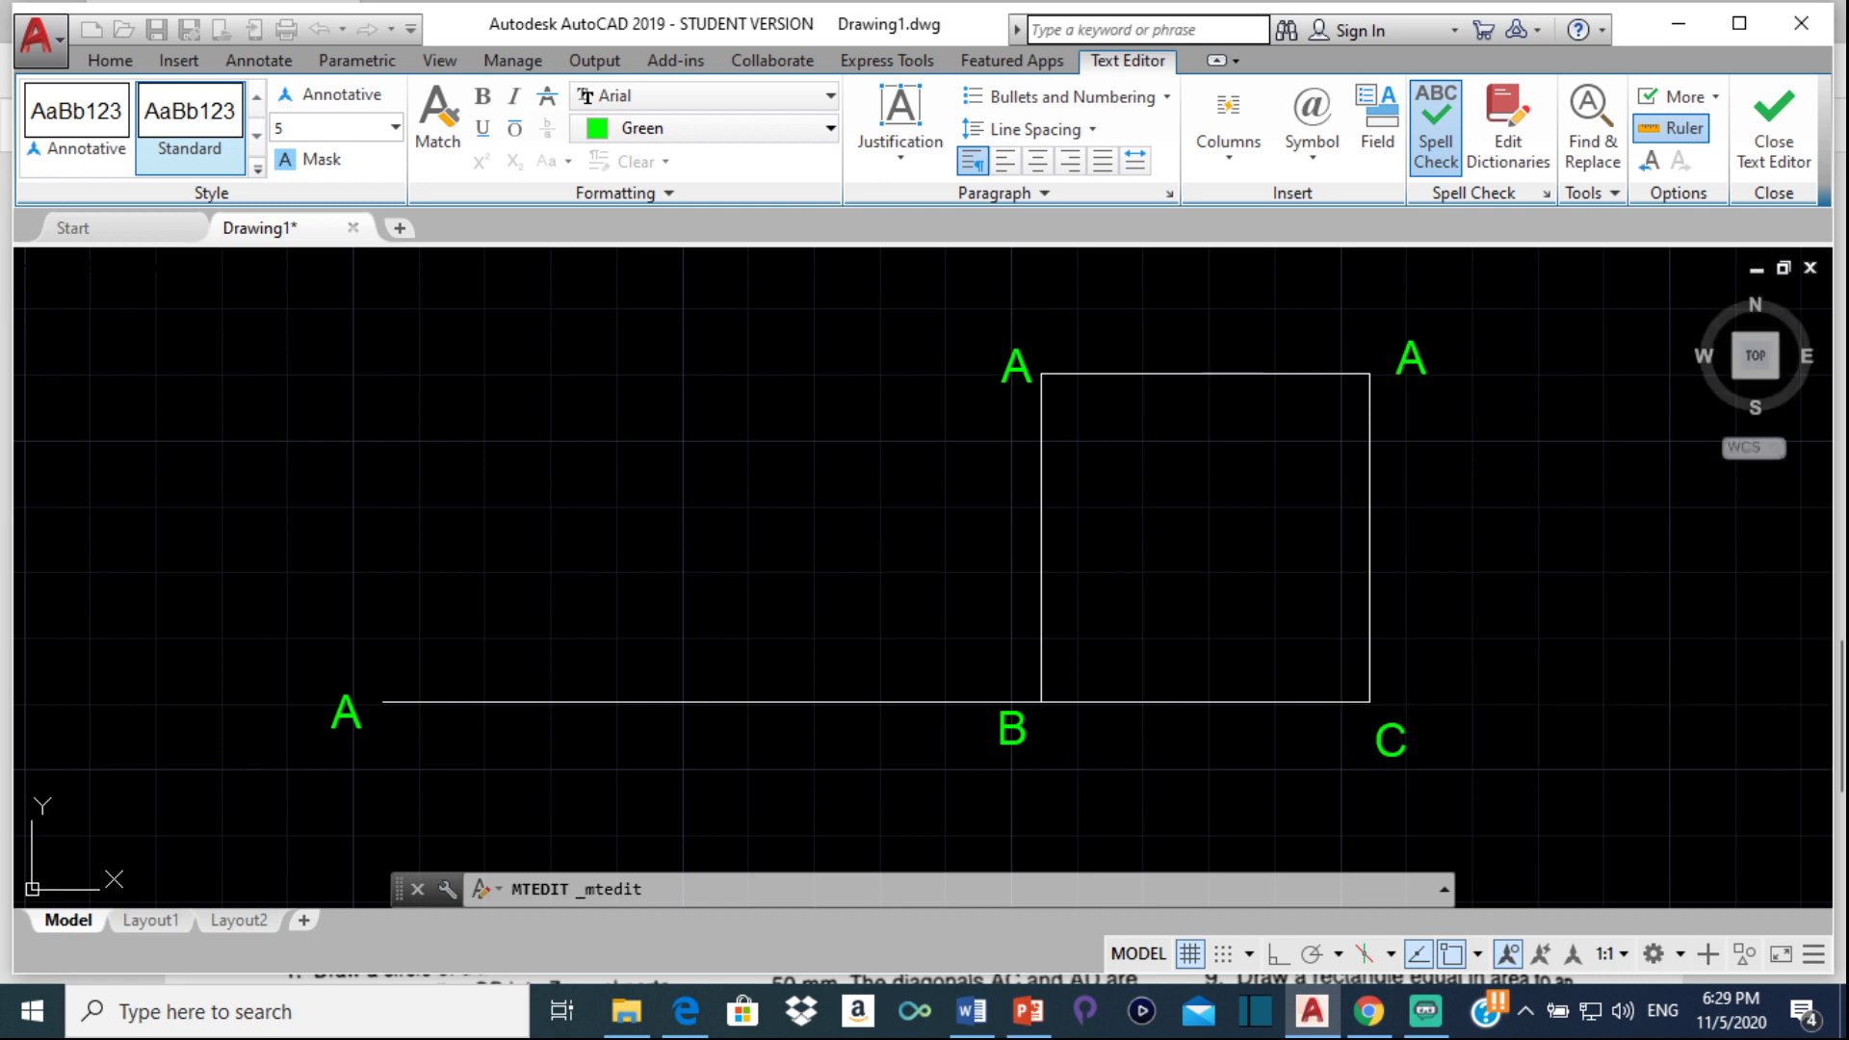
Change the label at the square's upper-right corner to D
{"action": "left_click", "coordinate": [1379, 350]}
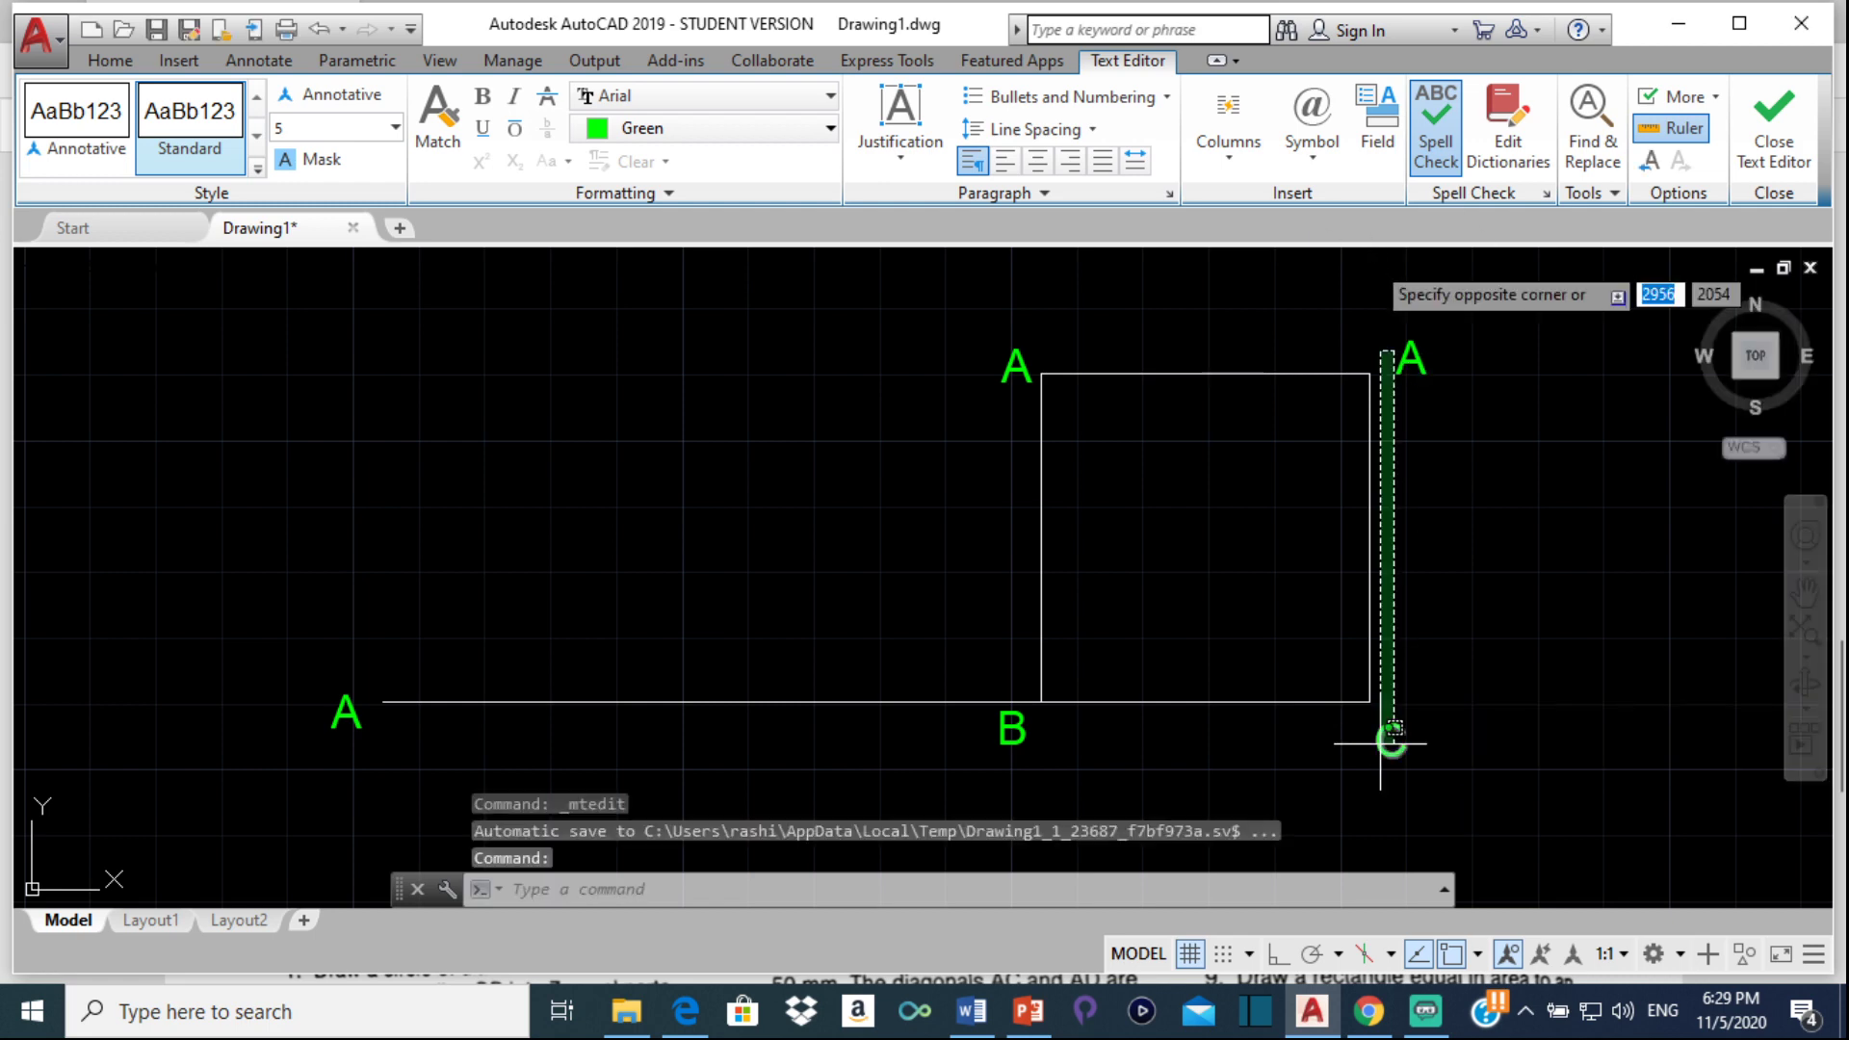
{"action": "left_click", "coordinate": [1415, 350]}
{"action": "double_click", "coordinate": [1411, 358]}
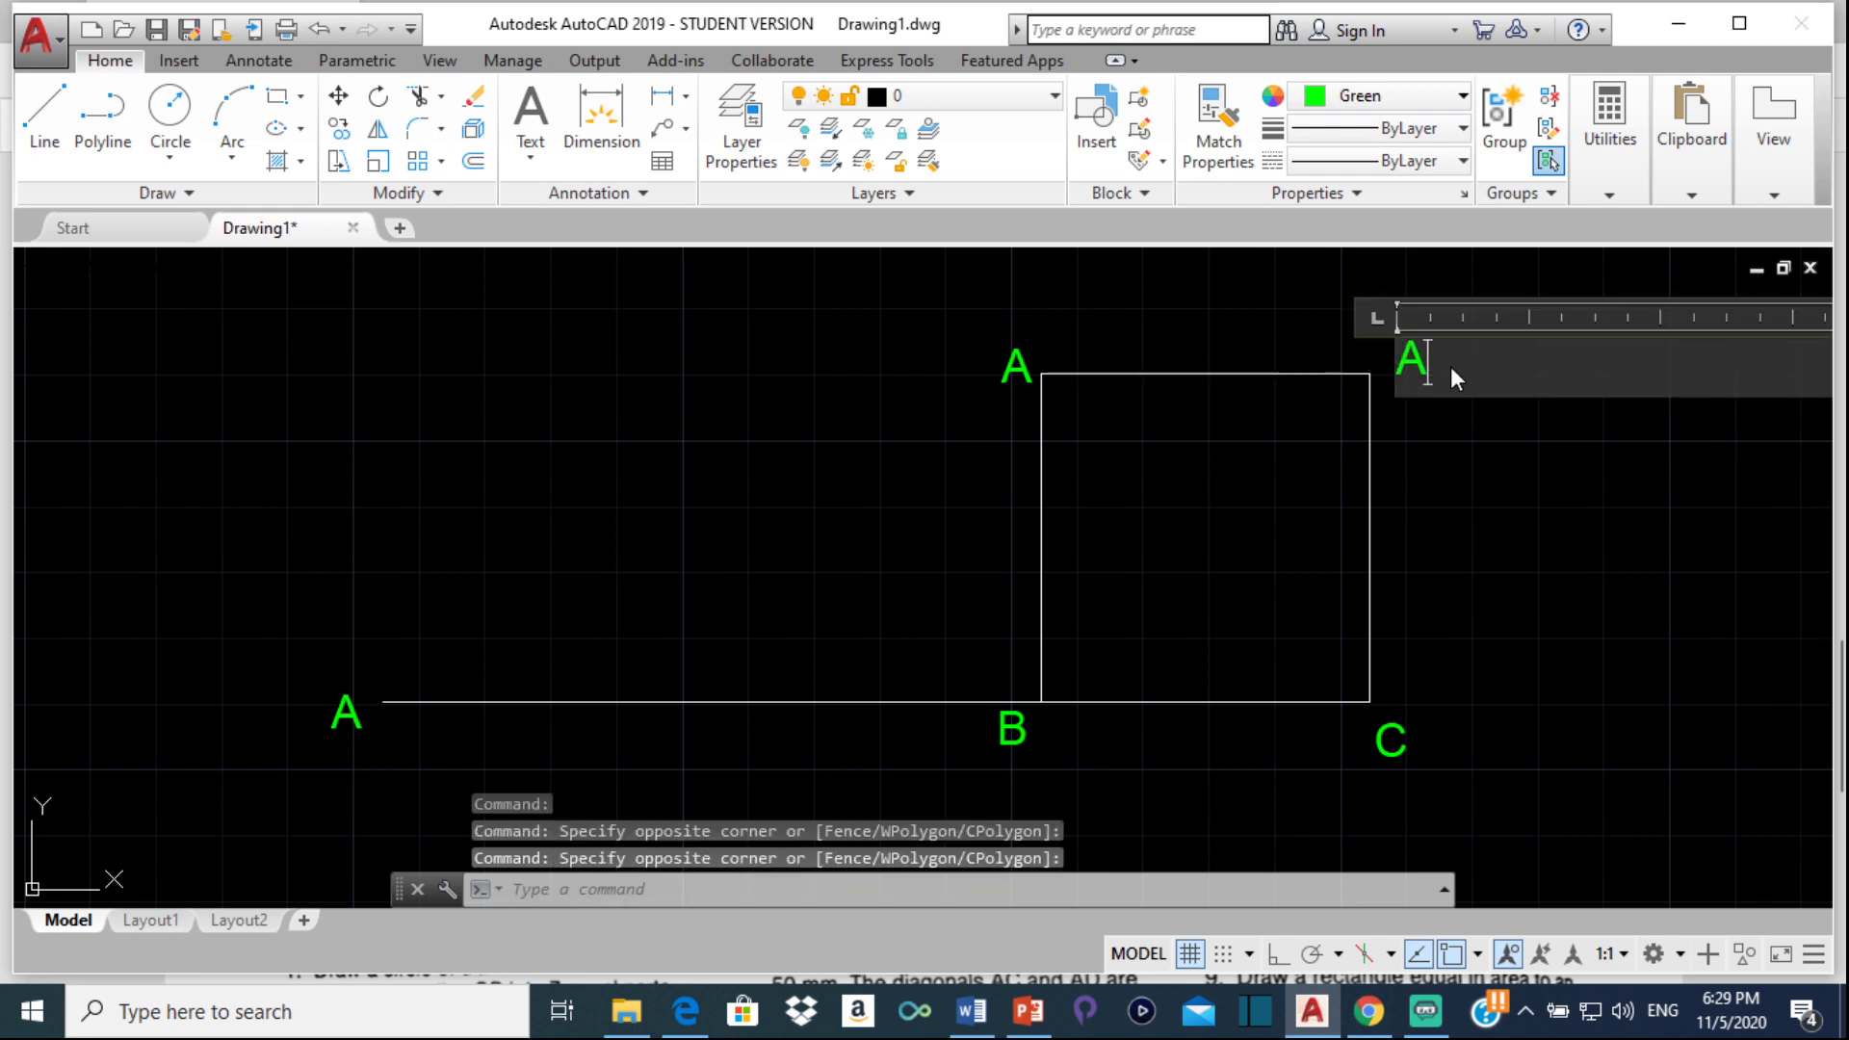
{"action": "key", "text": "BackSpace"}
{"action": "type", "text": "D"}
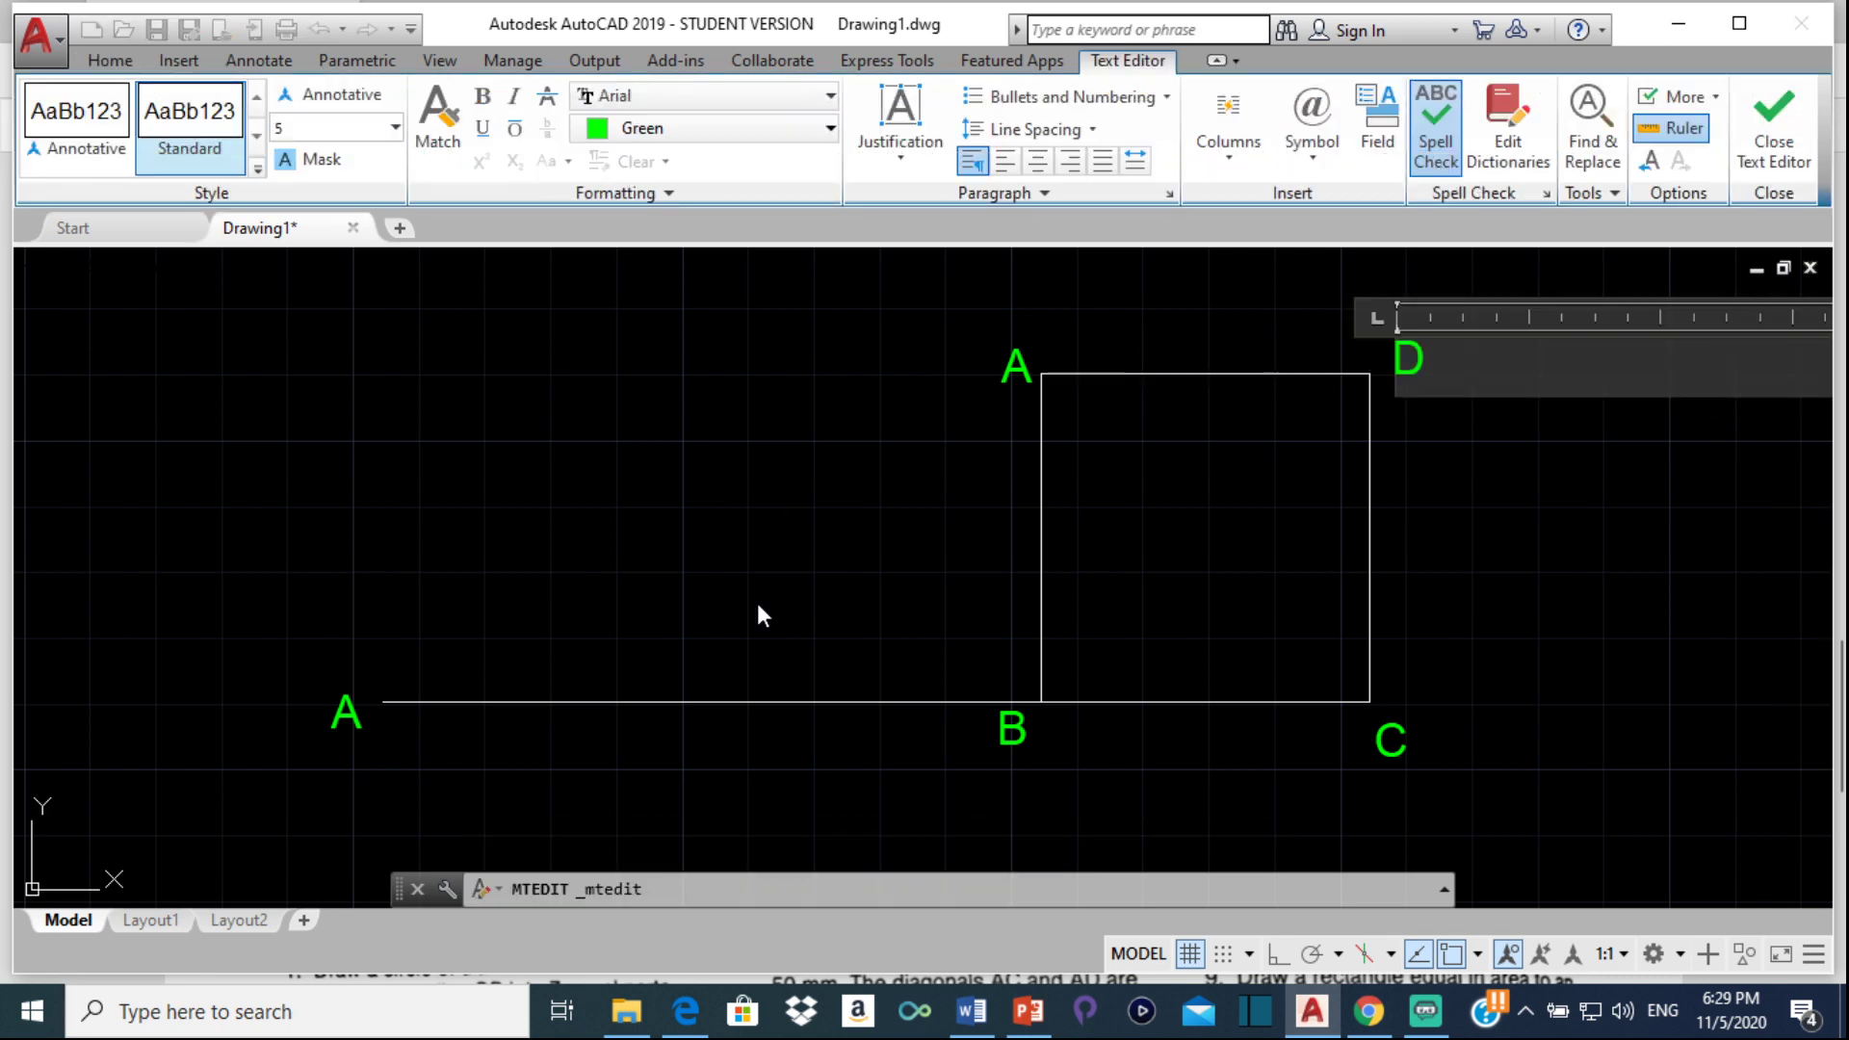
{"action": "left_click", "coordinate": [346, 710]}
Change the label at the far-left end of the horizontal line to E
{"action": "left_click", "coordinate": [346, 710]}
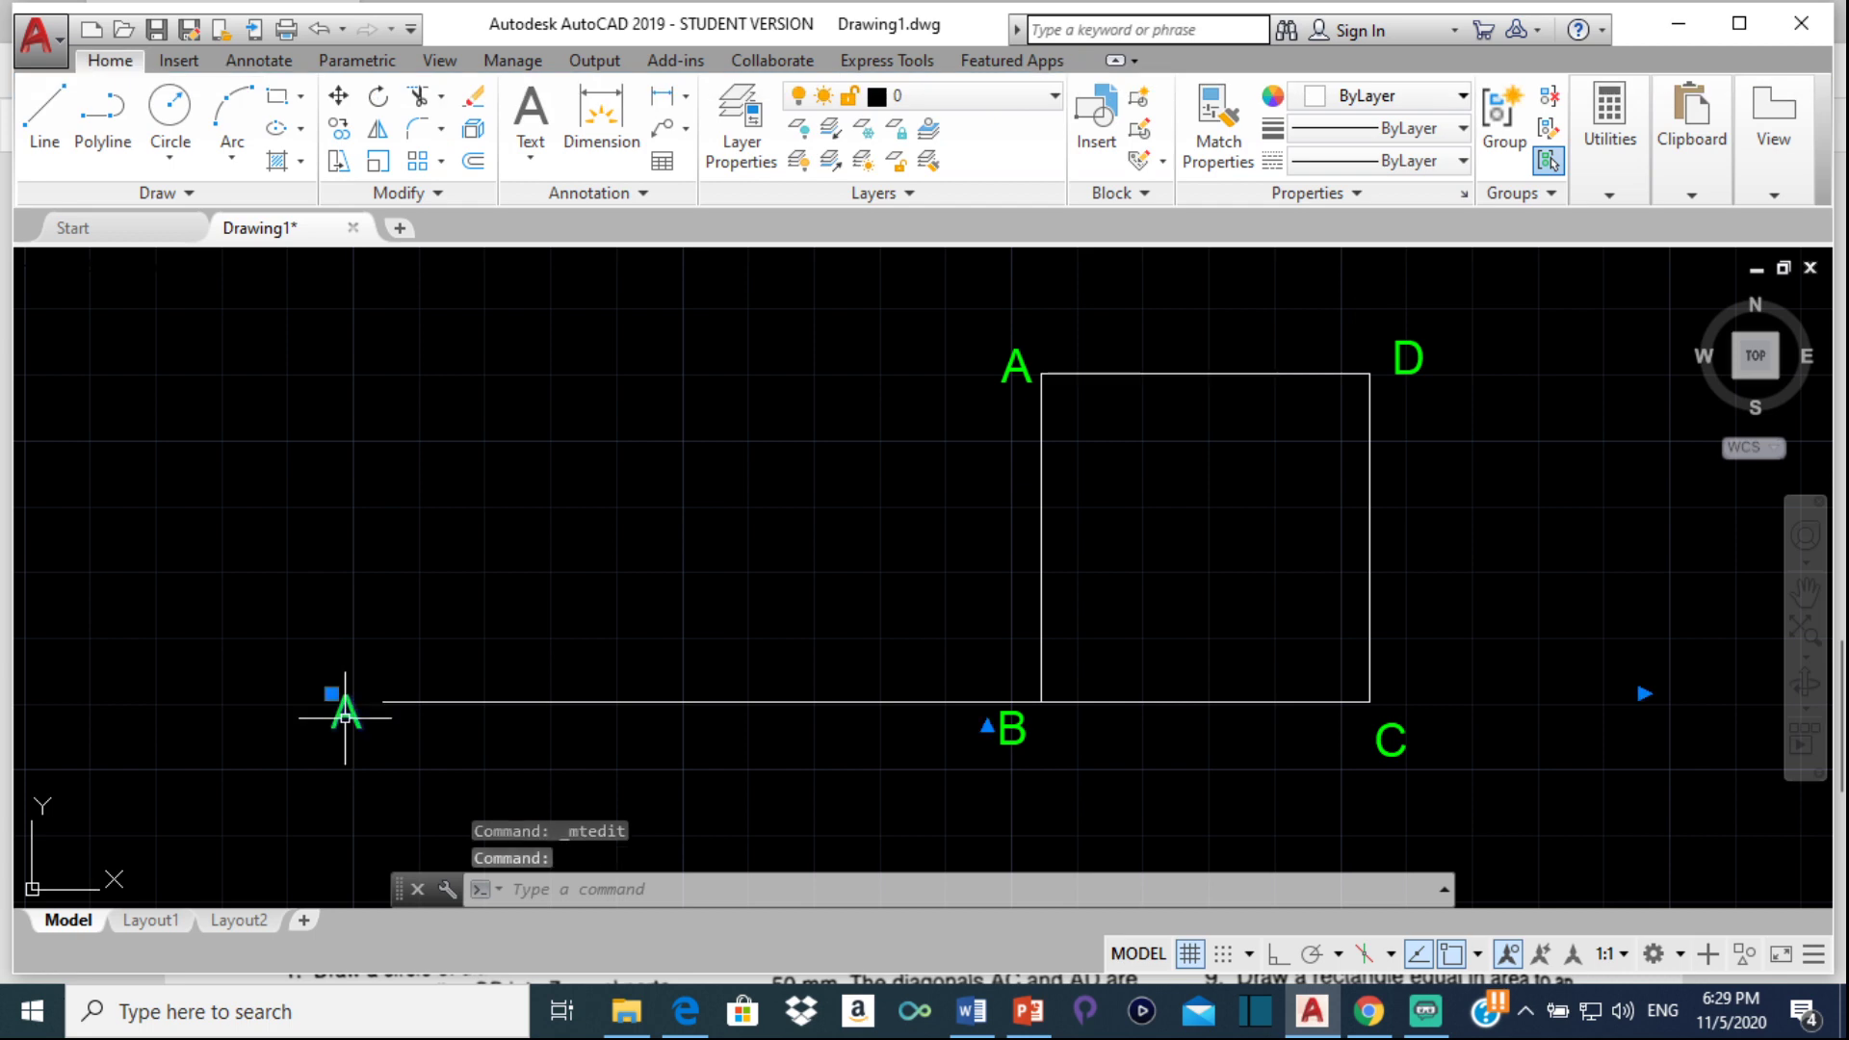
{"action": "double_click", "coordinate": [347, 712]}
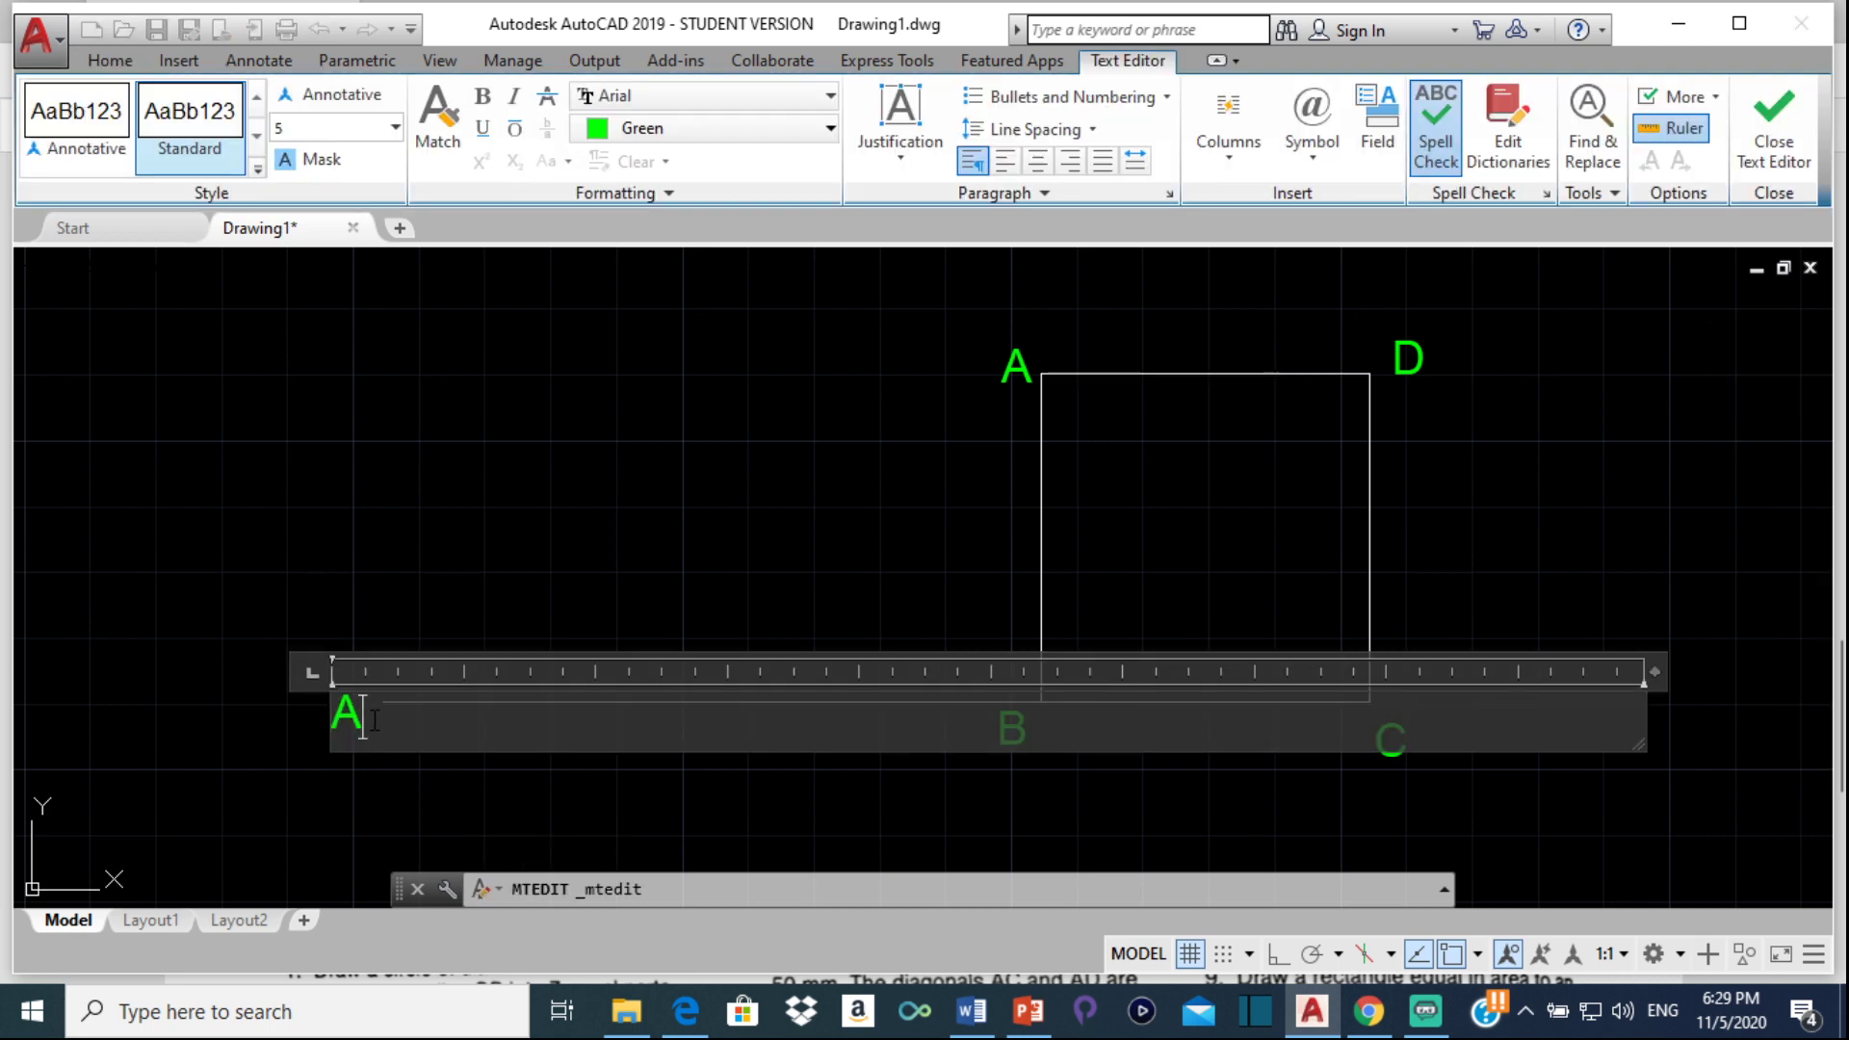
{"action": "key", "text": "BackSpace"}
{"action": "type", "text": "E"}
{"action": "left_click", "coordinate": [514, 416]}
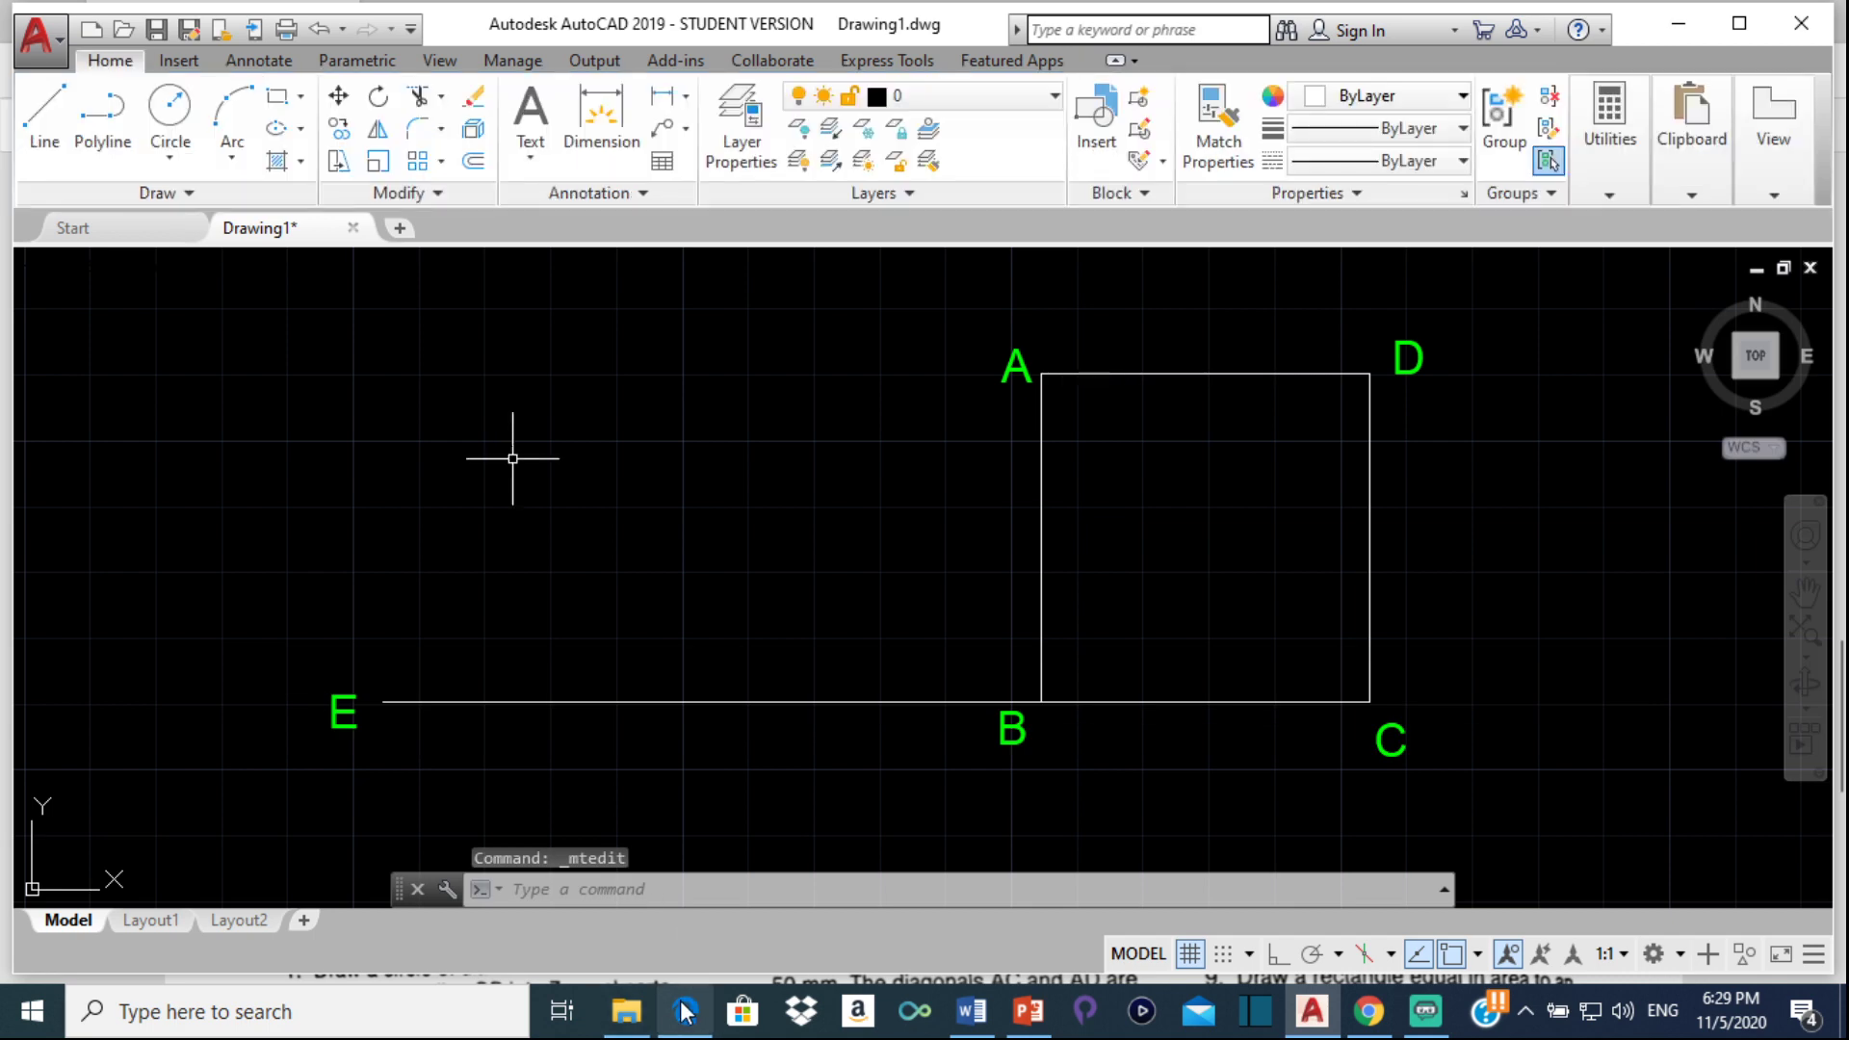
Check the construction instructions in Equal area.pdf, return to AutoCAD and draw a line from corner A to endpoint E
{"action": "left_click", "coordinate": [686, 1011]}
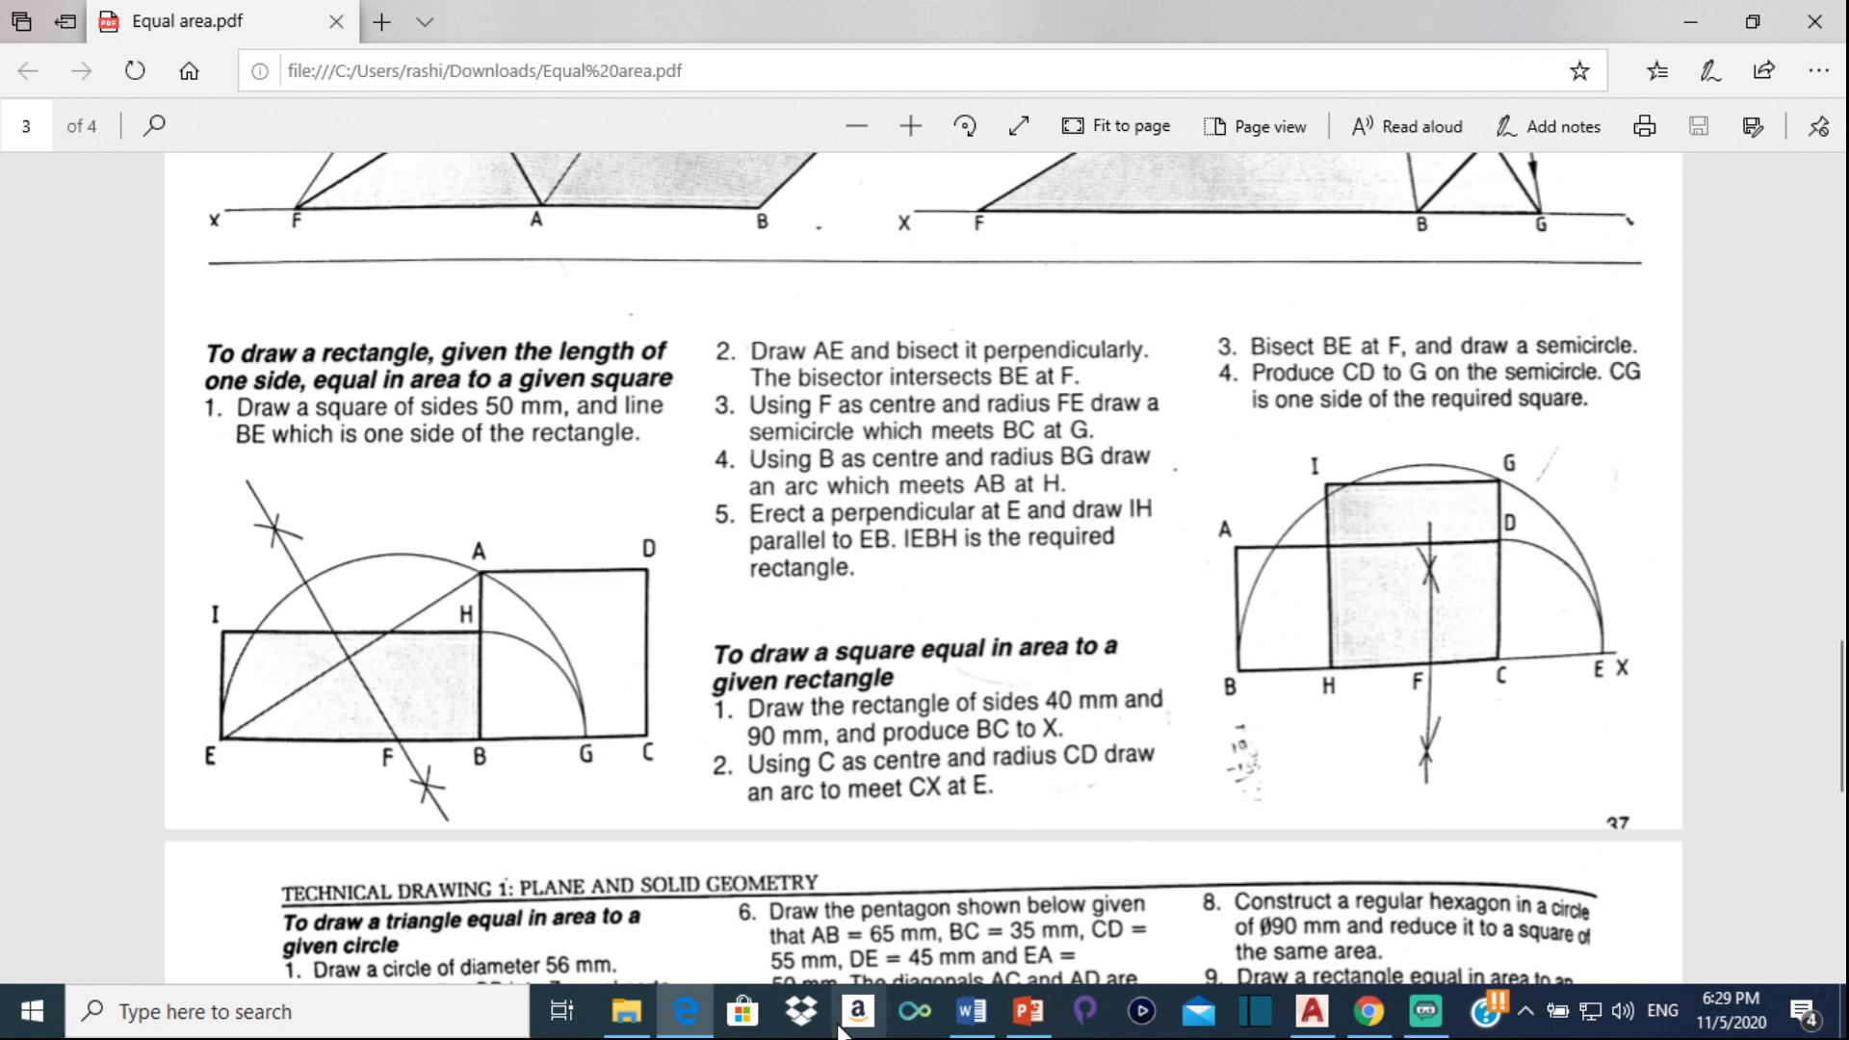
{"action": "mouse_move", "coordinate": [1387, 1025]}
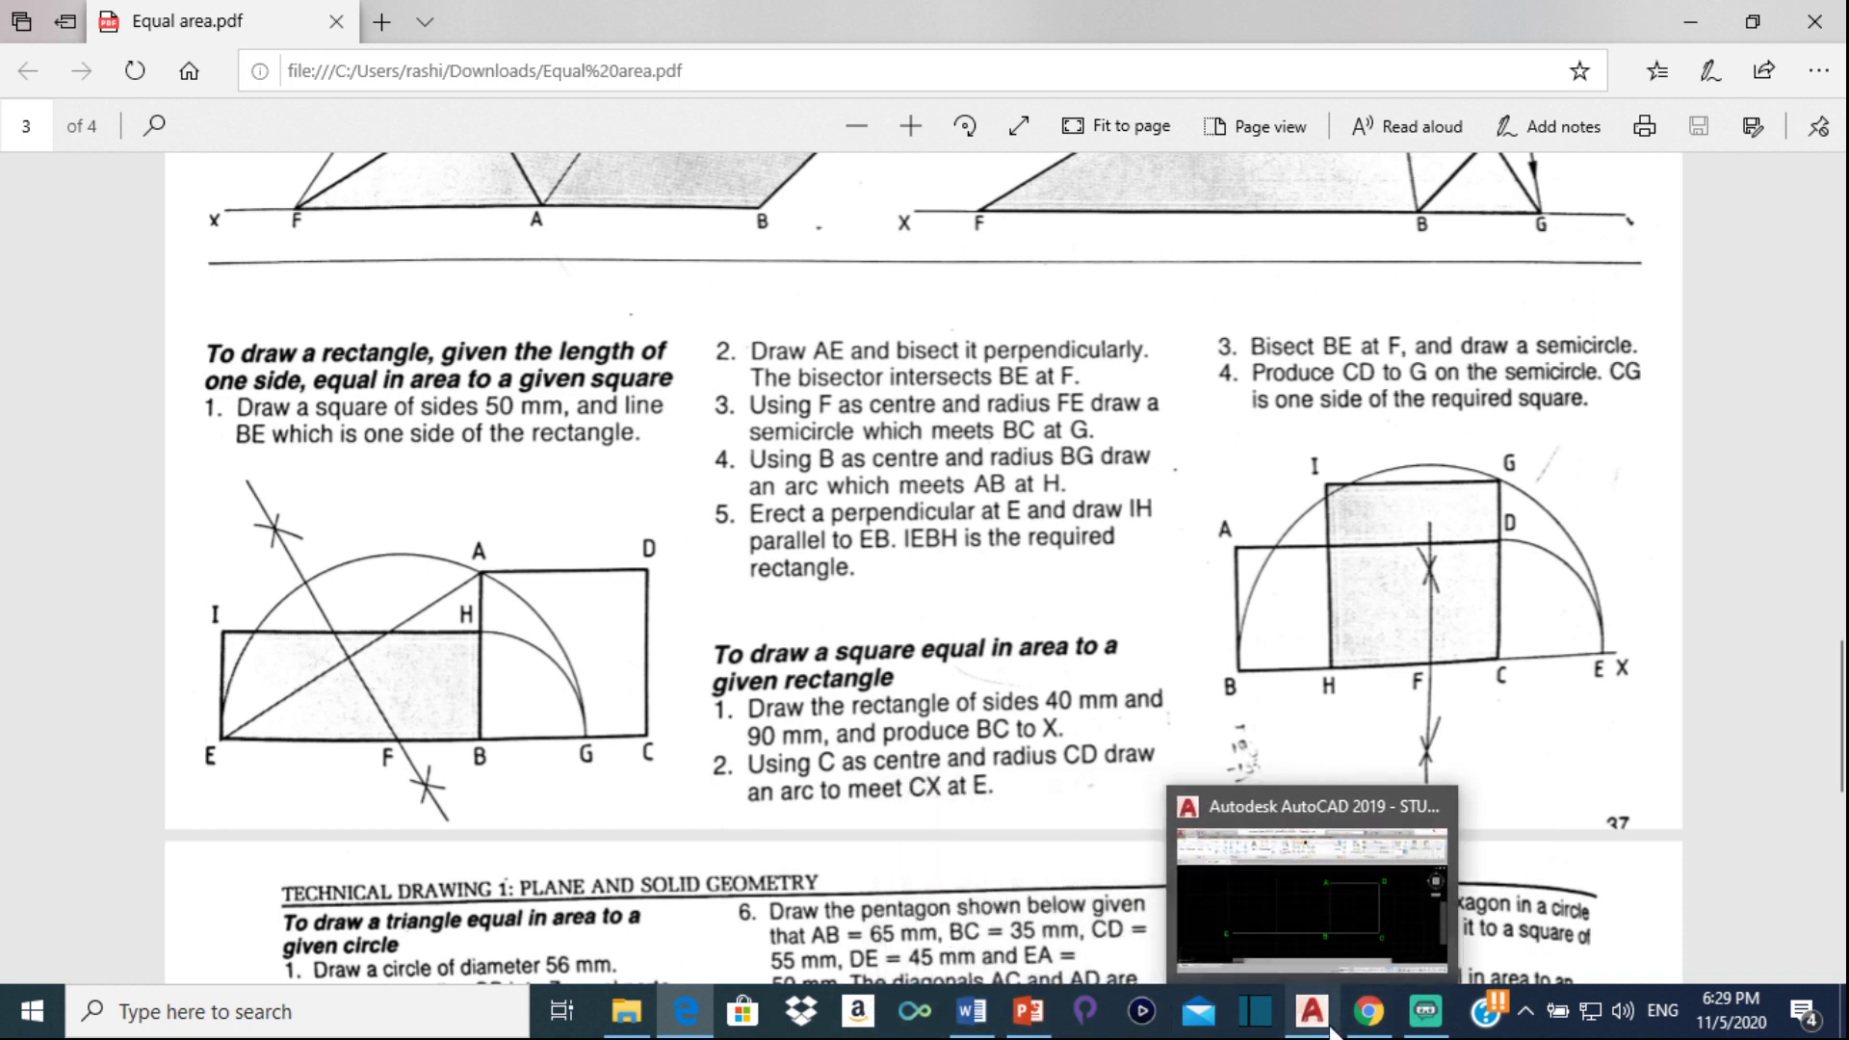
{"action": "left_click", "coordinate": [1306, 905]}
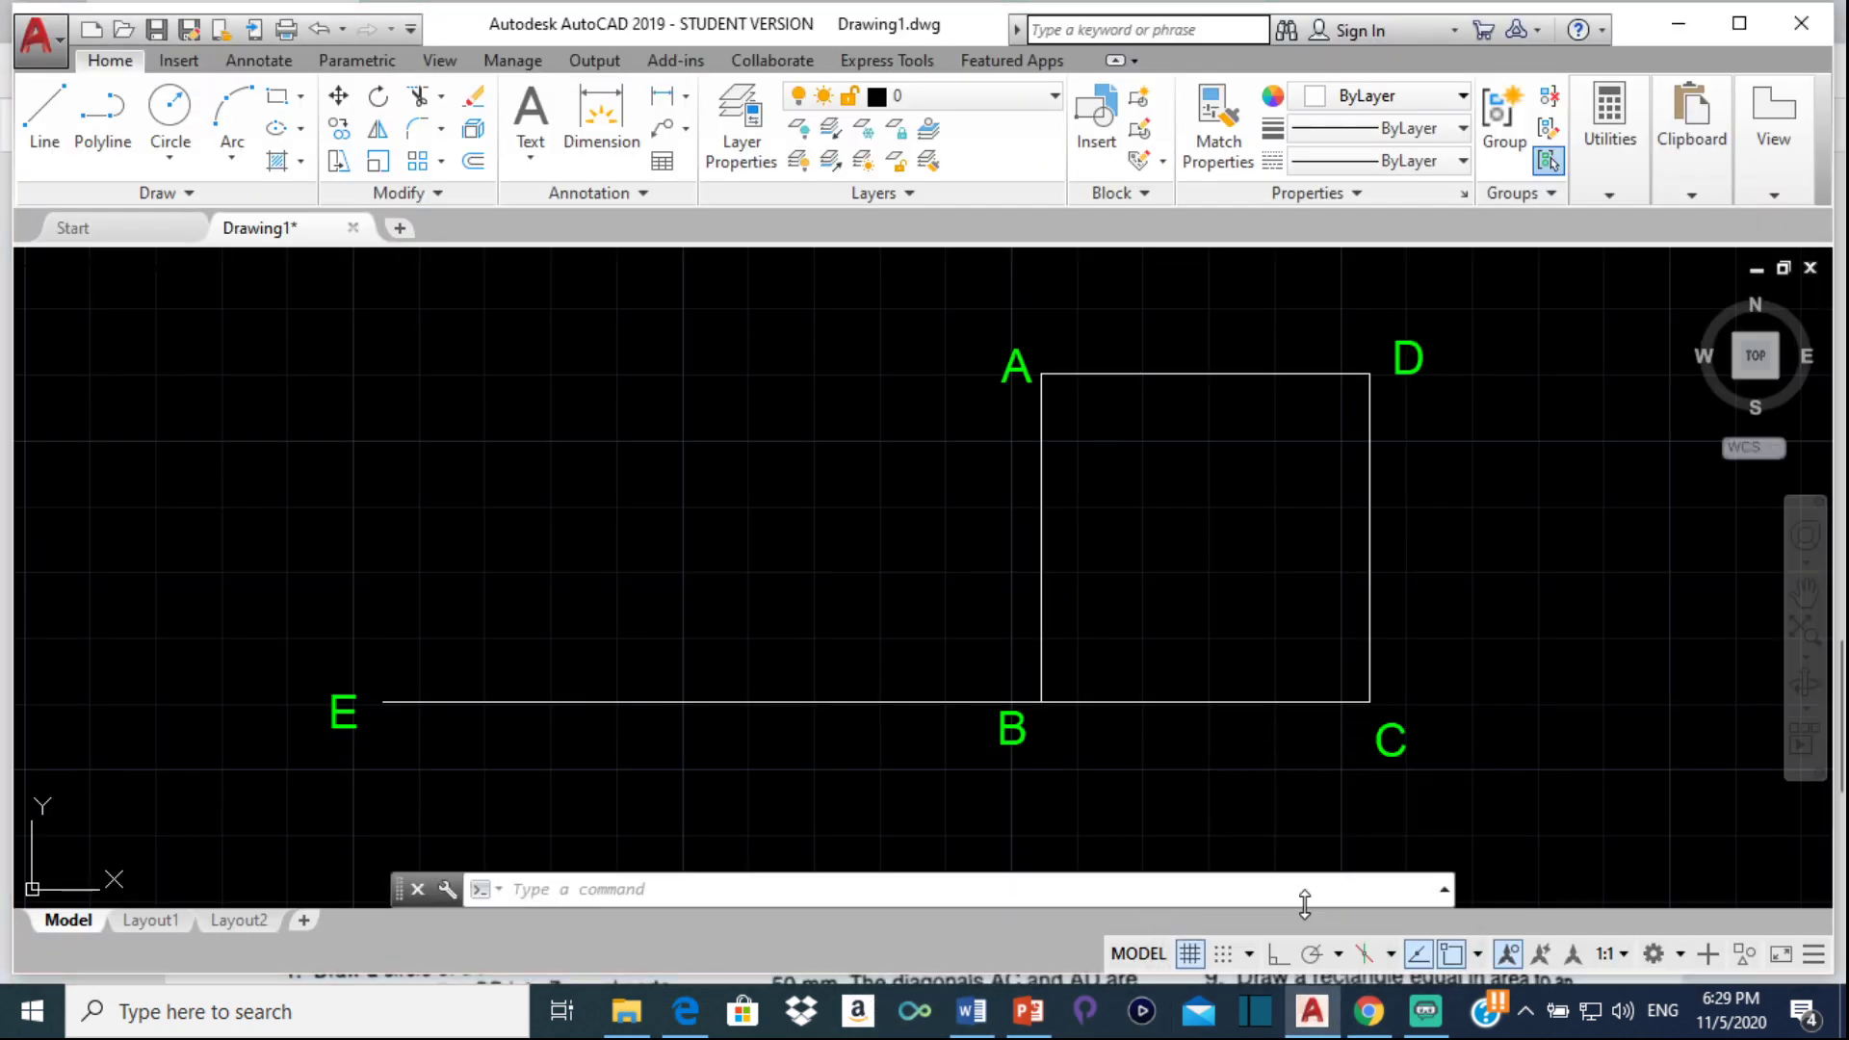
{"action": "left_click", "coordinate": [1041, 374]}
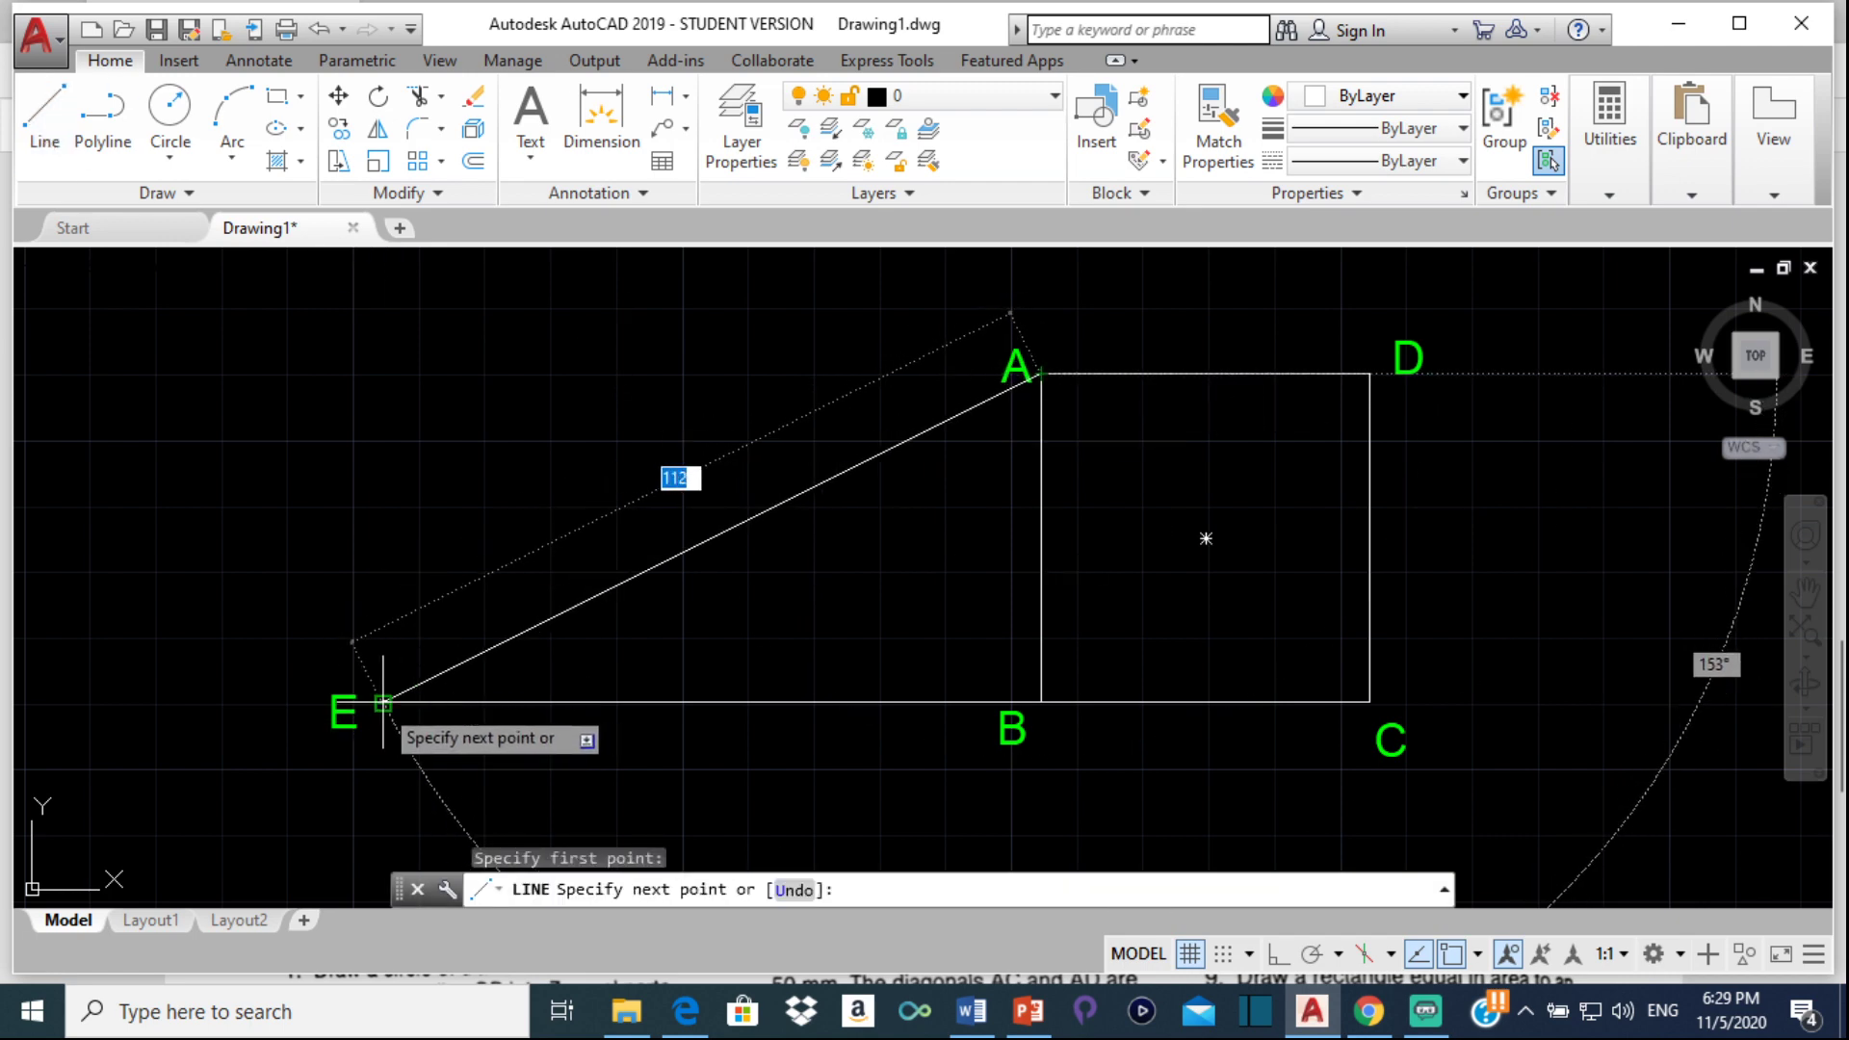
{"action": "left_click", "coordinate": [386, 701]}
{"action": "key", "text": "Escape"}
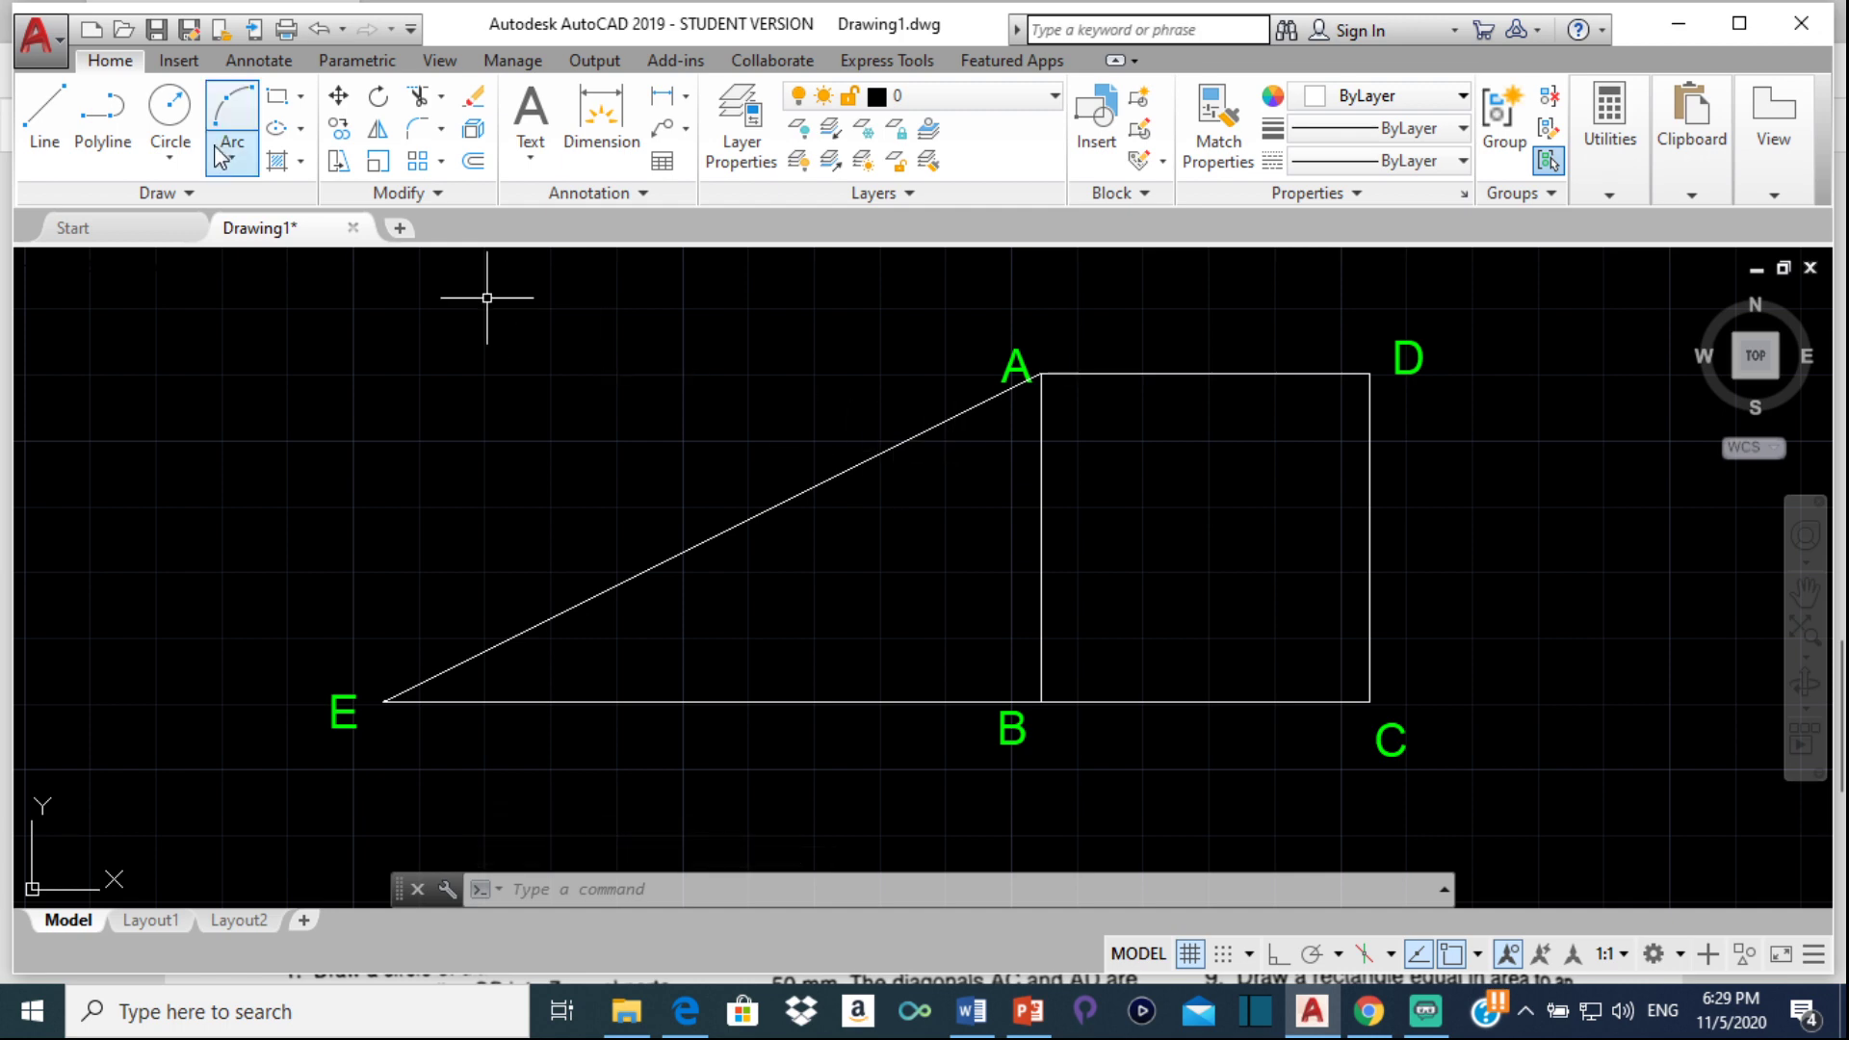
{"action": "left_click", "coordinate": [60, 144]}
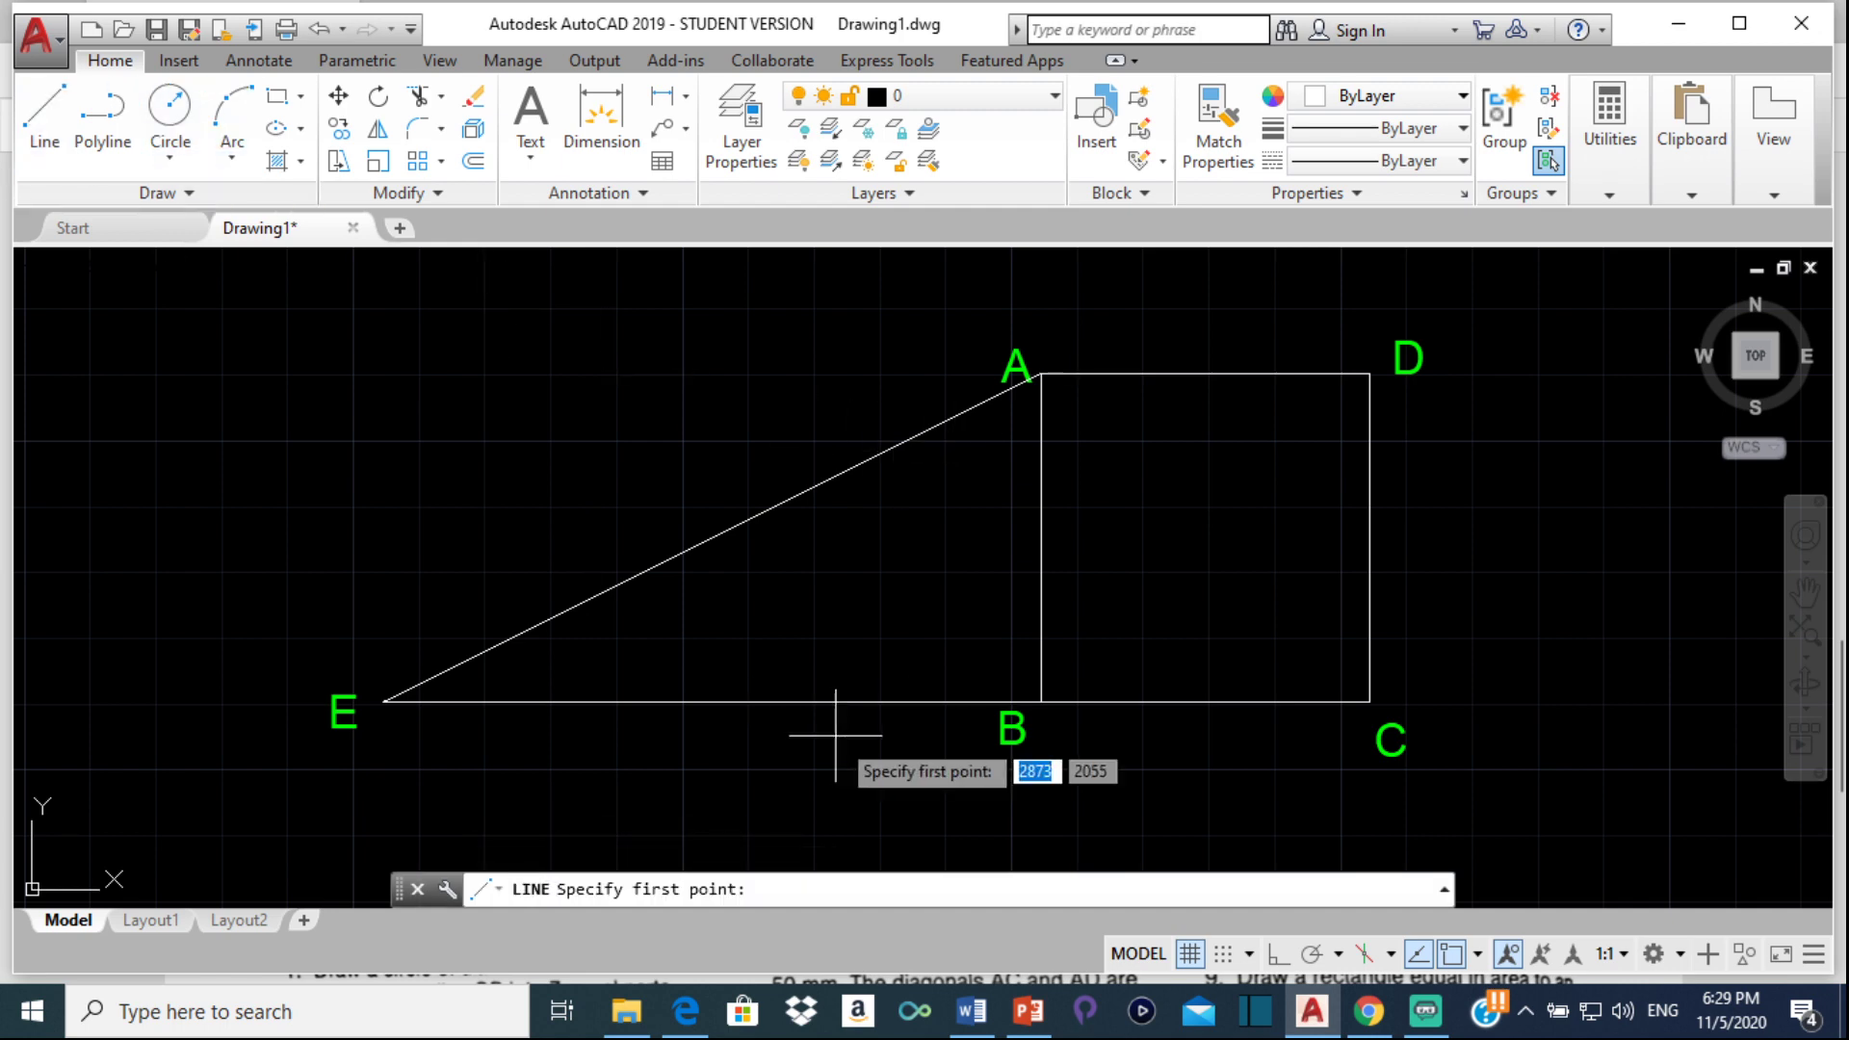
{"action": "left_click", "coordinate": [712, 537]}
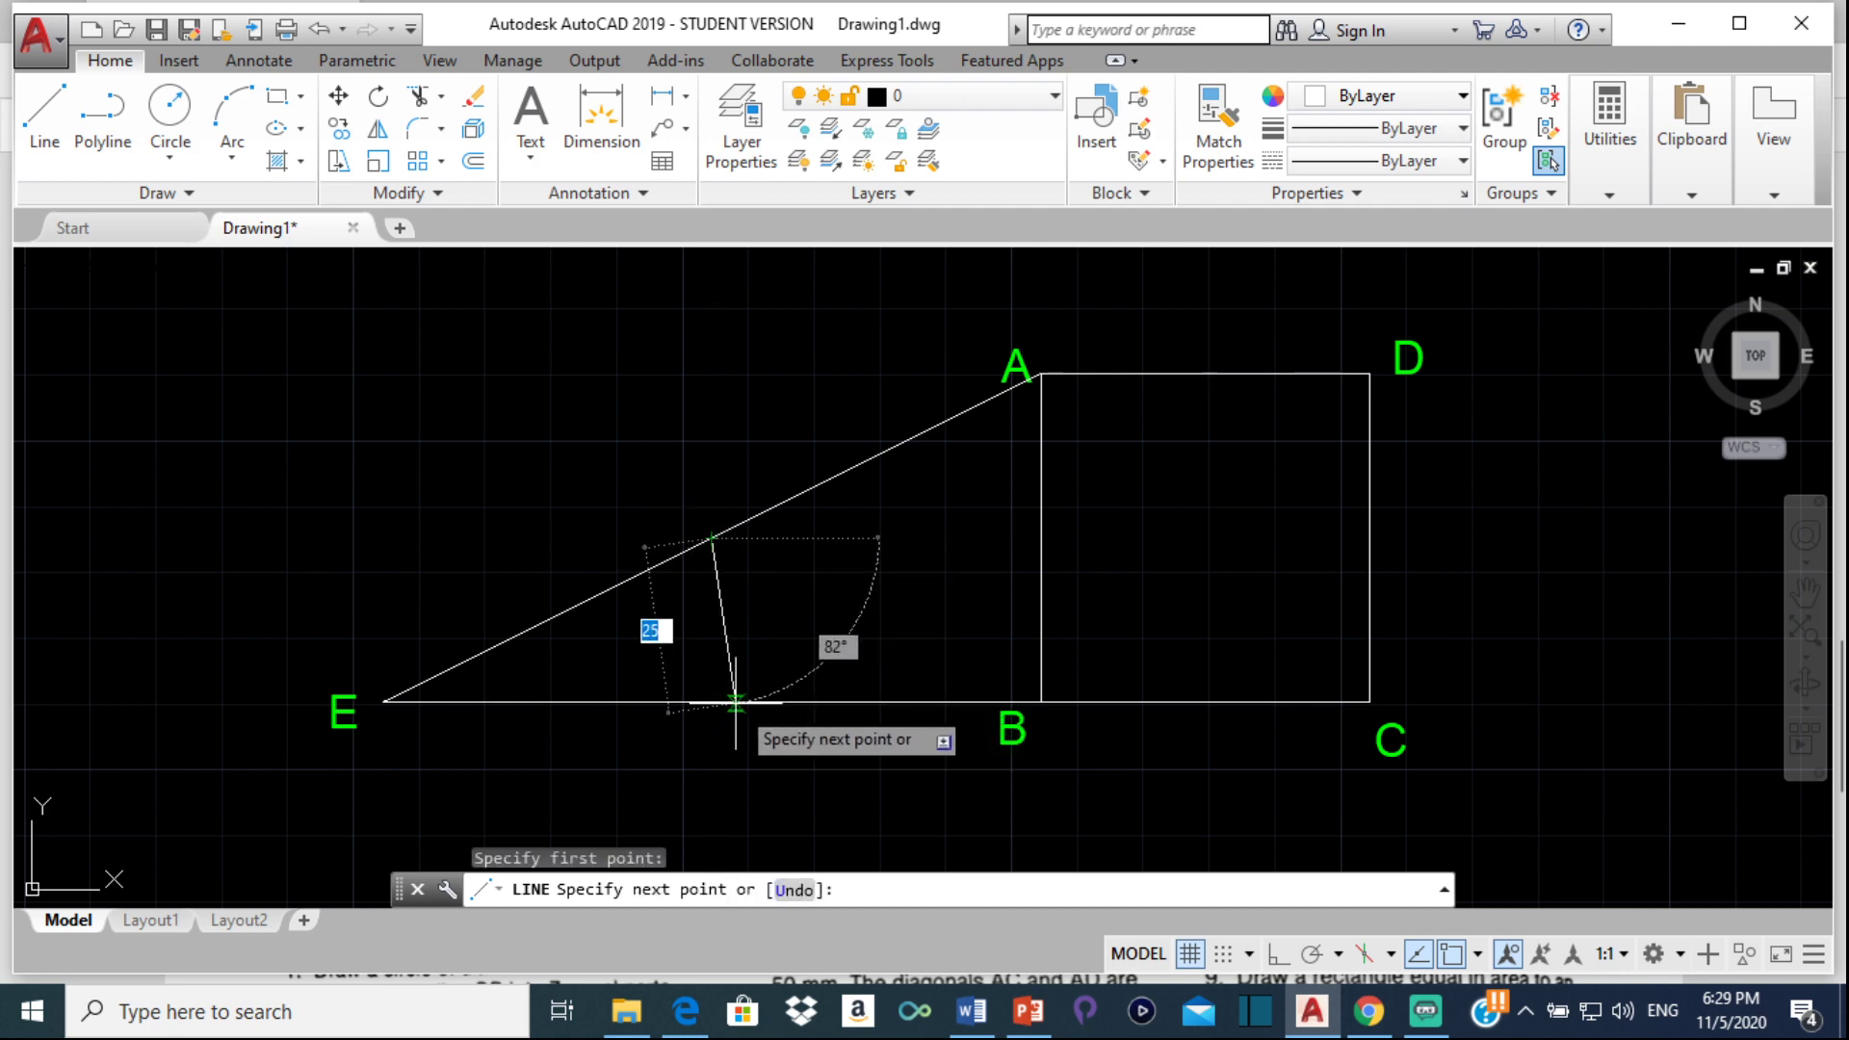
{"action": "left_click", "coordinate": [1476, 955]}
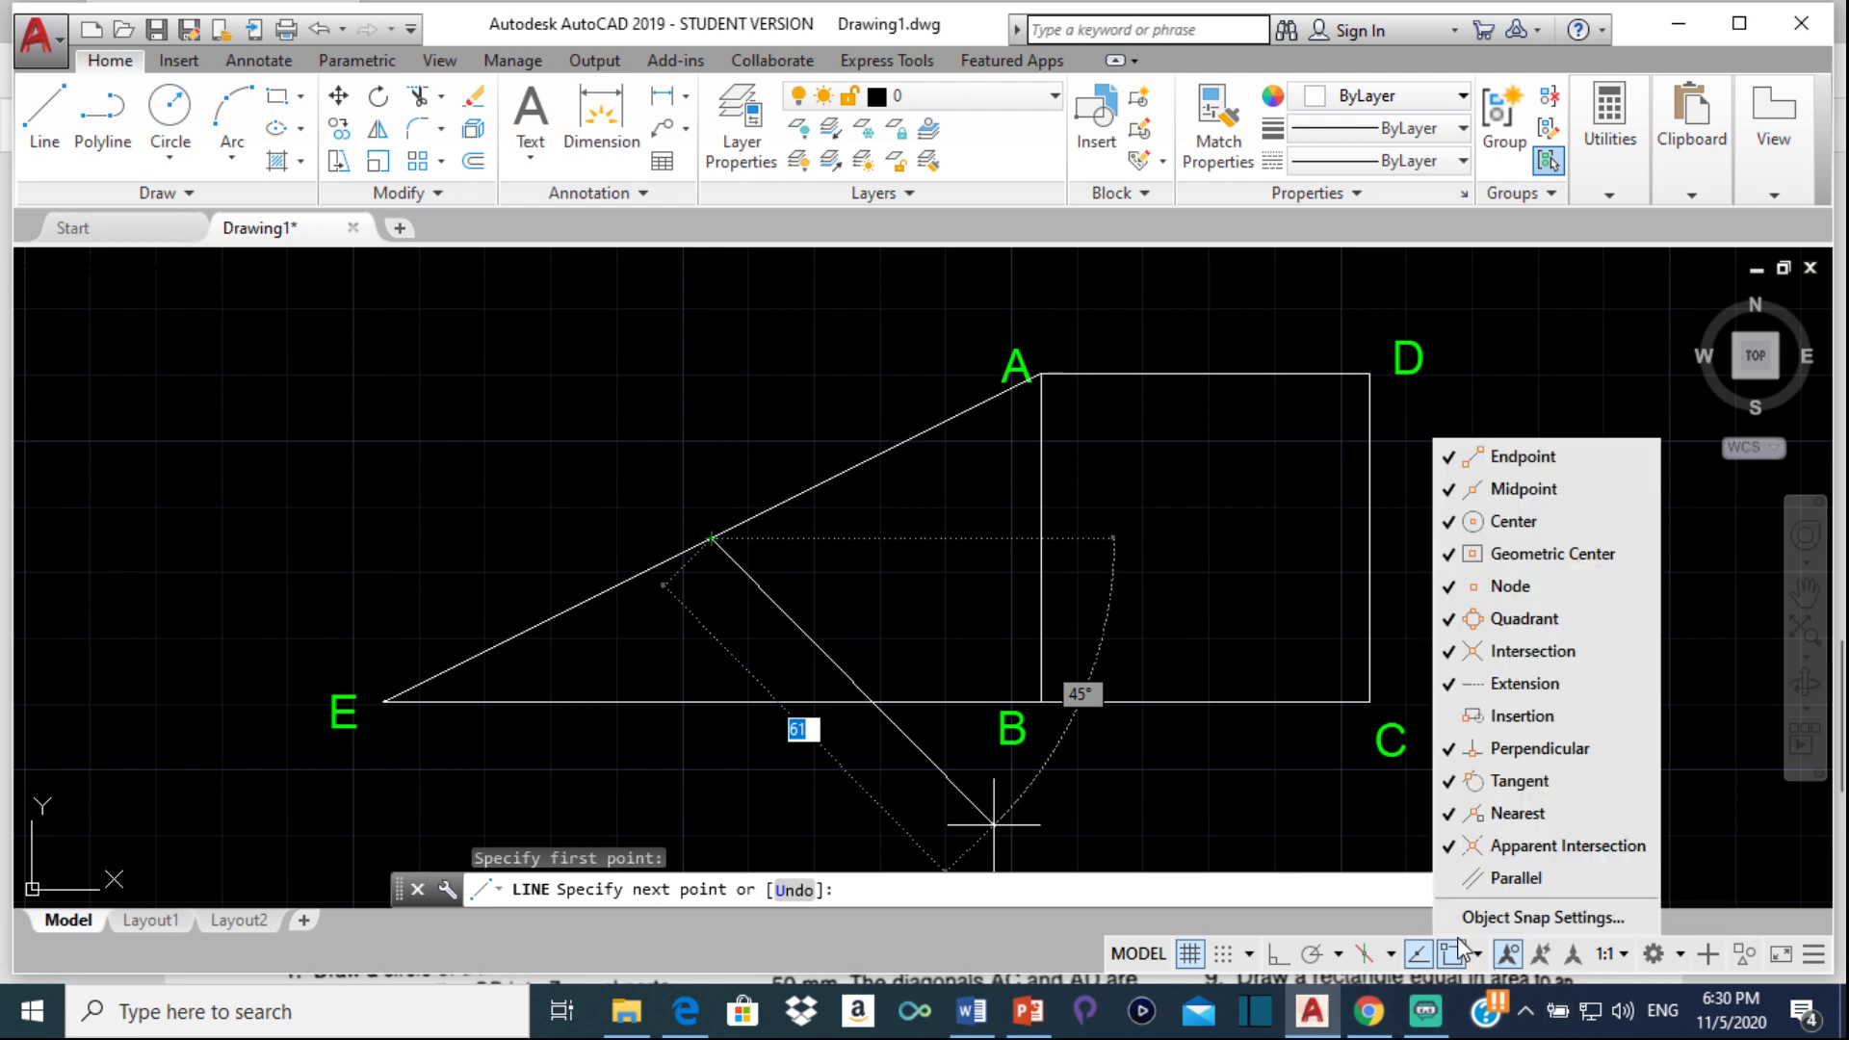
{"action": "left_click", "coordinate": [857, 630]}
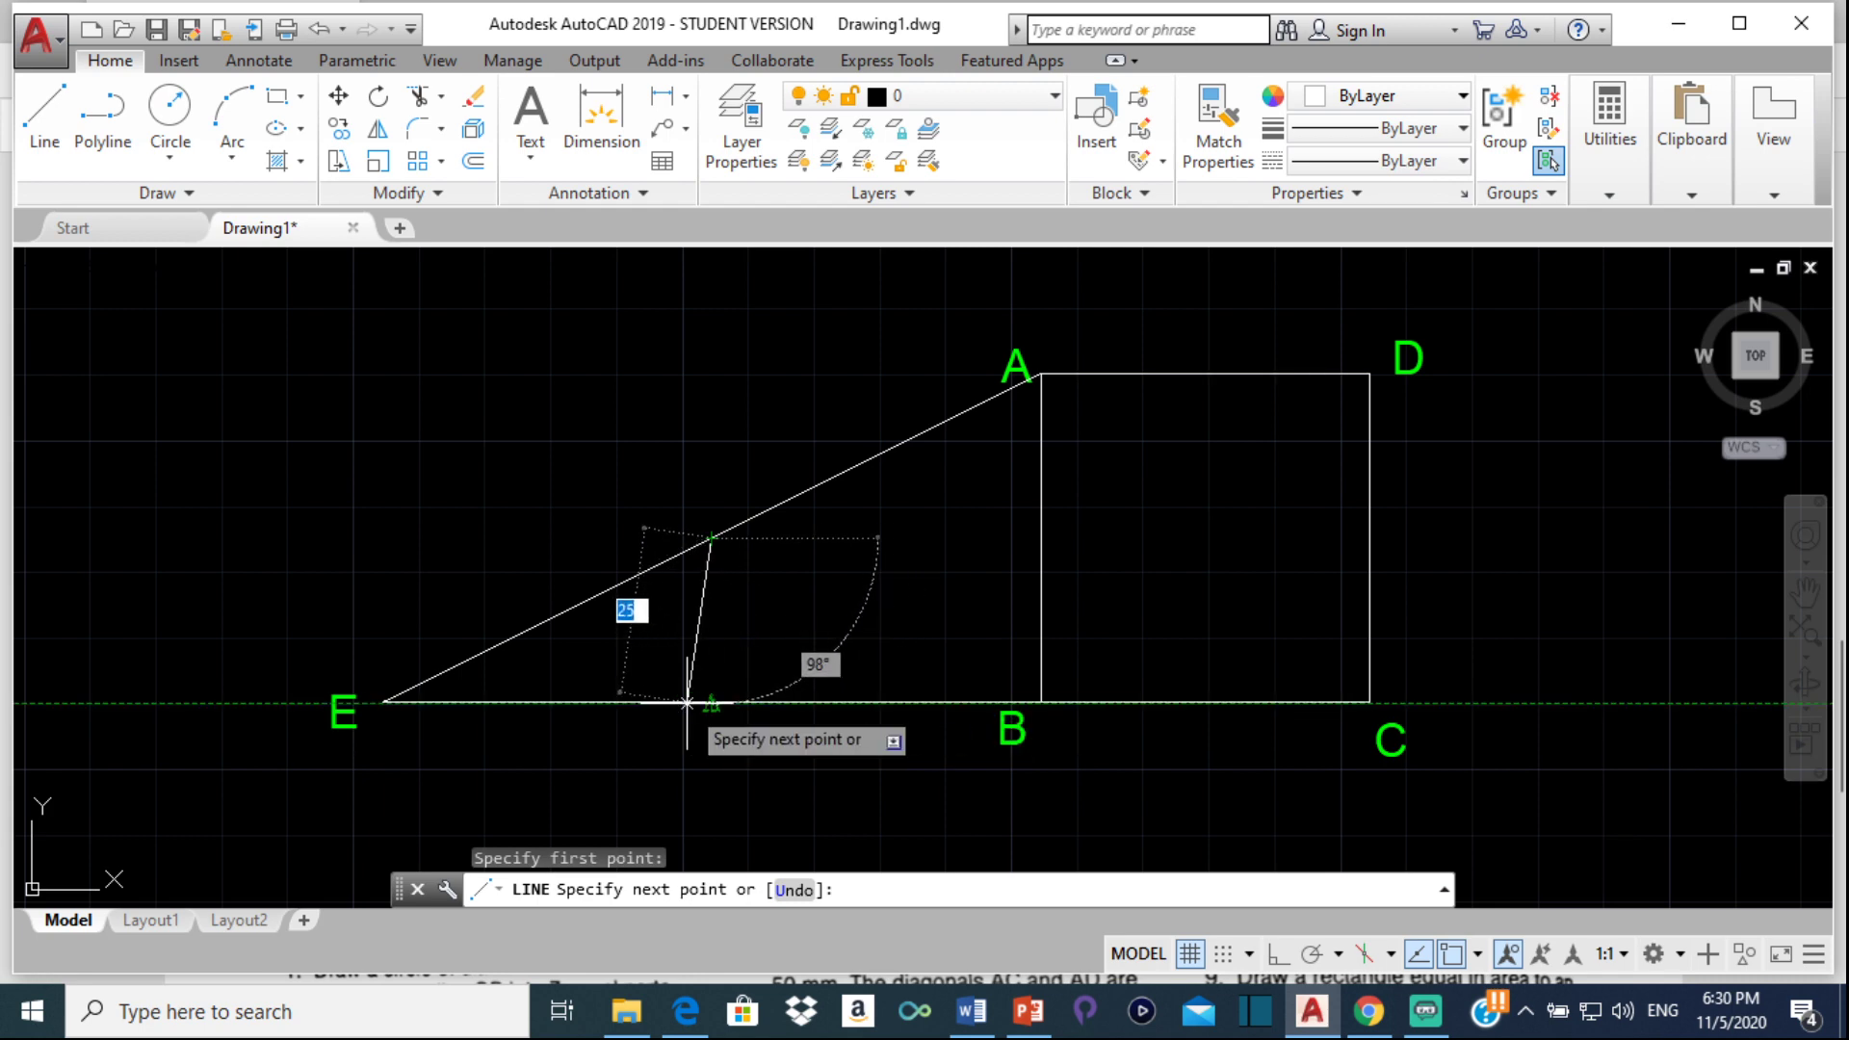
{"action": "key", "text": "Escape"}
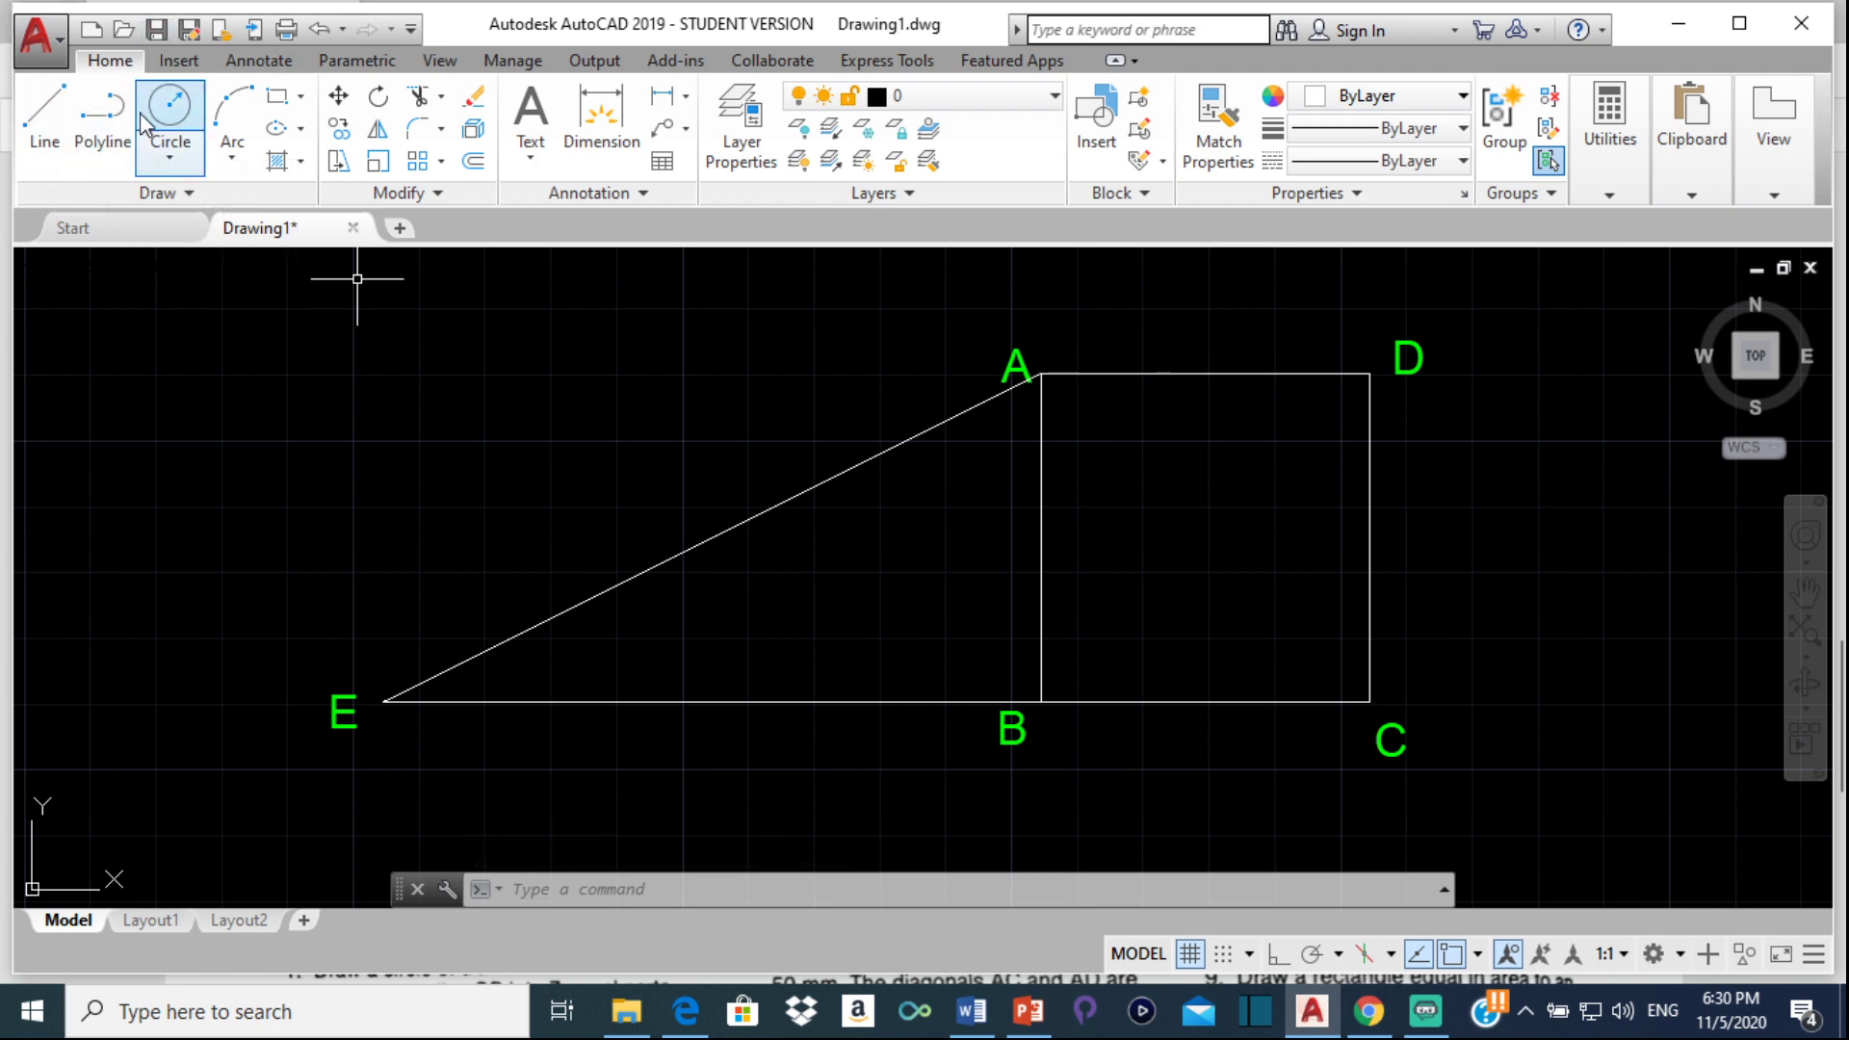
Draw a circle of radius 75 mm centred on corner A
{"action": "left_click", "coordinate": [169, 108]}
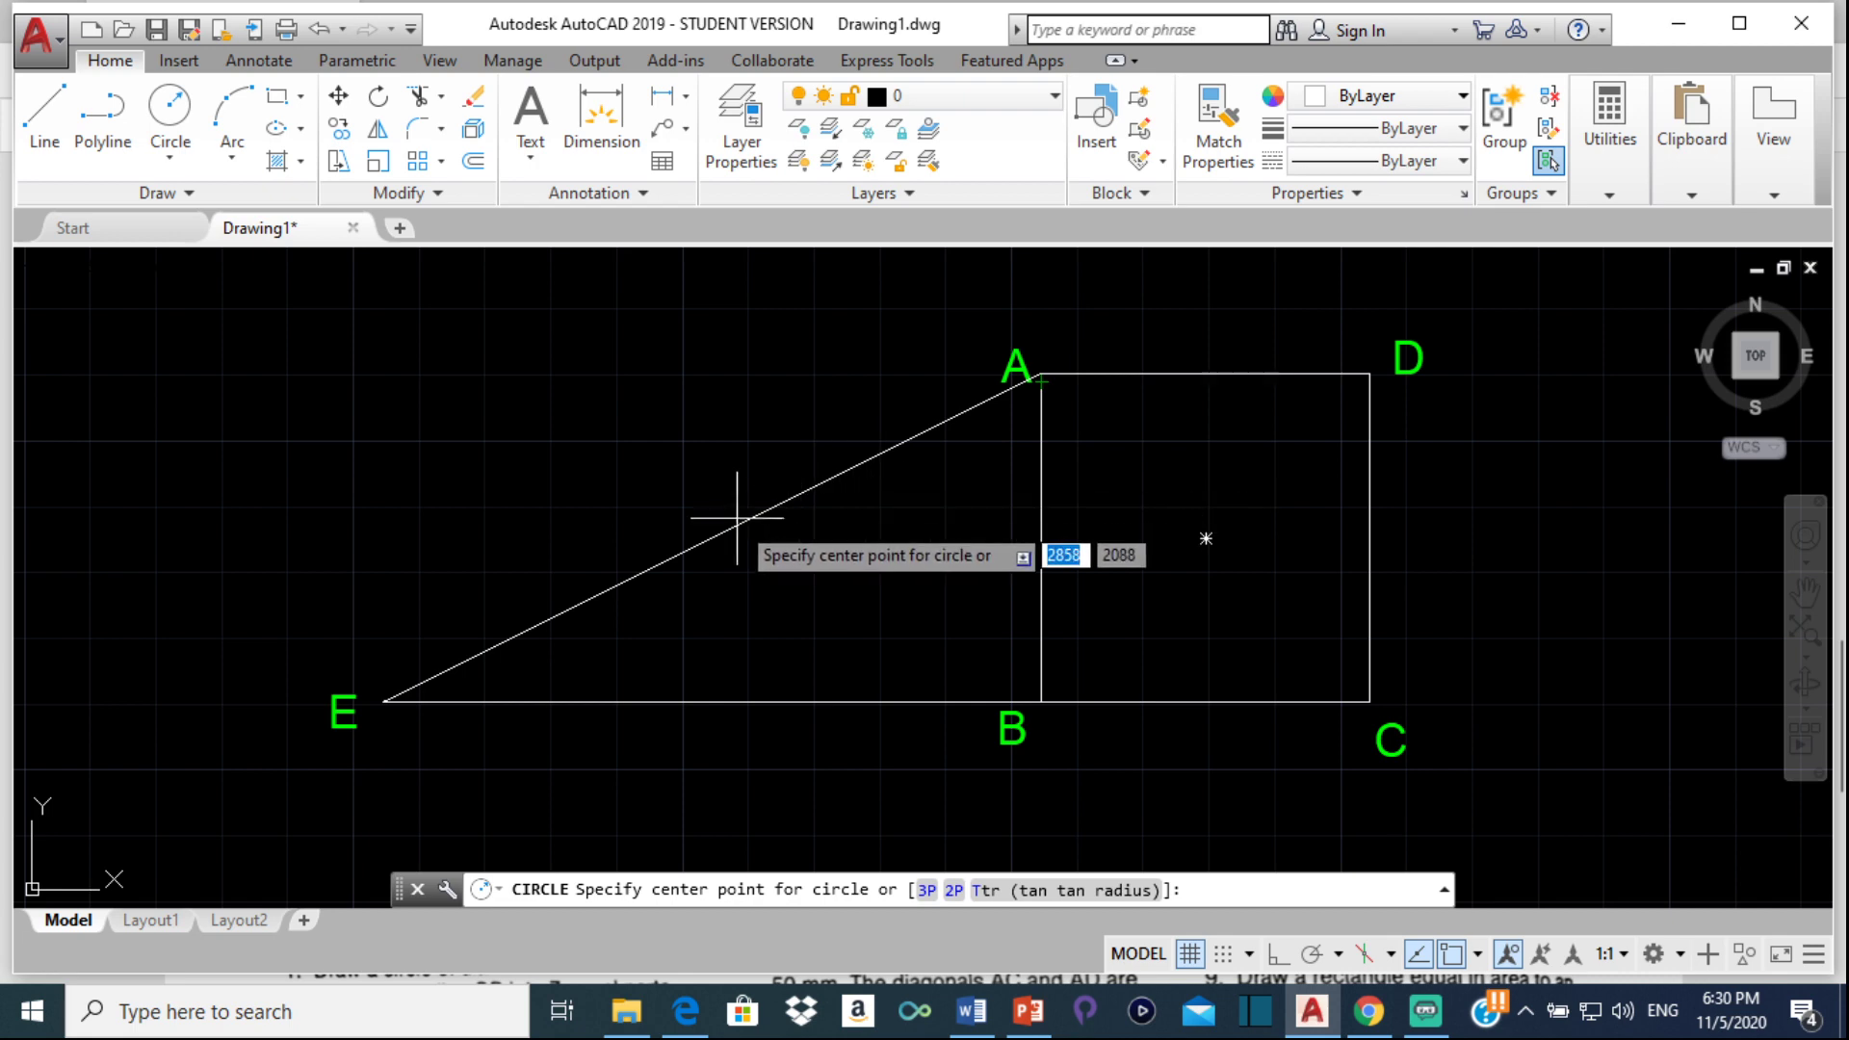
{"action": "scroll", "coordinate": [1025, 368], "scroll_direction": "up", "scroll_amount": 2}
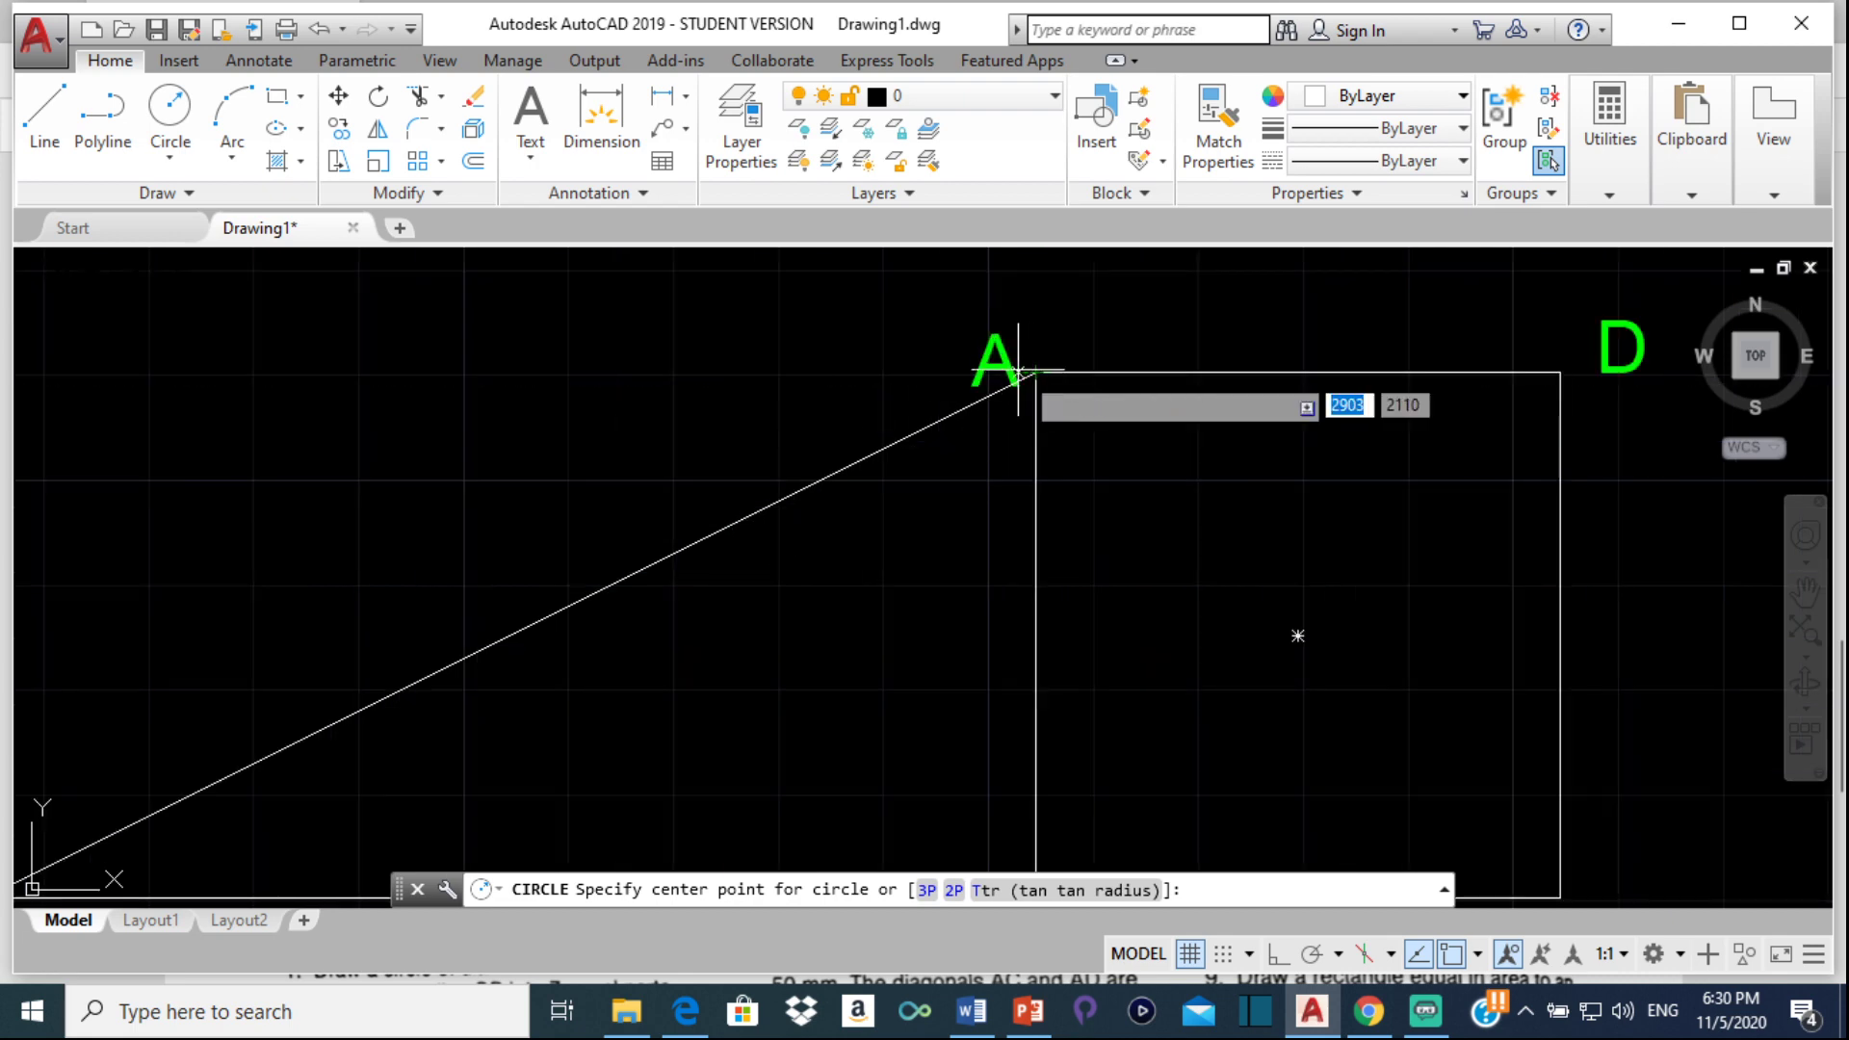
{"action": "left_click", "coordinate": [1018, 370]}
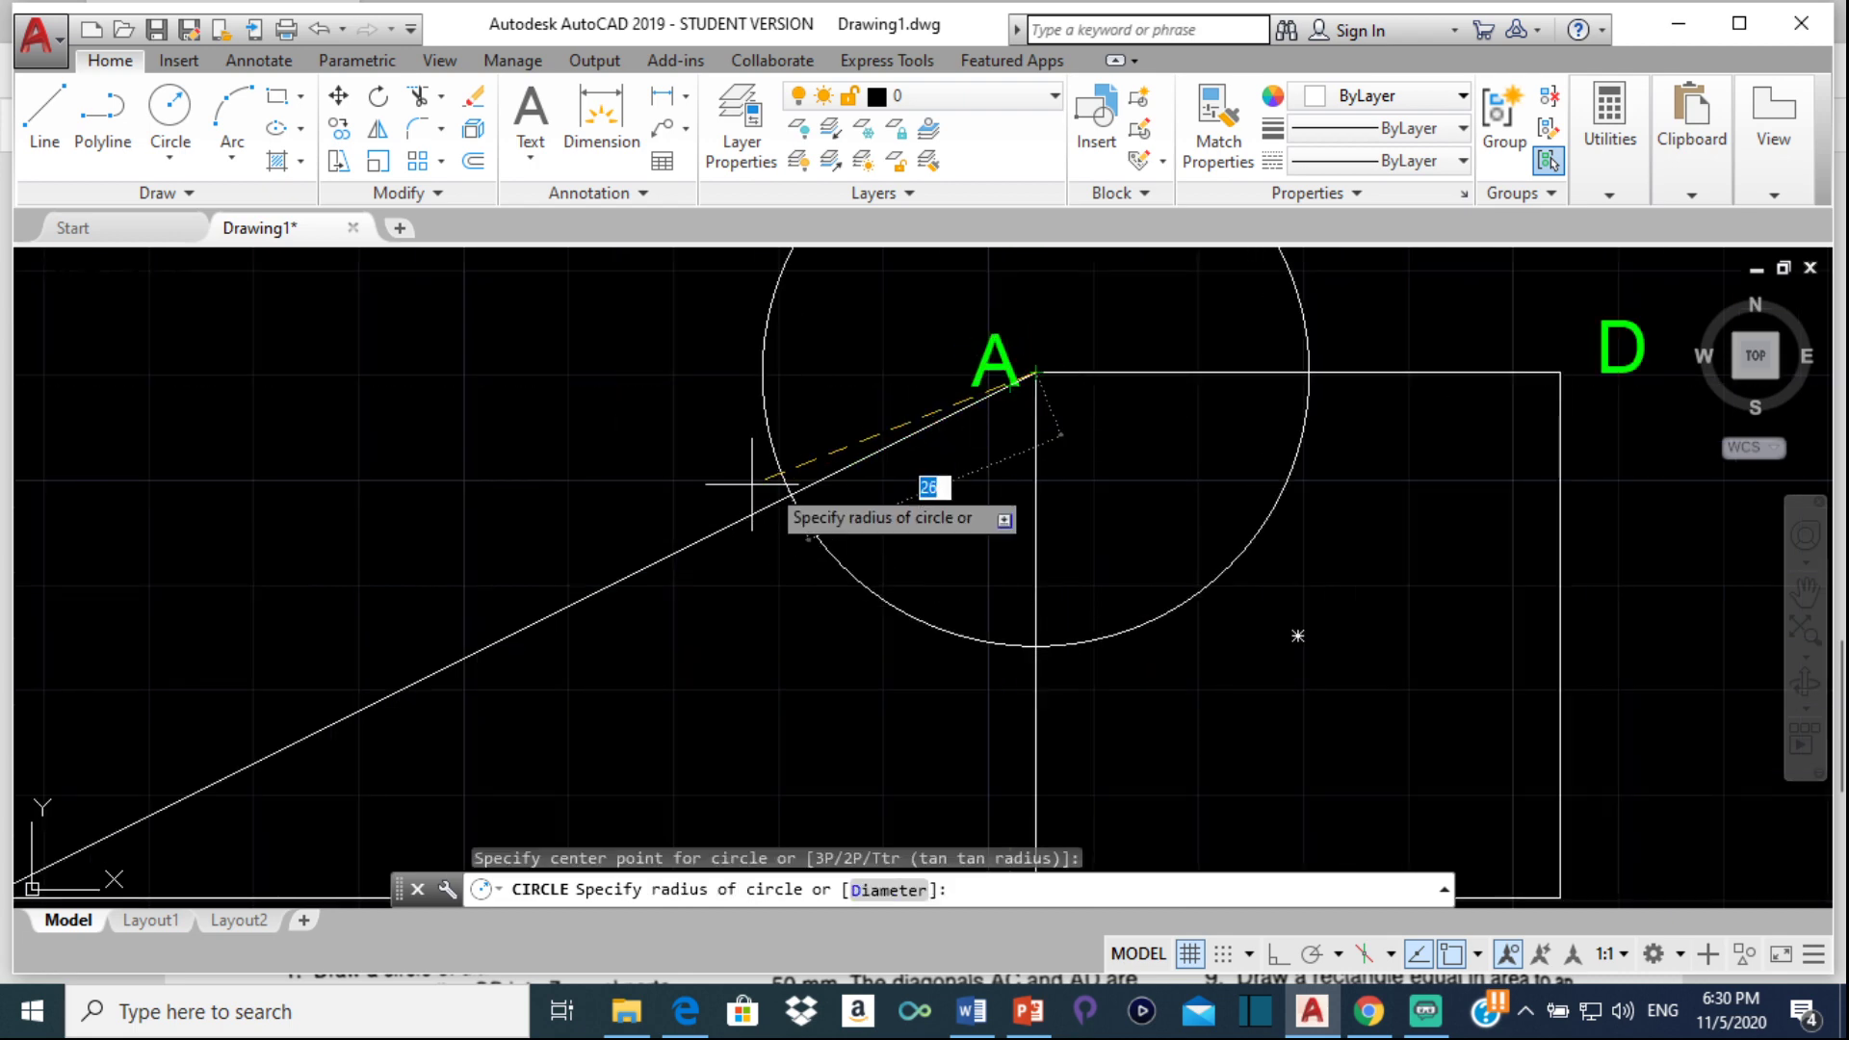
{"action": "scroll", "coordinate": [752, 484], "scroll_direction": "down", "scroll_amount": 3}
{"action": "scroll", "coordinate": [587, 540], "scroll_direction": "up", "scroll_amount": 2}
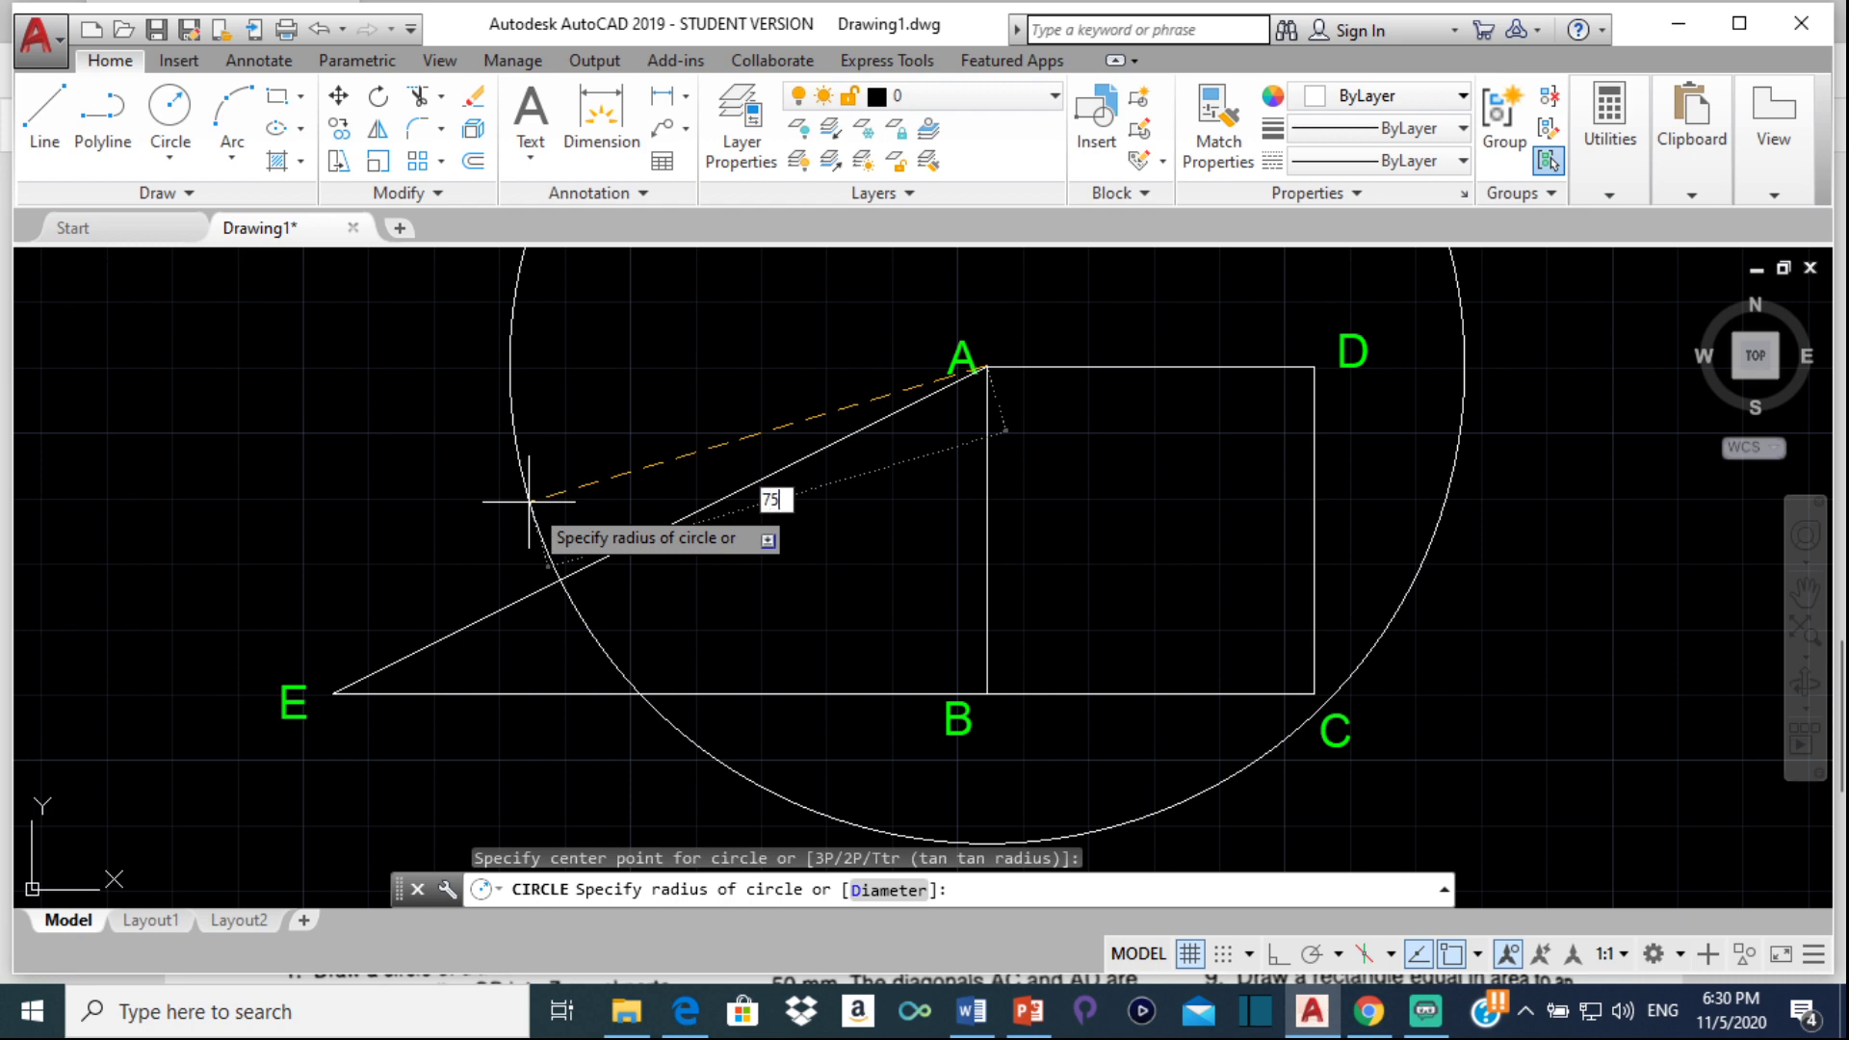
{"action": "key", "text": "Return"}
Copy the circle from its centre at A to endpoint E
{"action": "scroll", "coordinate": [549, 492], "scroll_direction": "down", "scroll_amount": 5}
{"action": "scroll", "coordinate": [598, 413], "scroll_direction": "up", "scroll_amount": 4}
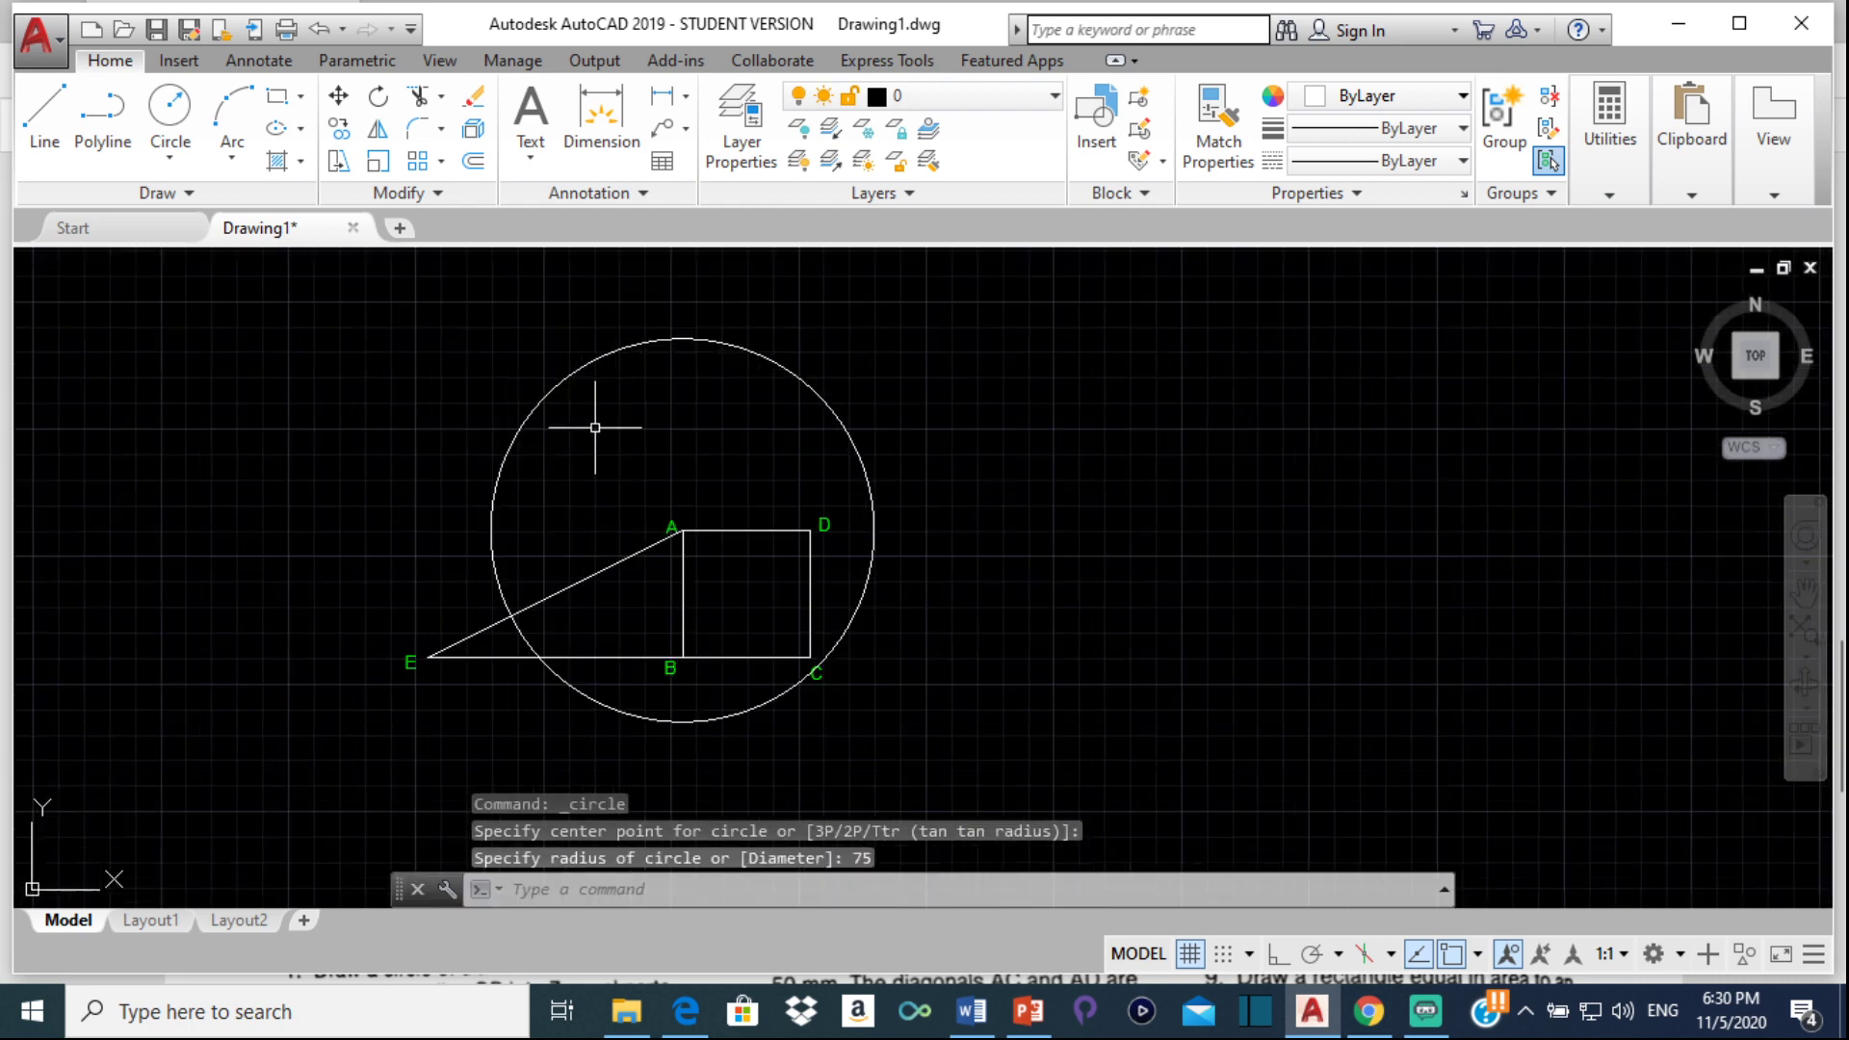
{"action": "left_click", "coordinate": [522, 370]}
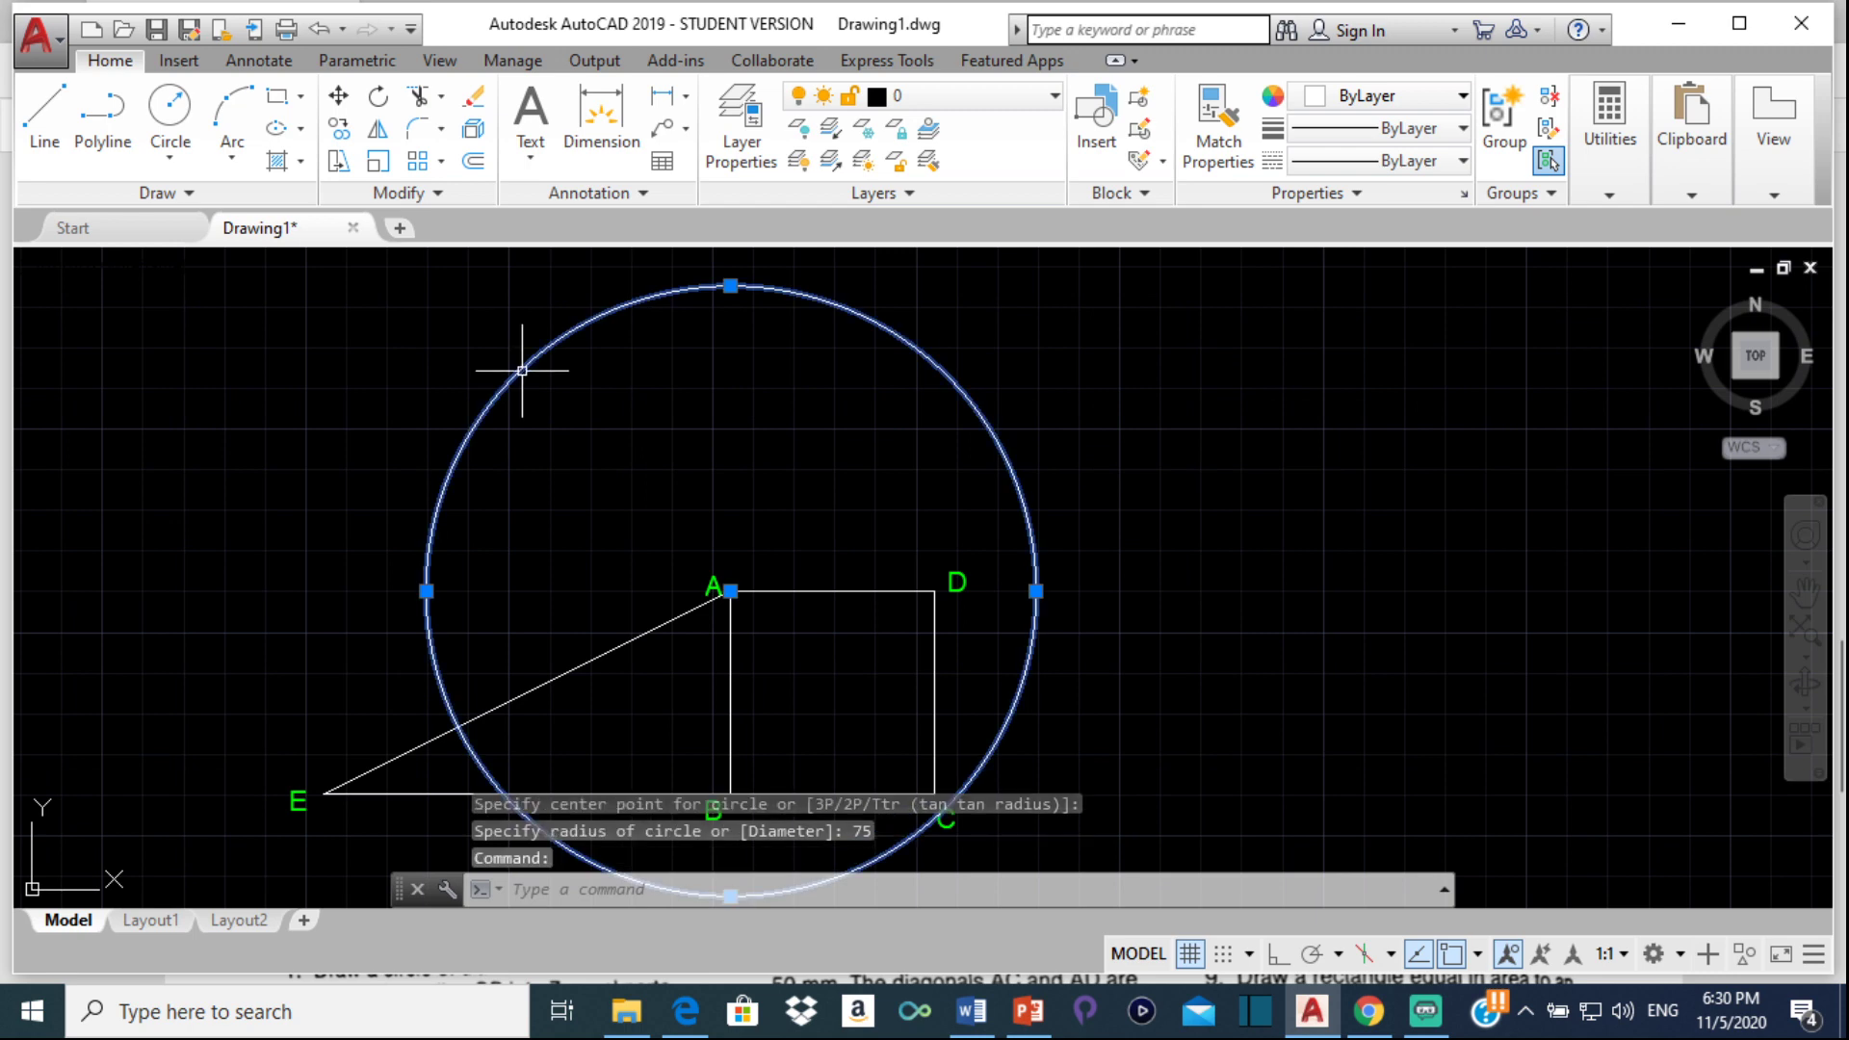
{"action": "left_click", "coordinate": [337, 128]}
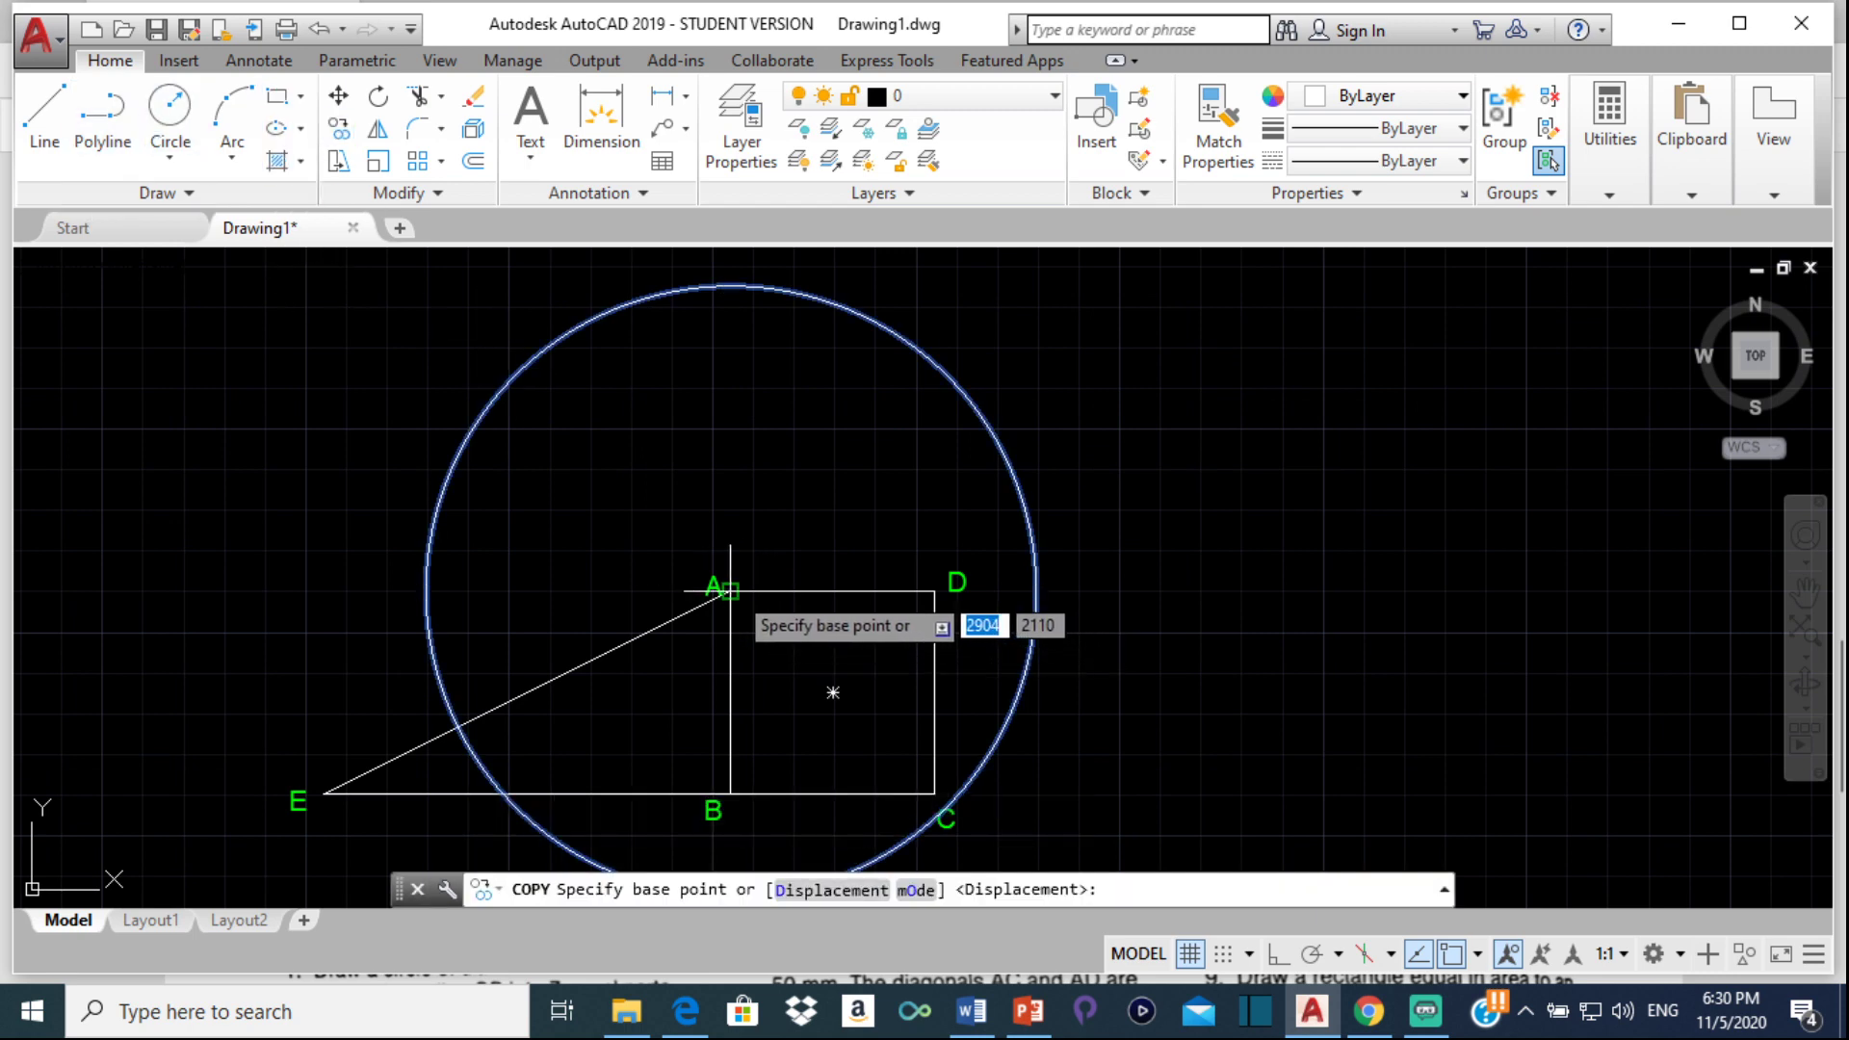
{"action": "left_click", "coordinate": [730, 590]}
{"action": "middle_click_drag", "start_coordinate": [598, 598], "coordinate": [718, 499]}
{"action": "scroll", "coordinate": [483, 632], "scroll_direction": "up", "scroll_amount": 5}
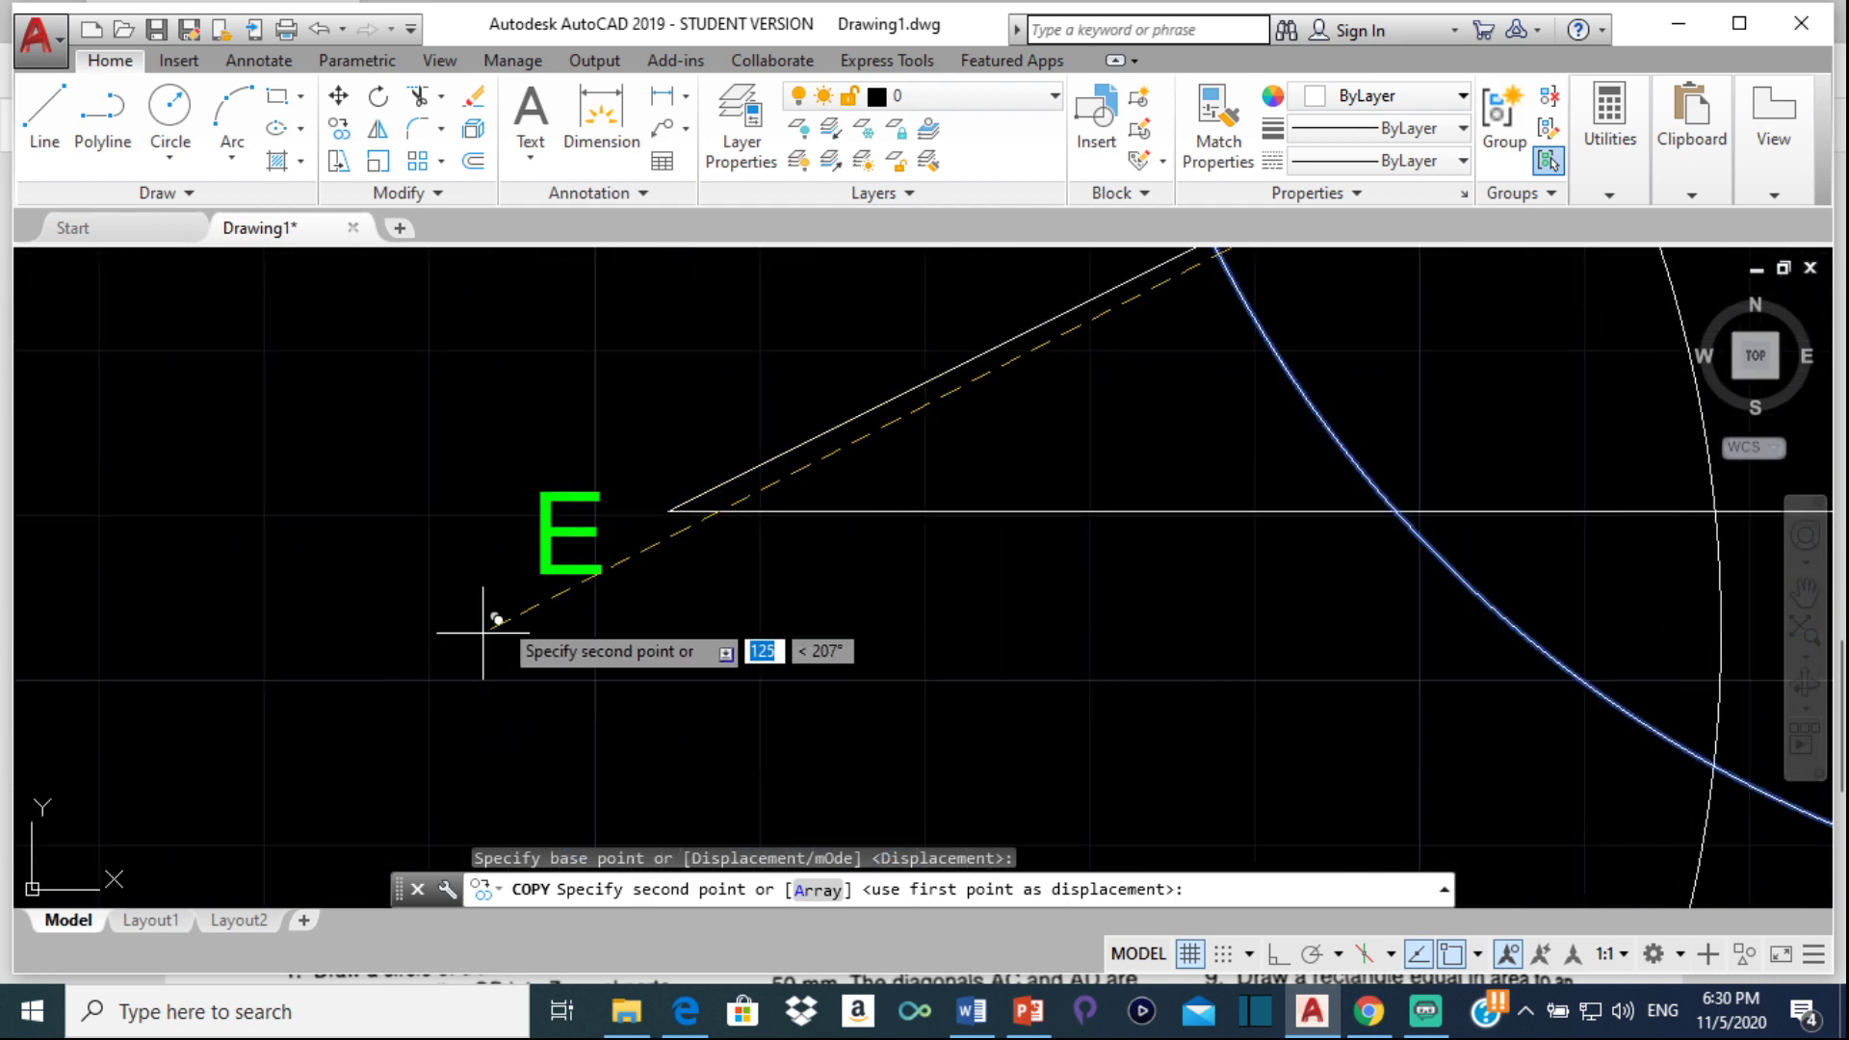
{"action": "left_click", "coordinate": [675, 502]}
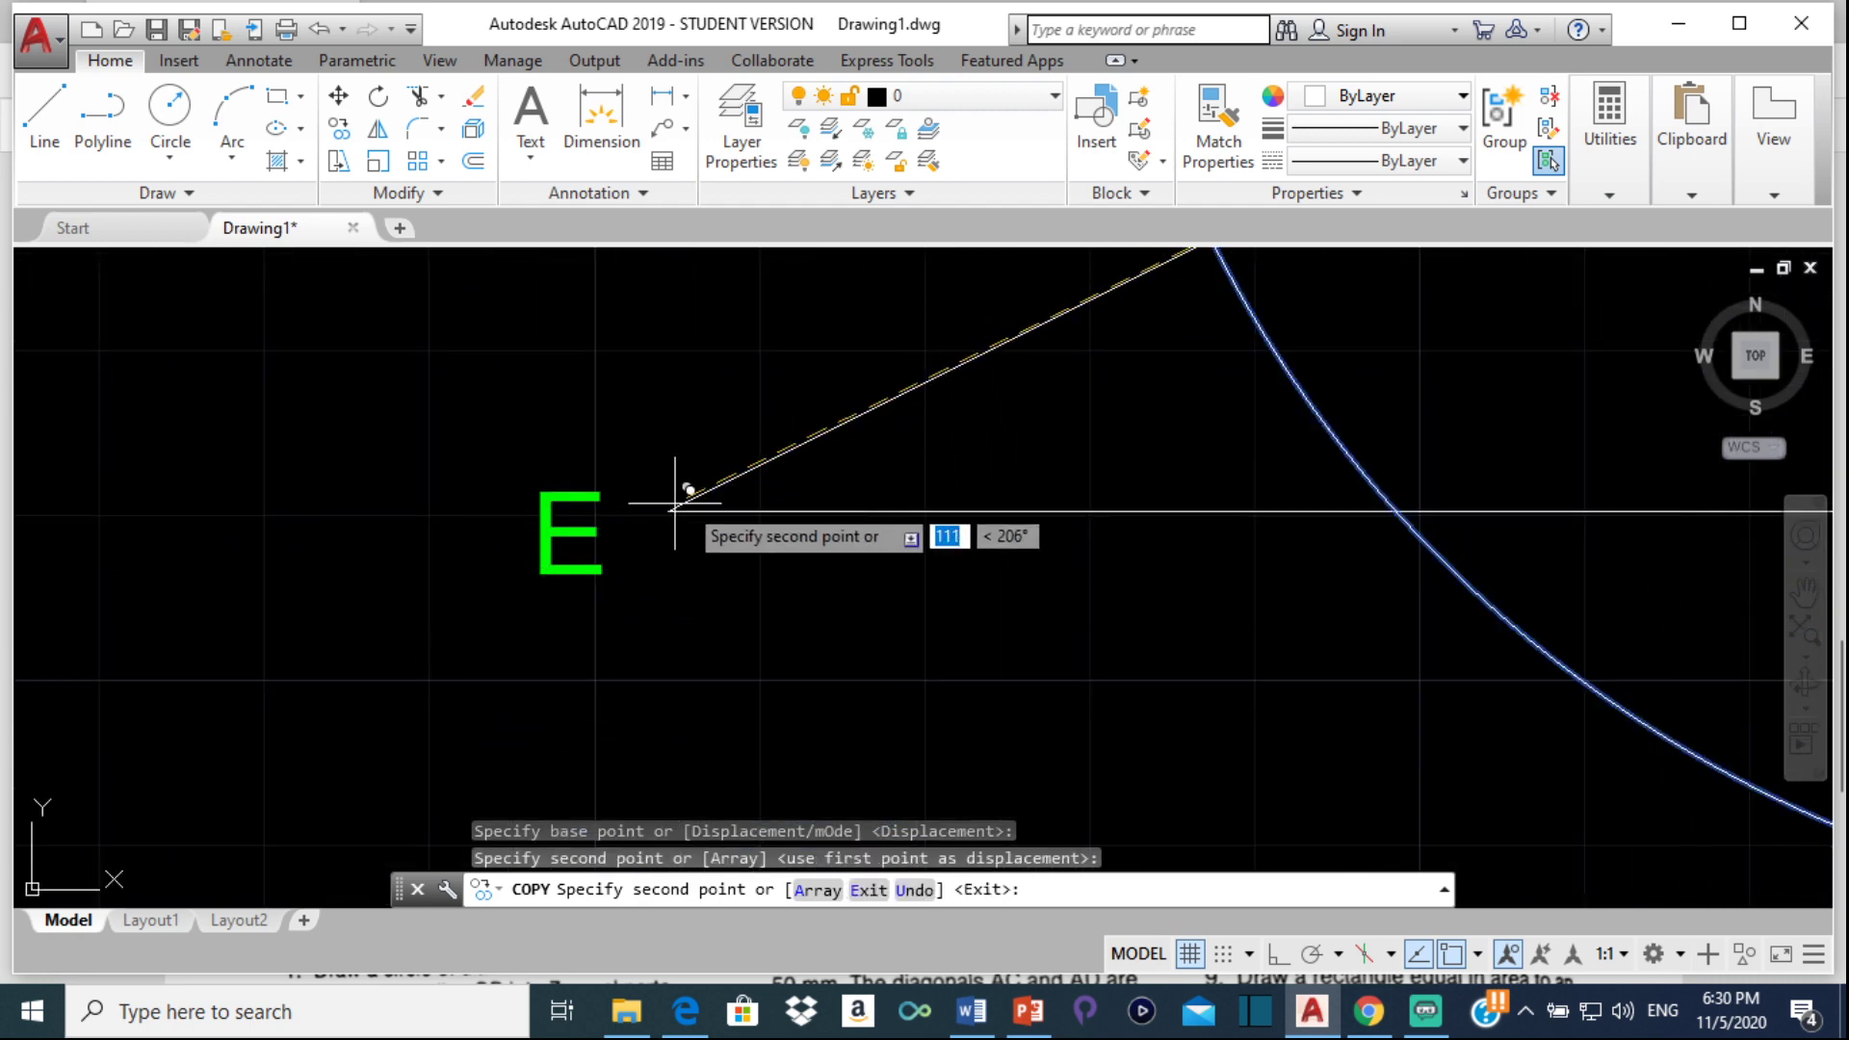
{"action": "scroll", "coordinate": [675, 501], "scroll_direction": "down", "scroll_amount": 5}
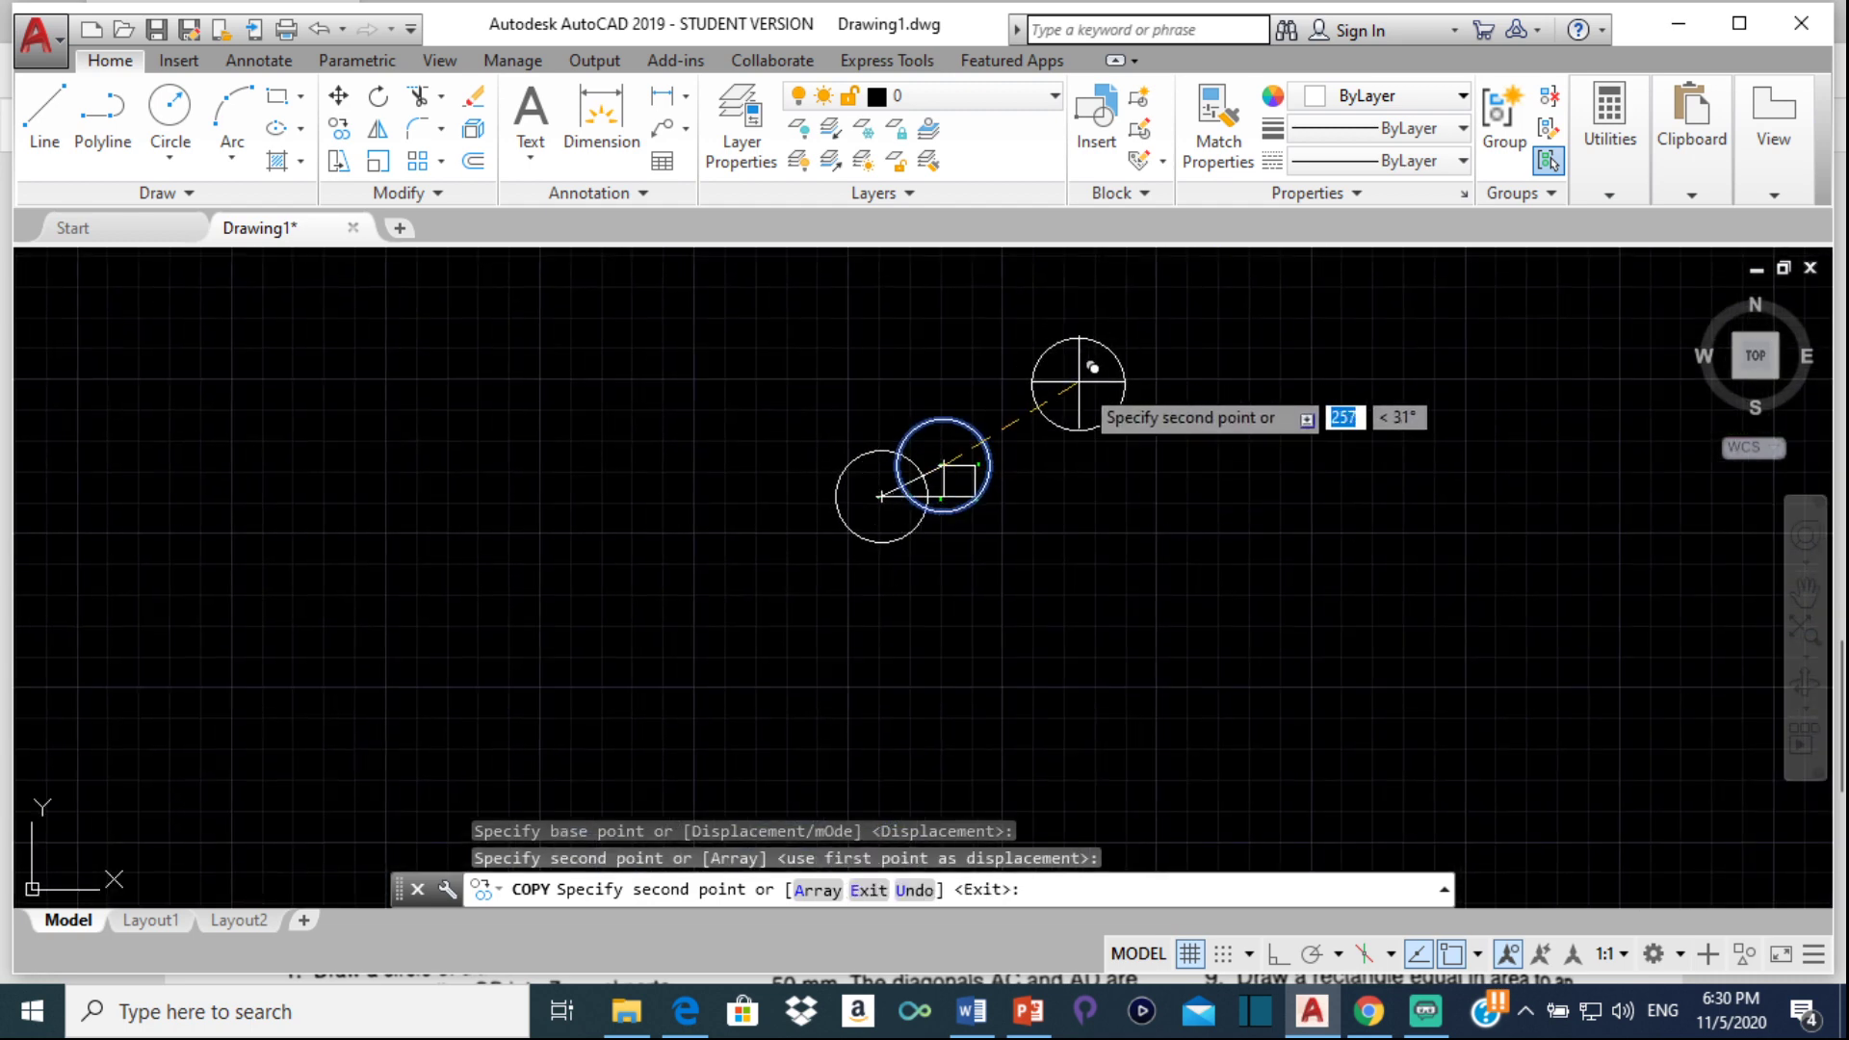
{"action": "key", "text": "Escape"}
Draw the perpendicular bisector of AE as a line between the upper and lower intersections of the two circles
{"action": "scroll", "coordinate": [997, 467], "scroll_direction": "up", "scroll_amount": 5}
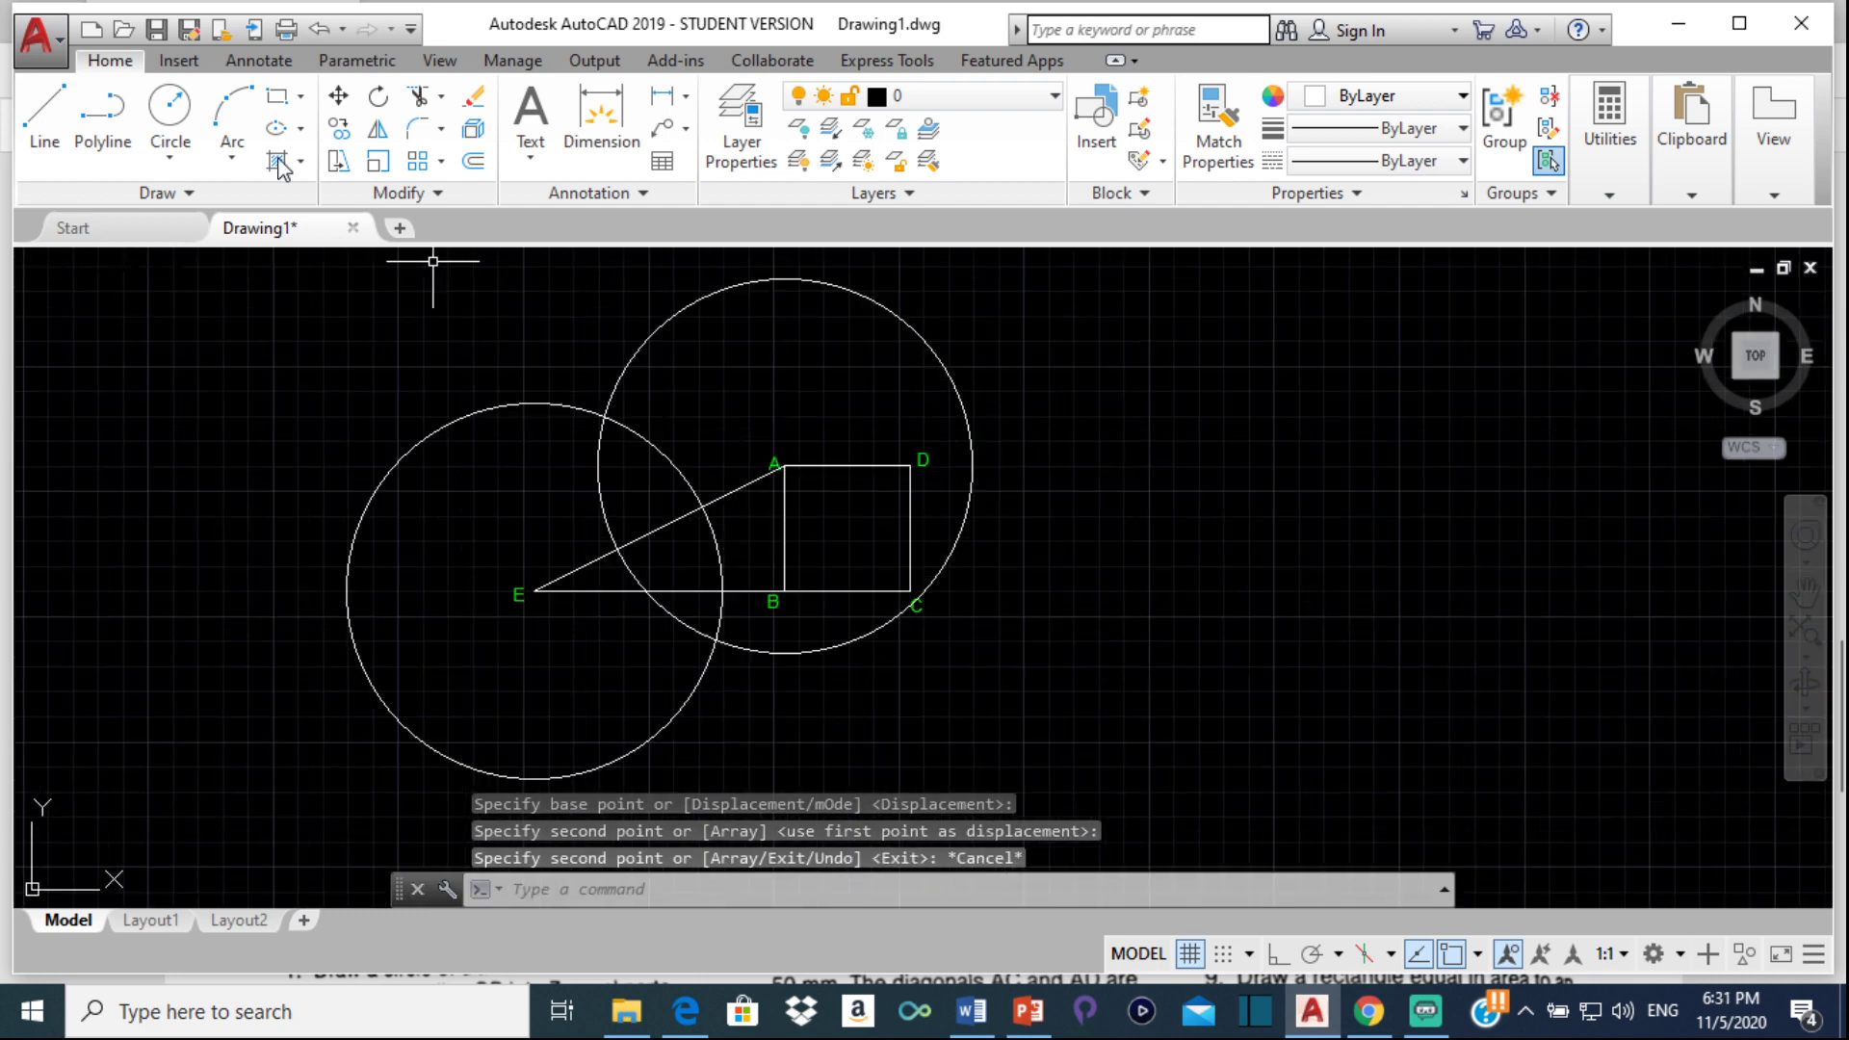
{"action": "left_click", "coordinate": [44, 116]}
{"action": "scroll", "coordinate": [612, 399], "scroll_direction": "up", "scroll_amount": 4}
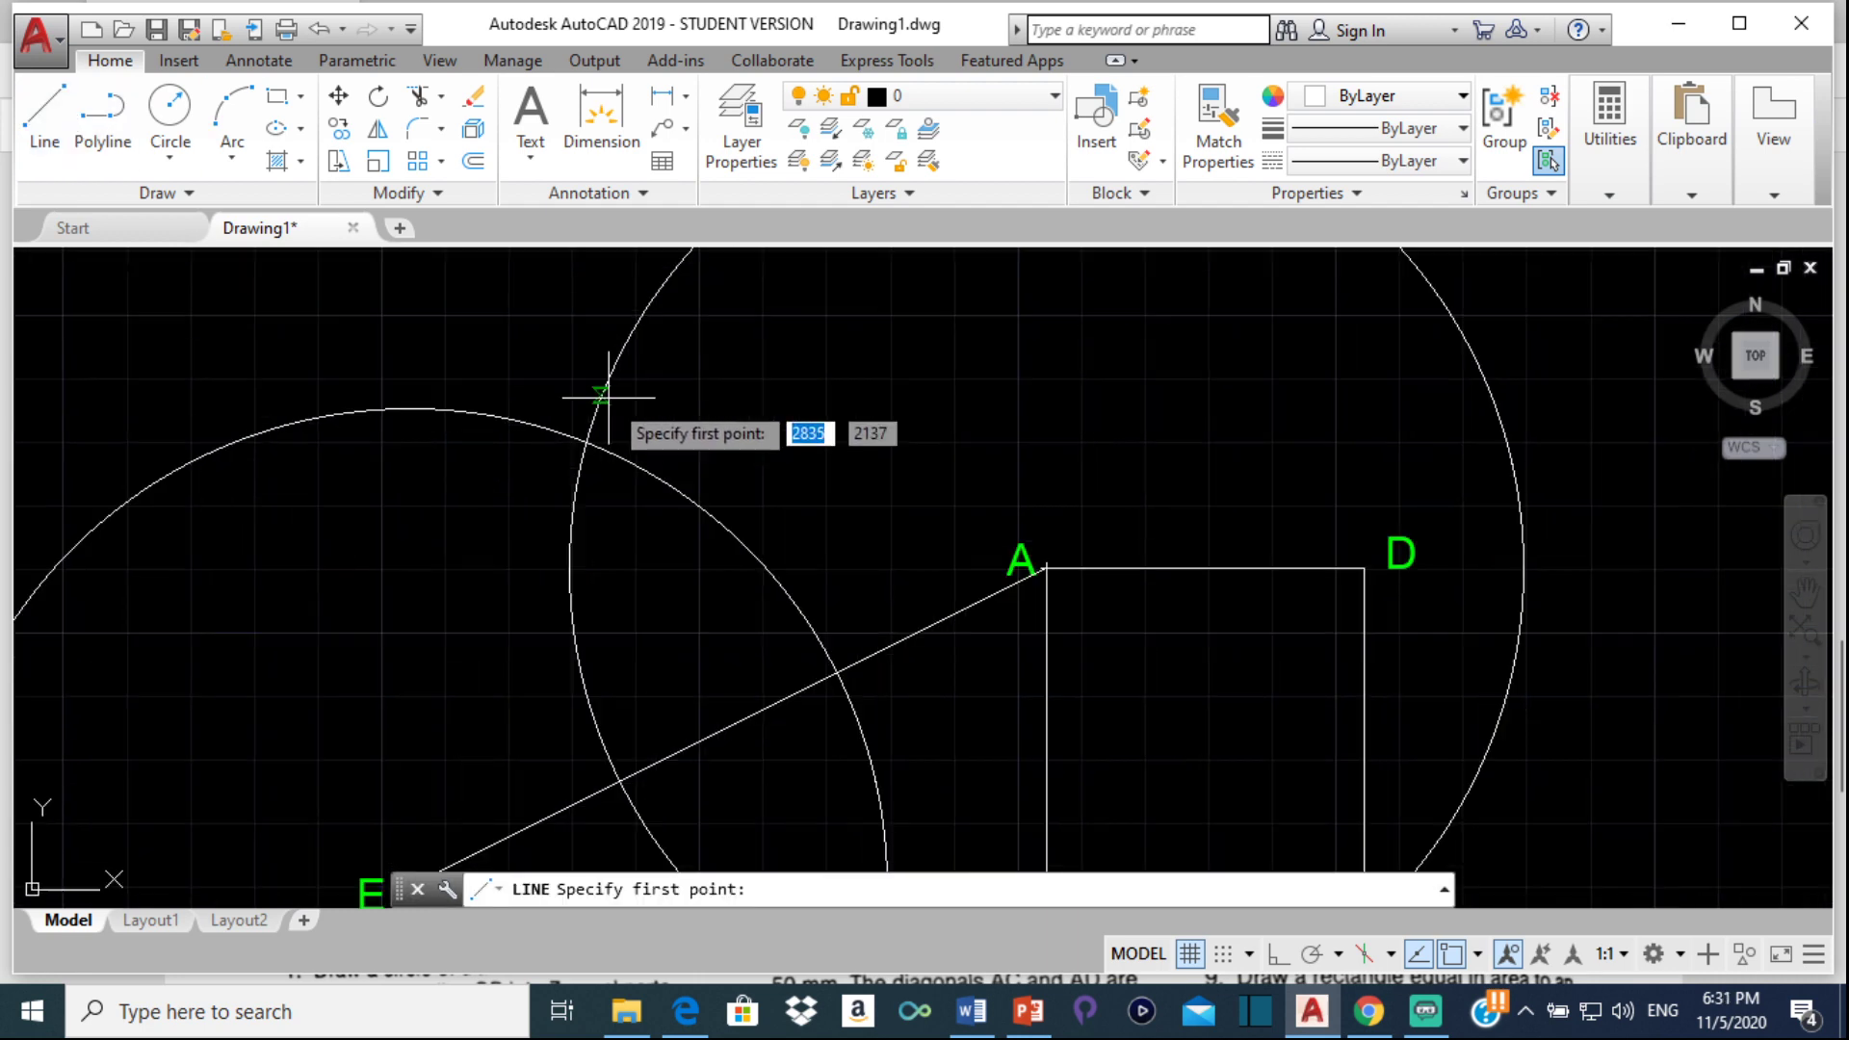
{"action": "left_click", "coordinate": [592, 443]}
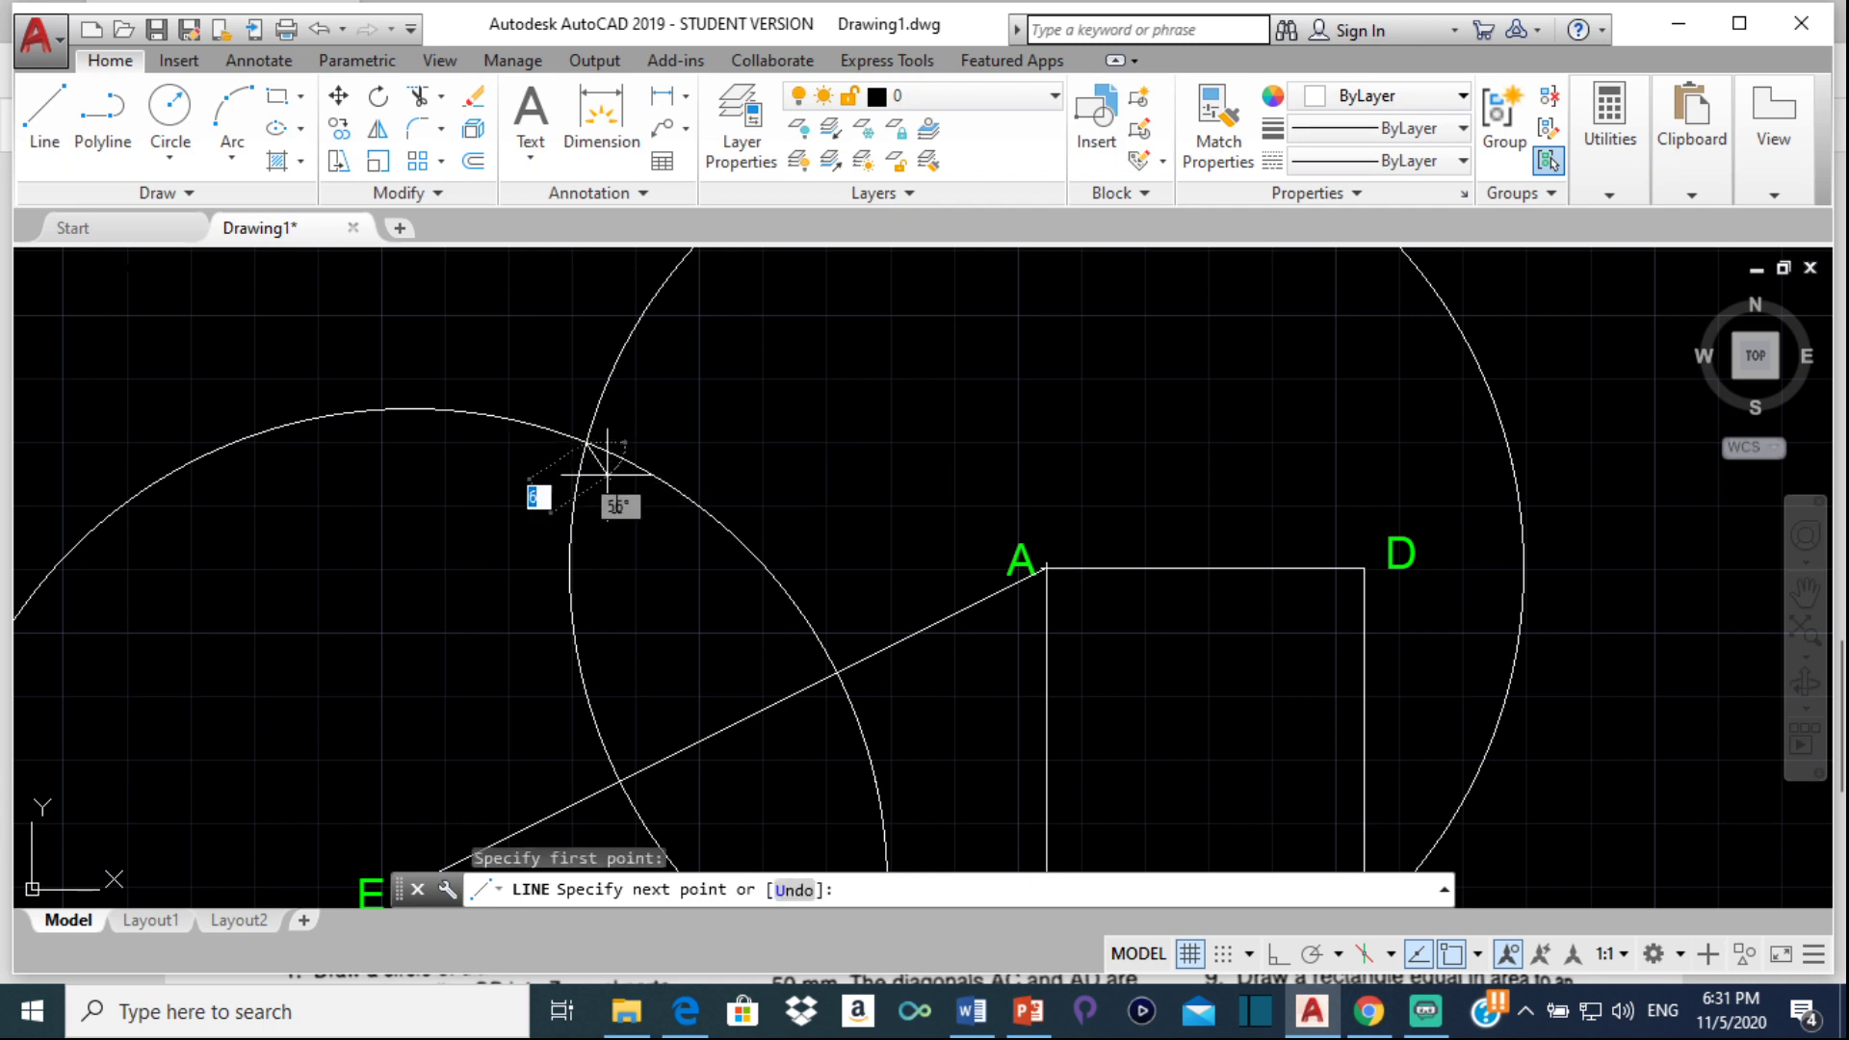
{"action": "scroll", "coordinate": [608, 472], "scroll_direction": "down", "scroll_amount": 3}
{"action": "scroll", "coordinate": [501, 366], "scroll_direction": "up", "scroll_amount": 7}
{"action": "mouse_move", "coordinate": [655, 659]}
{"action": "middle_mouse_down"}
{"action": "mouse_move", "coordinate": [632, 547]}
{"action": "mouse_move", "coordinate": [792, 421]}
{"action": "middle_mouse_up"}
{"action": "scroll", "coordinate": [793, 421], "scroll_direction": "up", "scroll_amount": 2}
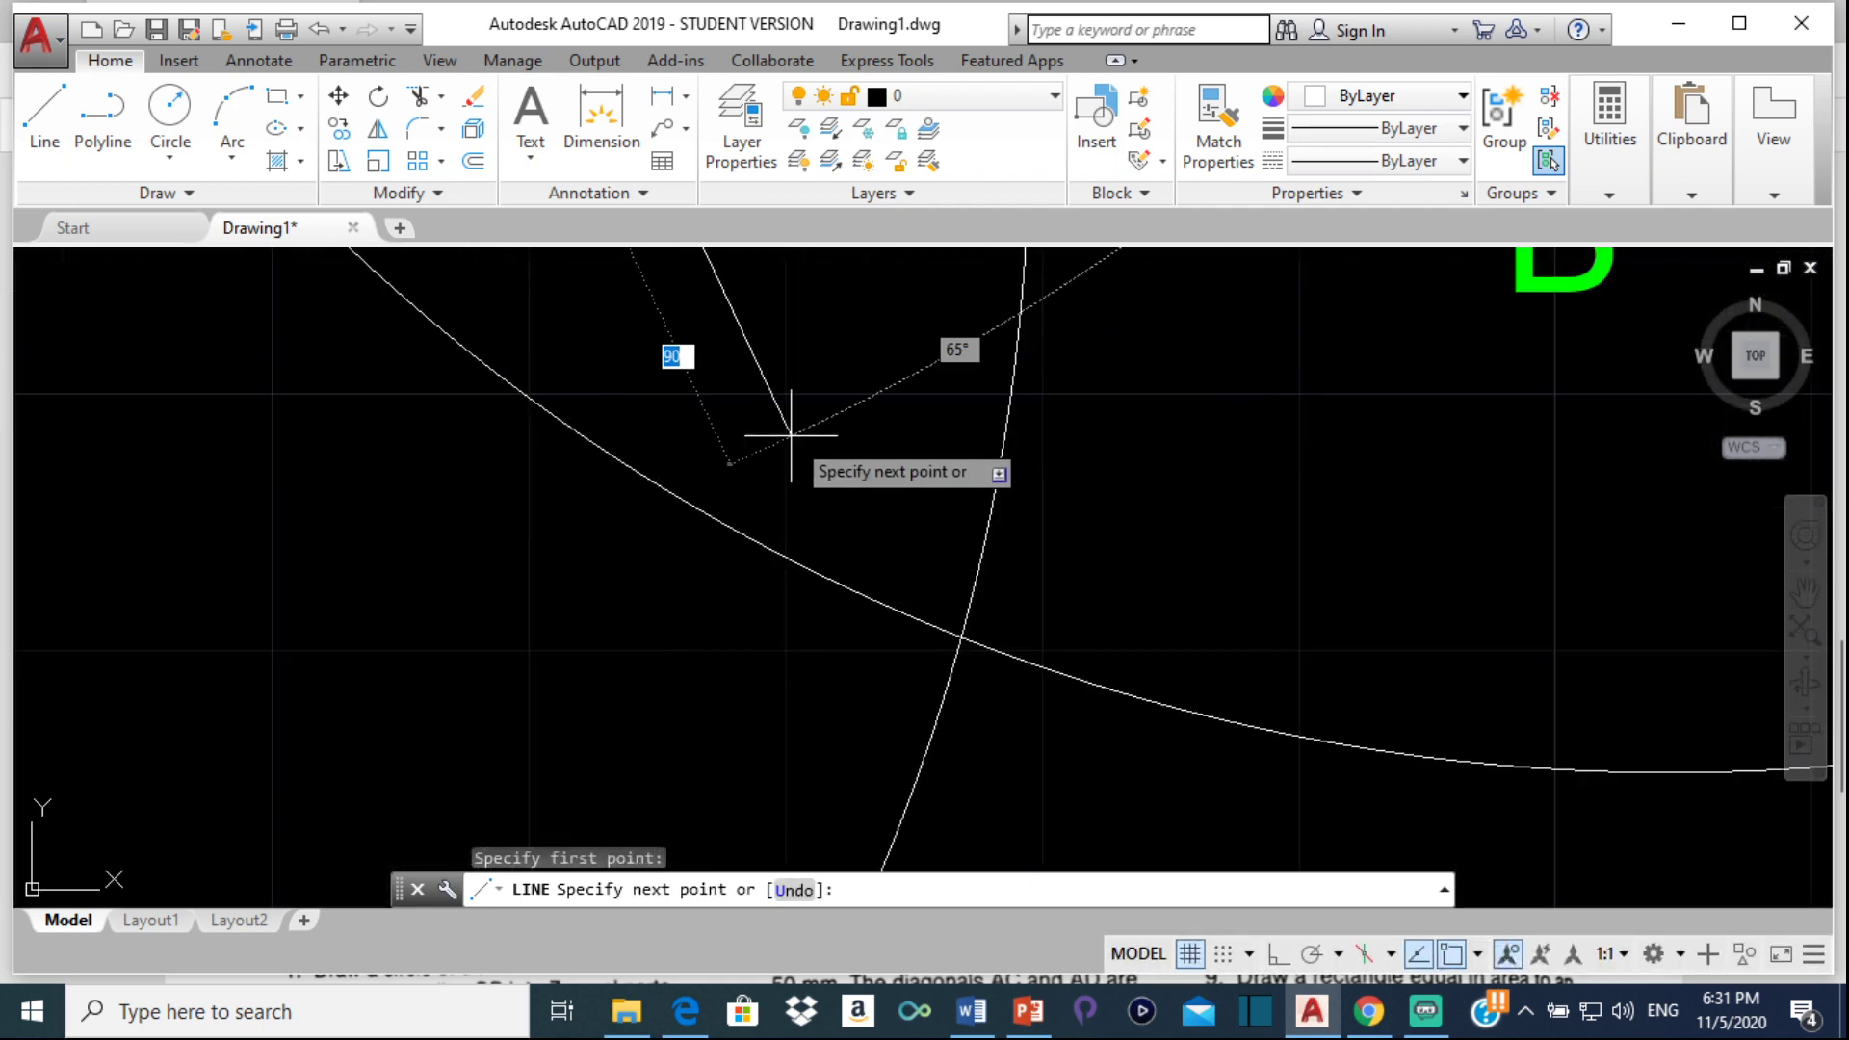
{"action": "left_click", "coordinate": [960, 635]}
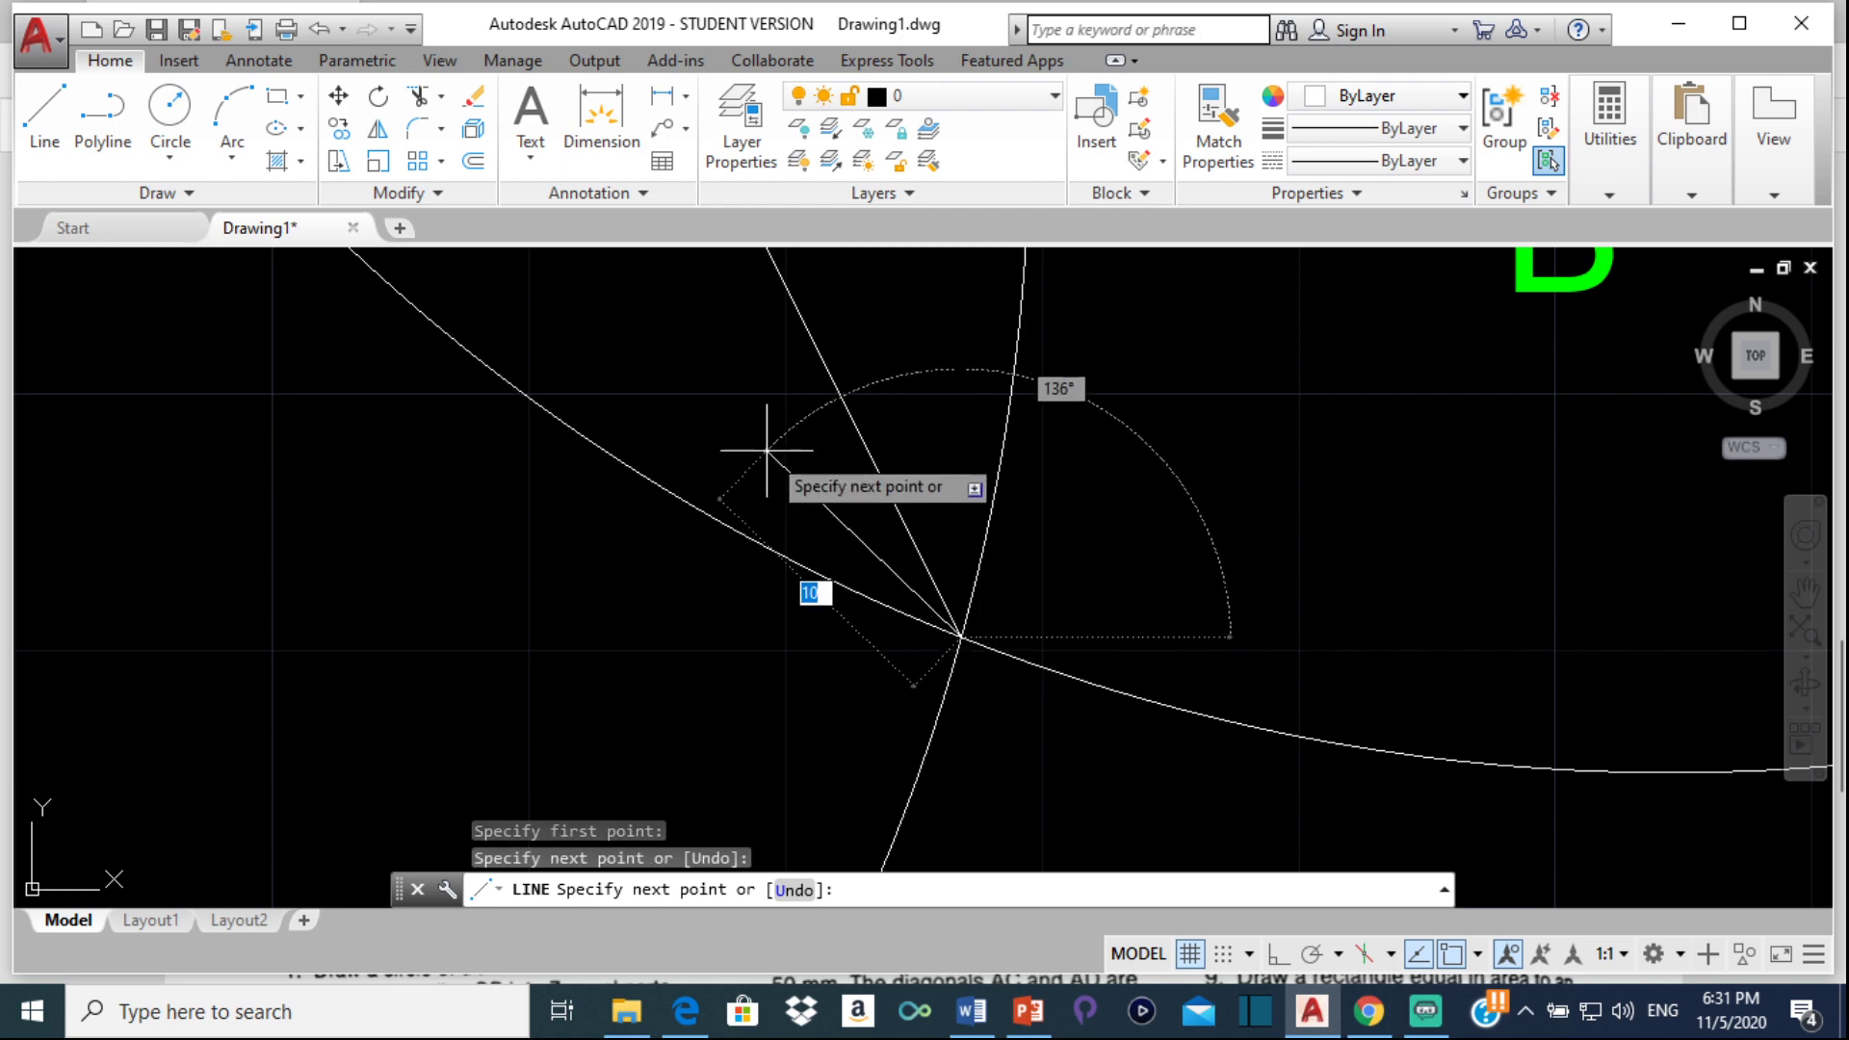
{"action": "key", "text": "Escape"}
Change the colour of both construction circles to dark grey 99,100,102
{"action": "scroll", "coordinate": [846, 392], "scroll_direction": "down", "scroll_amount": 5}
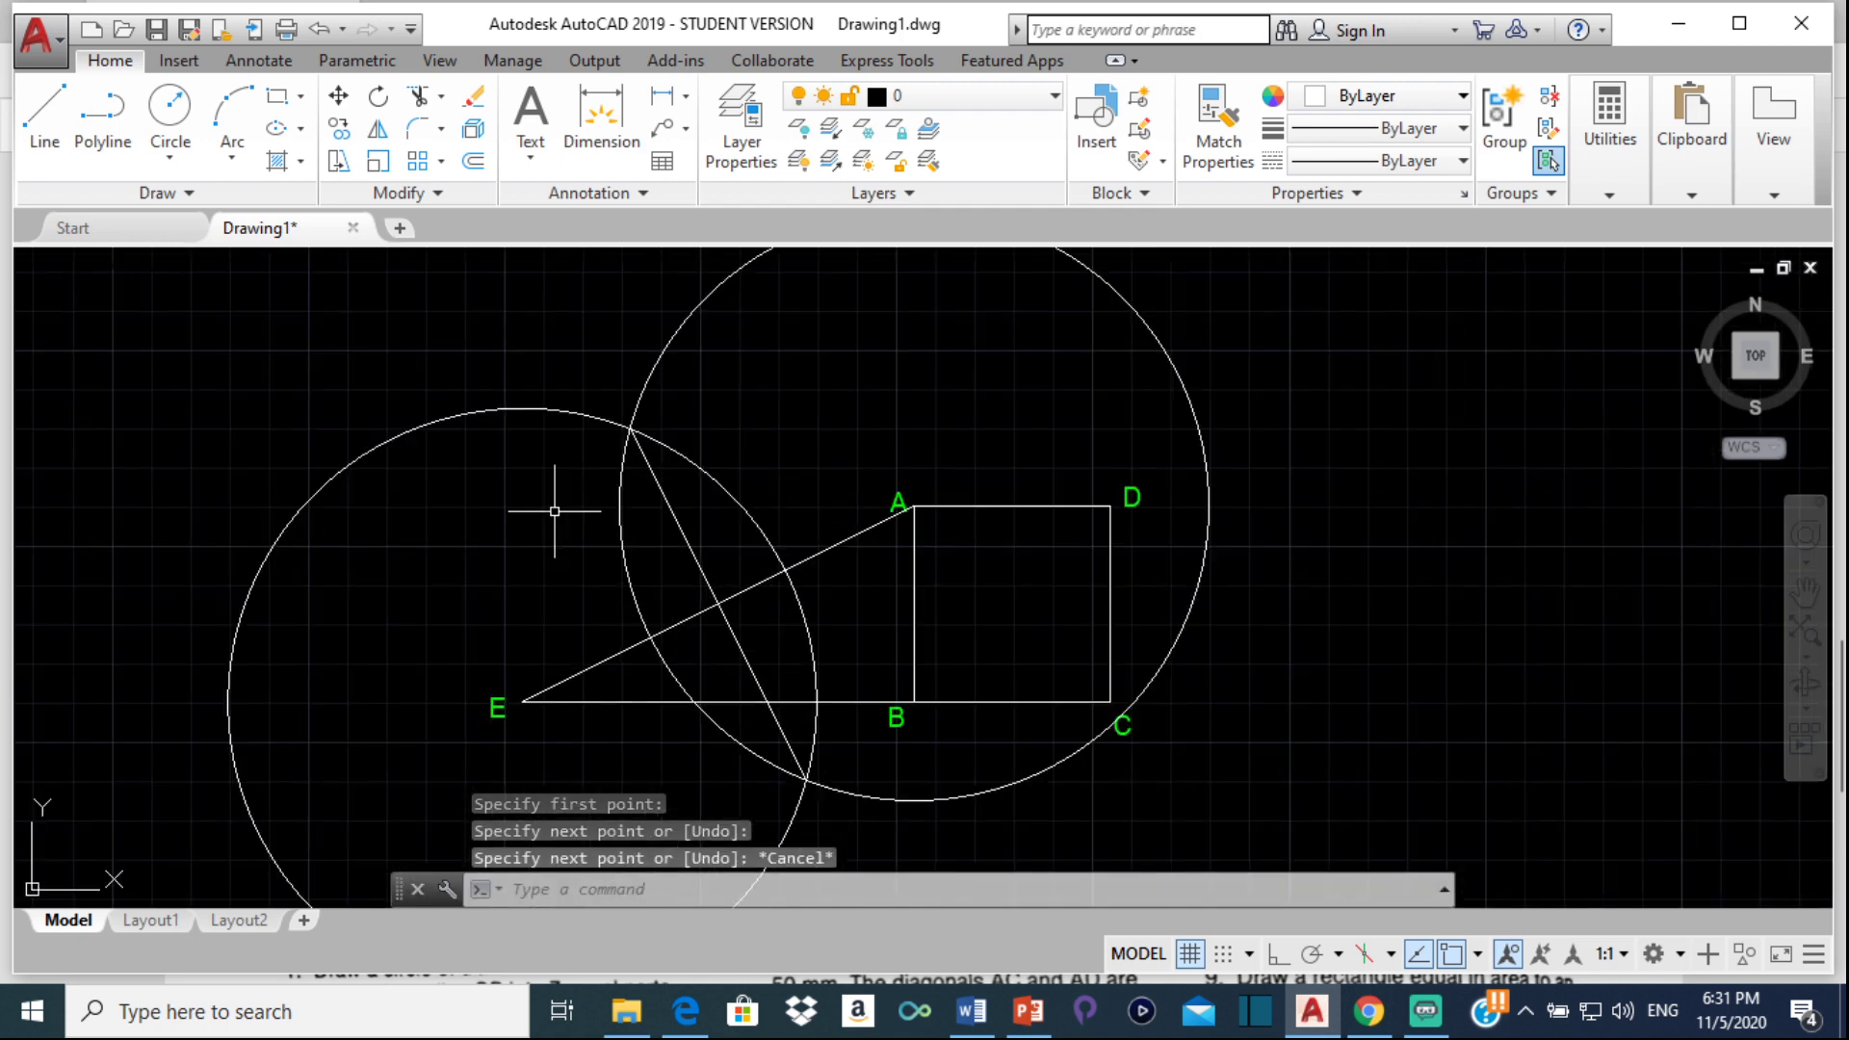
{"action": "scroll", "coordinate": [600, 539], "scroll_direction": "up", "scroll_amount": 2}
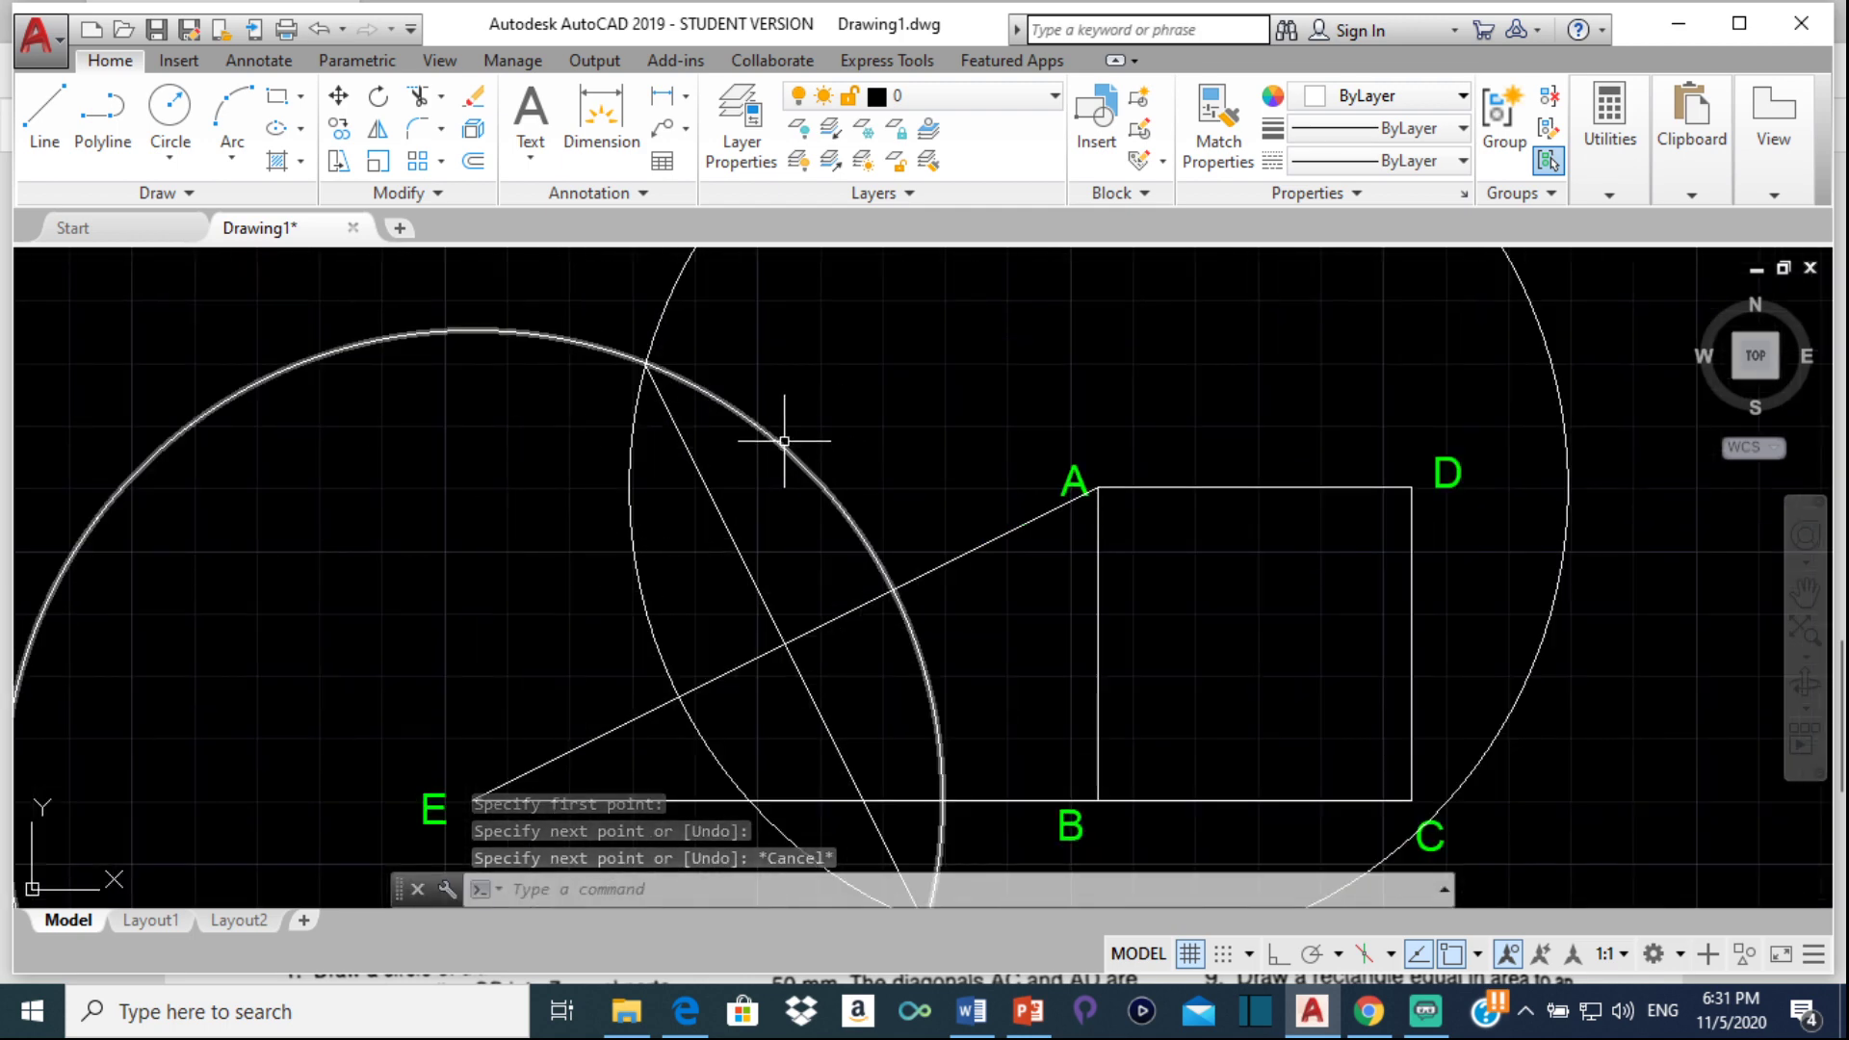
{"action": "left_click", "coordinate": [764, 404]}
{"action": "left_click", "coordinate": [671, 373]}
{"action": "left_click", "coordinate": [665, 296]}
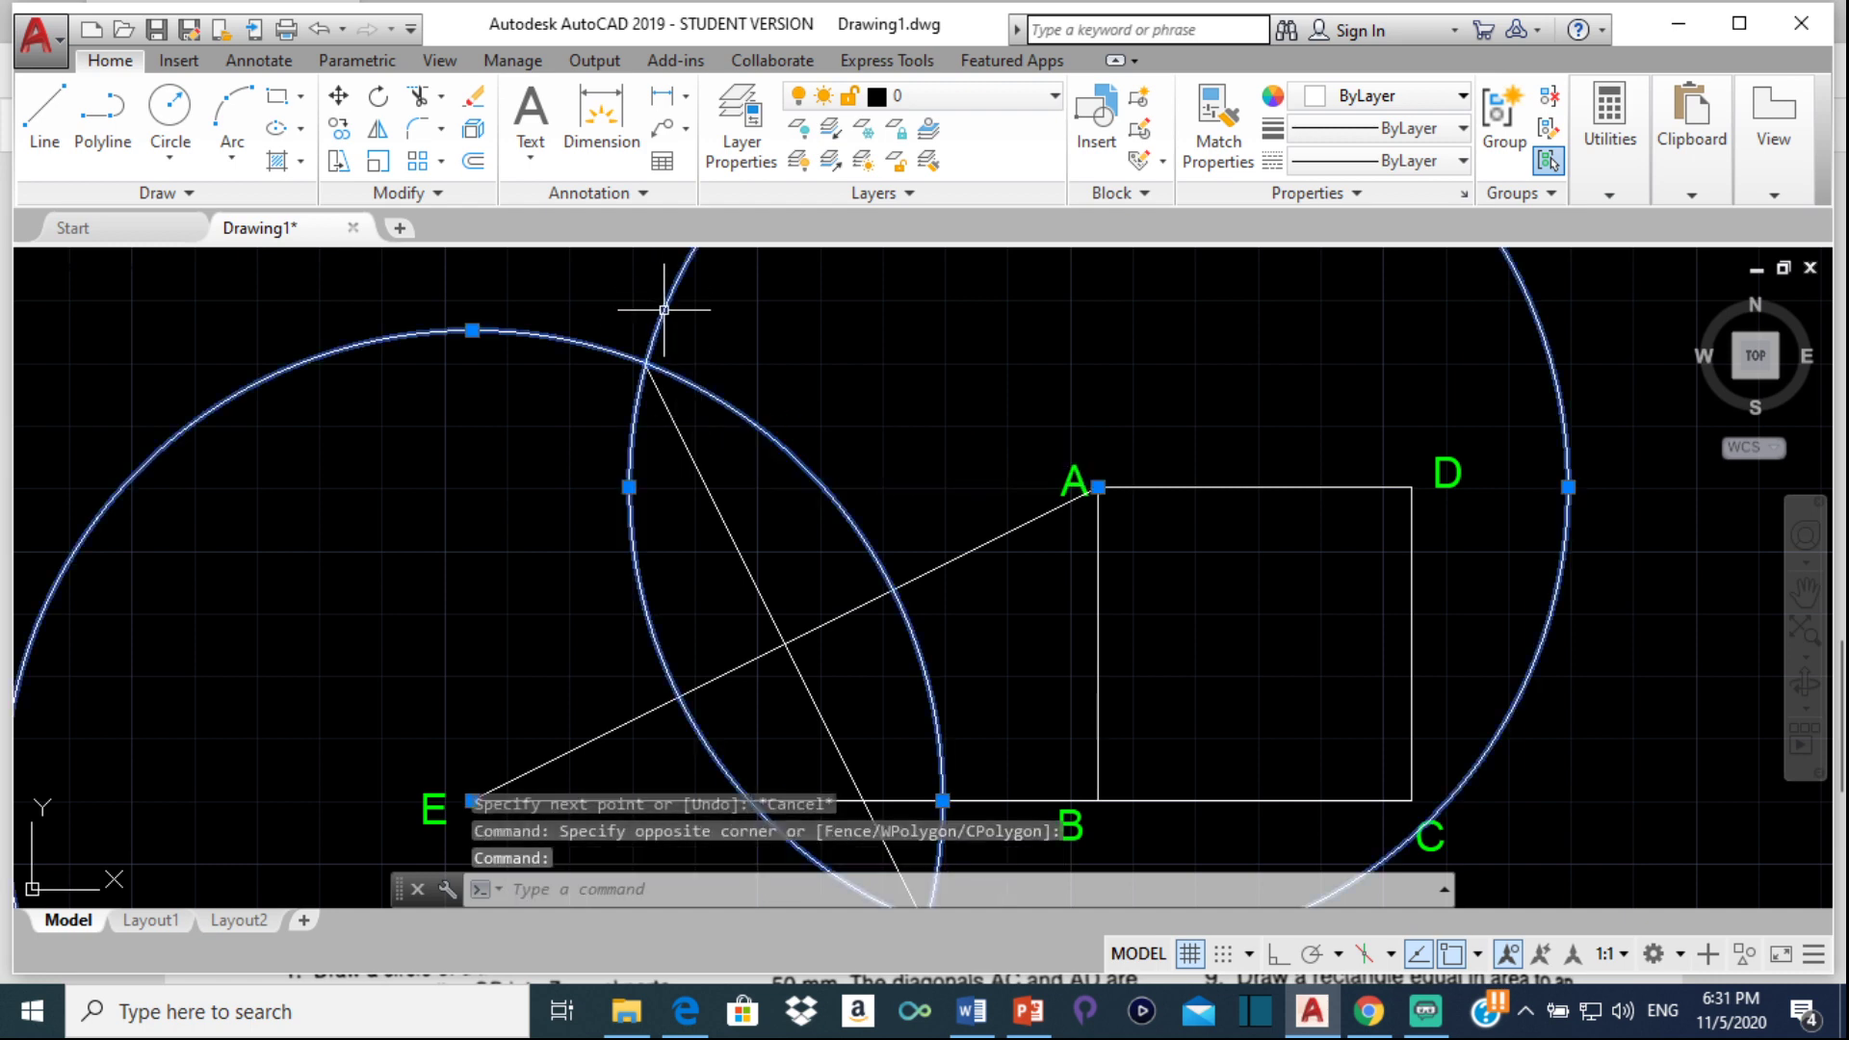
{"action": "left_click", "coordinate": [1428, 96]}
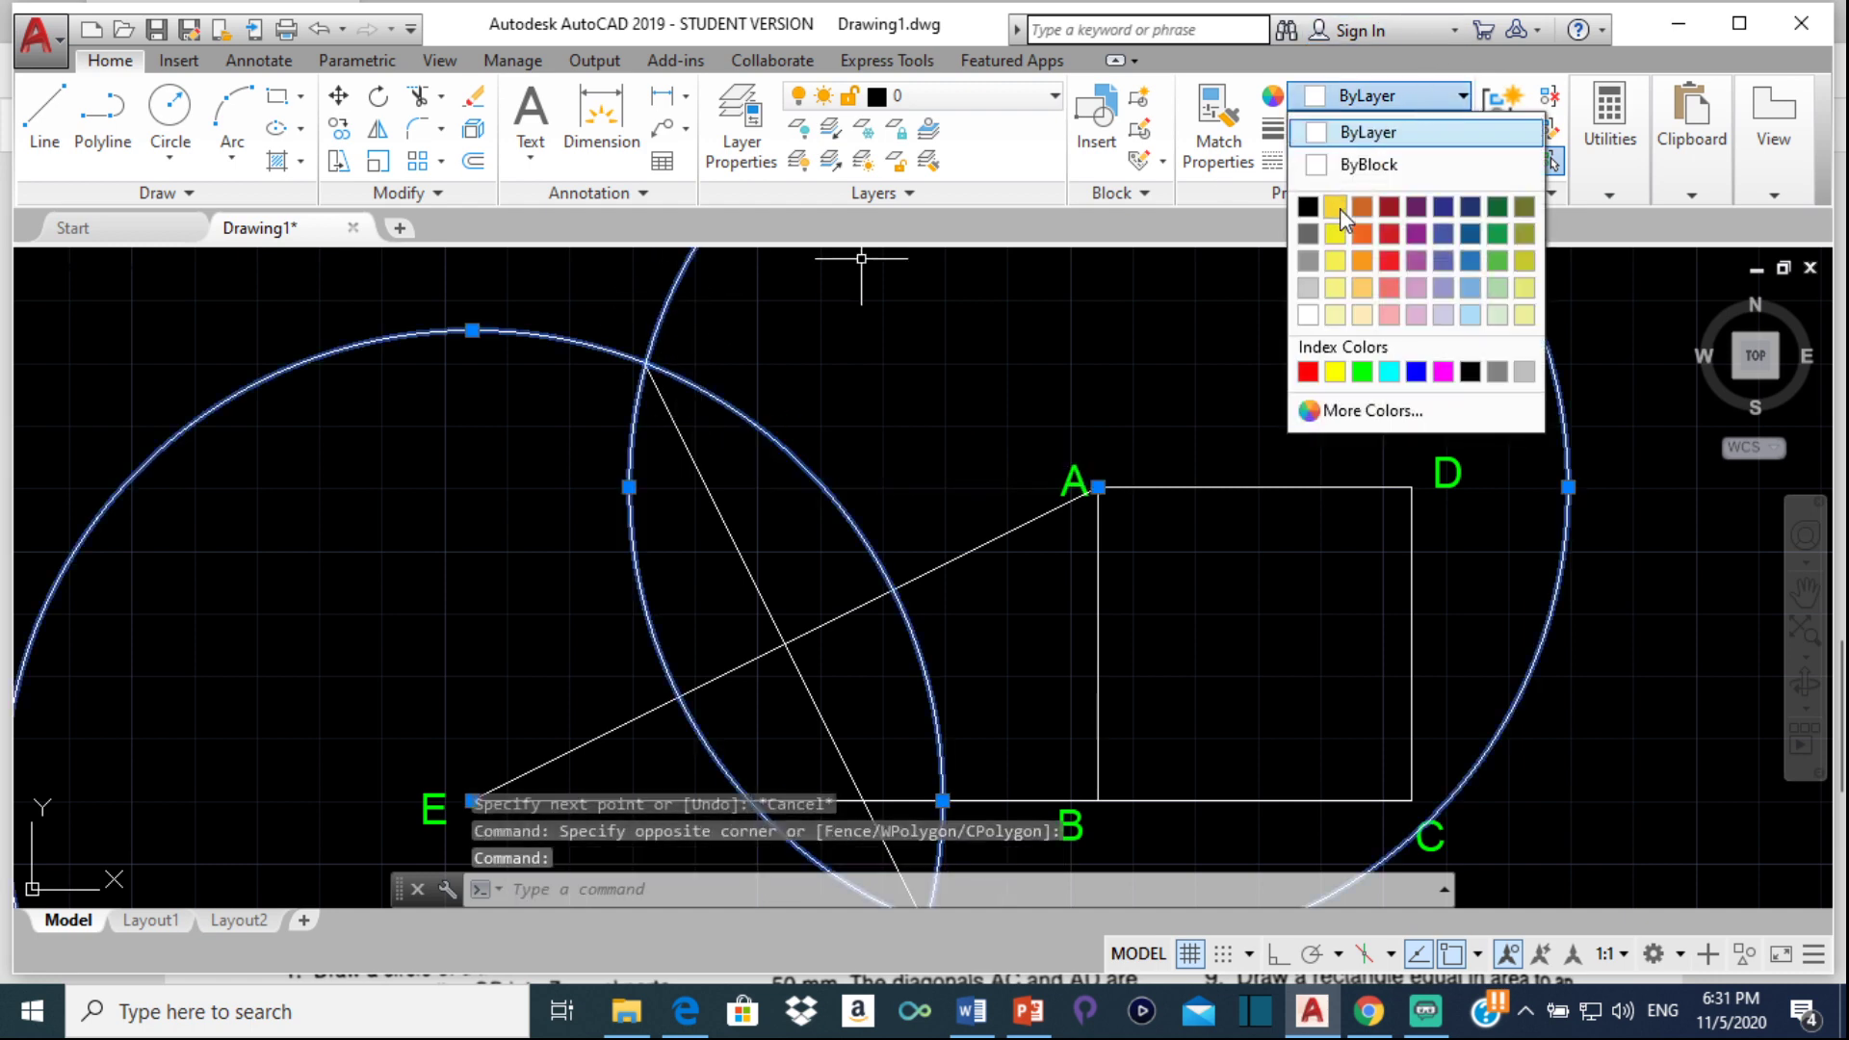
{"action": "left_click", "coordinate": [1306, 232]}
{"action": "key", "text": "Escape"}
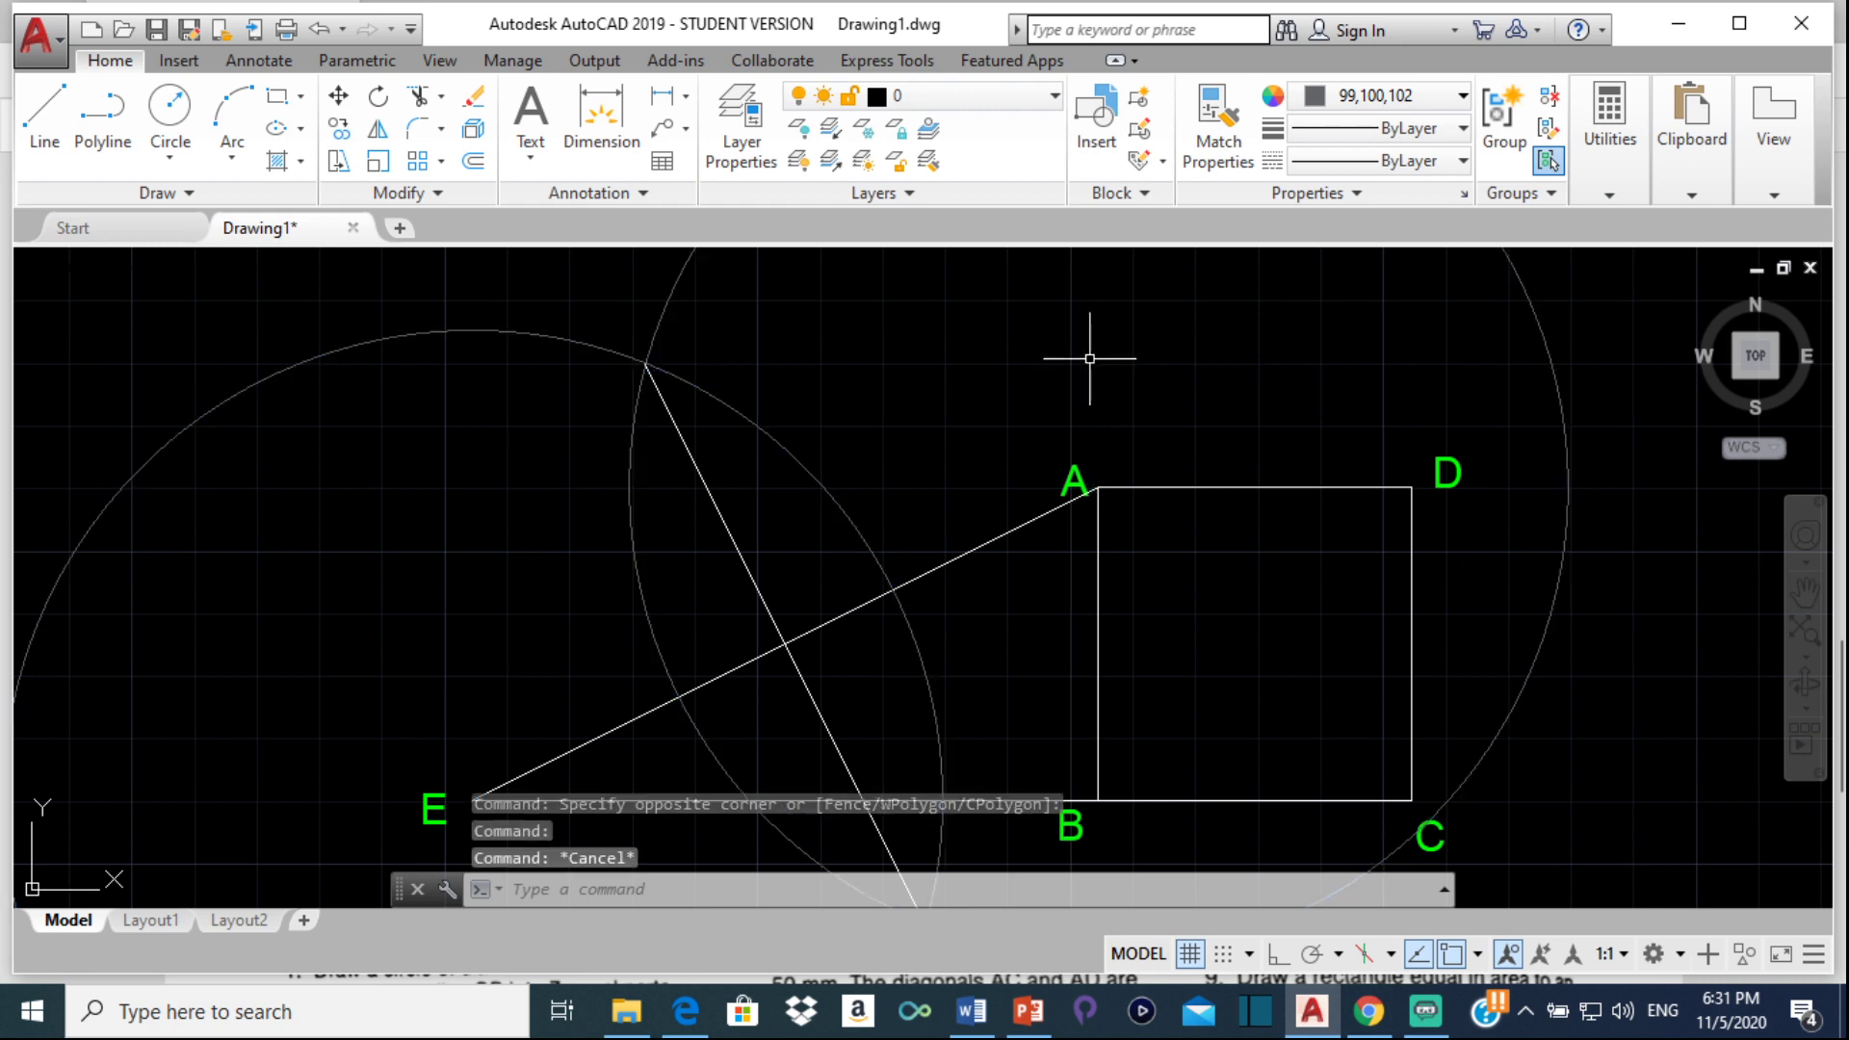
Check the construction instructions in Equal area.pdf, return to AutoCAD and copy label E to just below where the bisector crosses EB
{"action": "scroll", "coordinate": [1089, 362], "scroll_direction": "down", "scroll_amount": 4}
{"action": "scroll", "coordinate": [1004, 527], "scroll_direction": "up", "scroll_amount": 3}
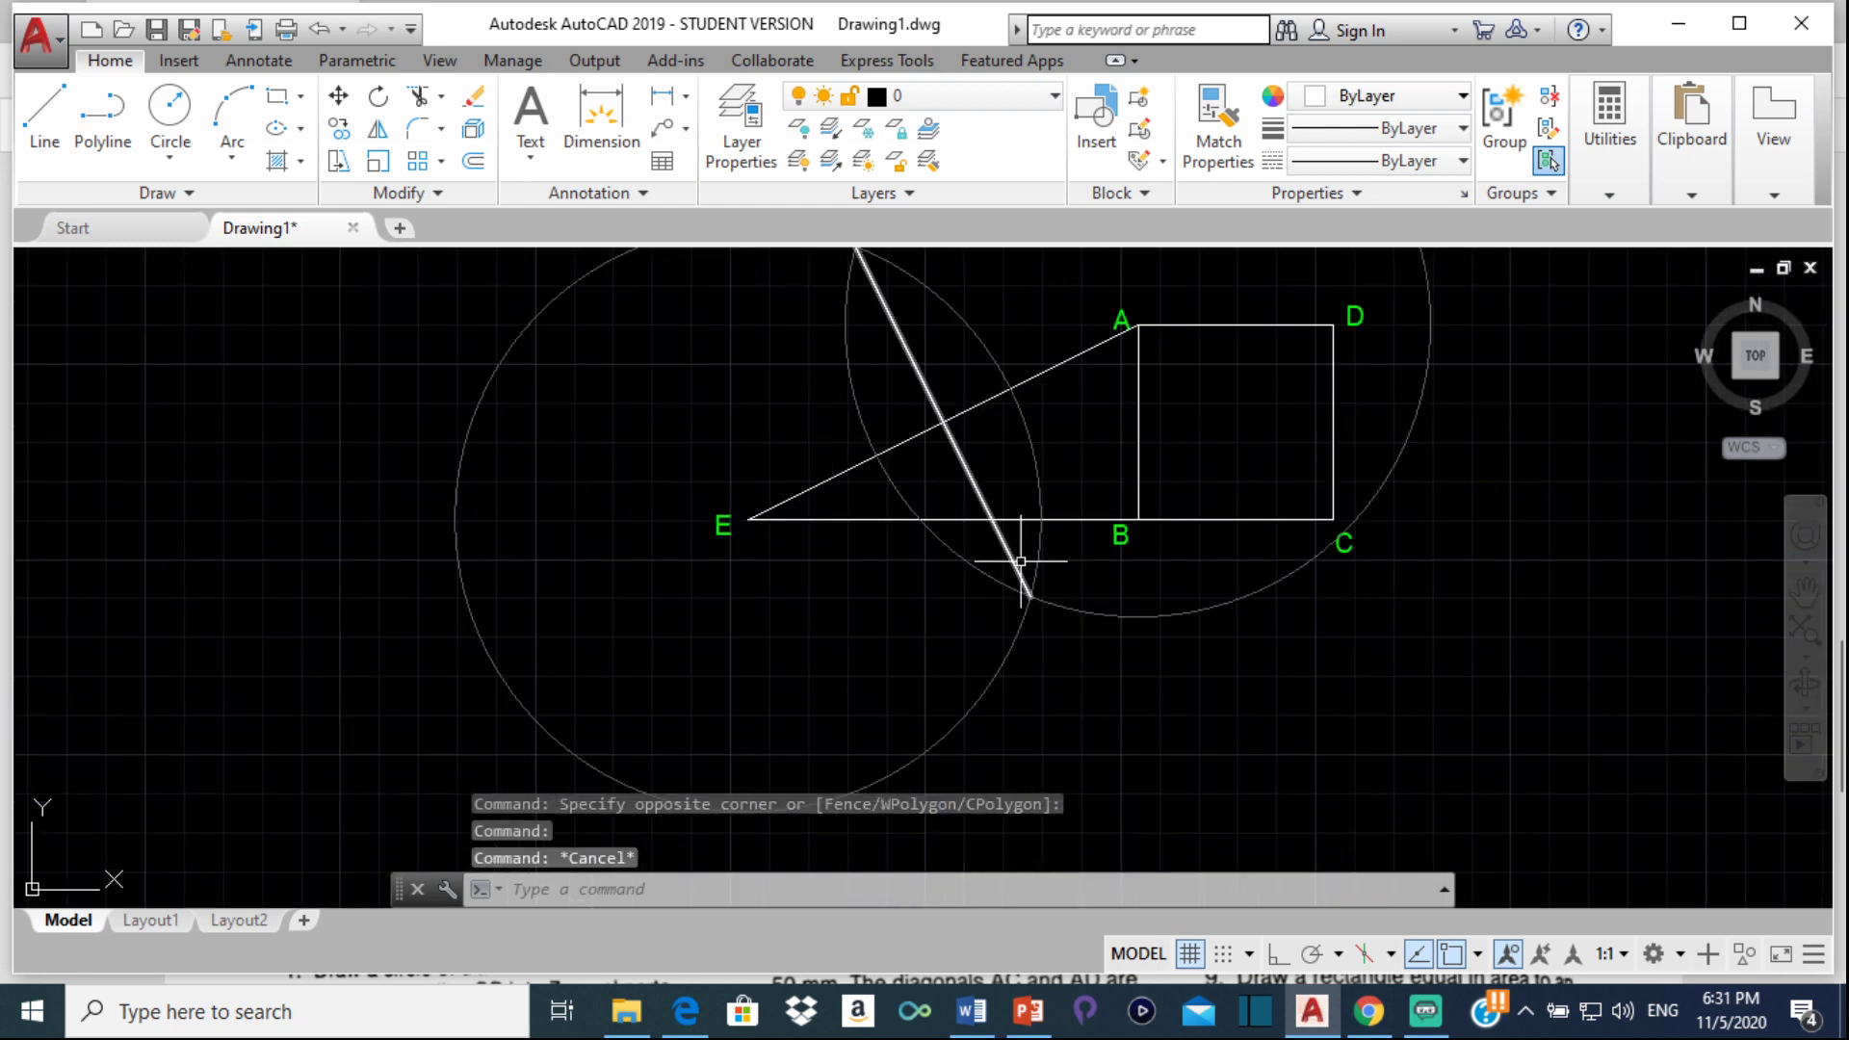
{"action": "mouse_move", "coordinate": [1067, 464]}
{"action": "middle_mouse_down"}
{"action": "mouse_move", "coordinate": [1081, 478]}
{"action": "mouse_move", "coordinate": [983, 515]}
{"action": "middle_mouse_up"}
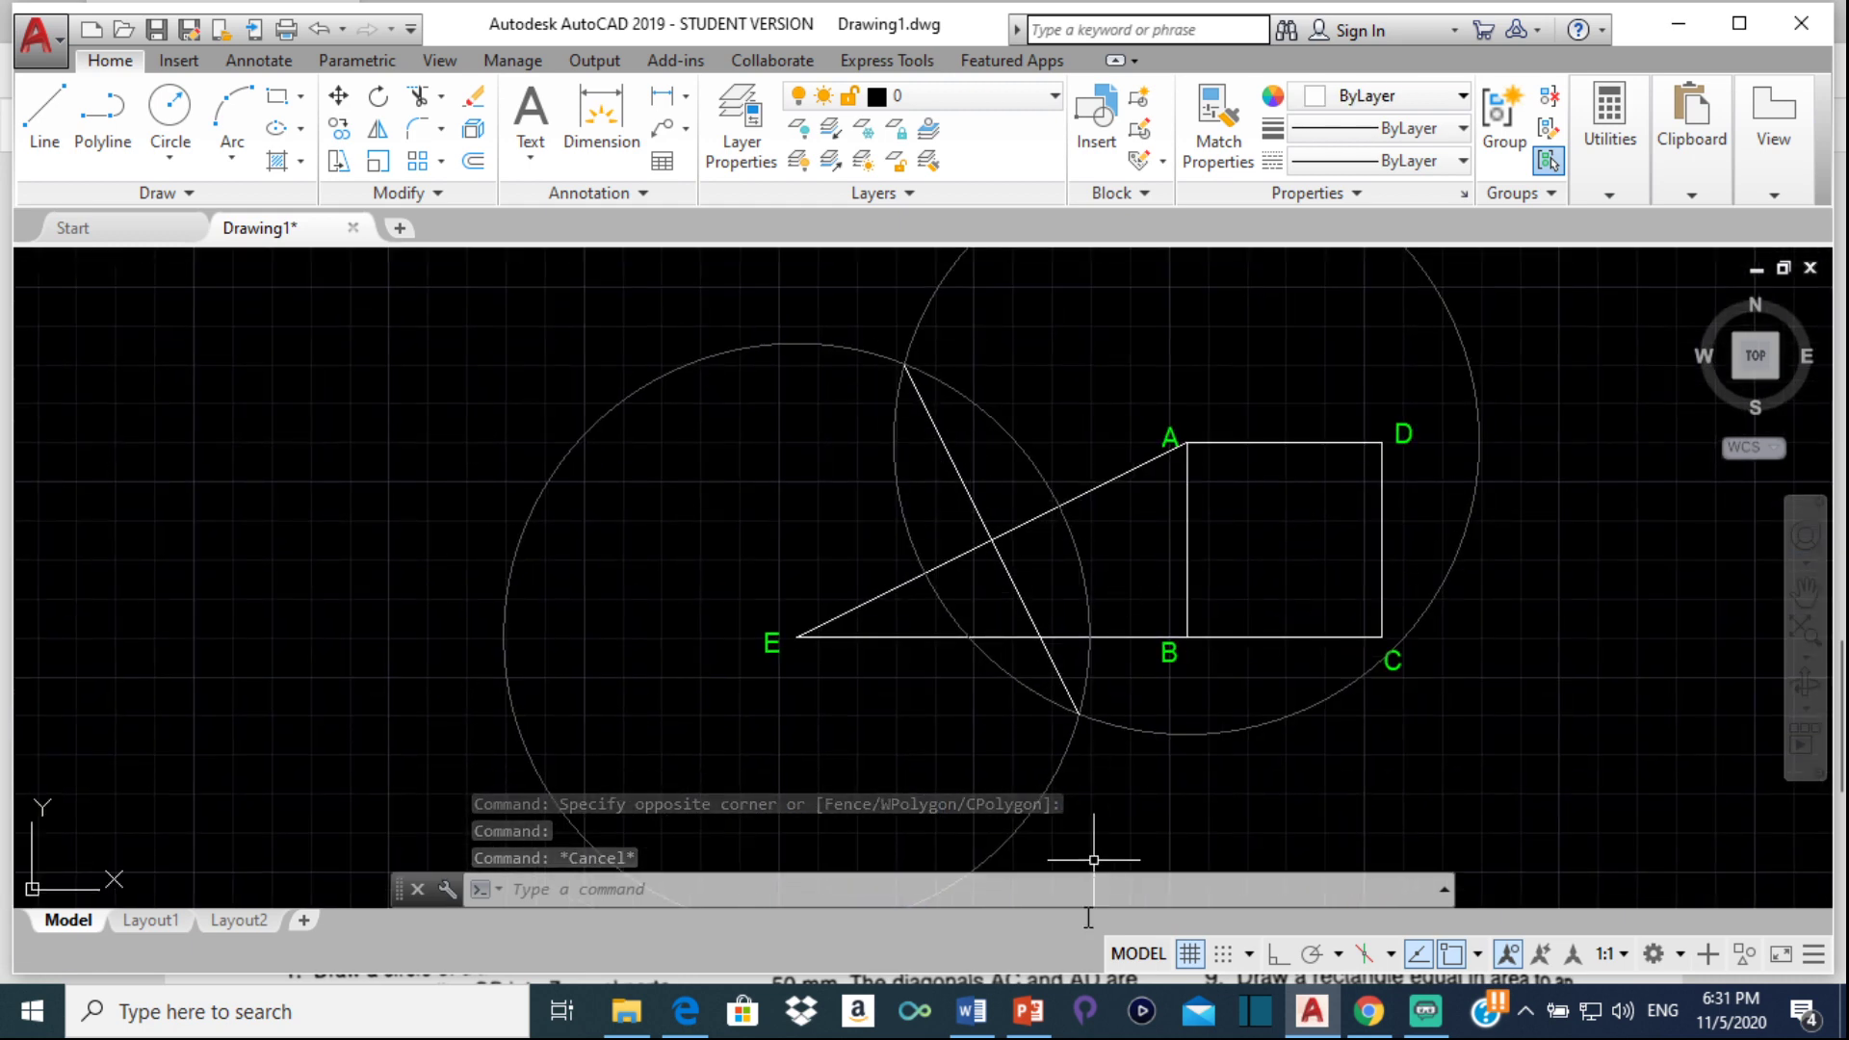
{"action": "left_click", "coordinate": [685, 1023]}
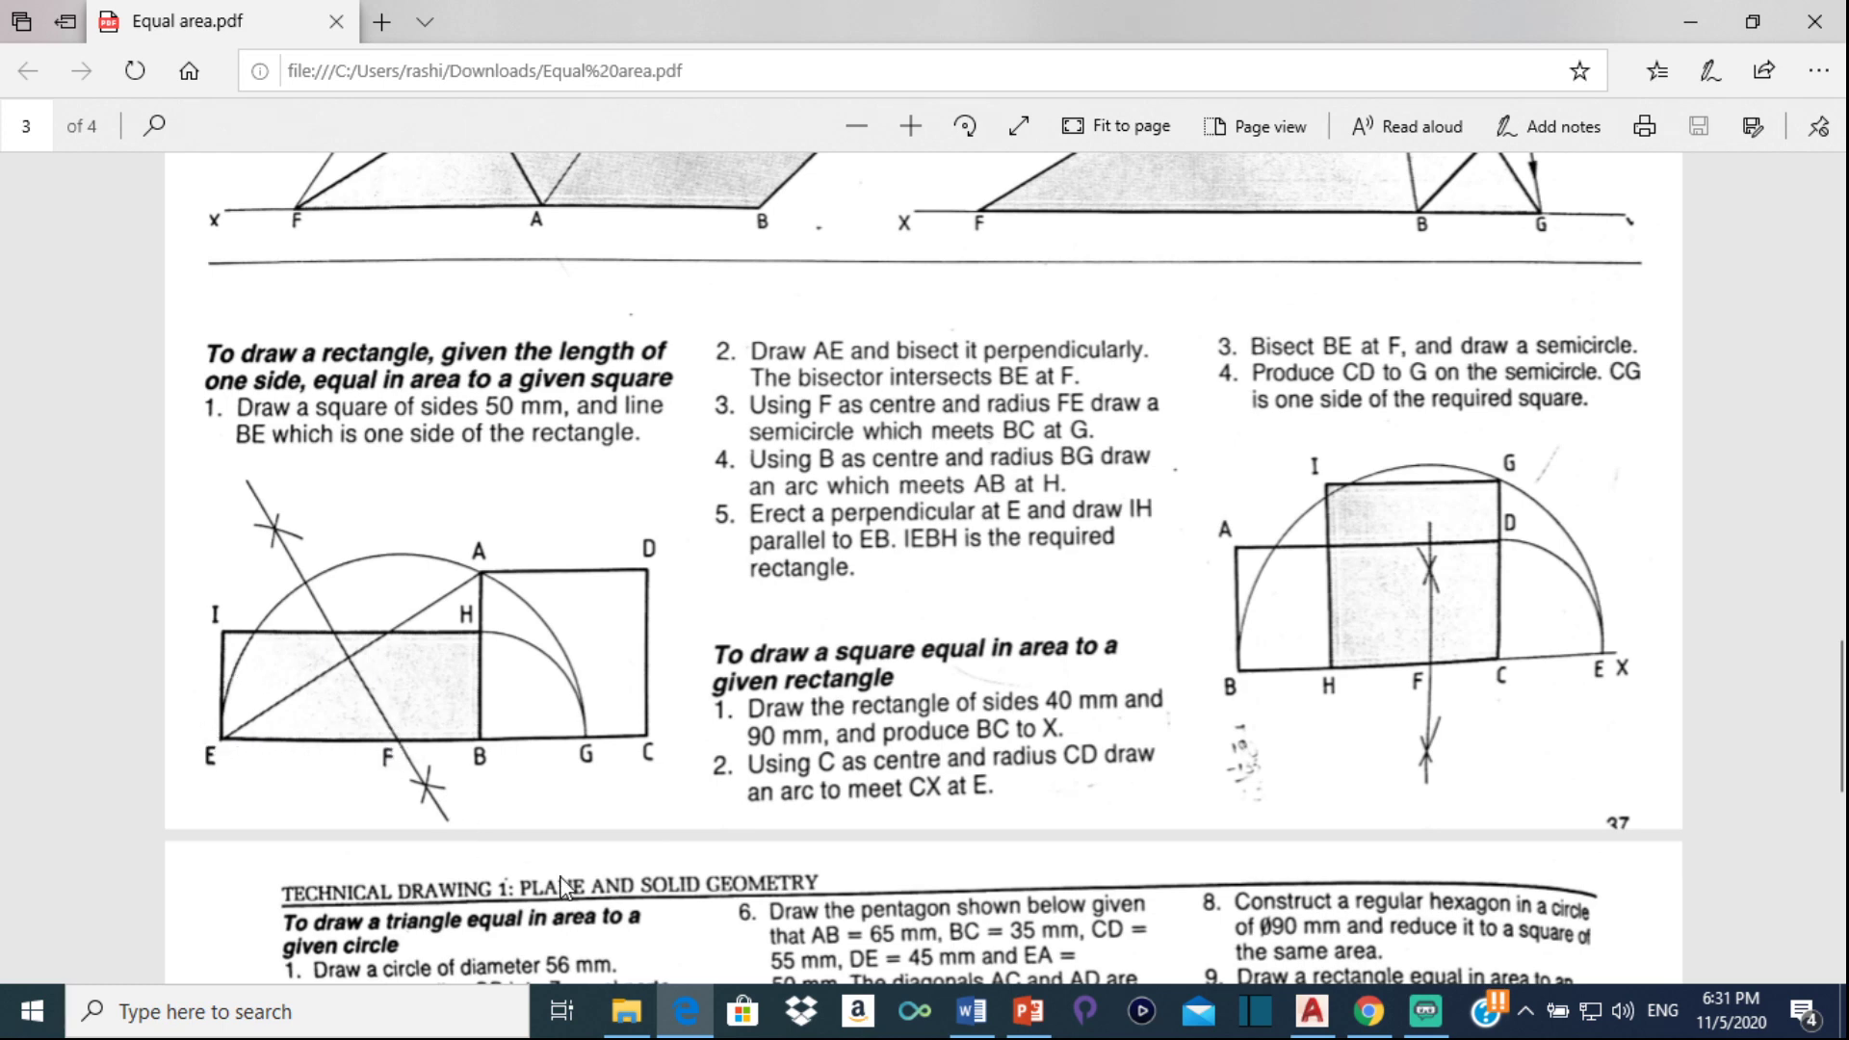
{"action": "left_click", "coordinate": [1312, 1011]}
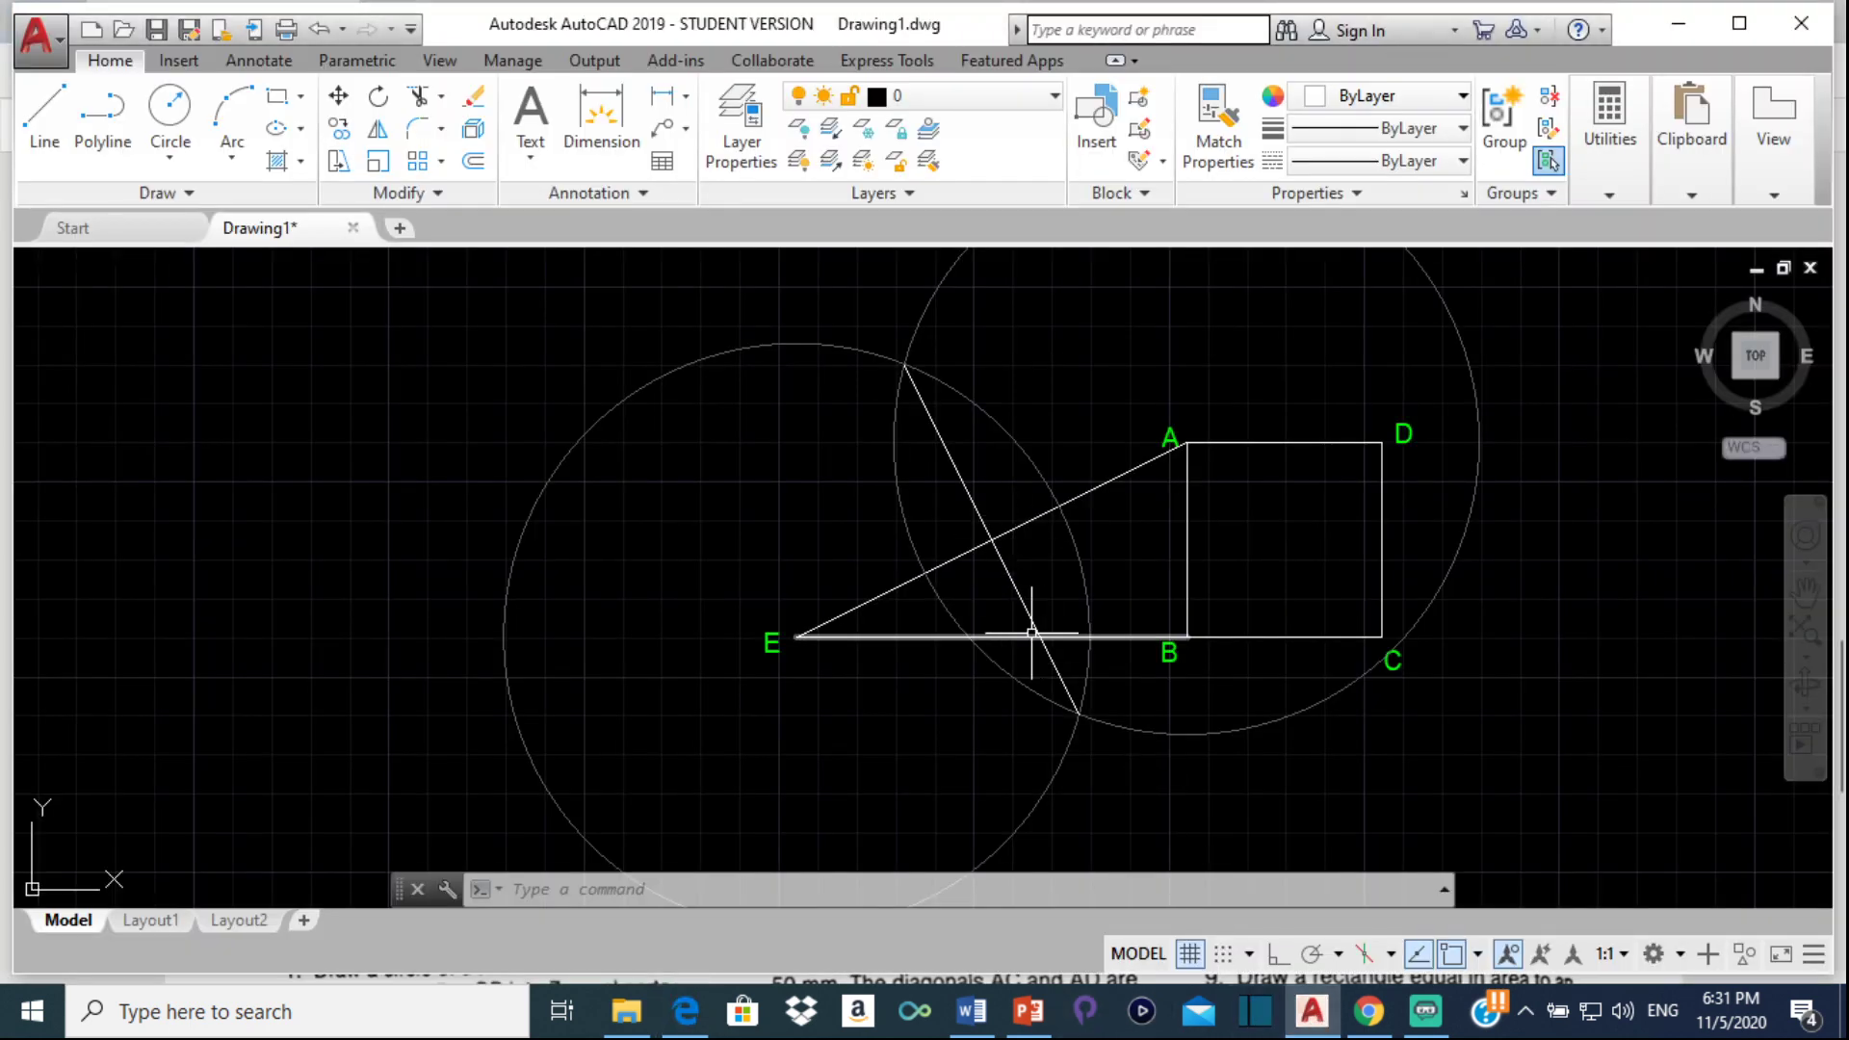
{"action": "left_click", "coordinate": [782, 636]}
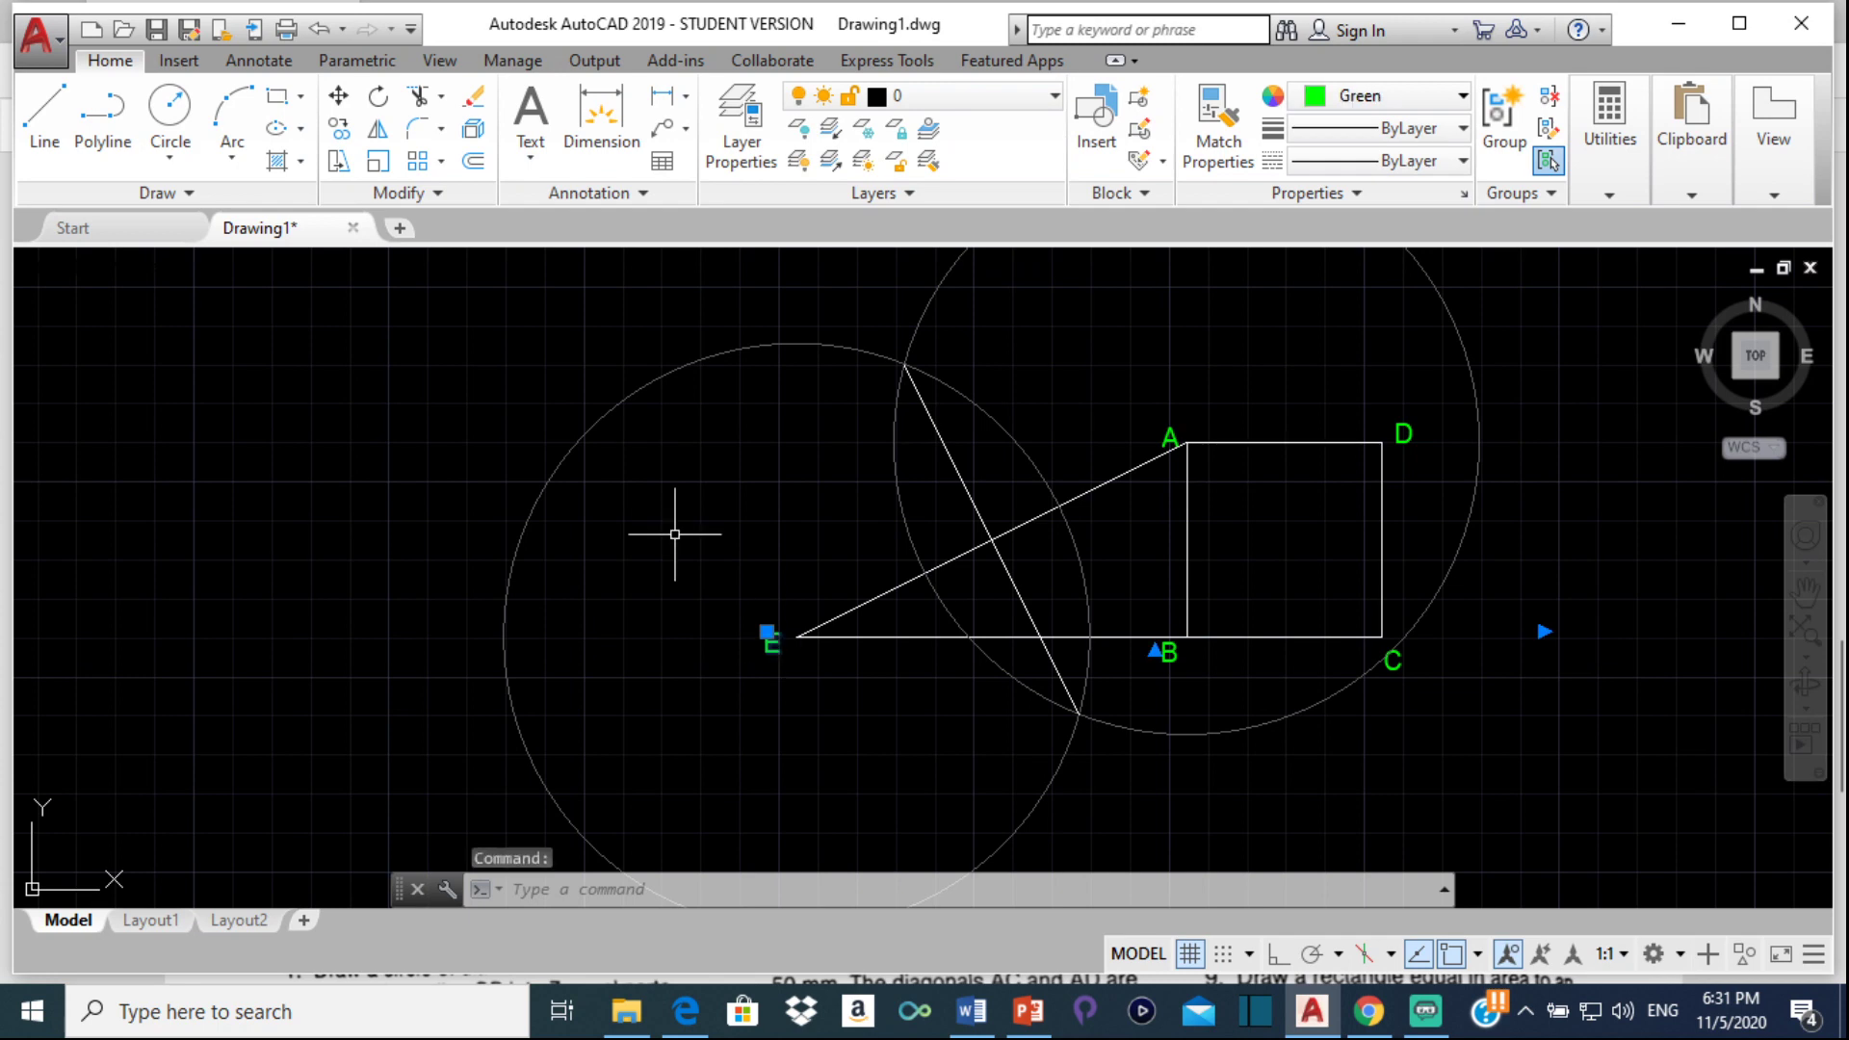
{"action": "left_click", "coordinate": [338, 129]}
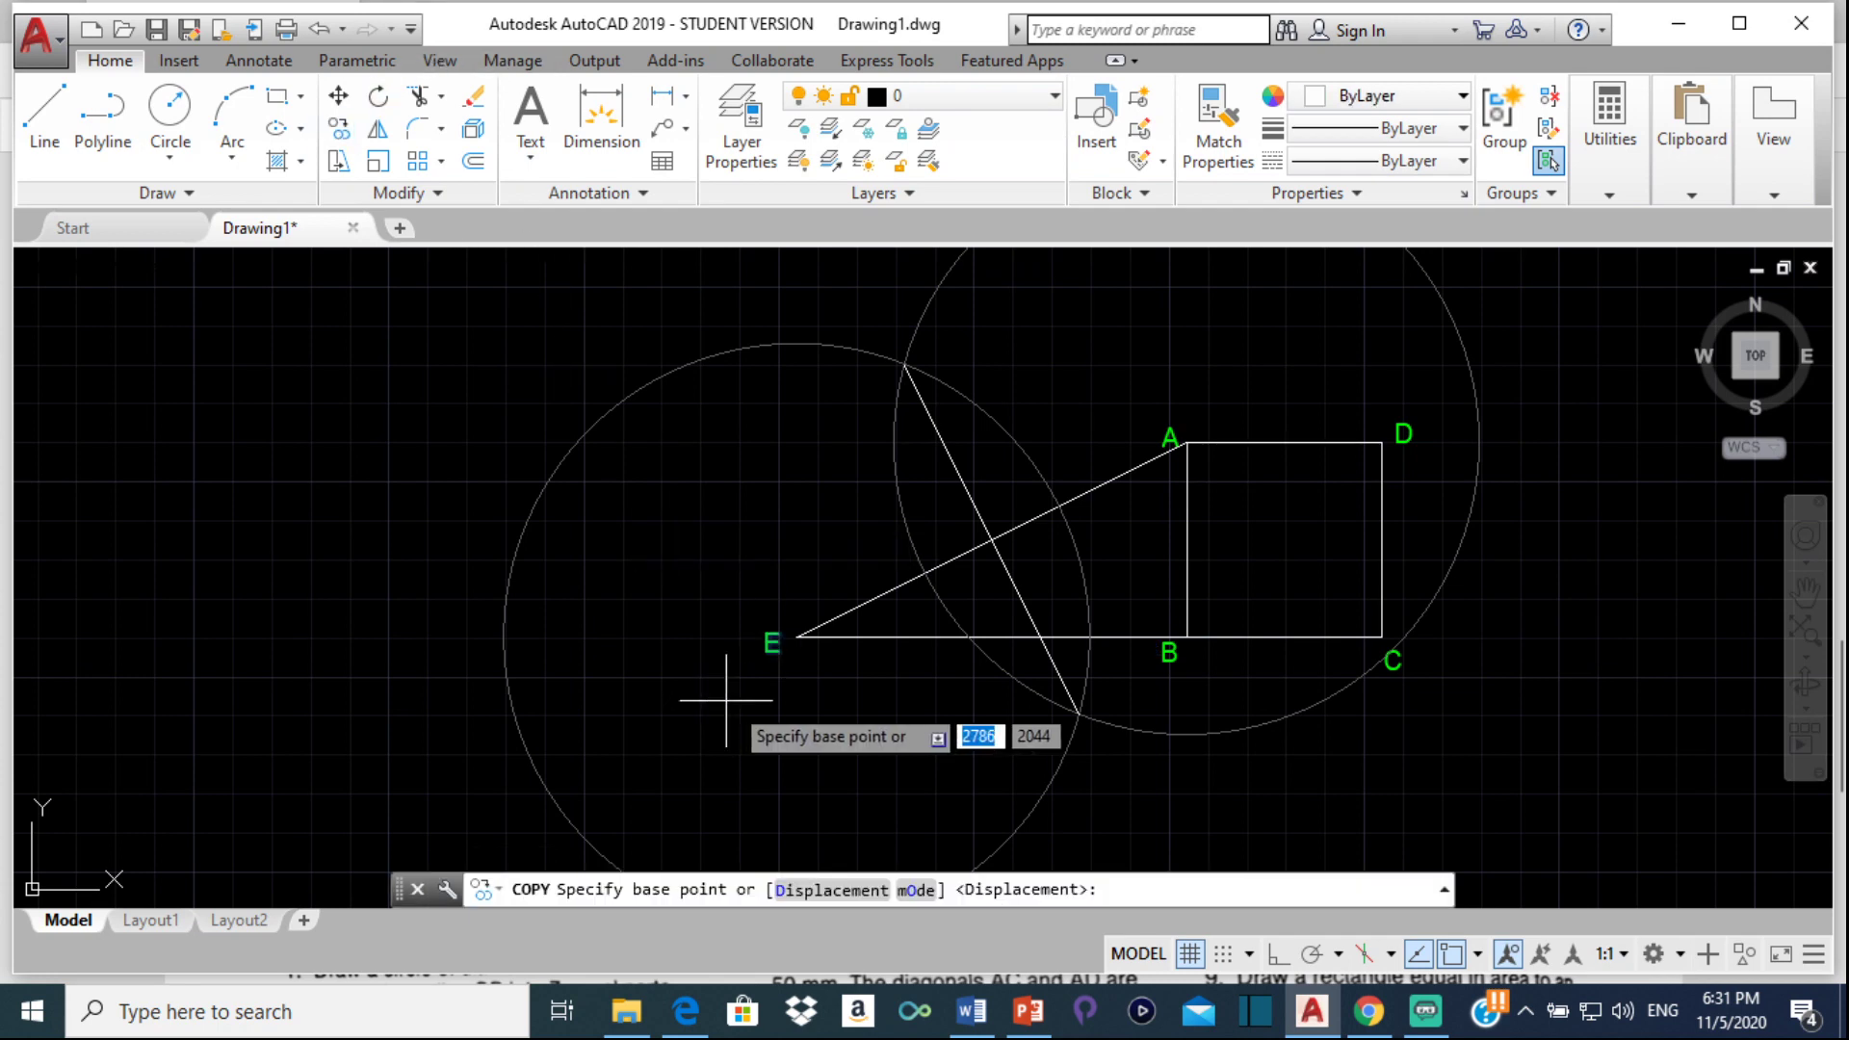
{"action": "left_click", "coordinate": [768, 633]}
{"action": "scroll", "coordinate": [974, 658], "scroll_direction": "up", "scroll_amount": 5}
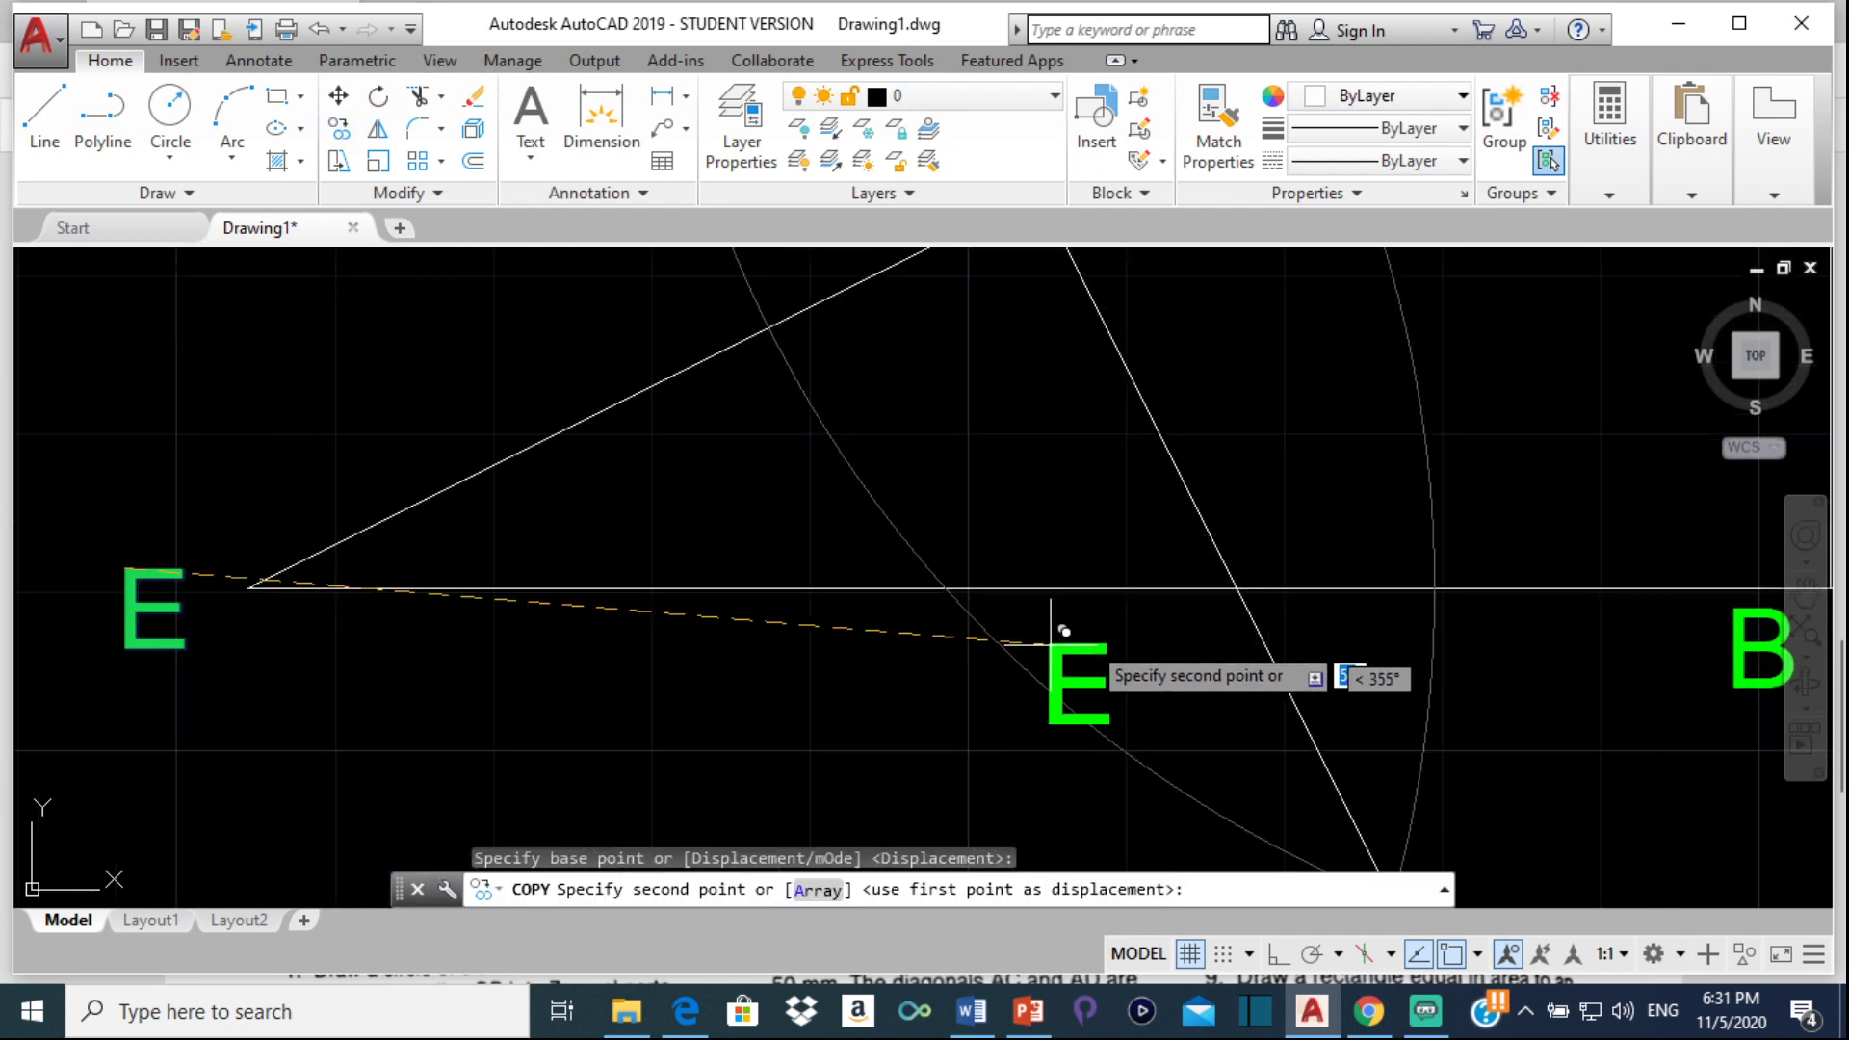
{"action": "left_click", "coordinate": [1186, 622]}
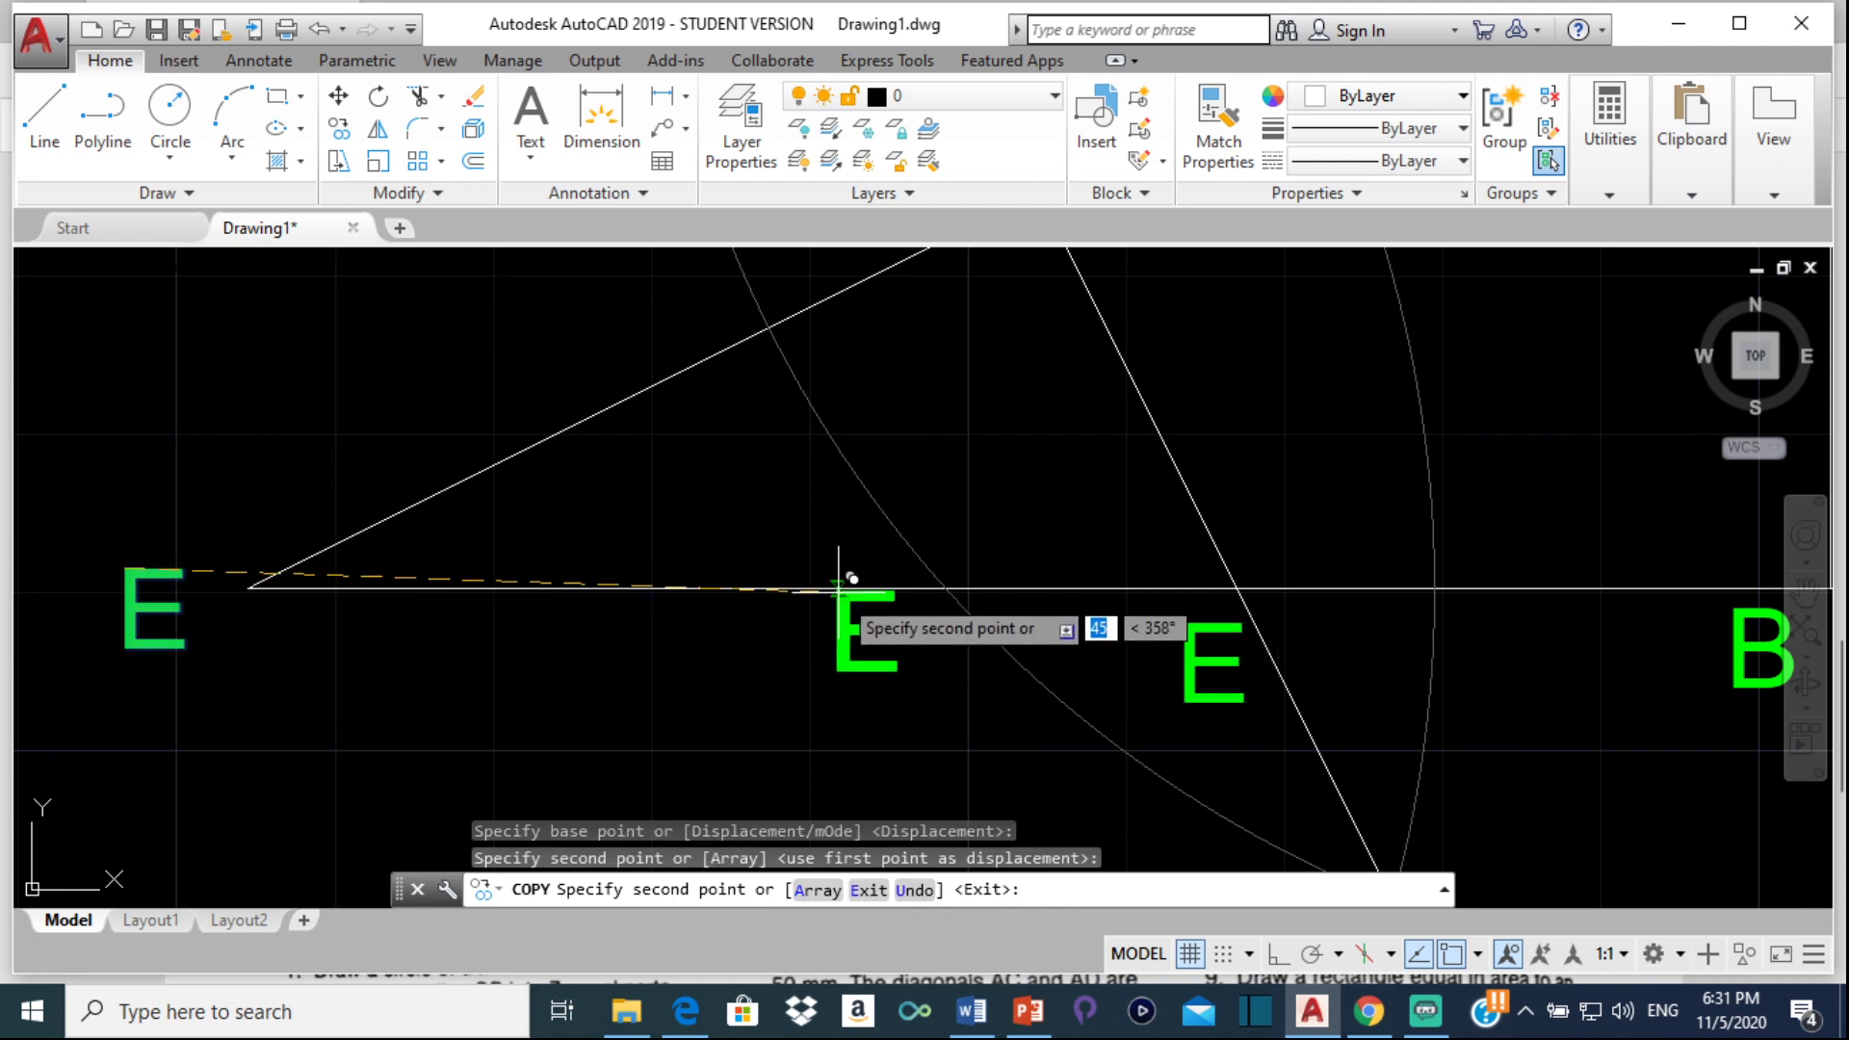
{"action": "key", "text": "Escape"}
Change the copied E label just below the bisector's crossing with EB to F
{"action": "left_click", "coordinate": [1177, 661]}
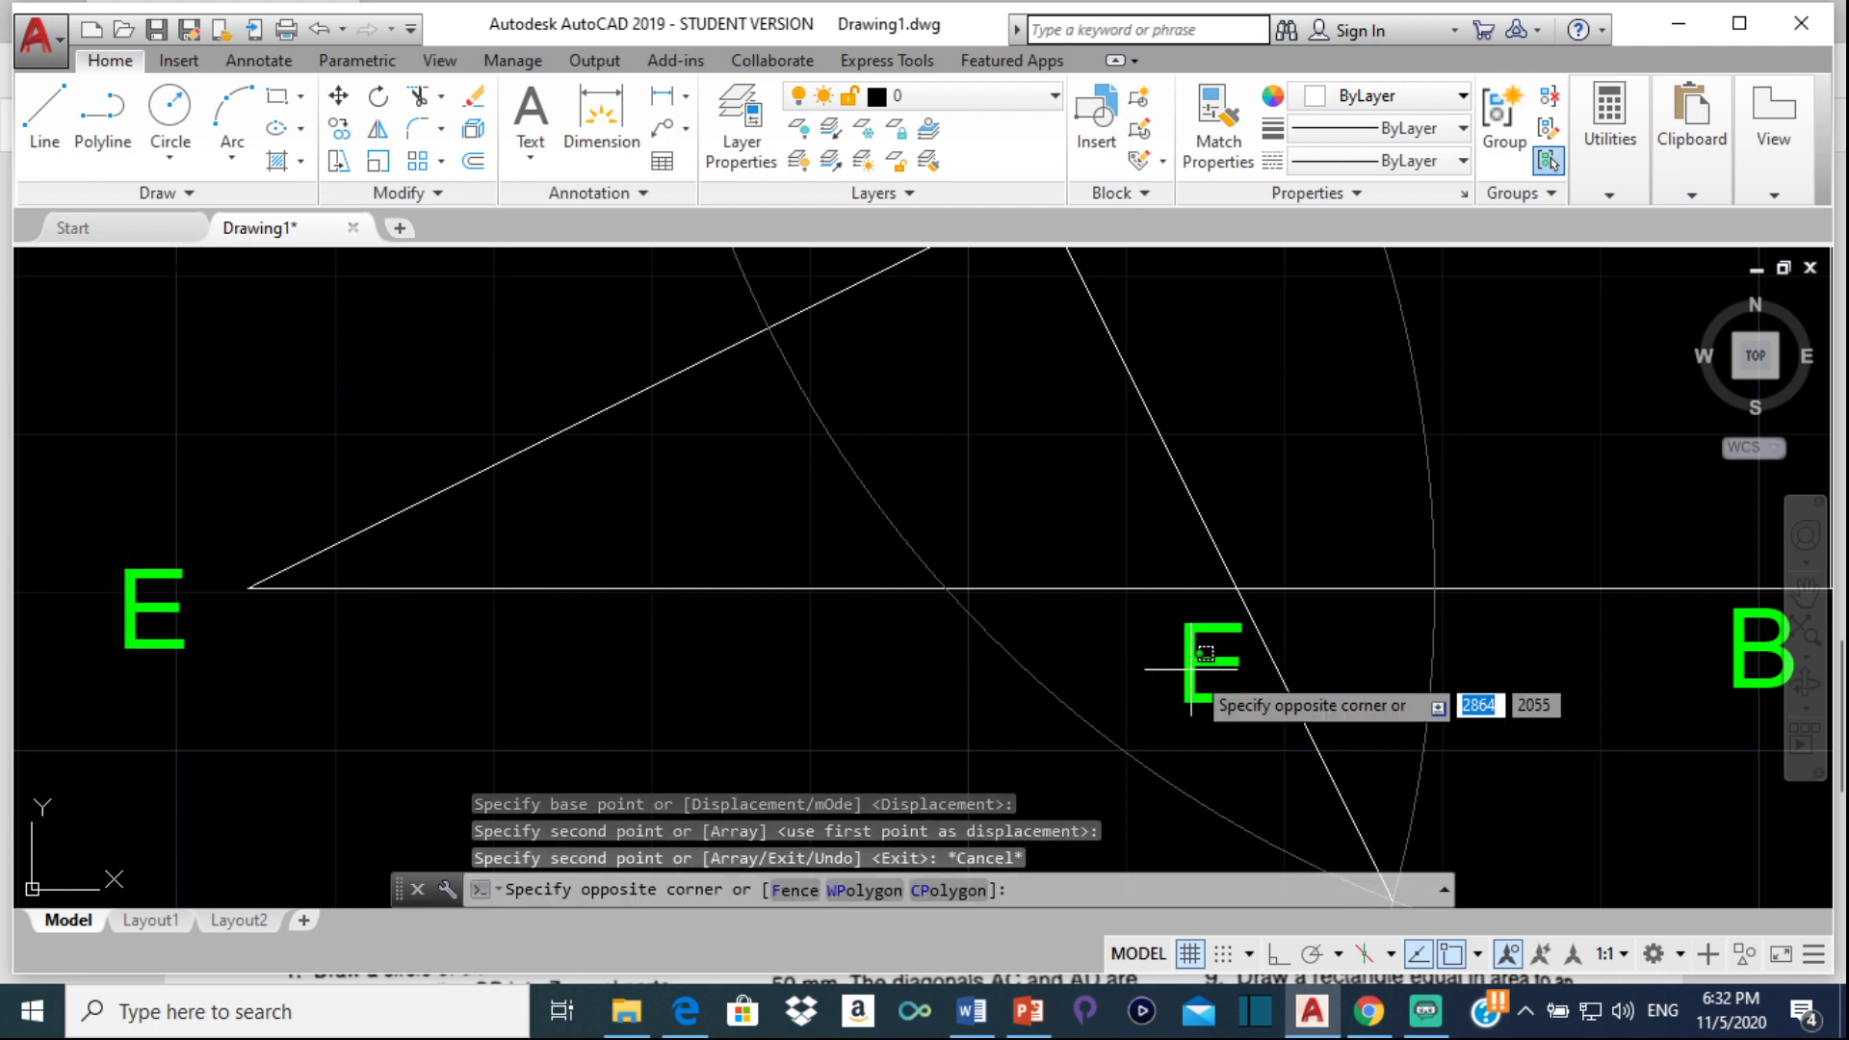
{"action": "left_click", "coordinate": [1183, 663]}
{"action": "left_click", "coordinate": [1184, 663]}
{"action": "left_click", "coordinate": [1190, 664]}
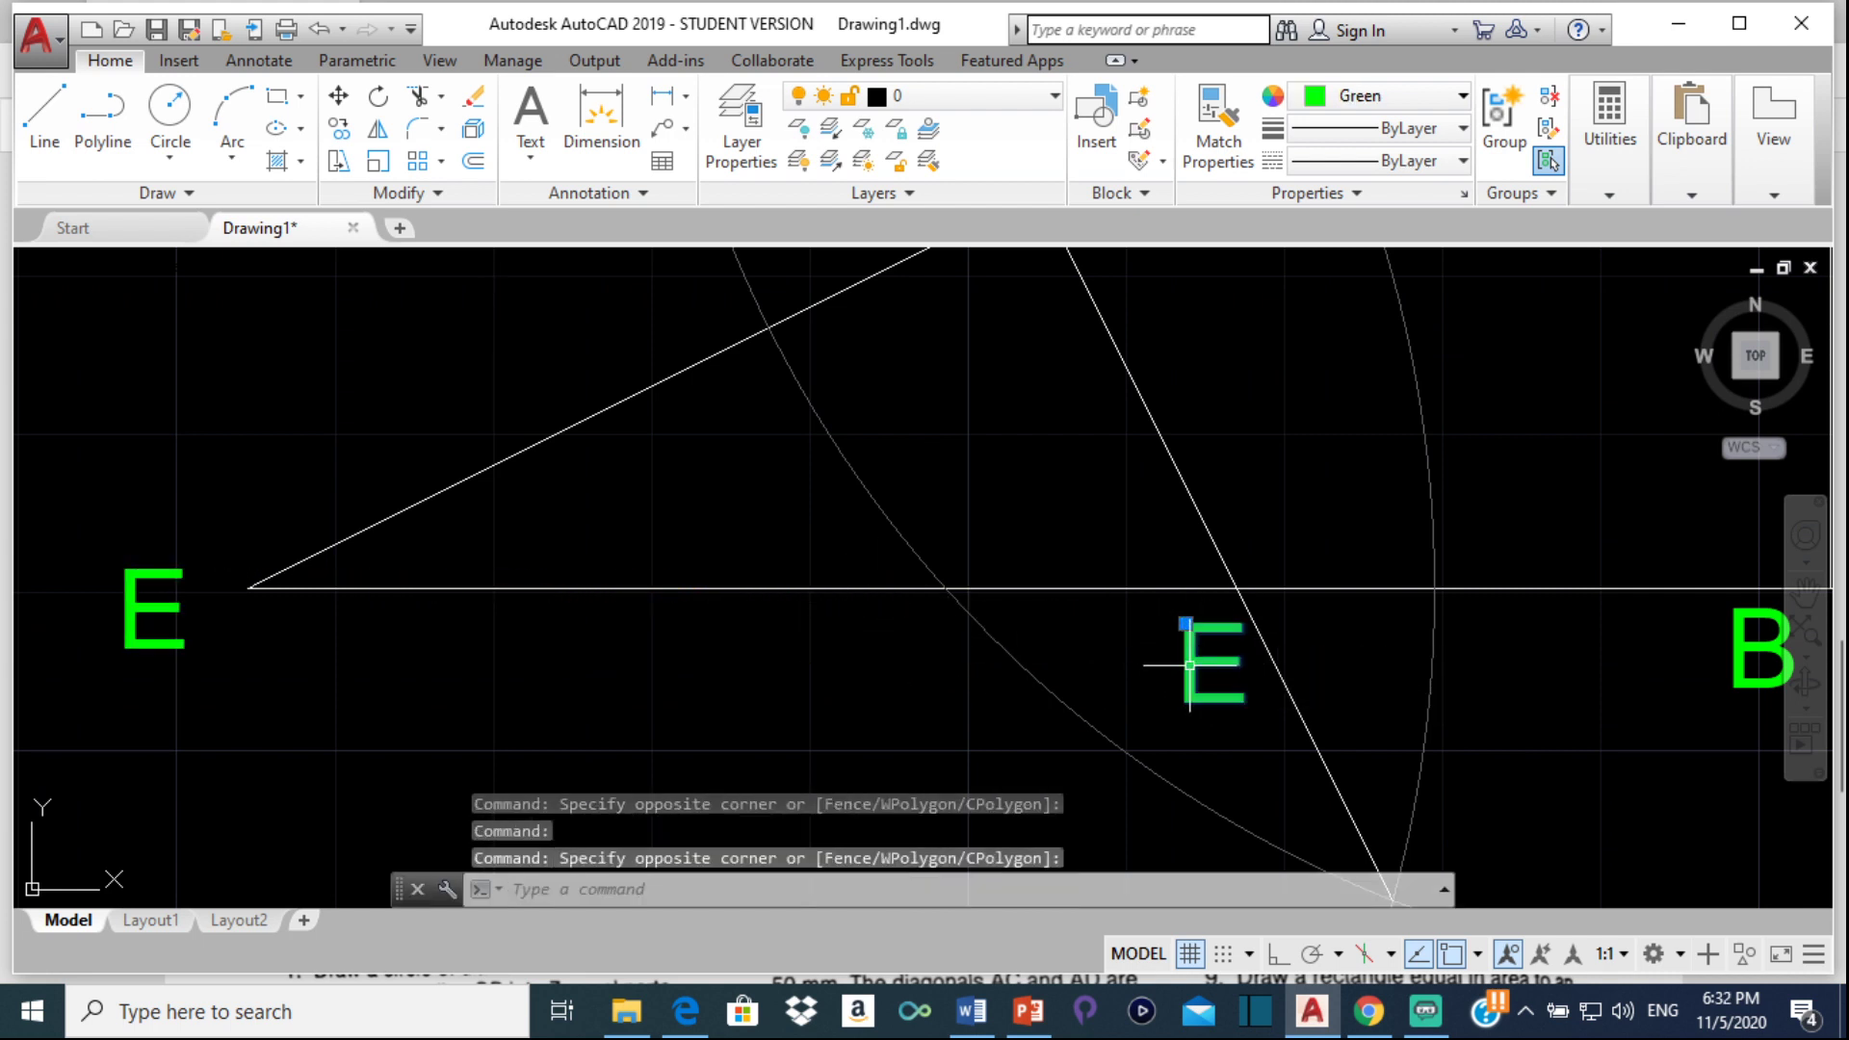
{"action": "double_click", "coordinate": [1229, 662]}
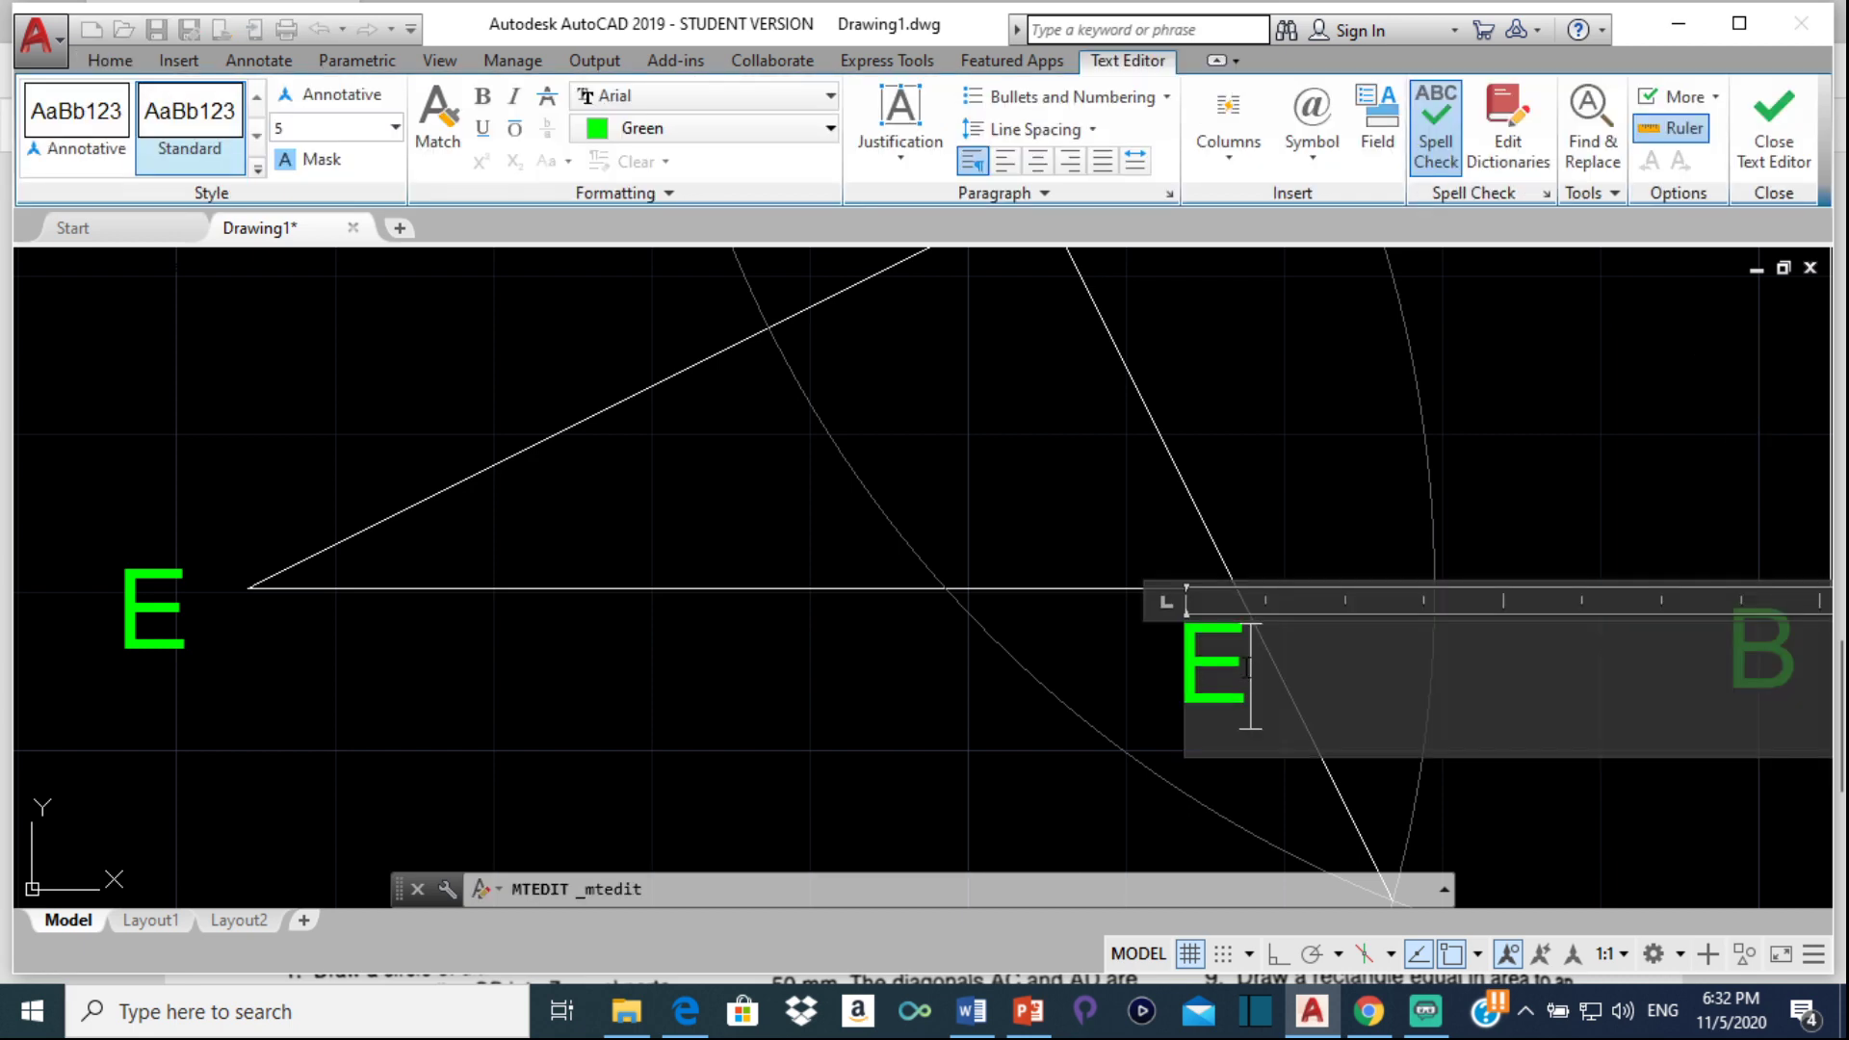
{"action": "key", "text": "BackSpace"}
{"action": "left_click", "coordinate": [1076, 681]}
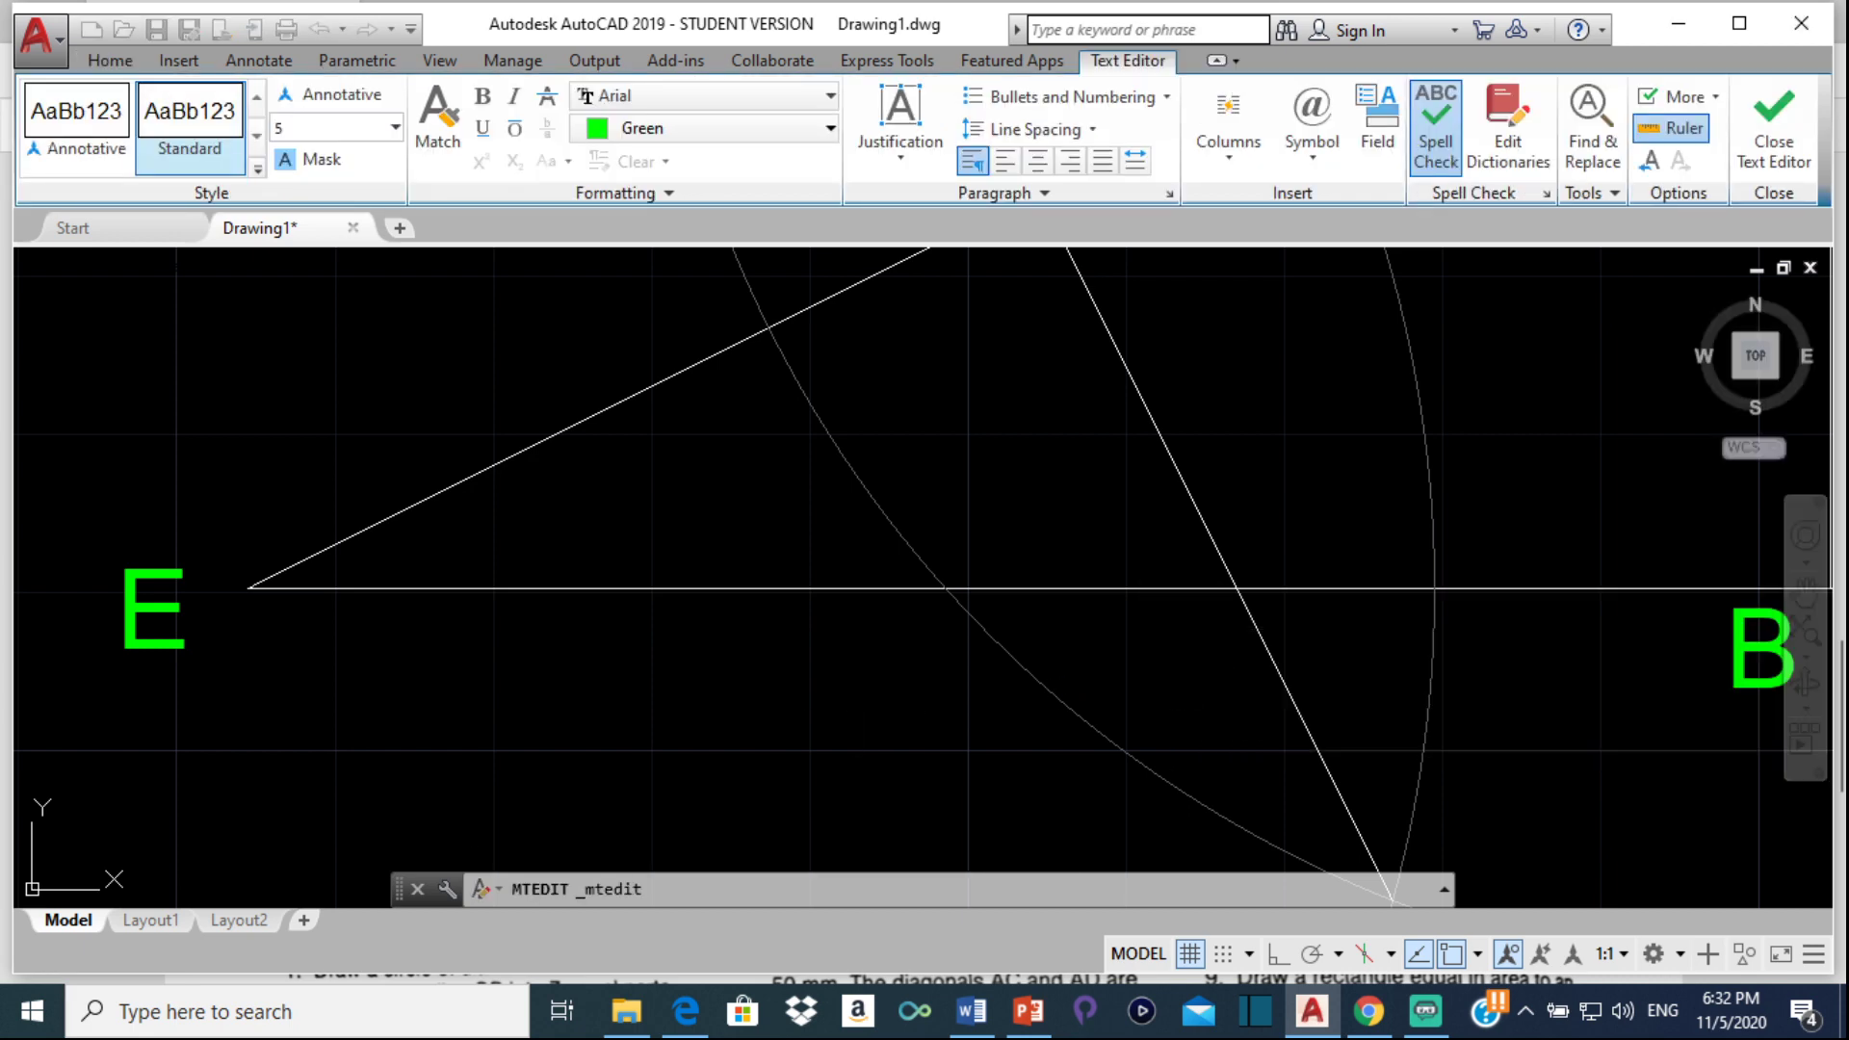
{"action": "scroll", "coordinate": [1327, 703], "scroll_direction": "down", "scroll_amount": 4}
{"action": "scroll", "coordinate": [1247, 563], "scroll_direction": "down", "scroll_amount": 2}
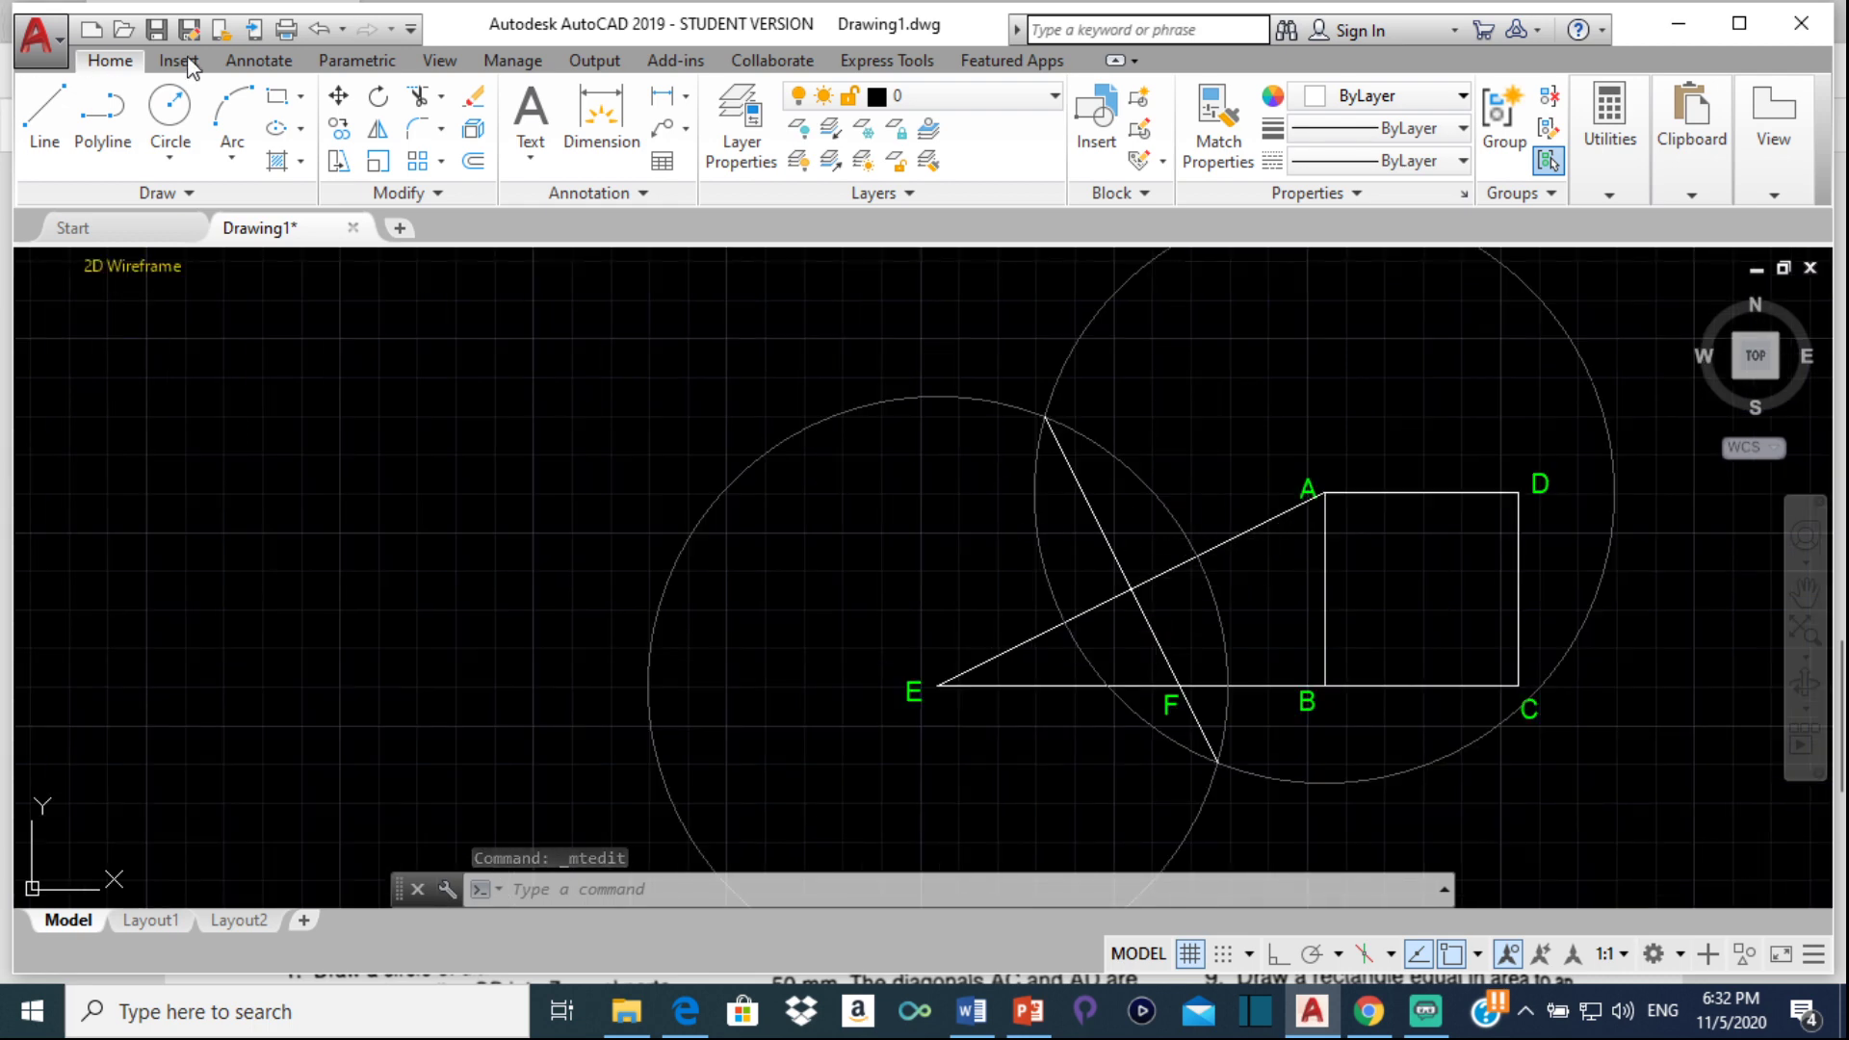
Draw a circle centred at F, where the bisector crosses EB, with its radius reaching endpoint E
{"action": "left_click", "coordinate": [170, 106]}
{"action": "scroll", "coordinate": [1321, 765], "scroll_direction": "up", "scroll_amount": 6}
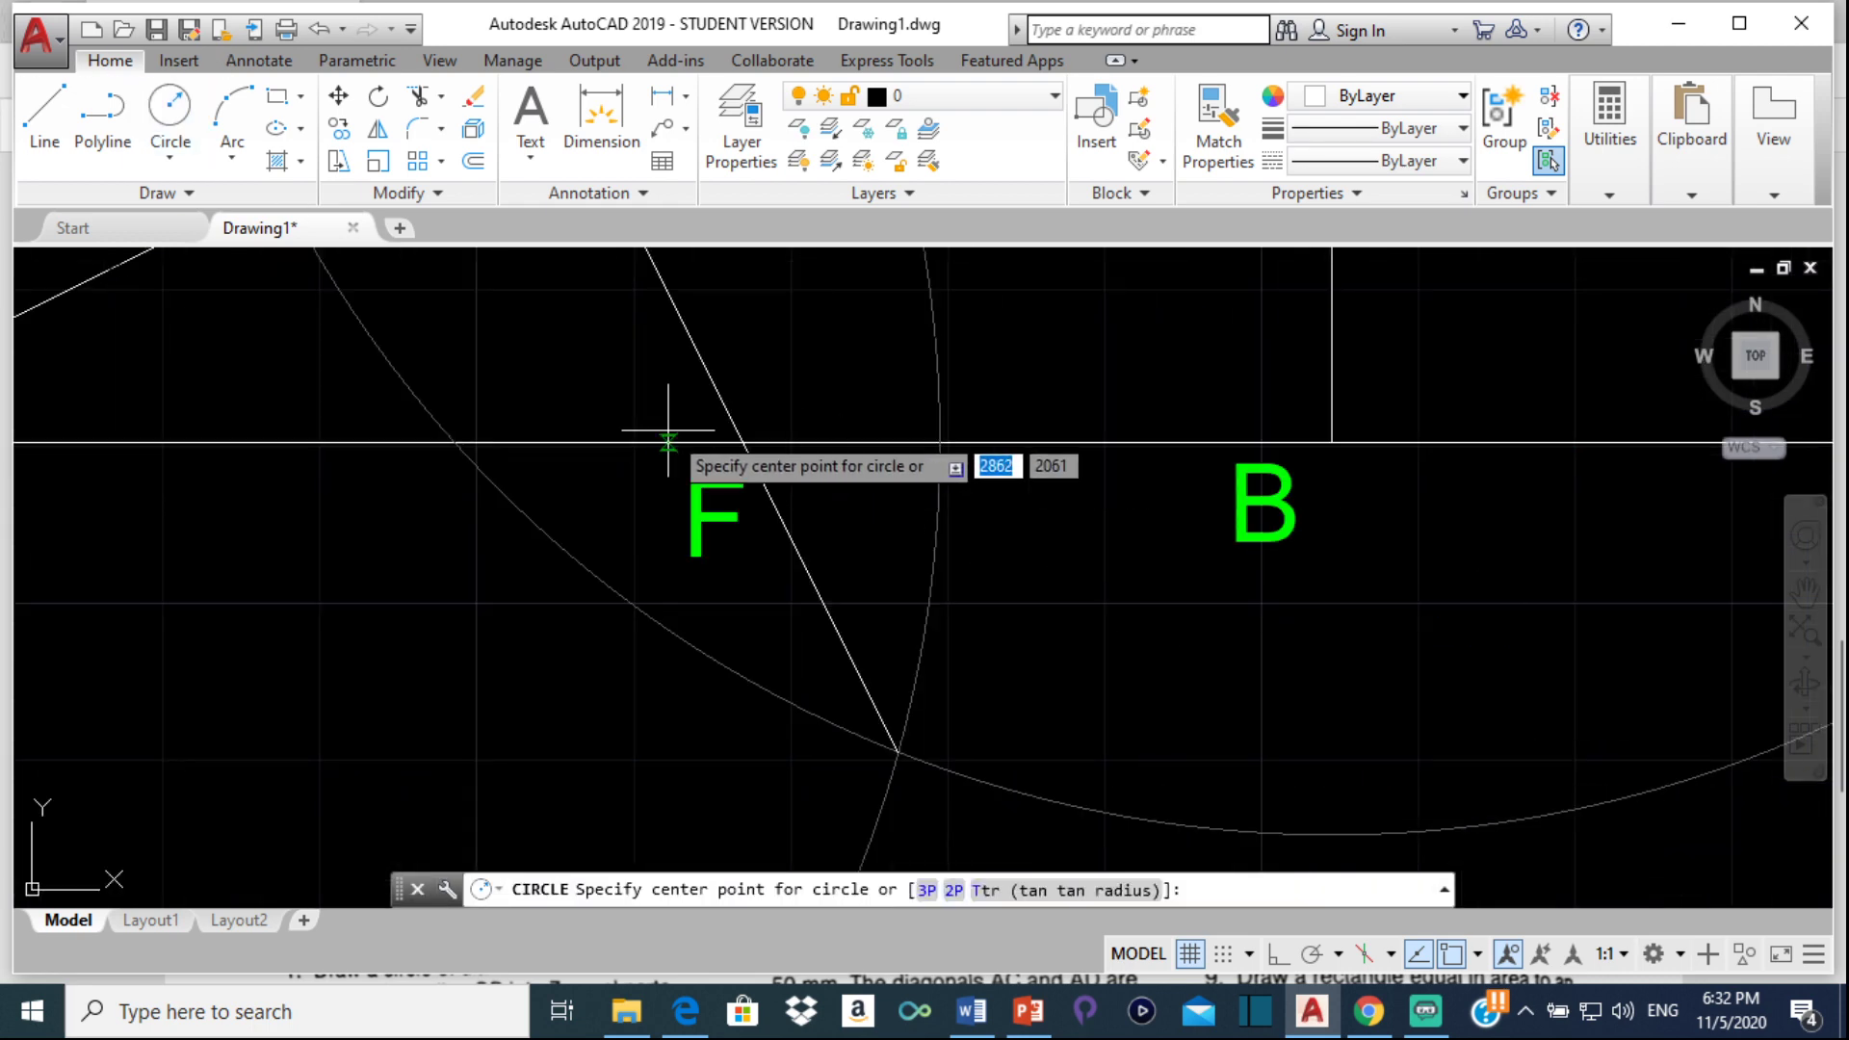
{"action": "left_click", "coordinate": [743, 442]}
{"action": "scroll", "coordinate": [578, 441], "scroll_direction": "down", "scroll_amount": 2}
{"action": "middle_click_drag", "start_coordinate": [577, 441], "coordinate": [837, 443]}
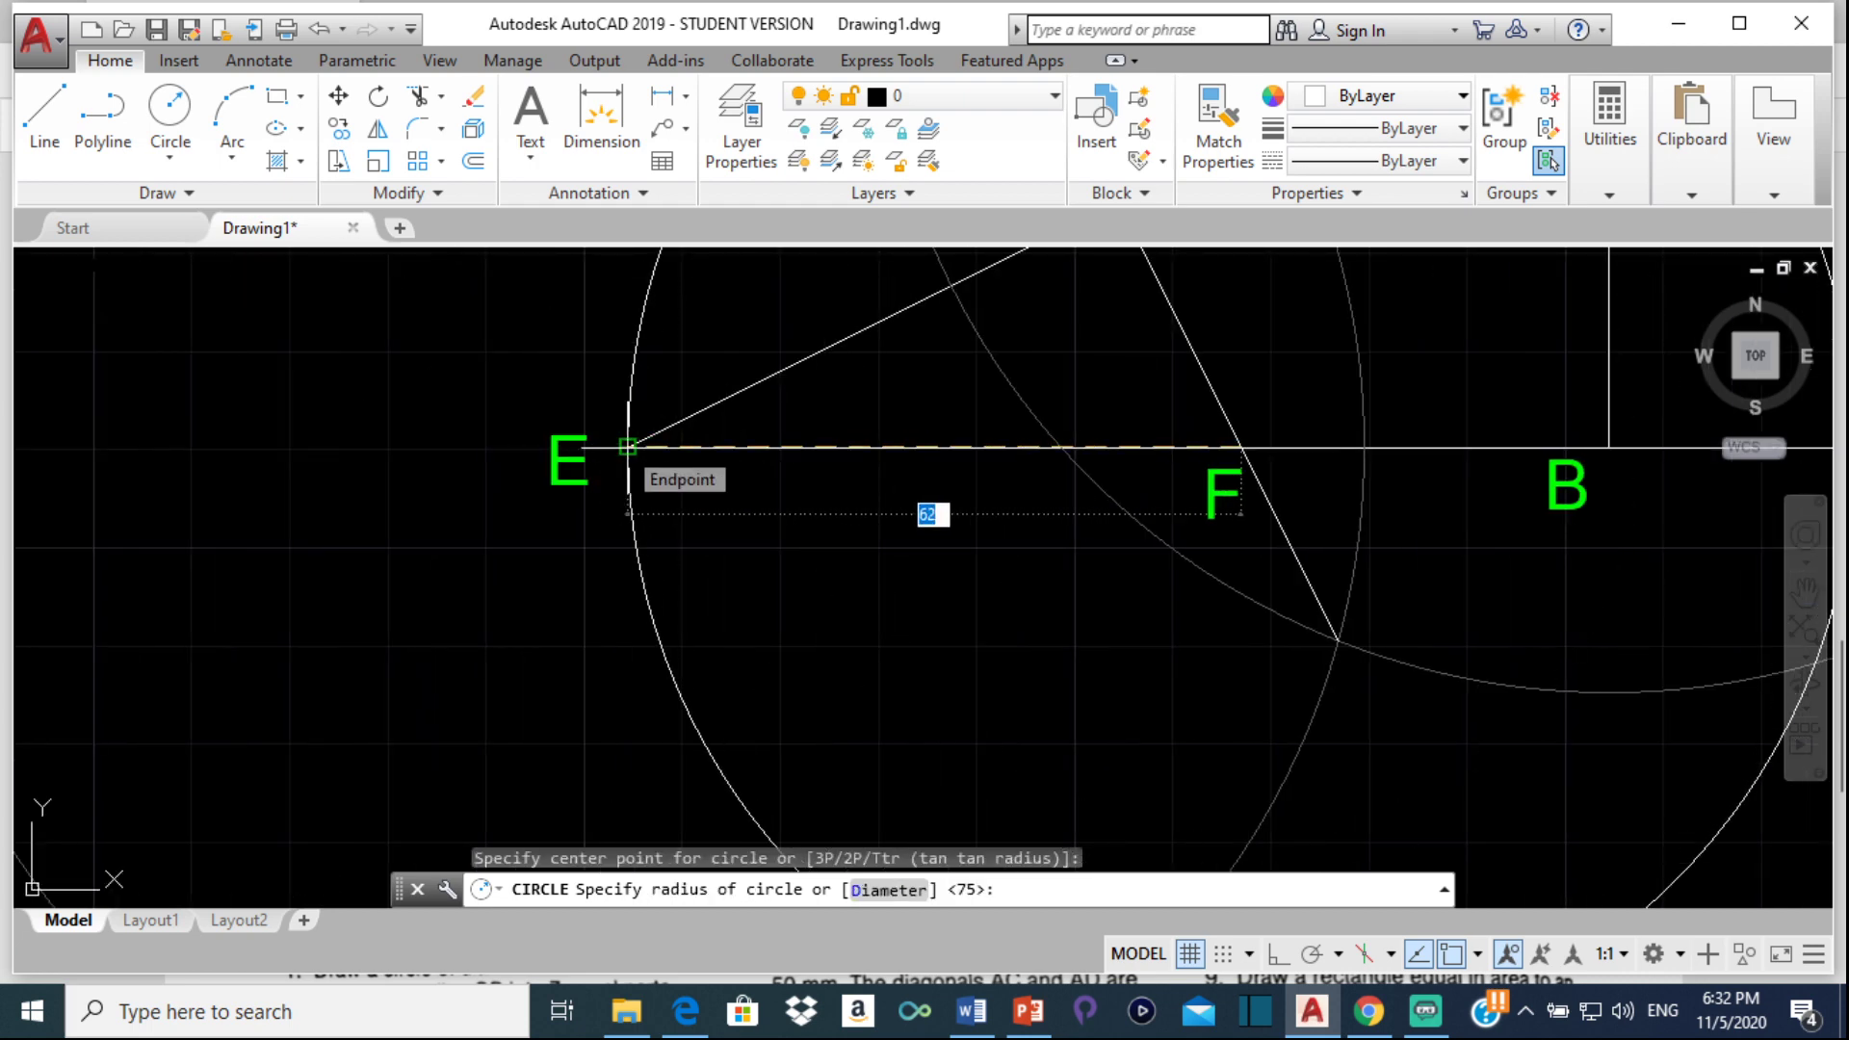
{"action": "left_click", "coordinate": [627, 447]}
{"action": "scroll", "coordinate": [743, 479], "scroll_direction": "down", "scroll_amount": 3}
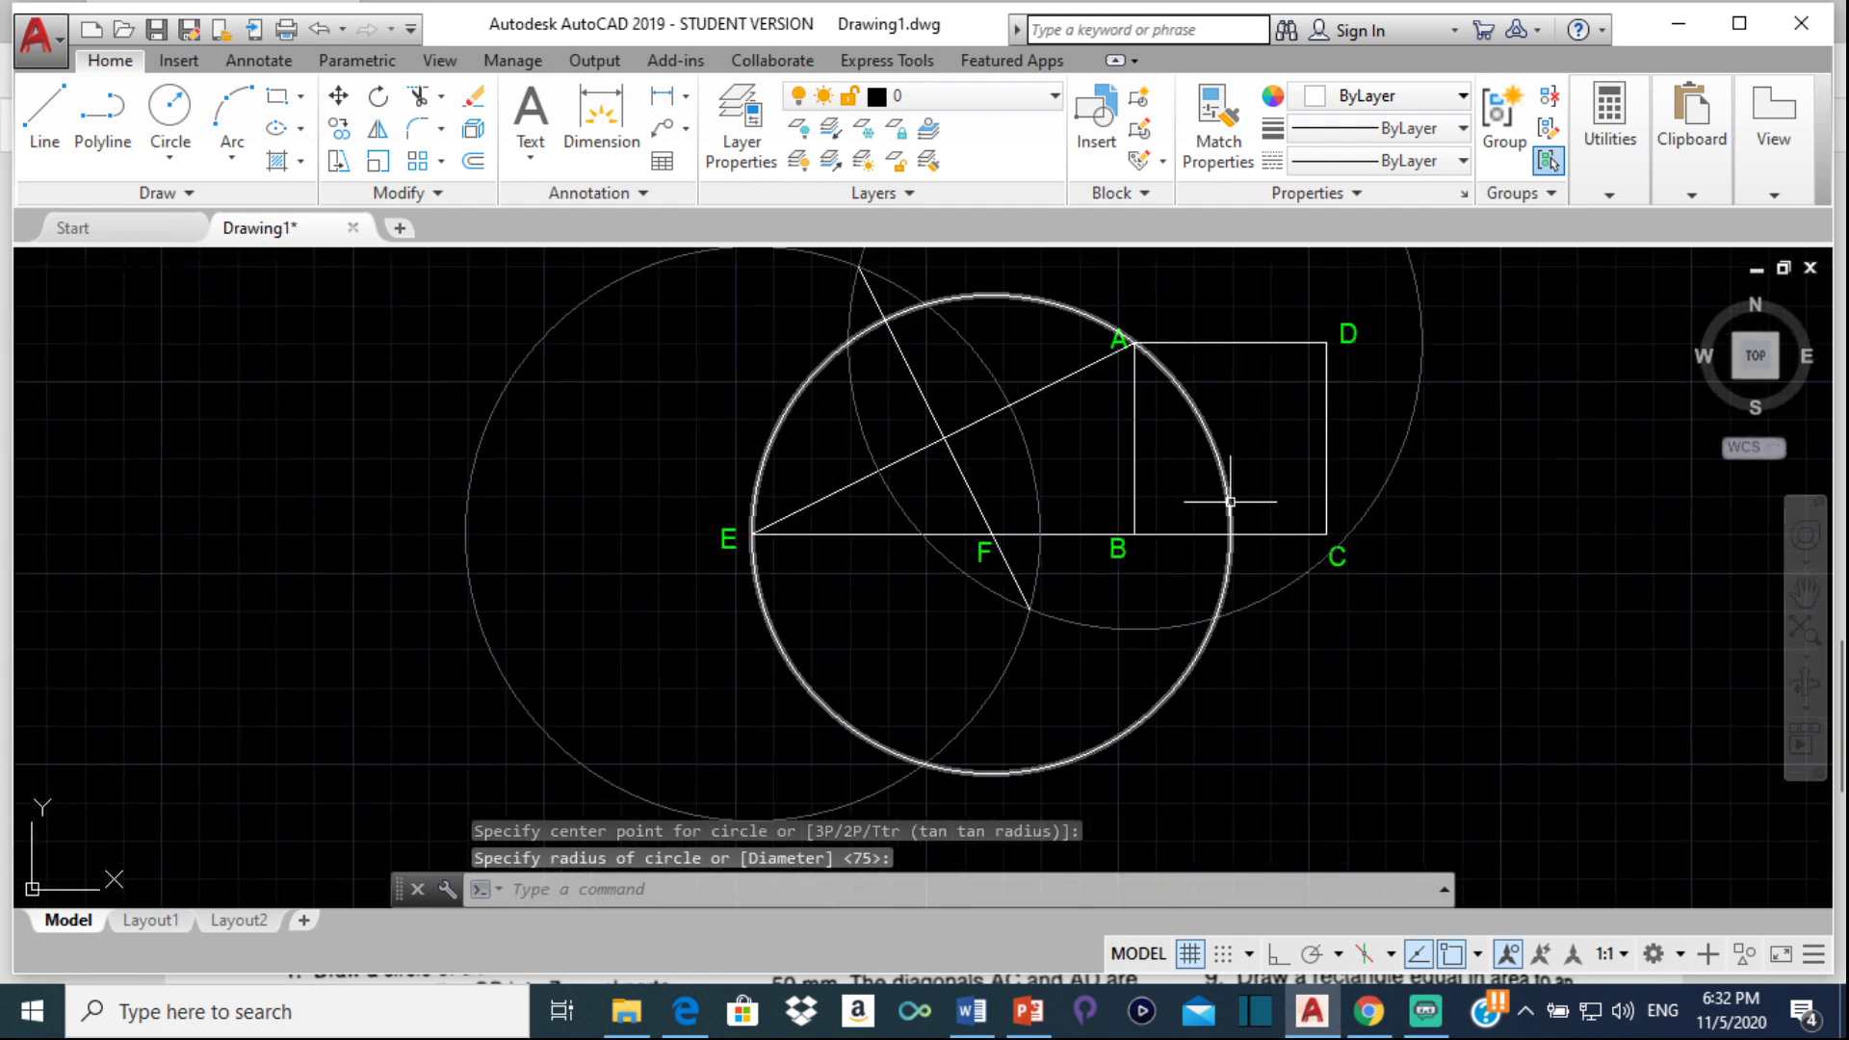
{"action": "scroll", "coordinate": [1225, 526], "scroll_direction": "up", "scroll_amount": 2}
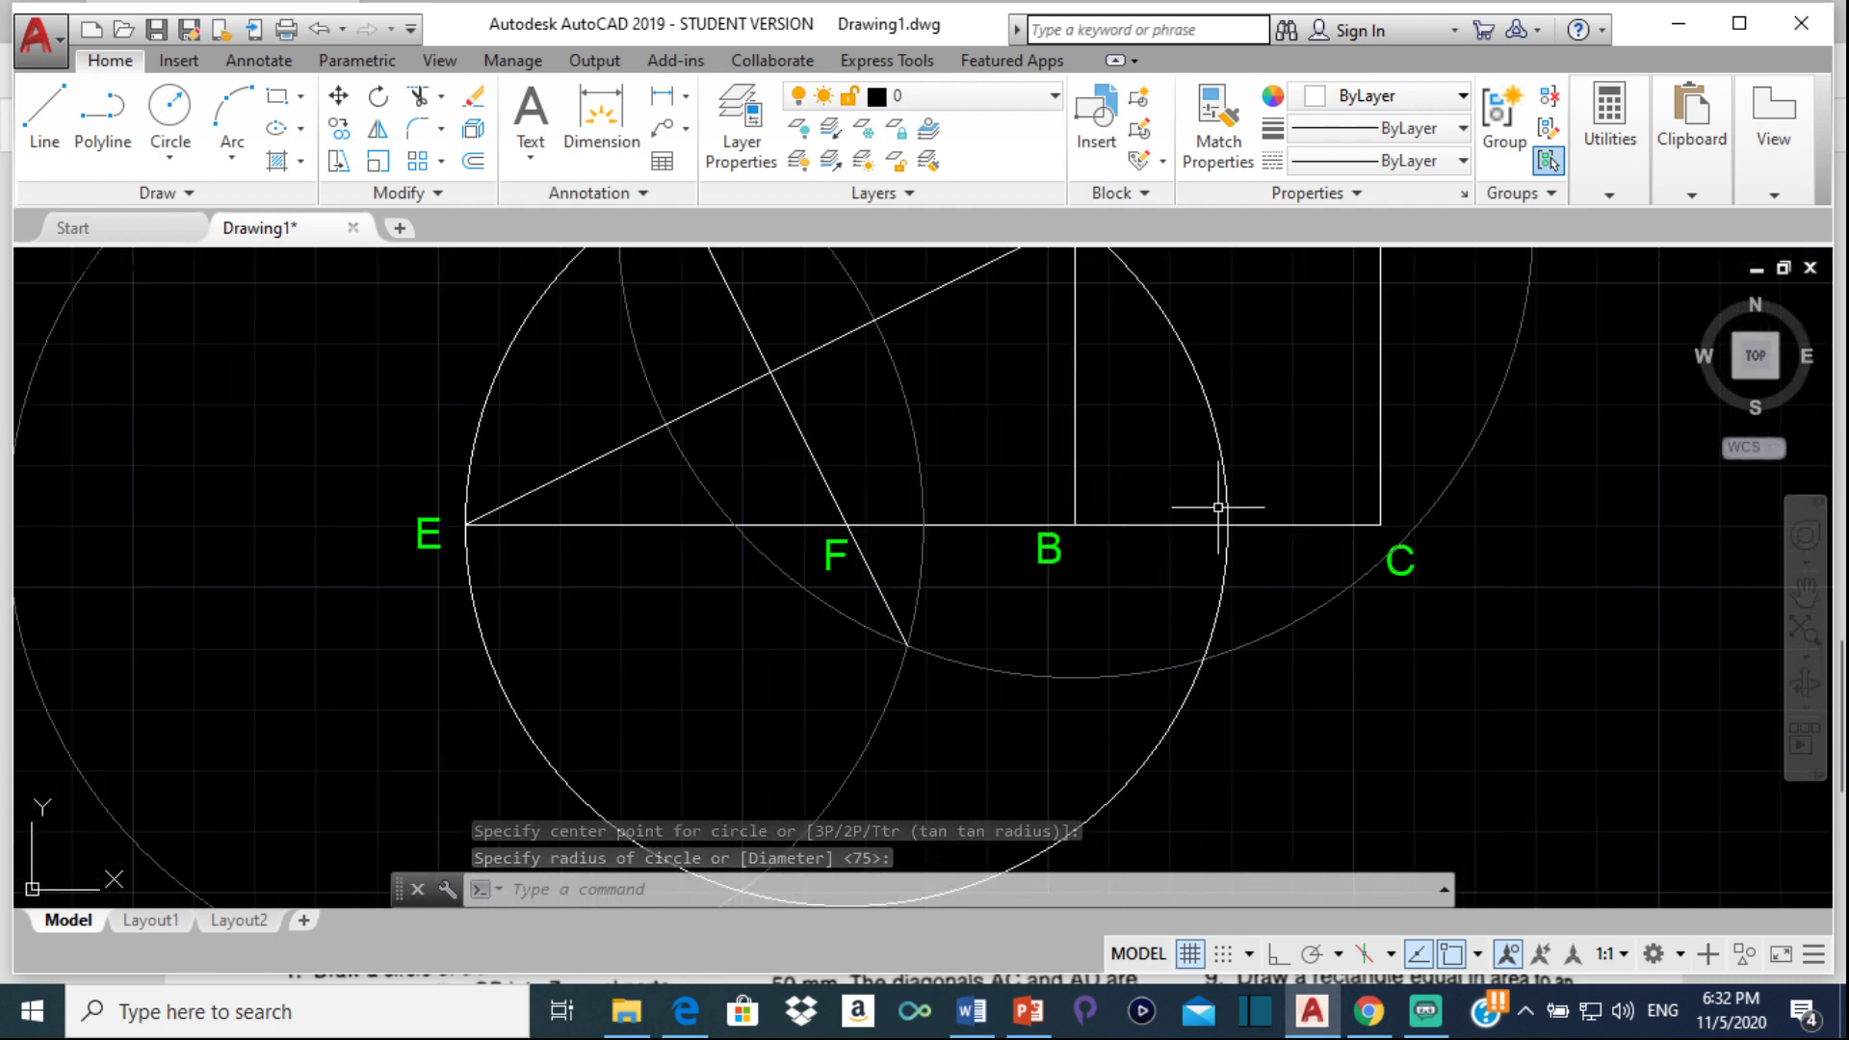
Copy label B to just below and right of where the new circle crosses BC
{"action": "scroll", "coordinate": [1214, 525], "scroll_direction": "down", "scroll_amount": 2}
{"action": "left_click", "coordinate": [1101, 571]}
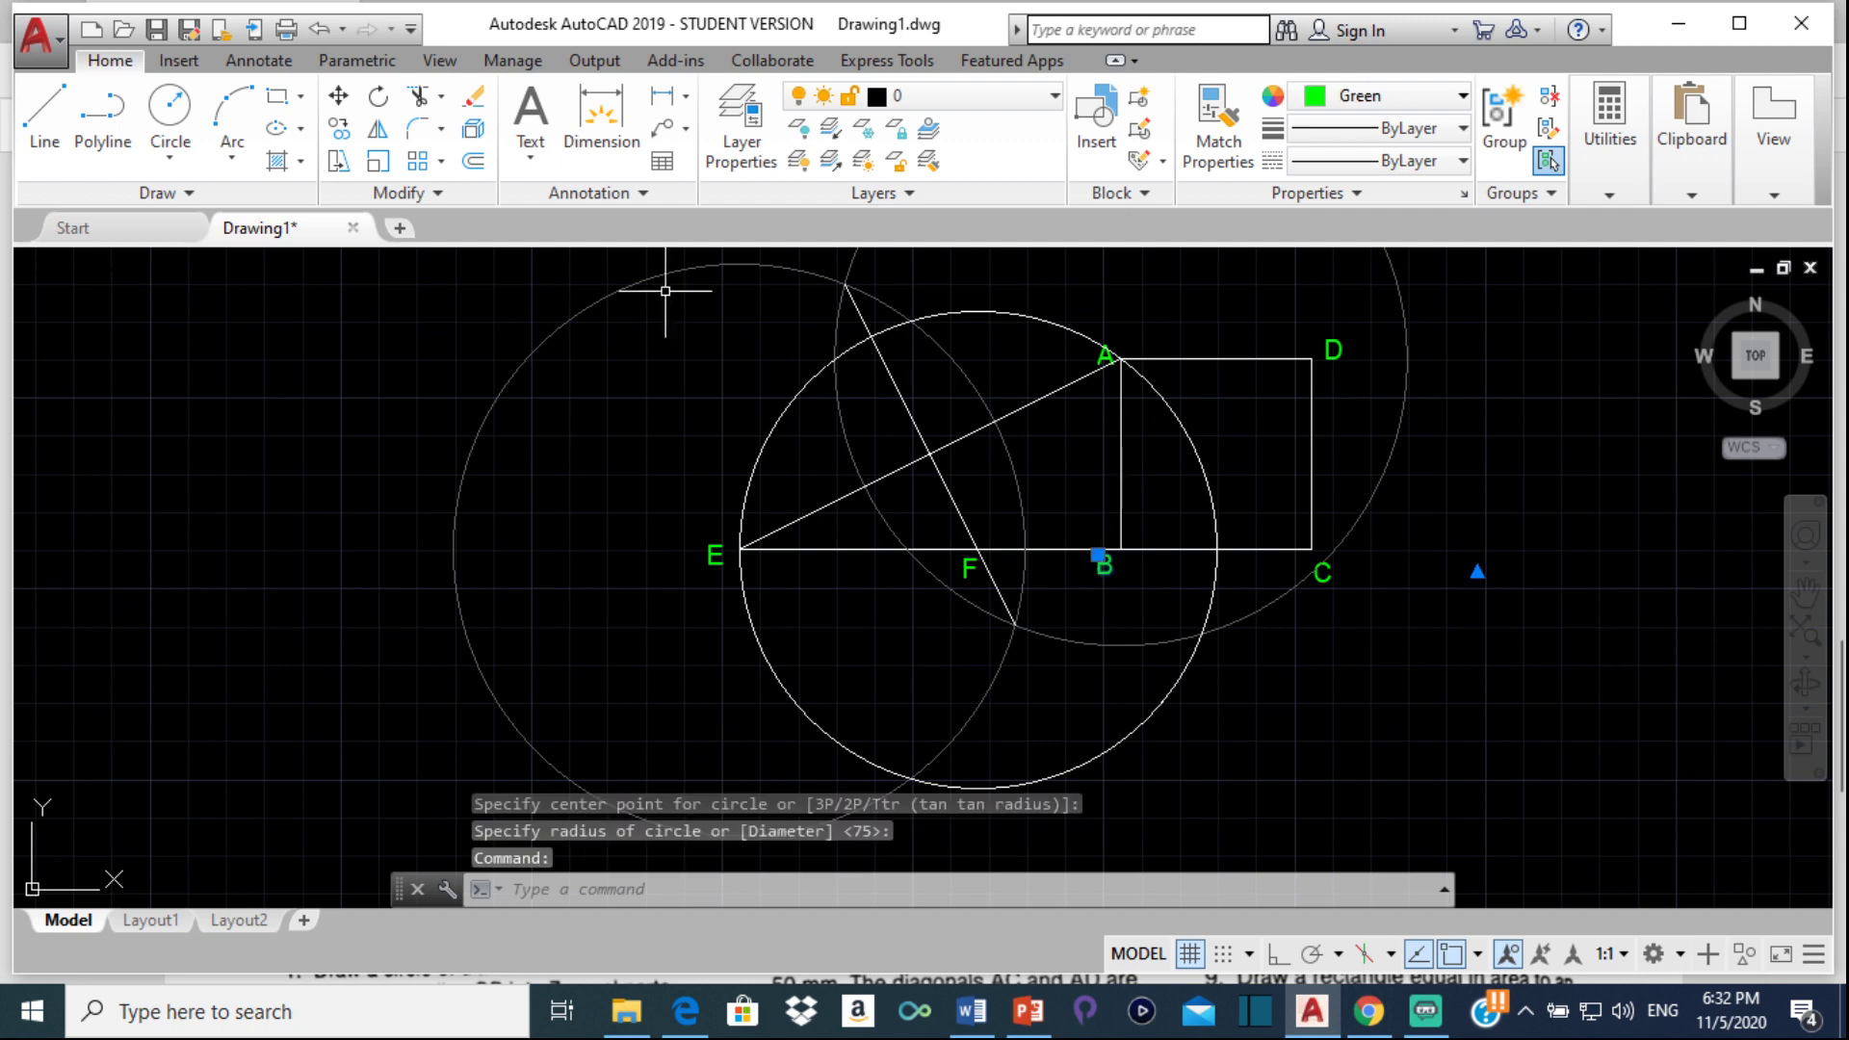
{"action": "left_click", "coordinate": [339, 128]}
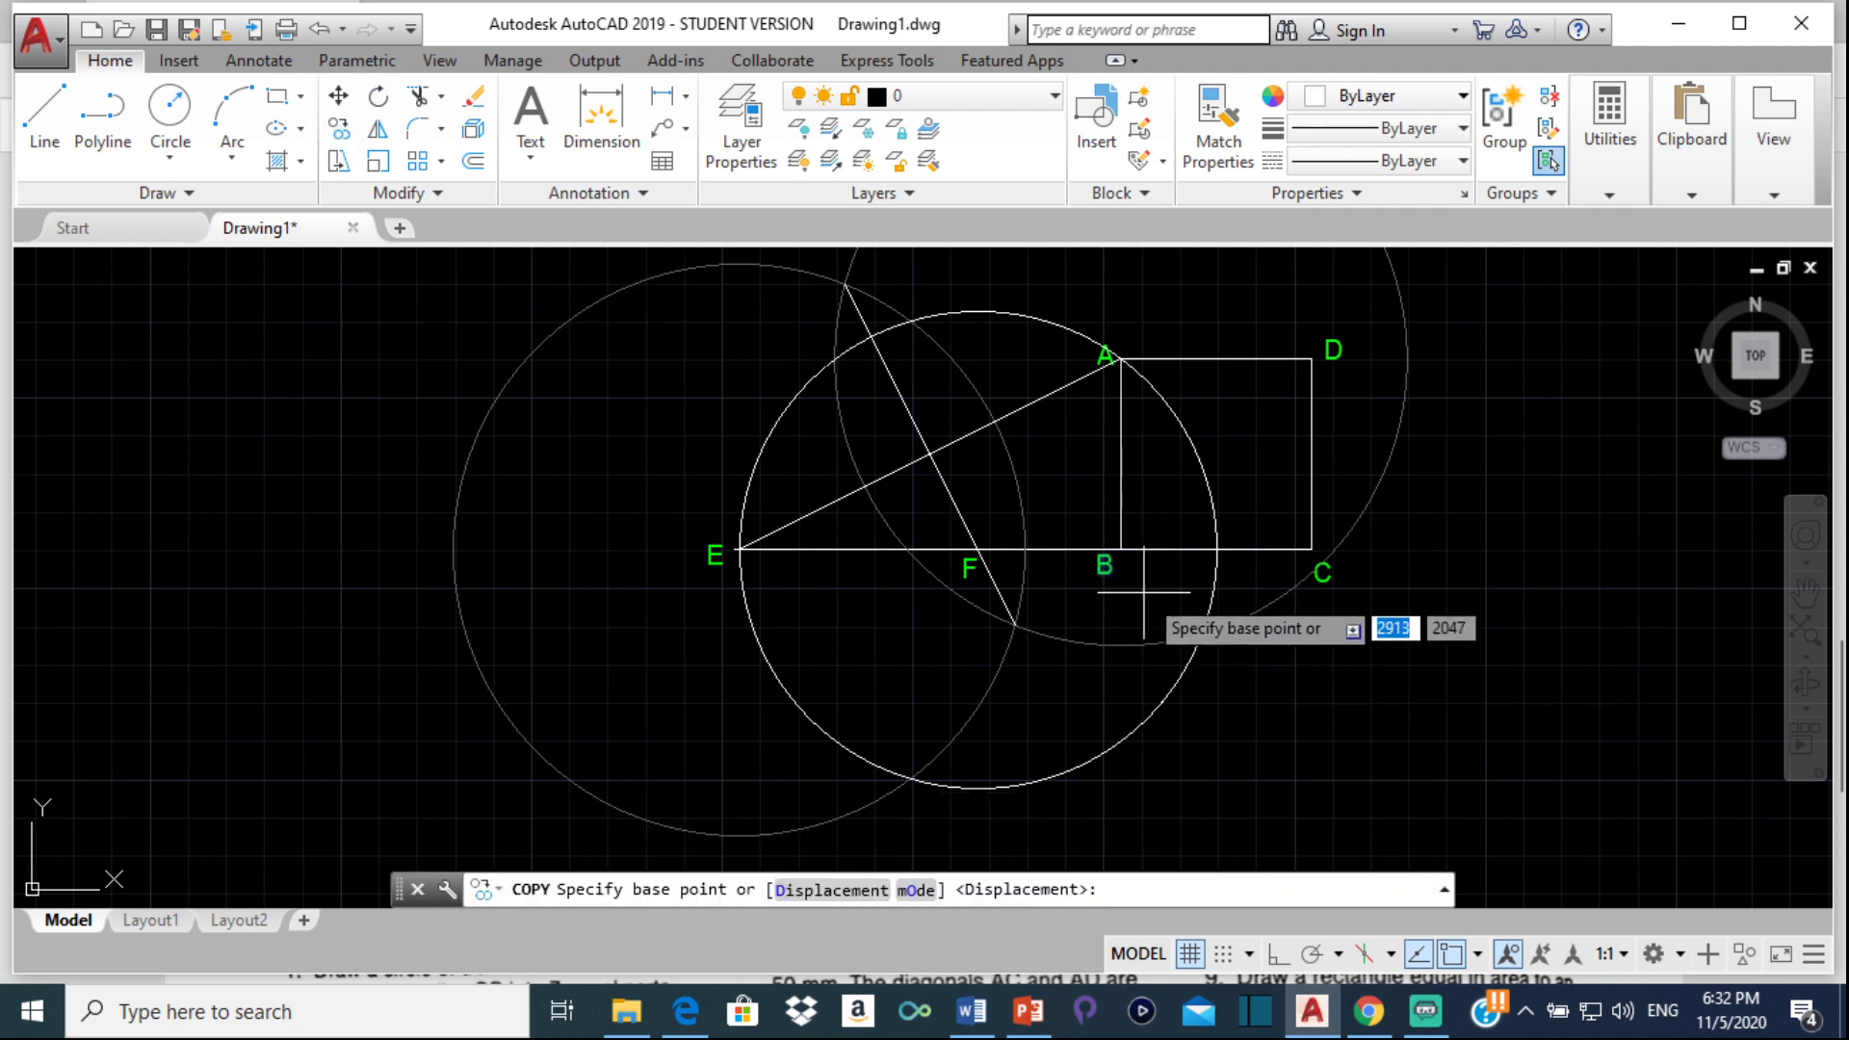
{"action": "left_click", "coordinate": [1097, 555]}
{"action": "scroll", "coordinate": [1208, 546], "scroll_direction": "up", "scroll_amount": 5}
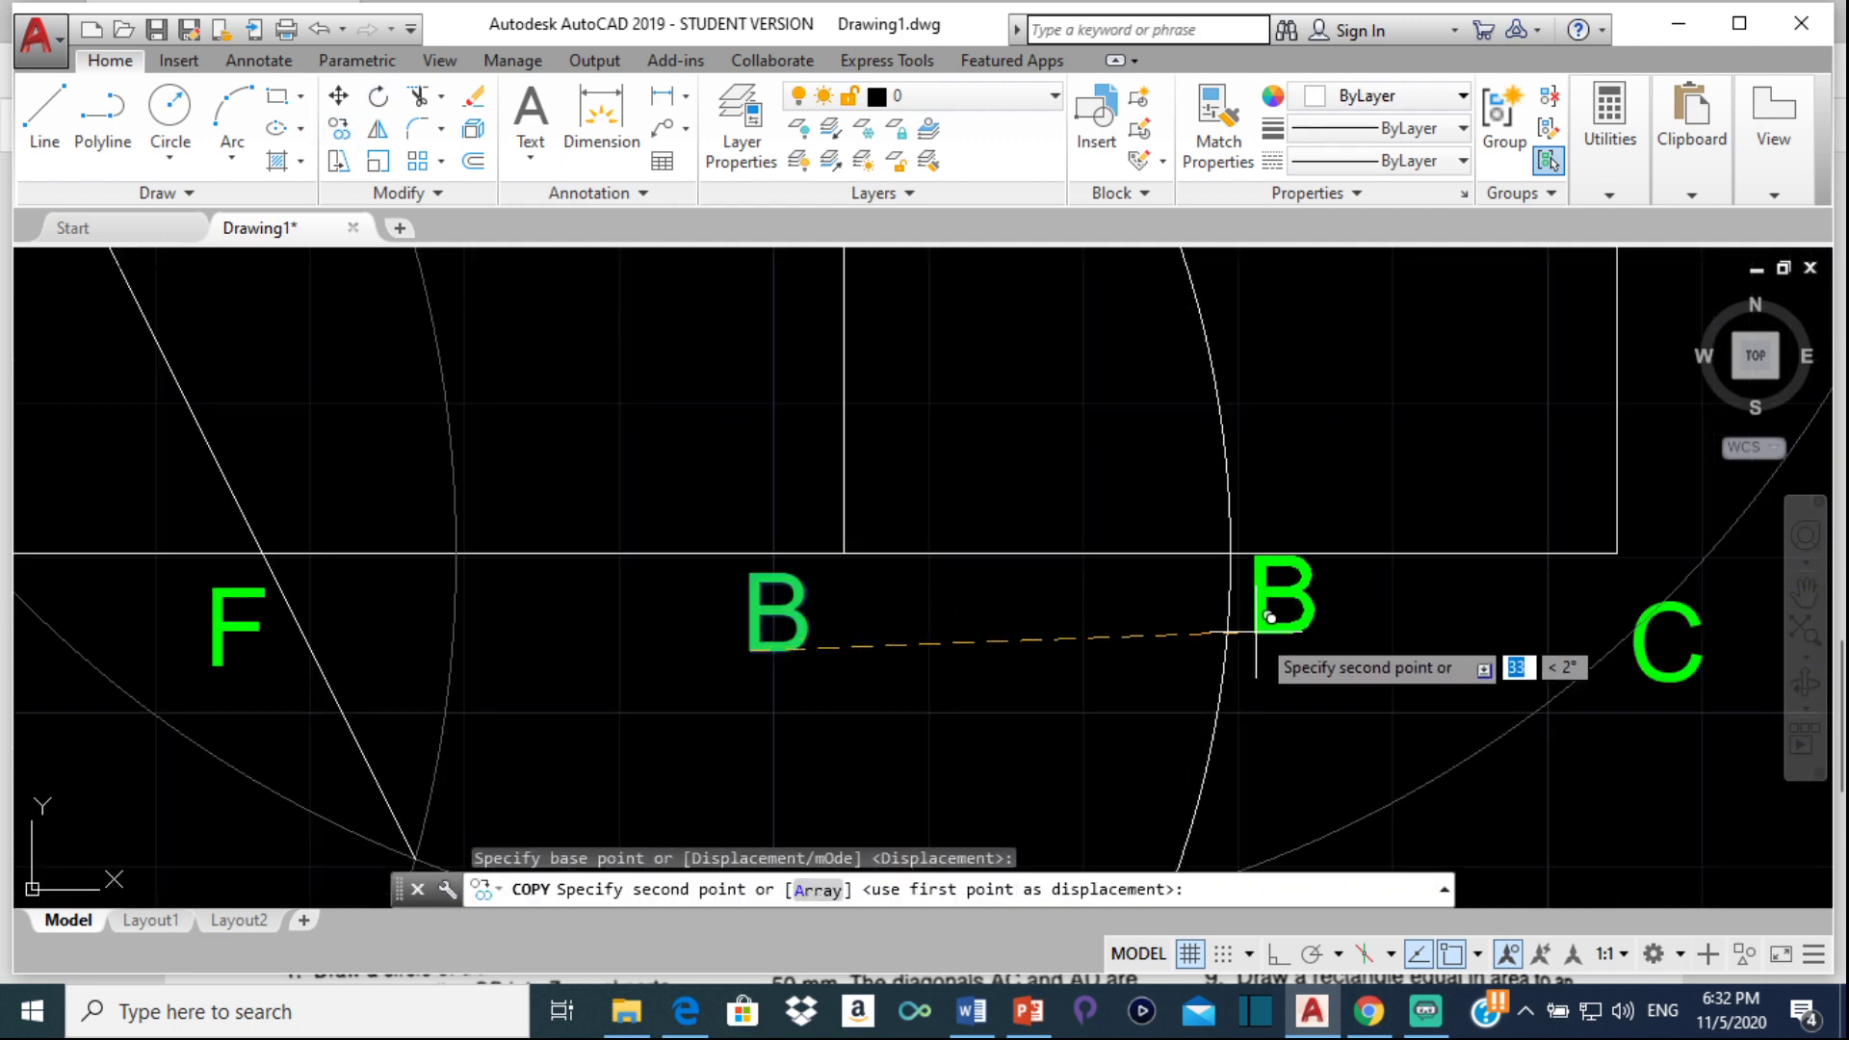
{"action": "left_click", "coordinate": [1257, 653]}
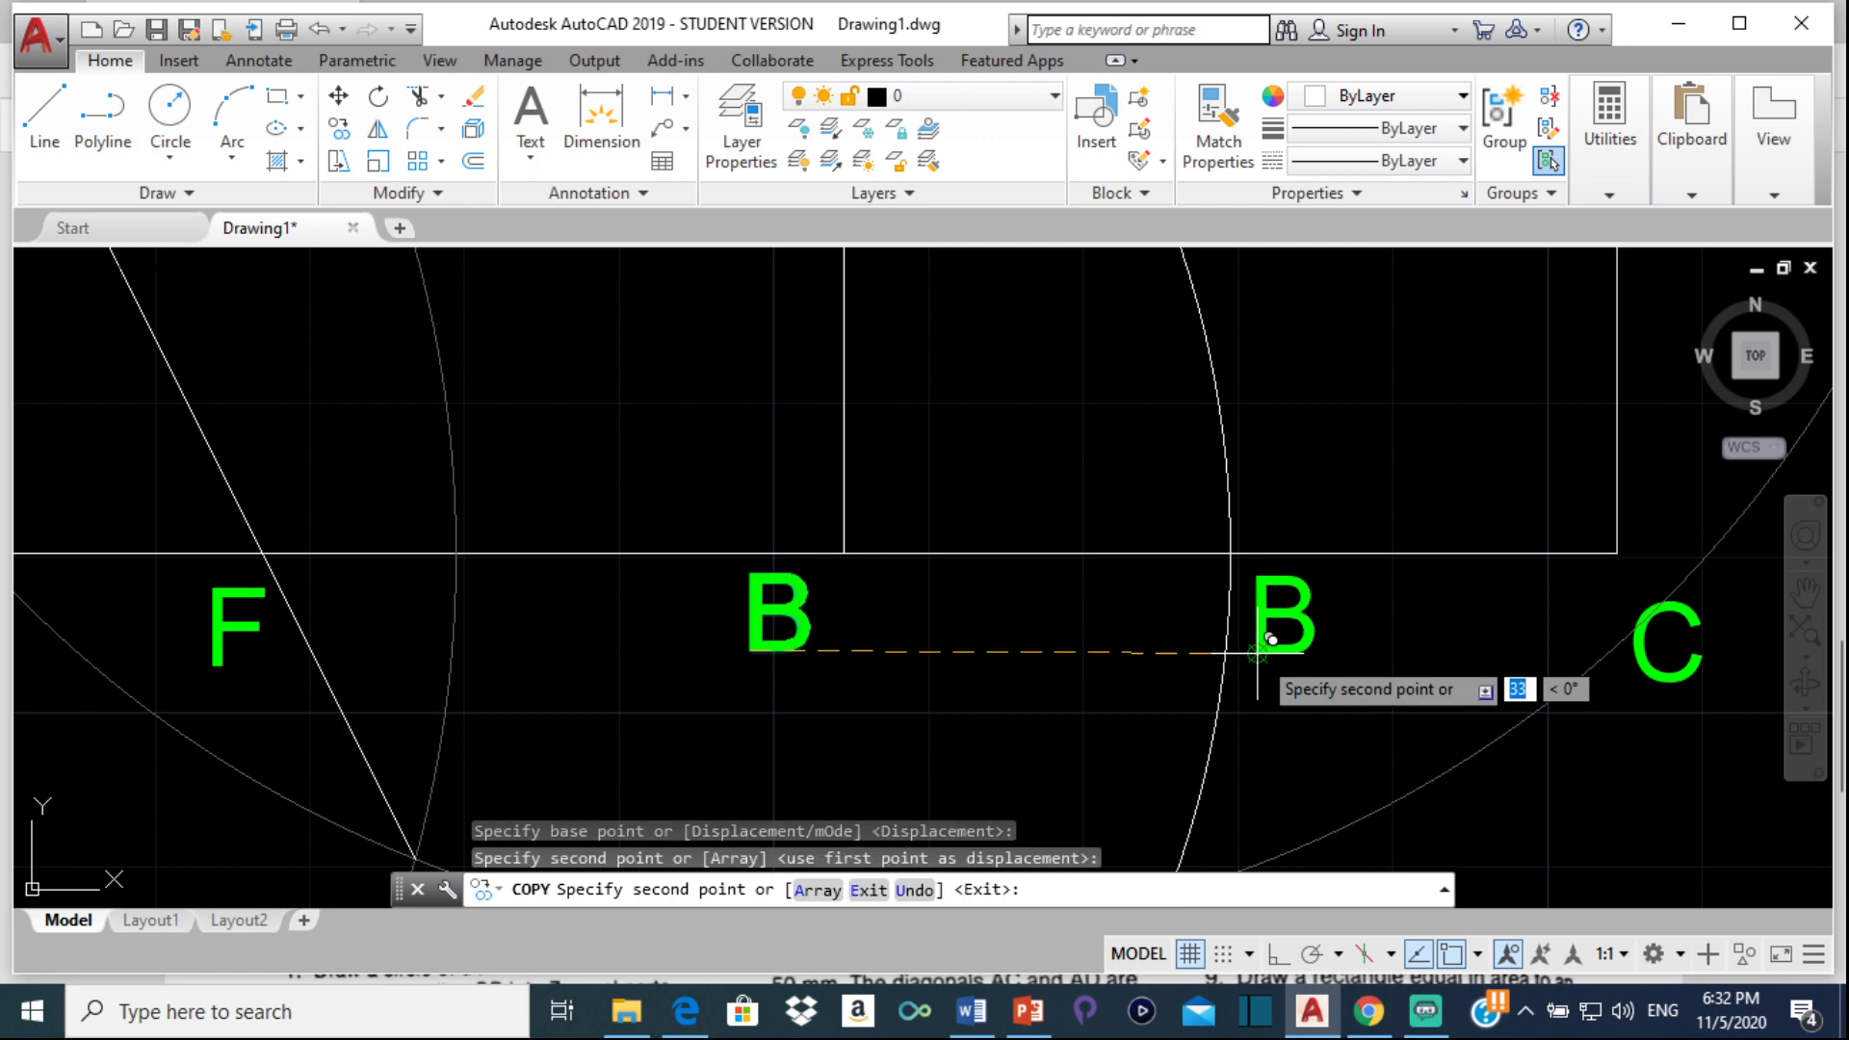
{"action": "key", "text": "Escape"}
Change the copied B label beside the circle's crossing with BC to G
{"action": "double_click", "coordinate": [1329, 619]}
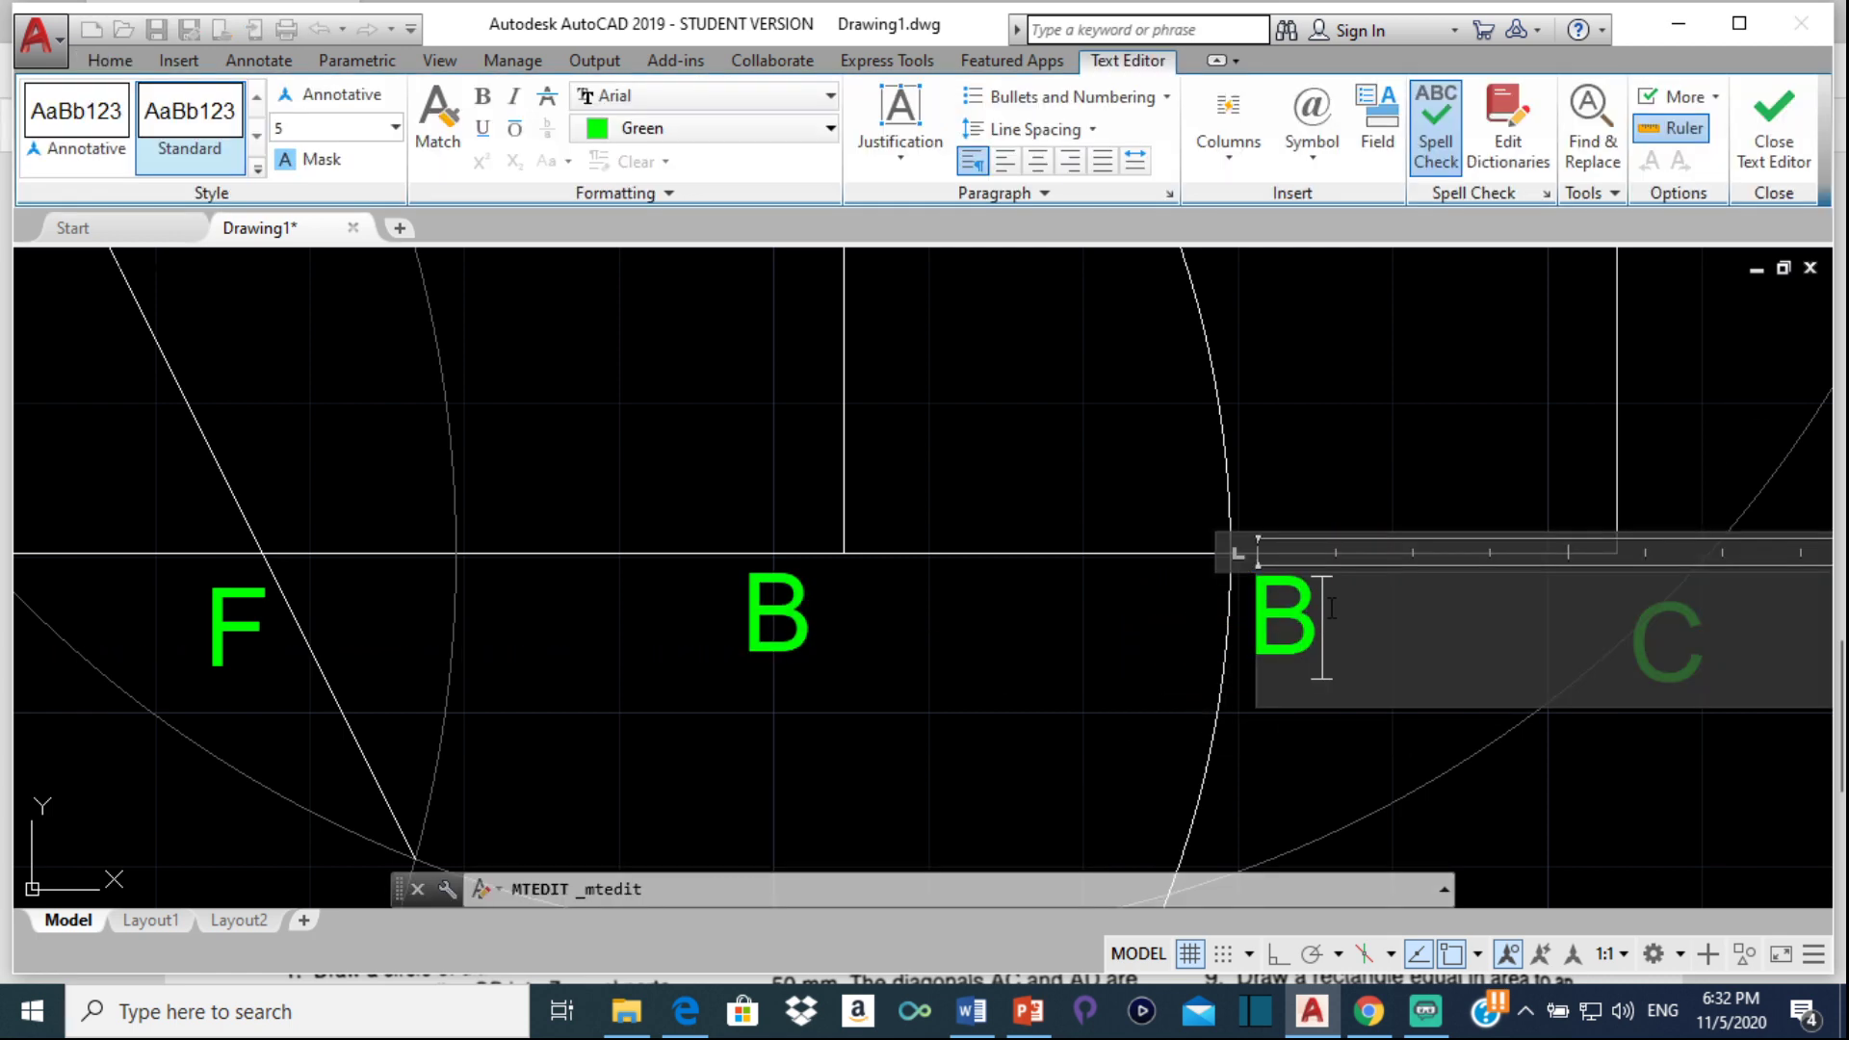
{"action": "key", "text": "BackSpace"}
{"action": "type", "text": "G"}
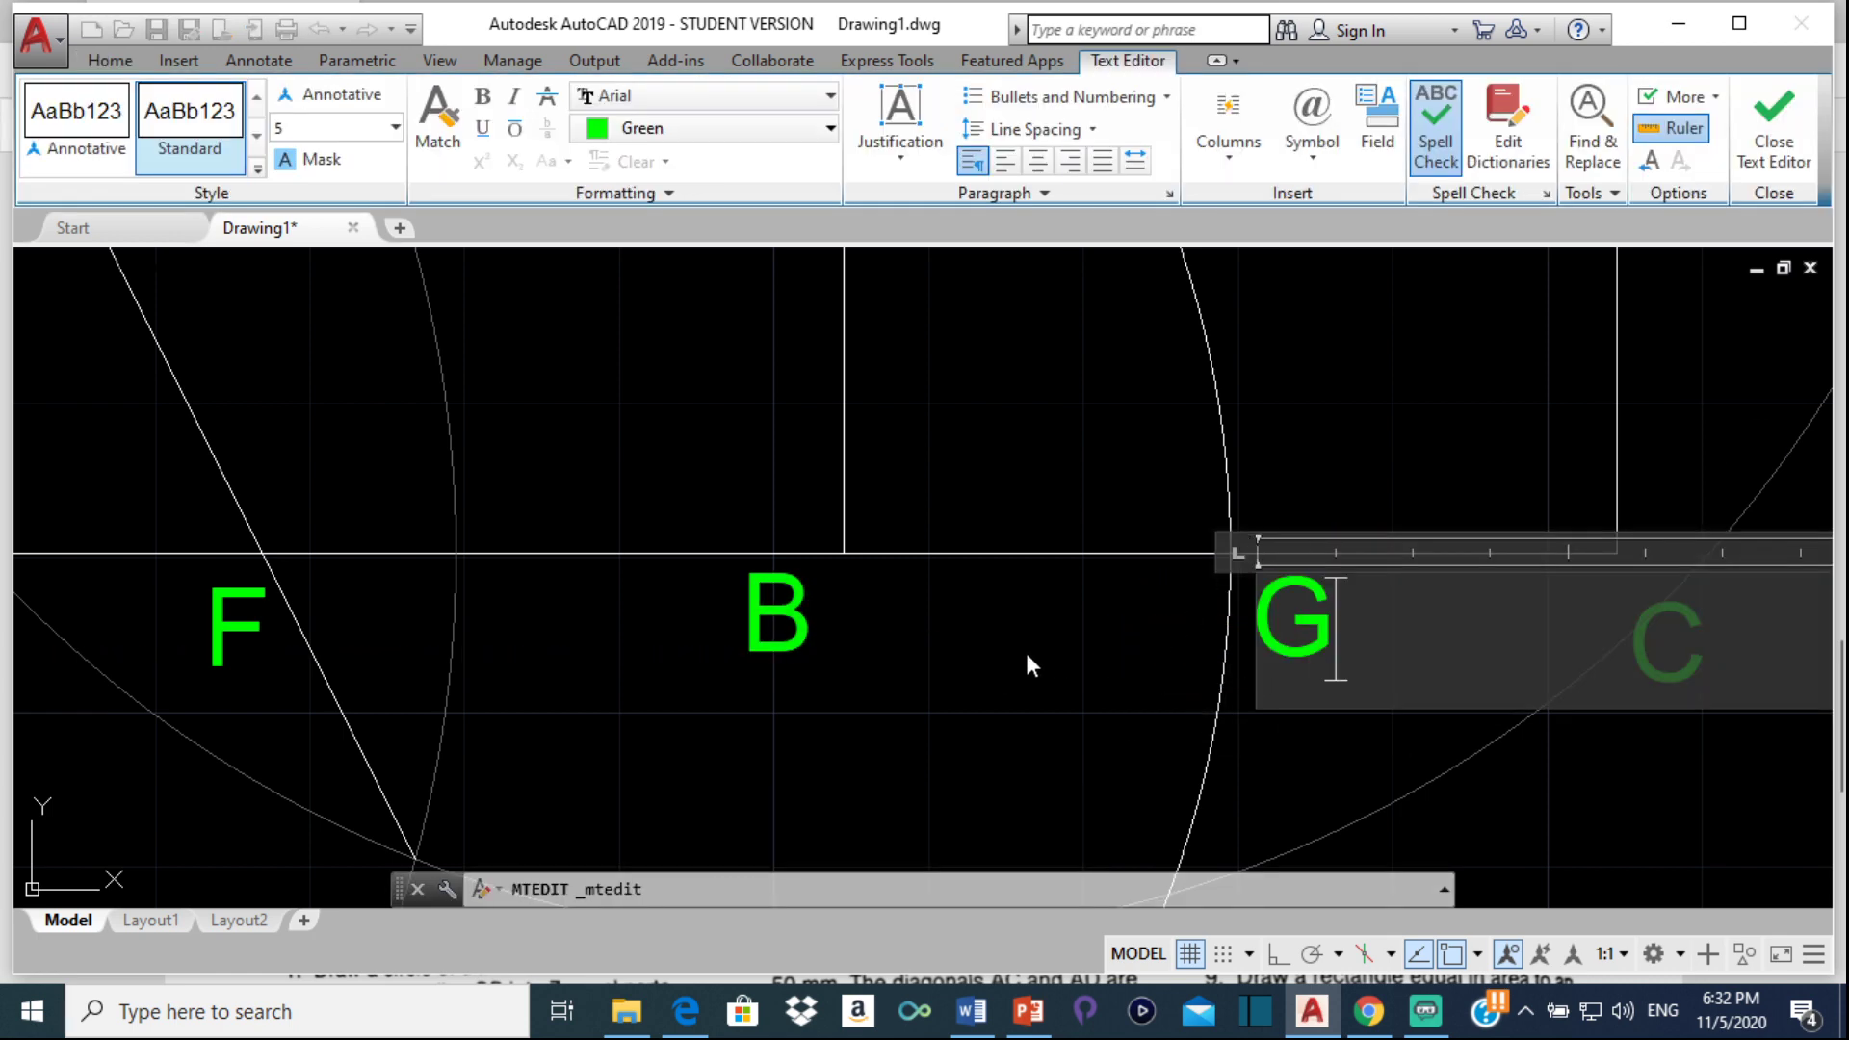
{"action": "left_click", "coordinate": [1027, 656]}
{"action": "scroll", "coordinate": [1127, 366], "scroll_direction": "down", "scroll_amount": 4}
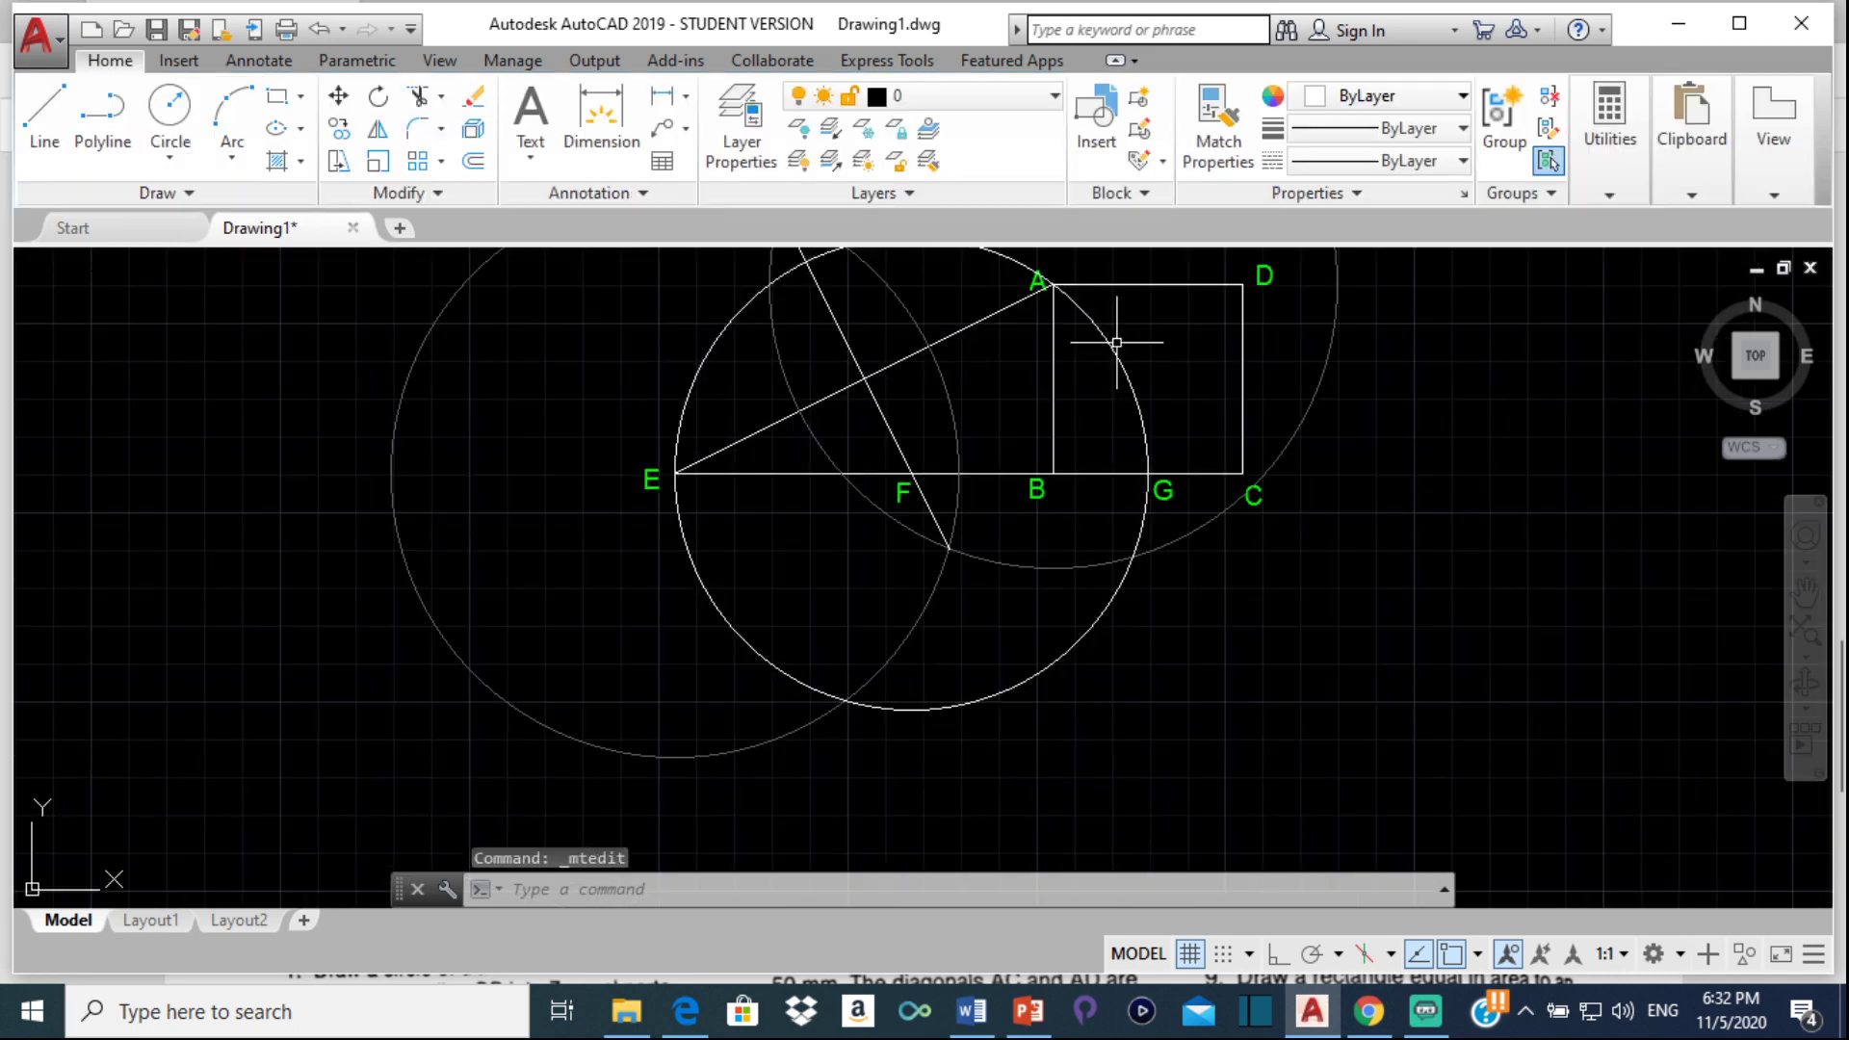
Change the colour of the circle centred at F to dark grey 99,100,102
{"action": "left_click", "coordinate": [1073, 297]}
{"action": "scroll", "coordinate": [1057, 475], "scroll_direction": "down", "scroll_amount": 2}
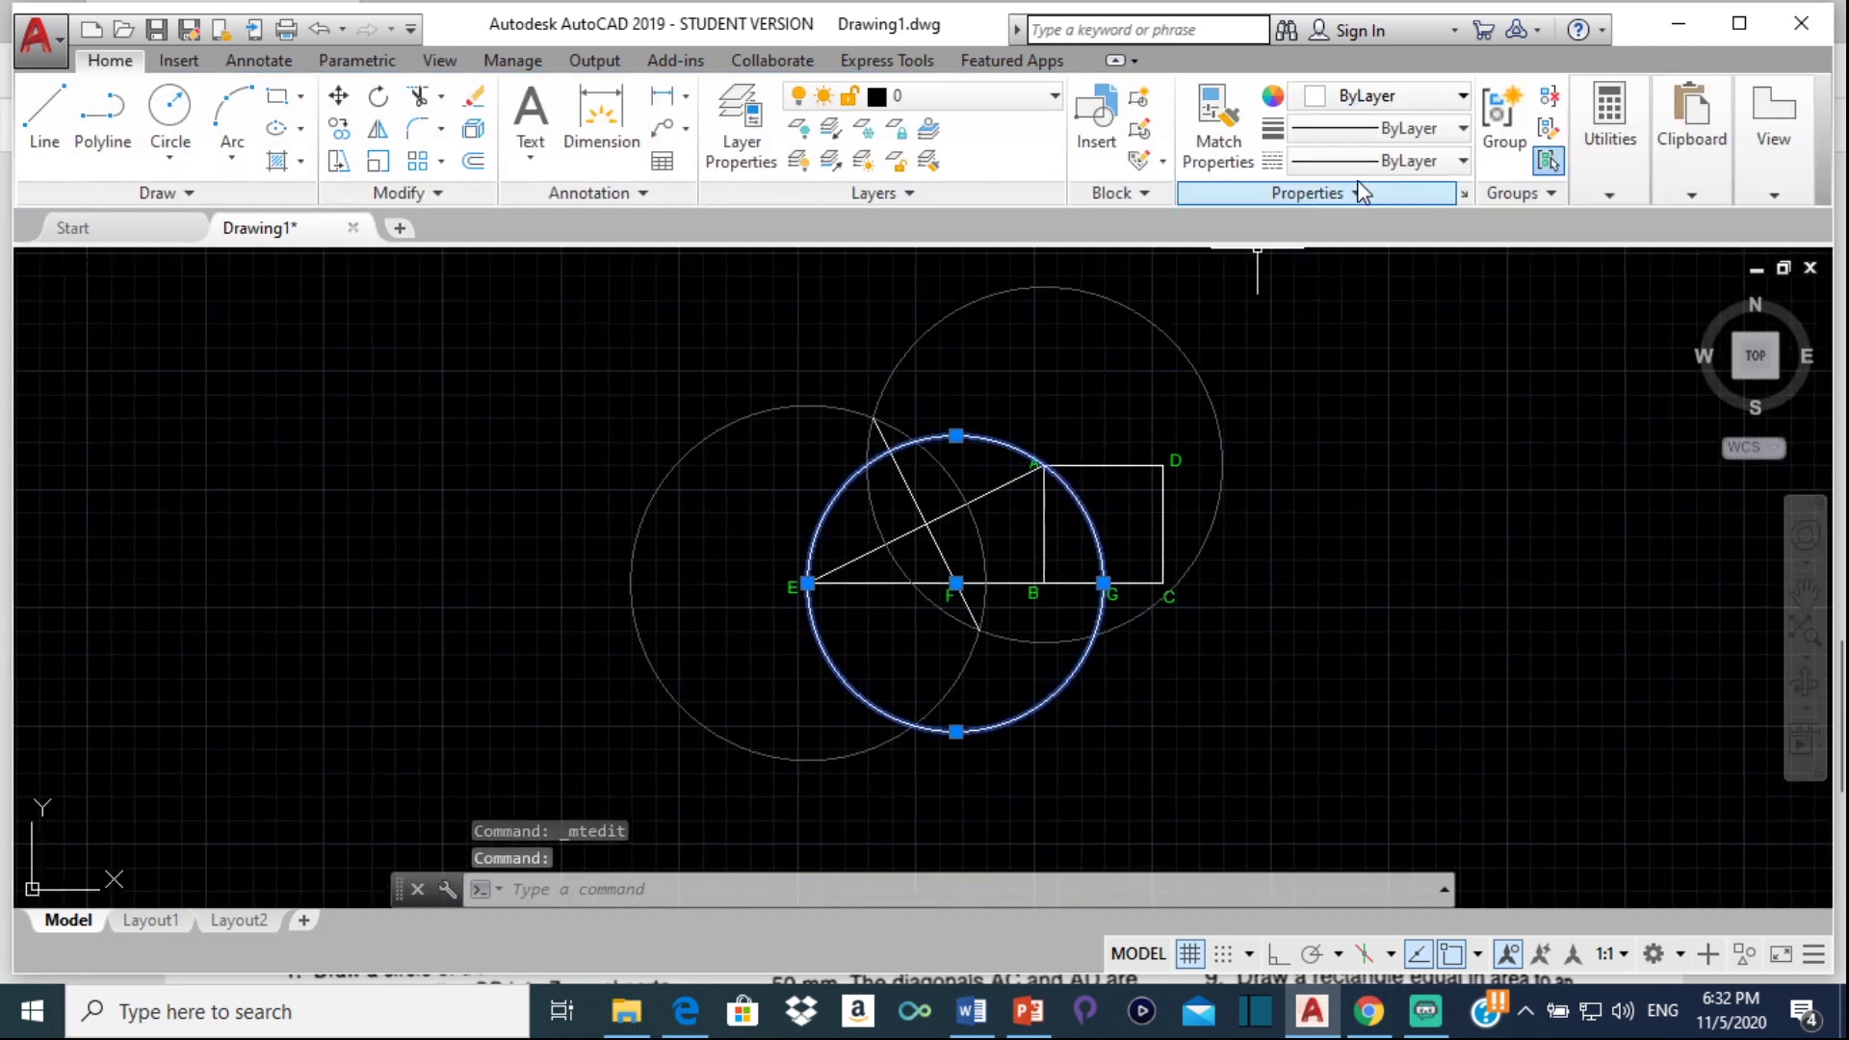
{"action": "left_click", "coordinate": [1378, 104]}
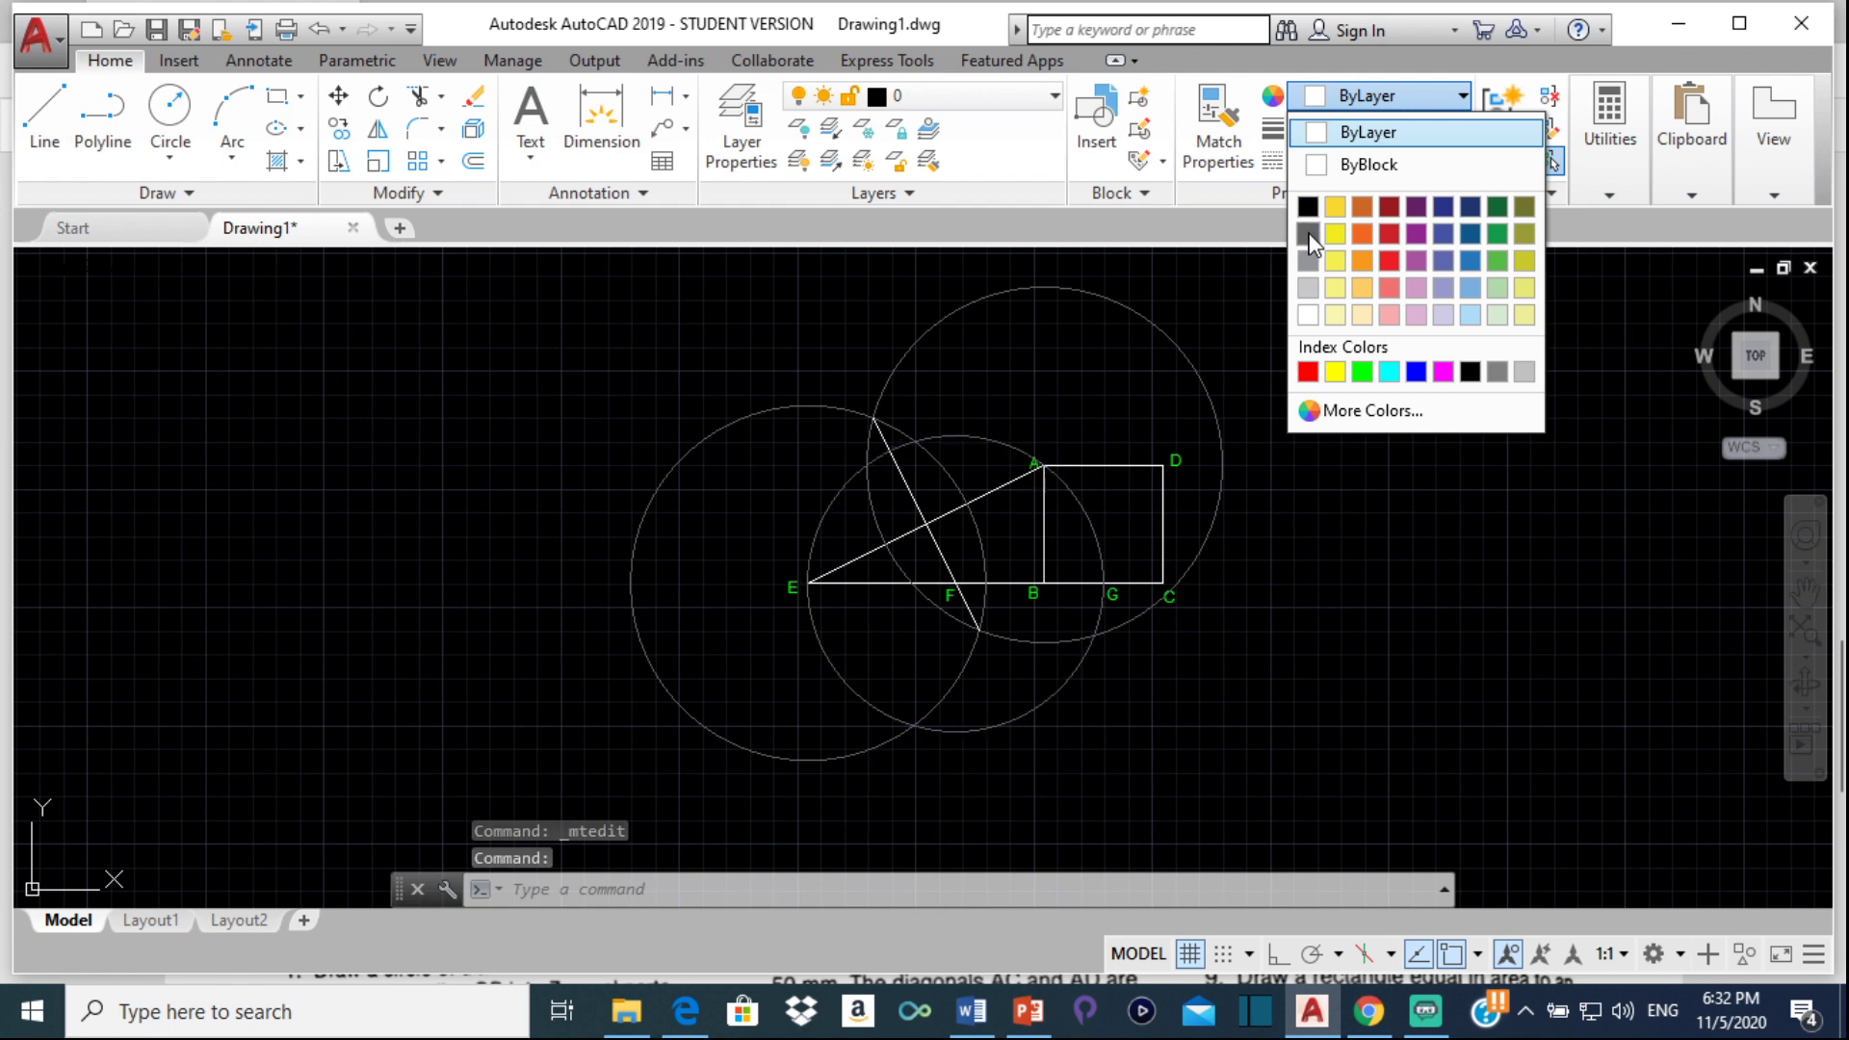
{"action": "left_click", "coordinate": [1307, 207]}
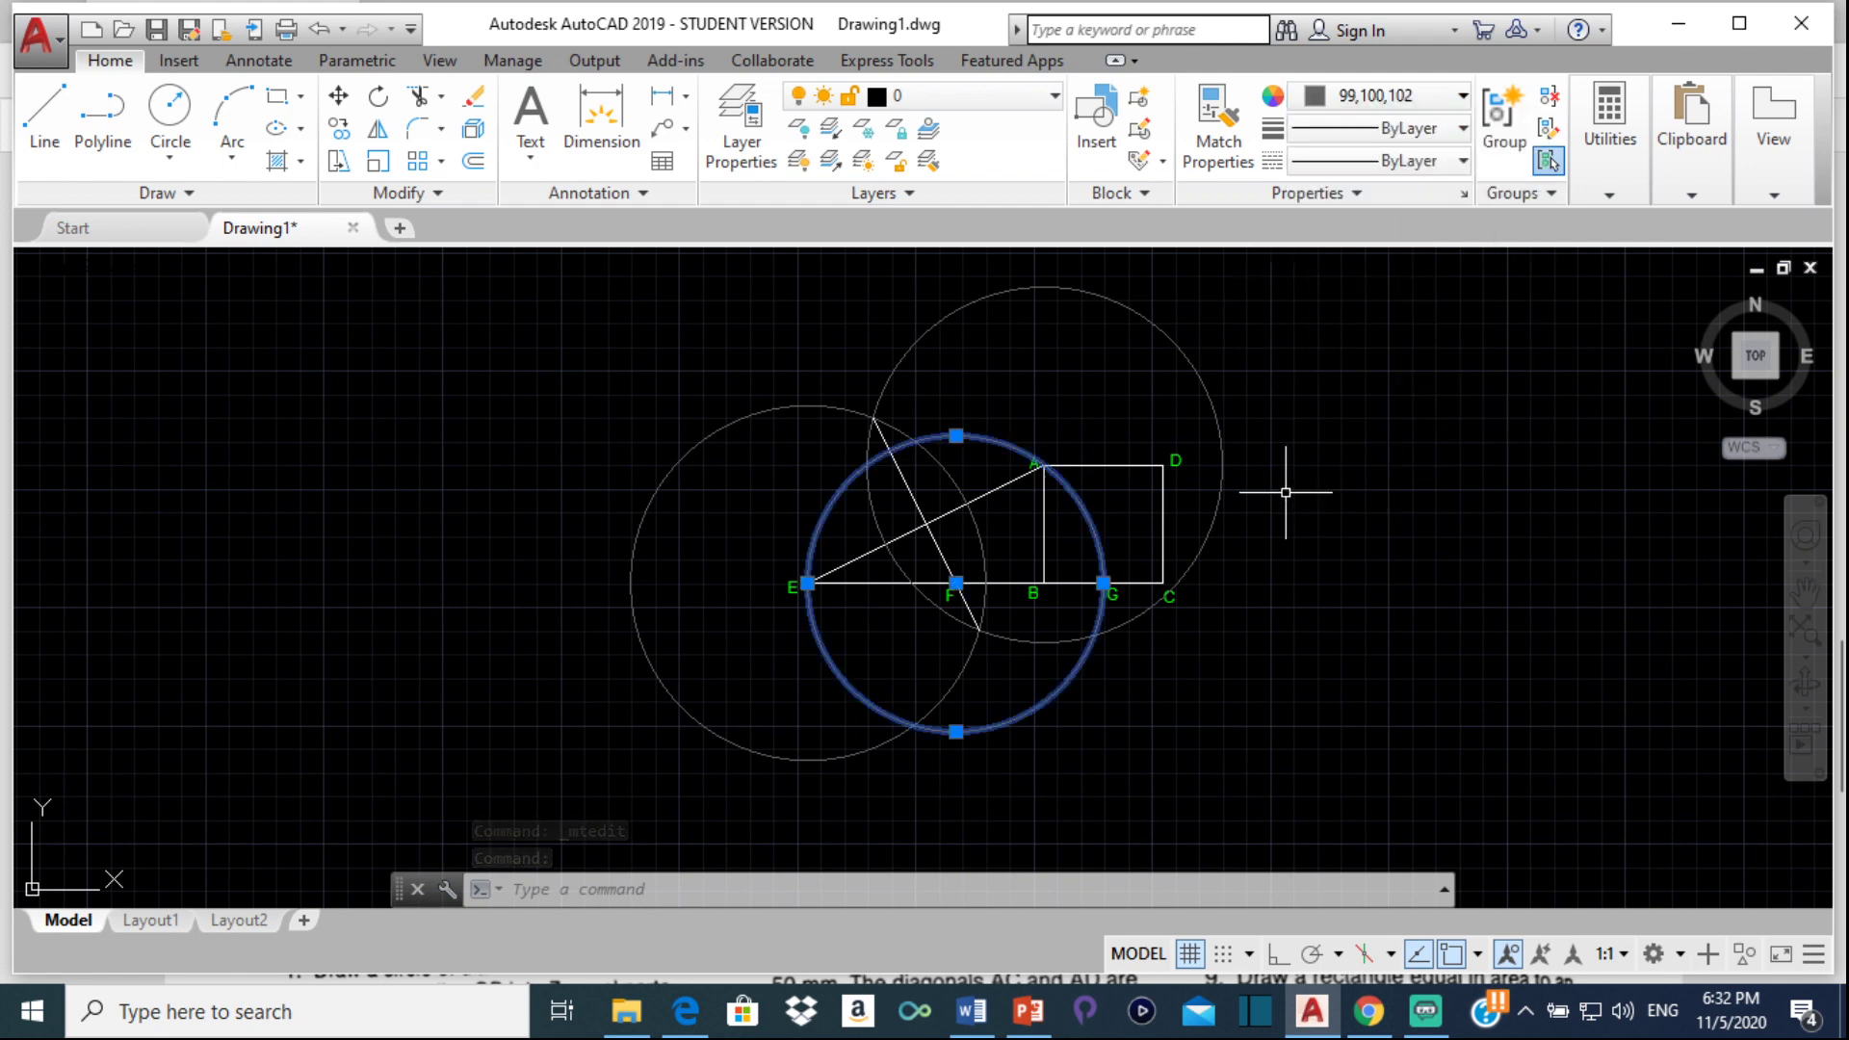
{"action": "key", "text": "Escape"}
{"action": "scroll", "coordinate": [962, 599], "scroll_direction": "up", "scroll_amount": 2}
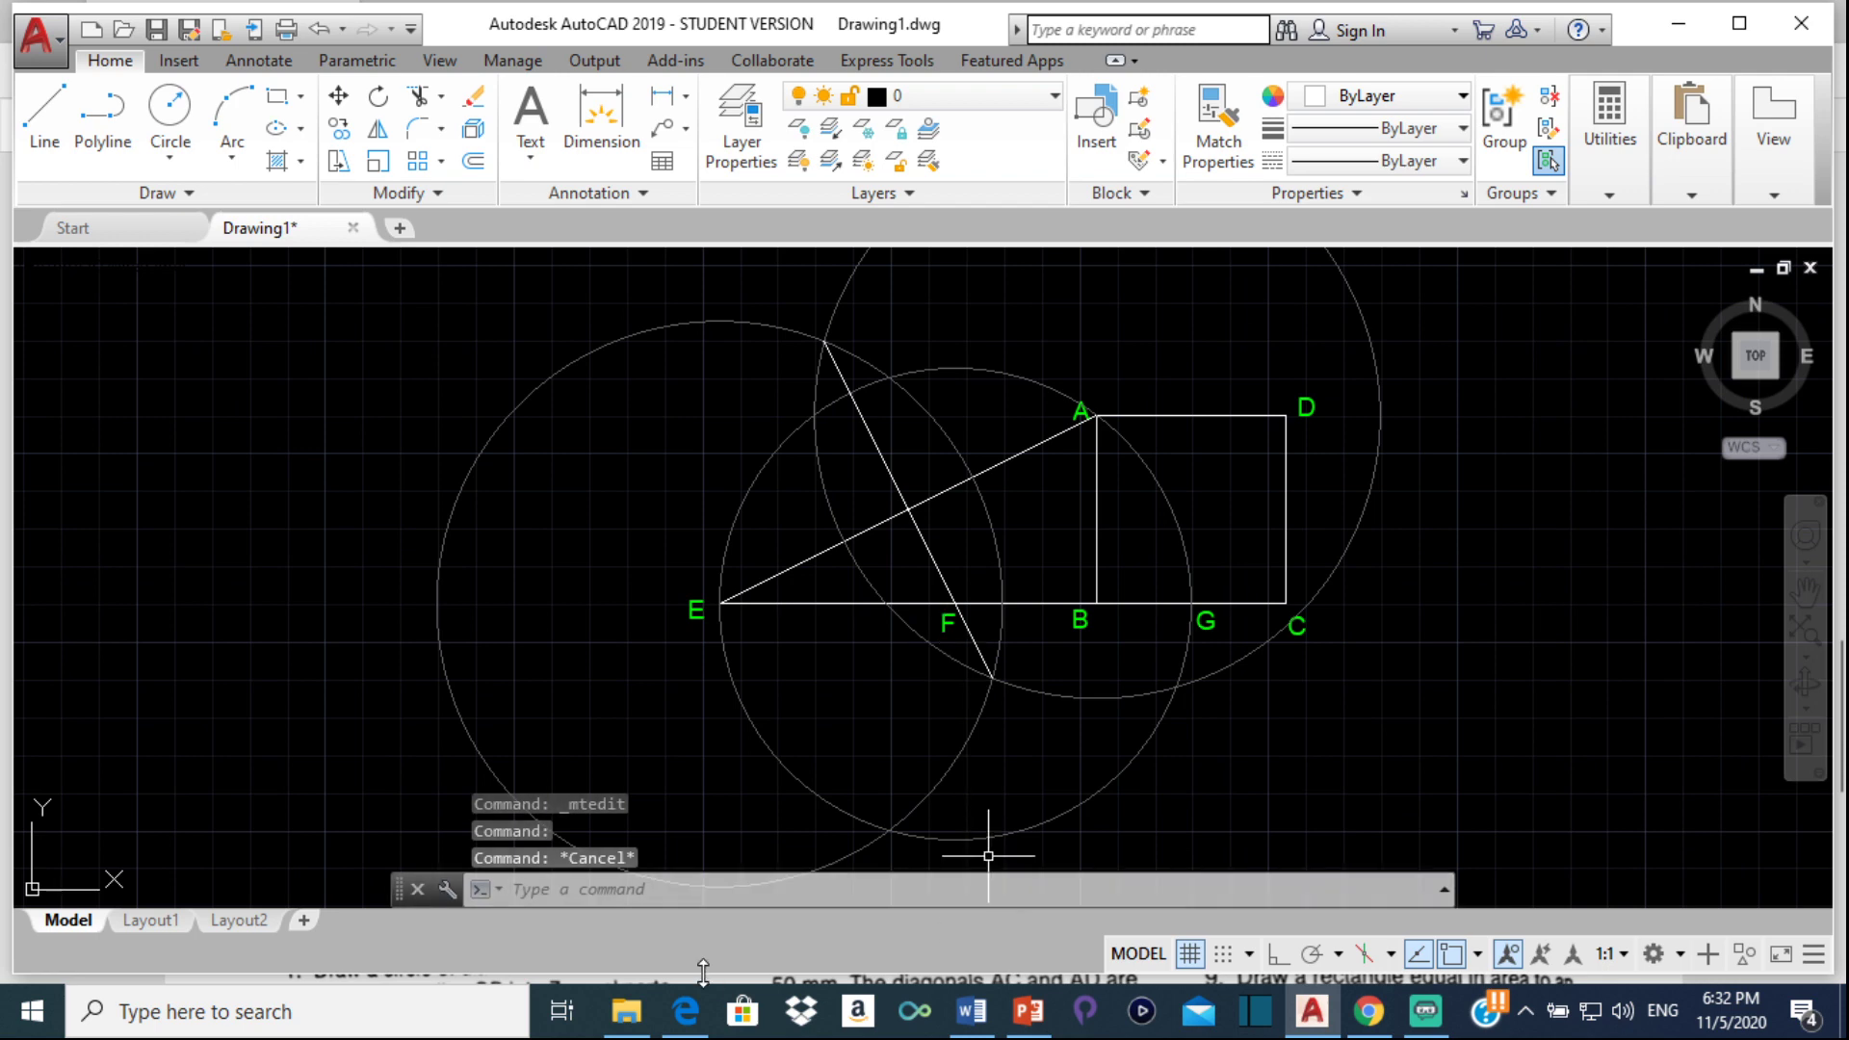
Check the construction instructions in Equal area.pdf, return to AutoCAD and draw a circle centred at B with its radius reaching G
{"action": "left_click", "coordinate": [685, 1011]}
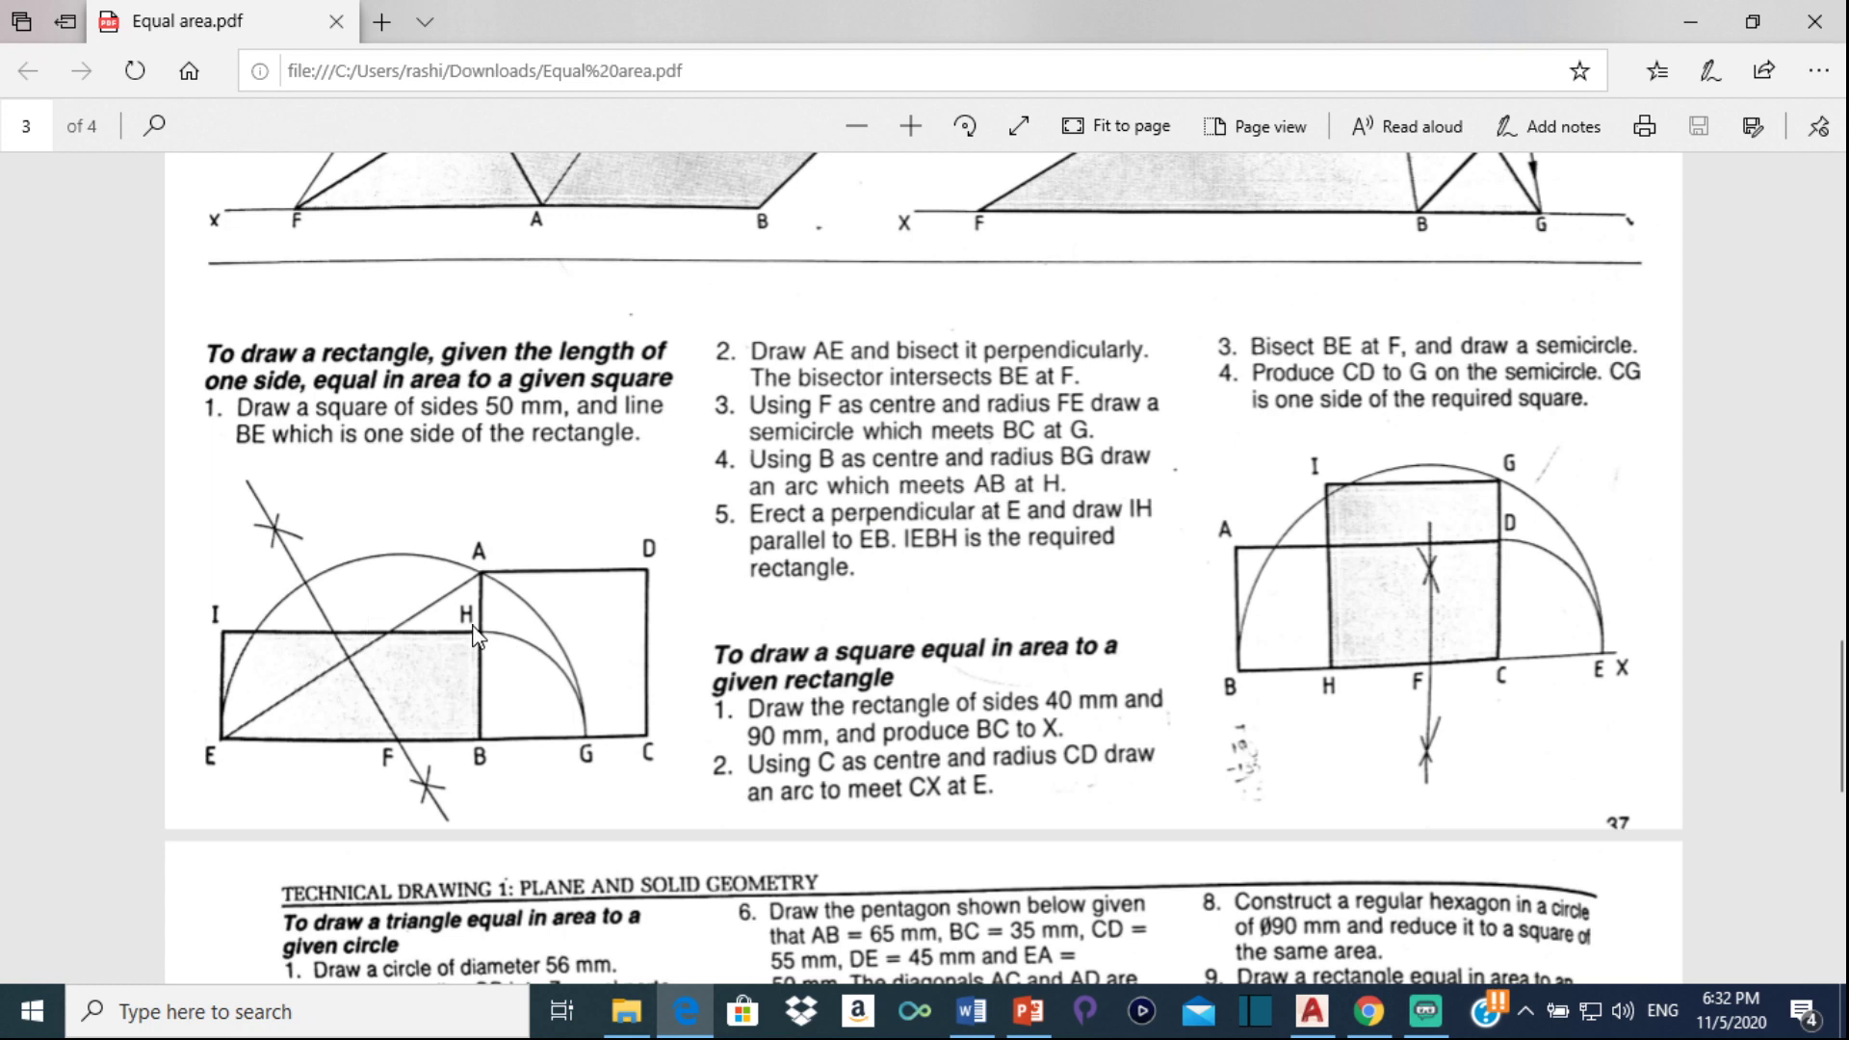
{"action": "left_click", "coordinate": [1312, 1010]}
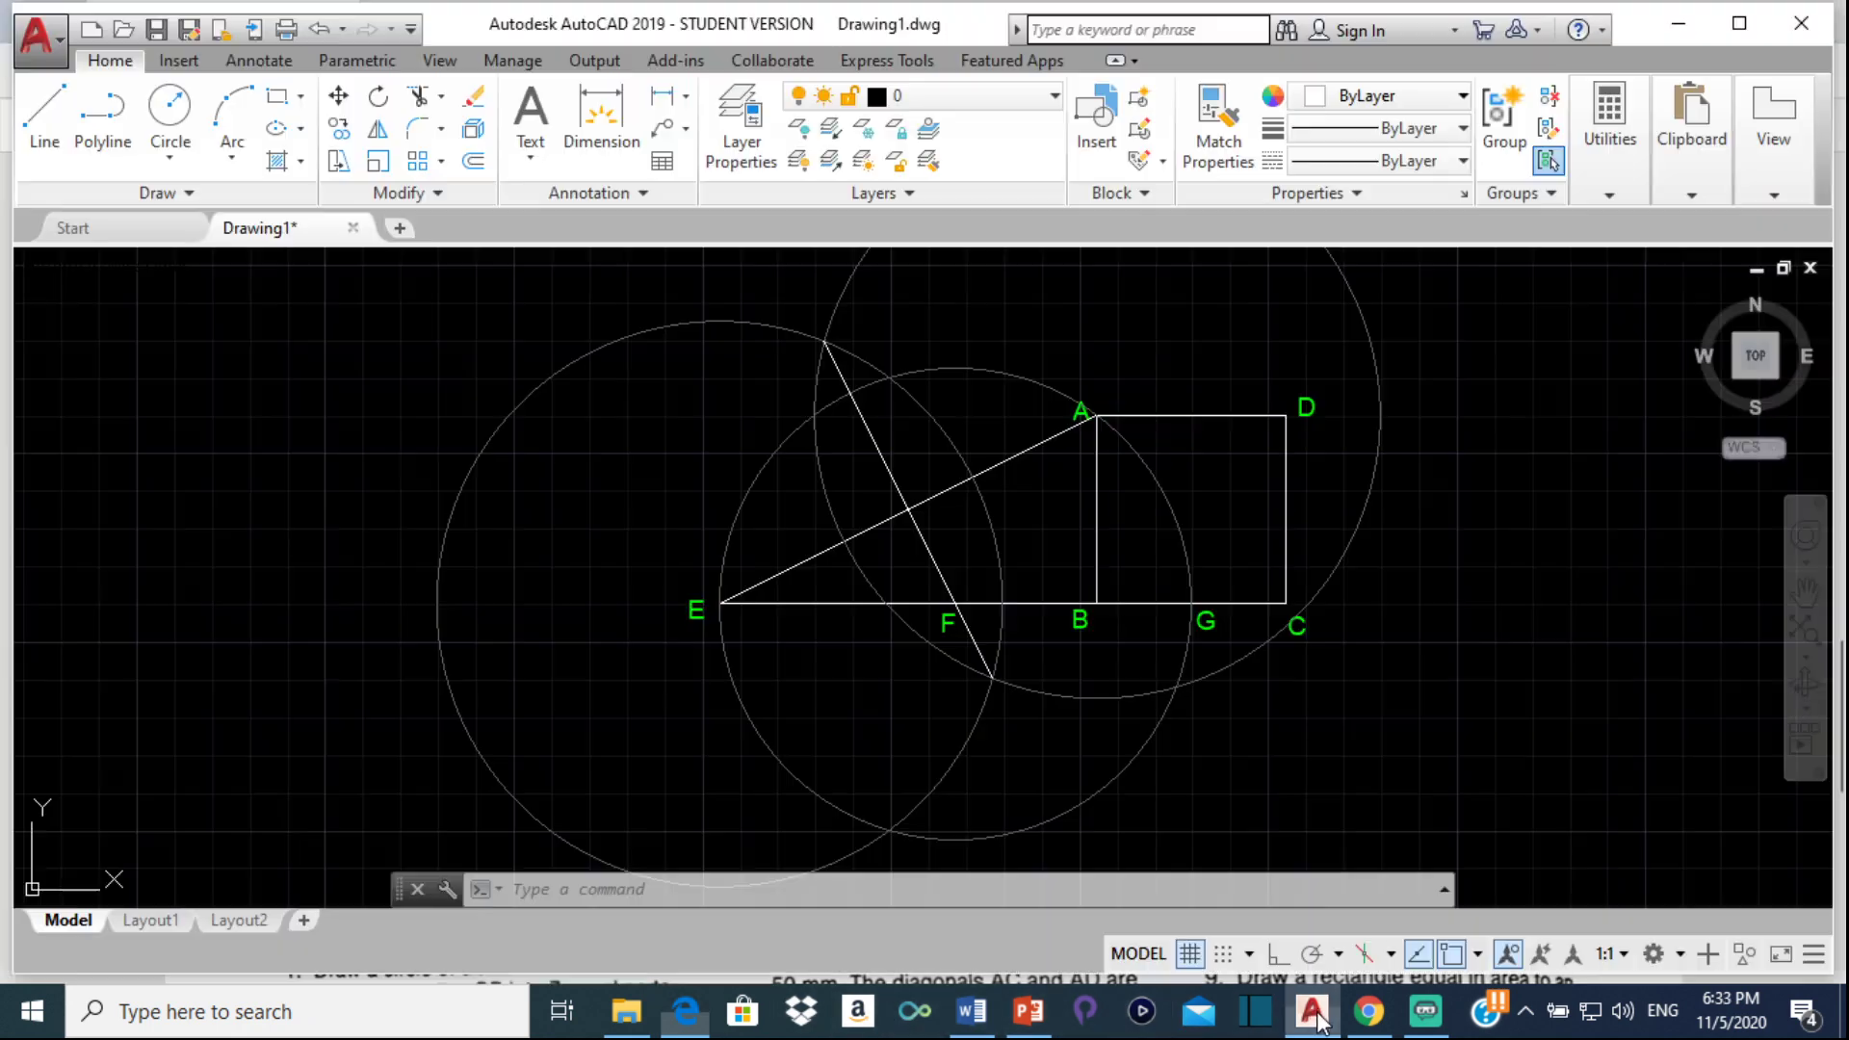
{"action": "left_click", "coordinate": [170, 108]}
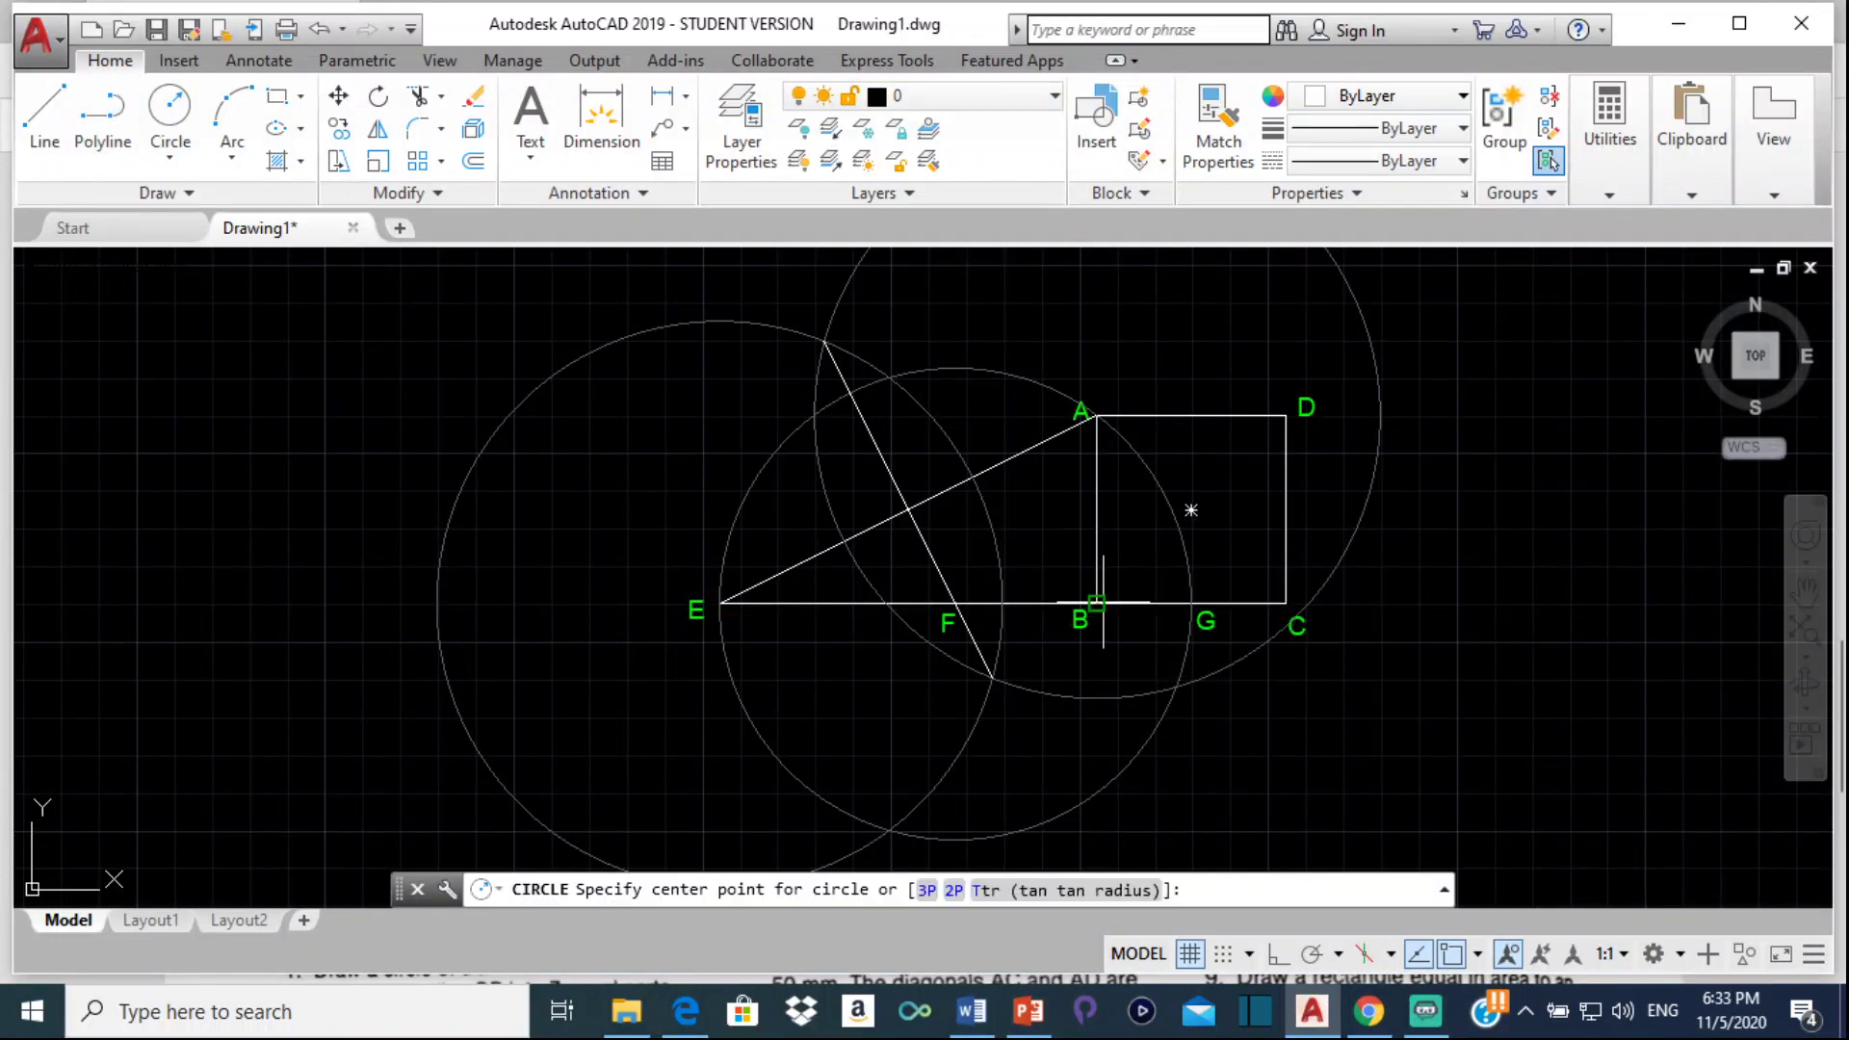
{"action": "left_click", "coordinate": [1096, 602]}
{"action": "scroll", "coordinate": [1199, 603], "scroll_direction": "up", "scroll_amount": 2}
{"action": "scroll", "coordinate": [1187, 605], "scroll_direction": "up", "scroll_amount": 2}
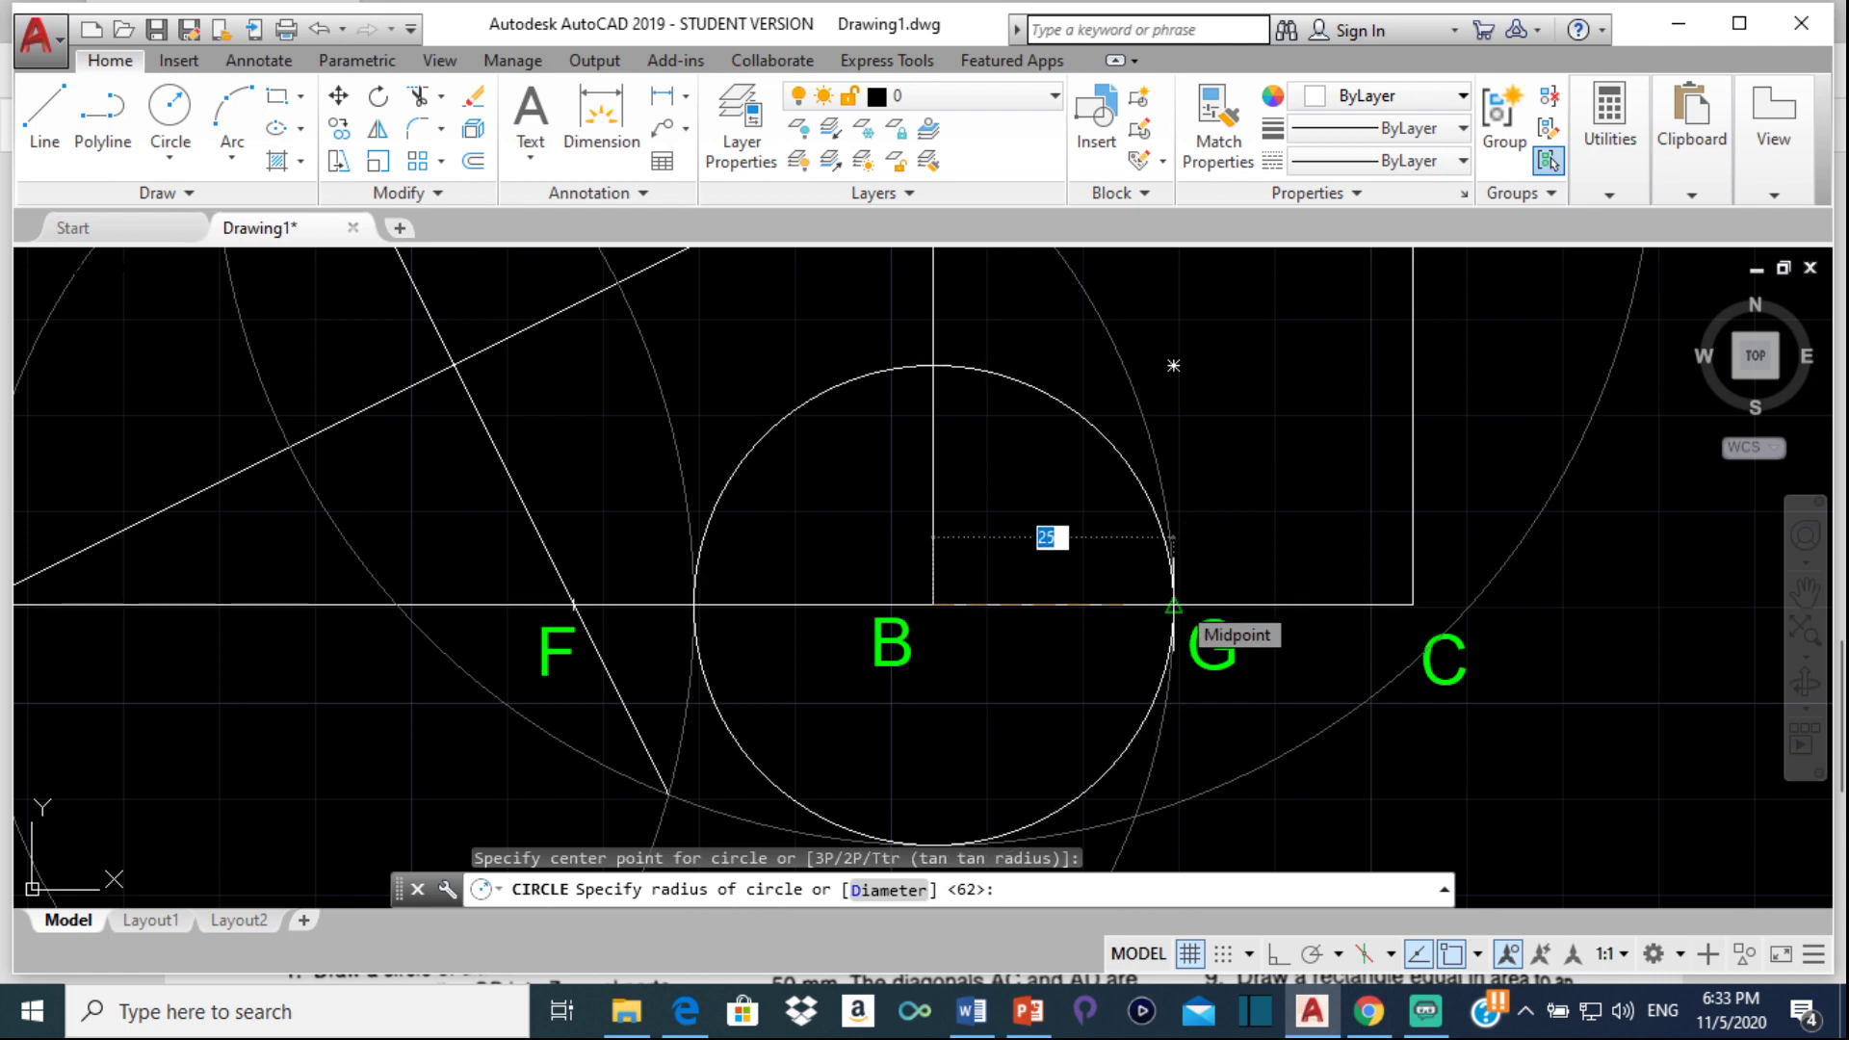
{"action": "left_click", "coordinate": [1174, 603]}
Change the colour of the circle centred at B to dark grey 99,100,102
{"action": "left_click", "coordinate": [796, 404]}
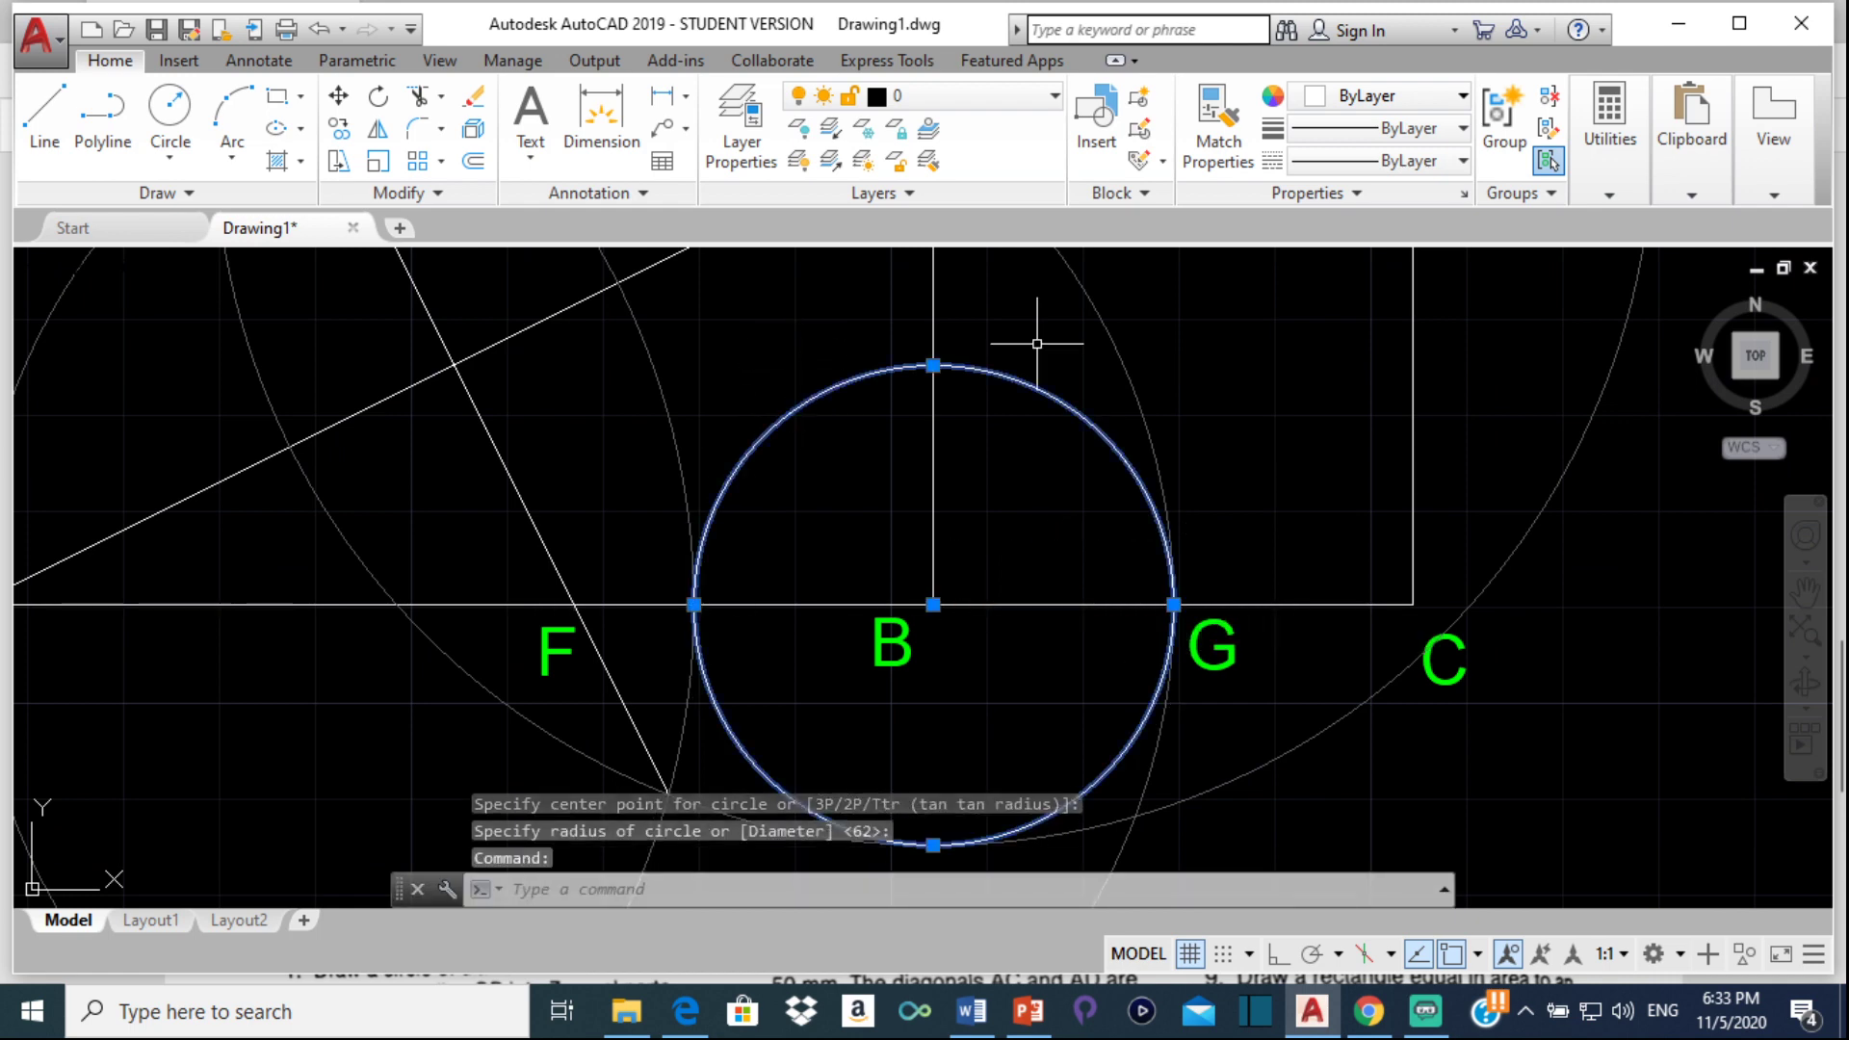
{"action": "left_click", "coordinate": [1420, 106]}
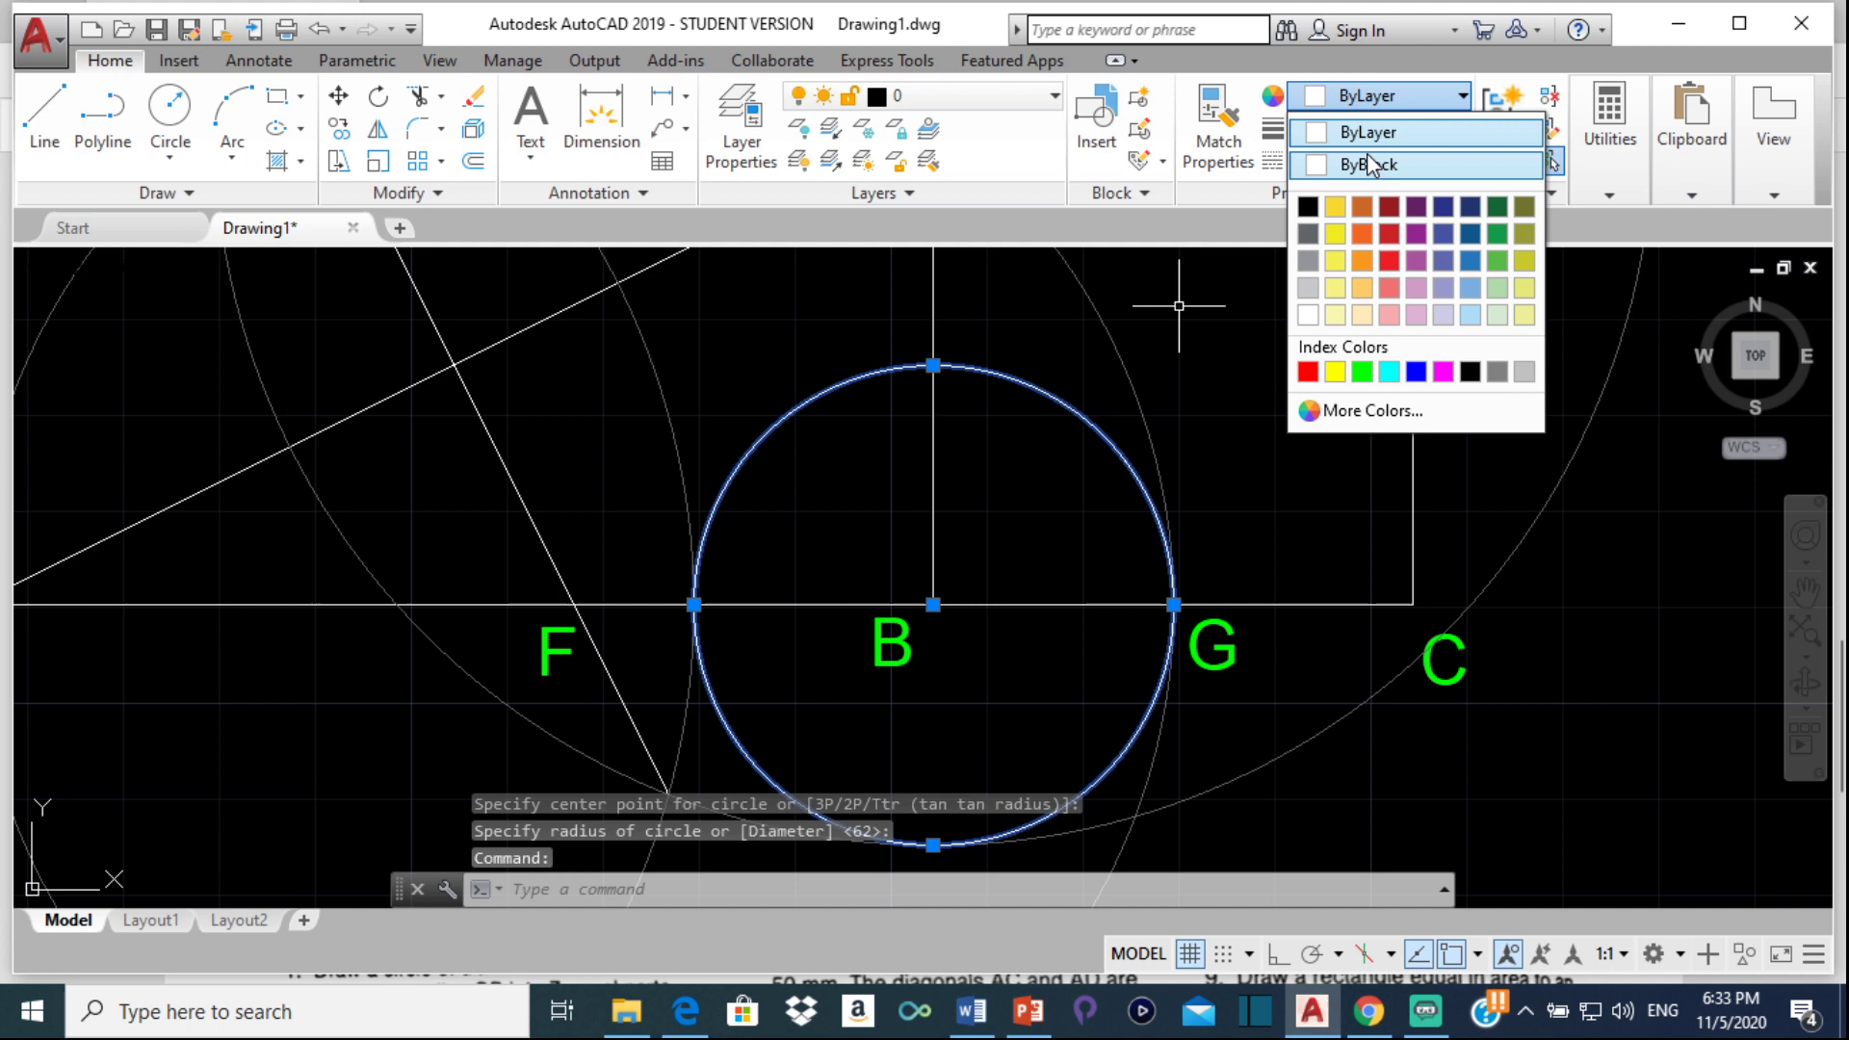
{"action": "left_click", "coordinate": [1302, 239]}
{"action": "scroll", "coordinate": [894, 351], "scroll_direction": "down", "scroll_amount": 3}
{"action": "middle_click_drag", "start_coordinate": [963, 318], "coordinate": [1002, 414]}
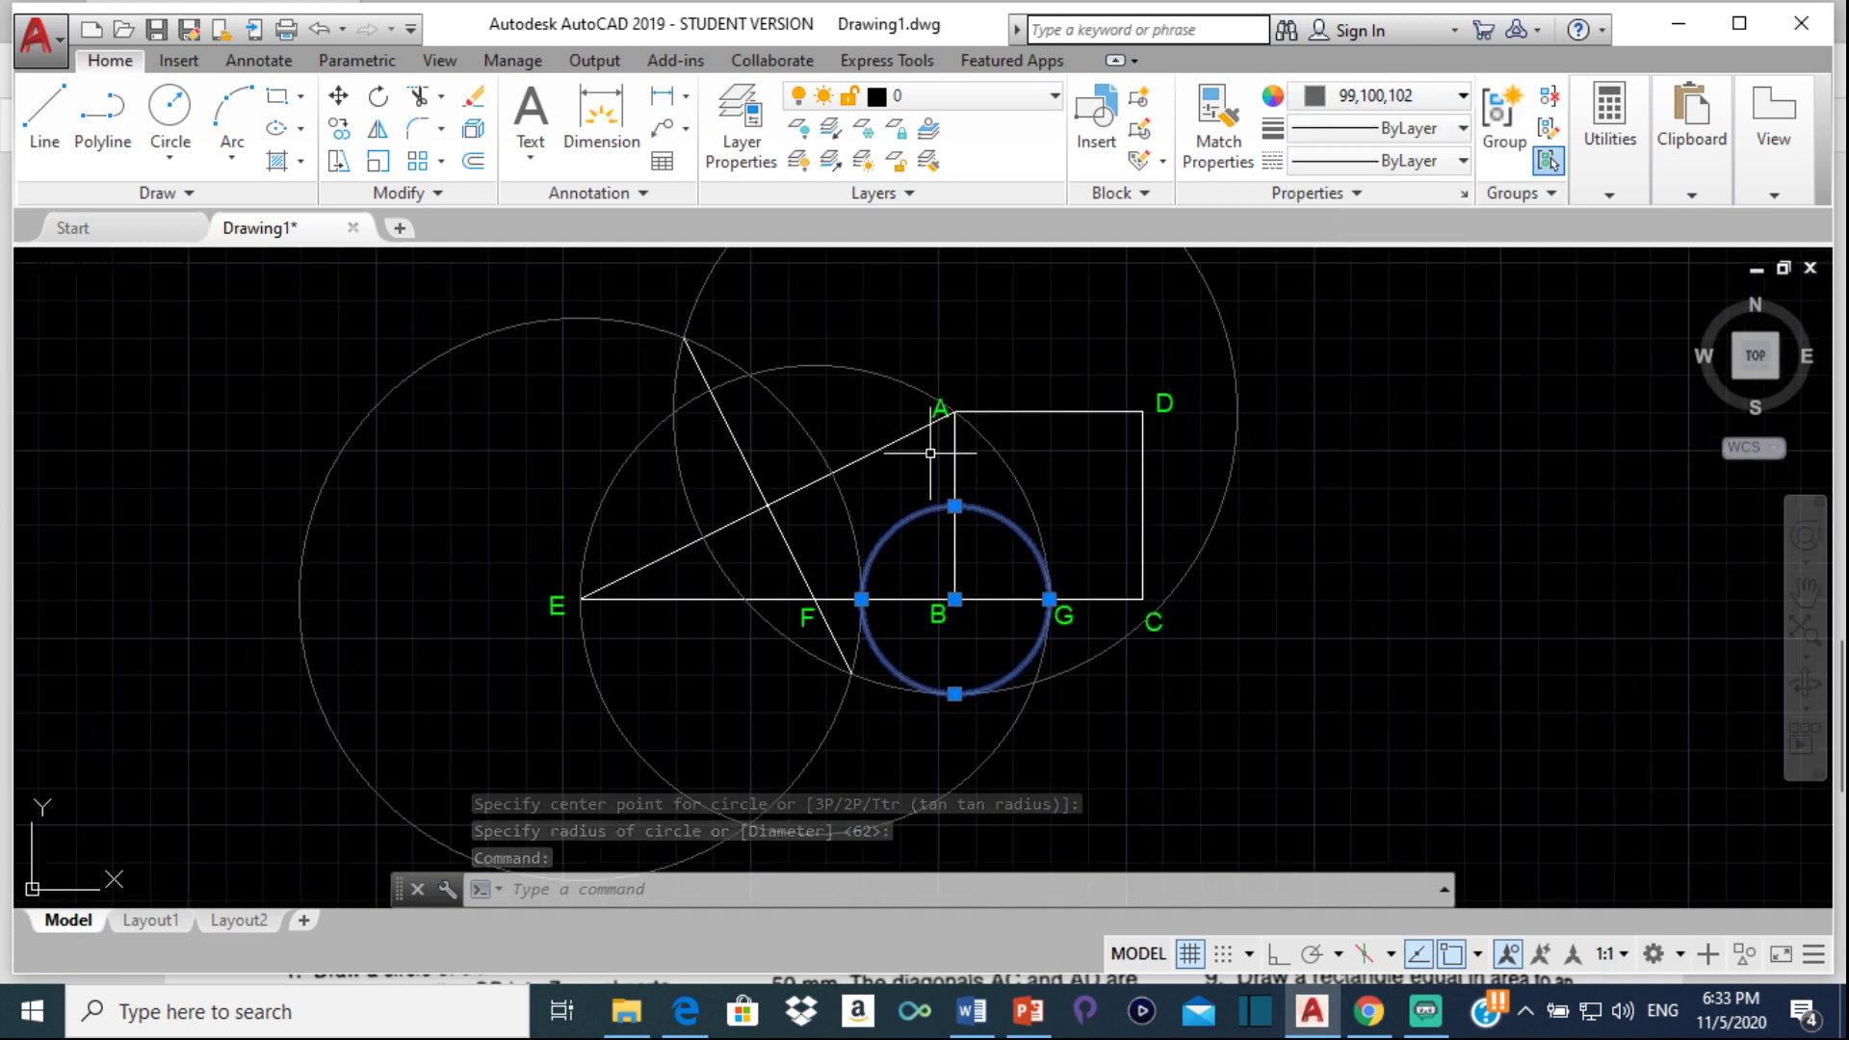
{"action": "scroll", "coordinate": [1004, 413], "scroll_direction": "up", "scroll_amount": 1}
{"action": "key", "text": "Escape"}
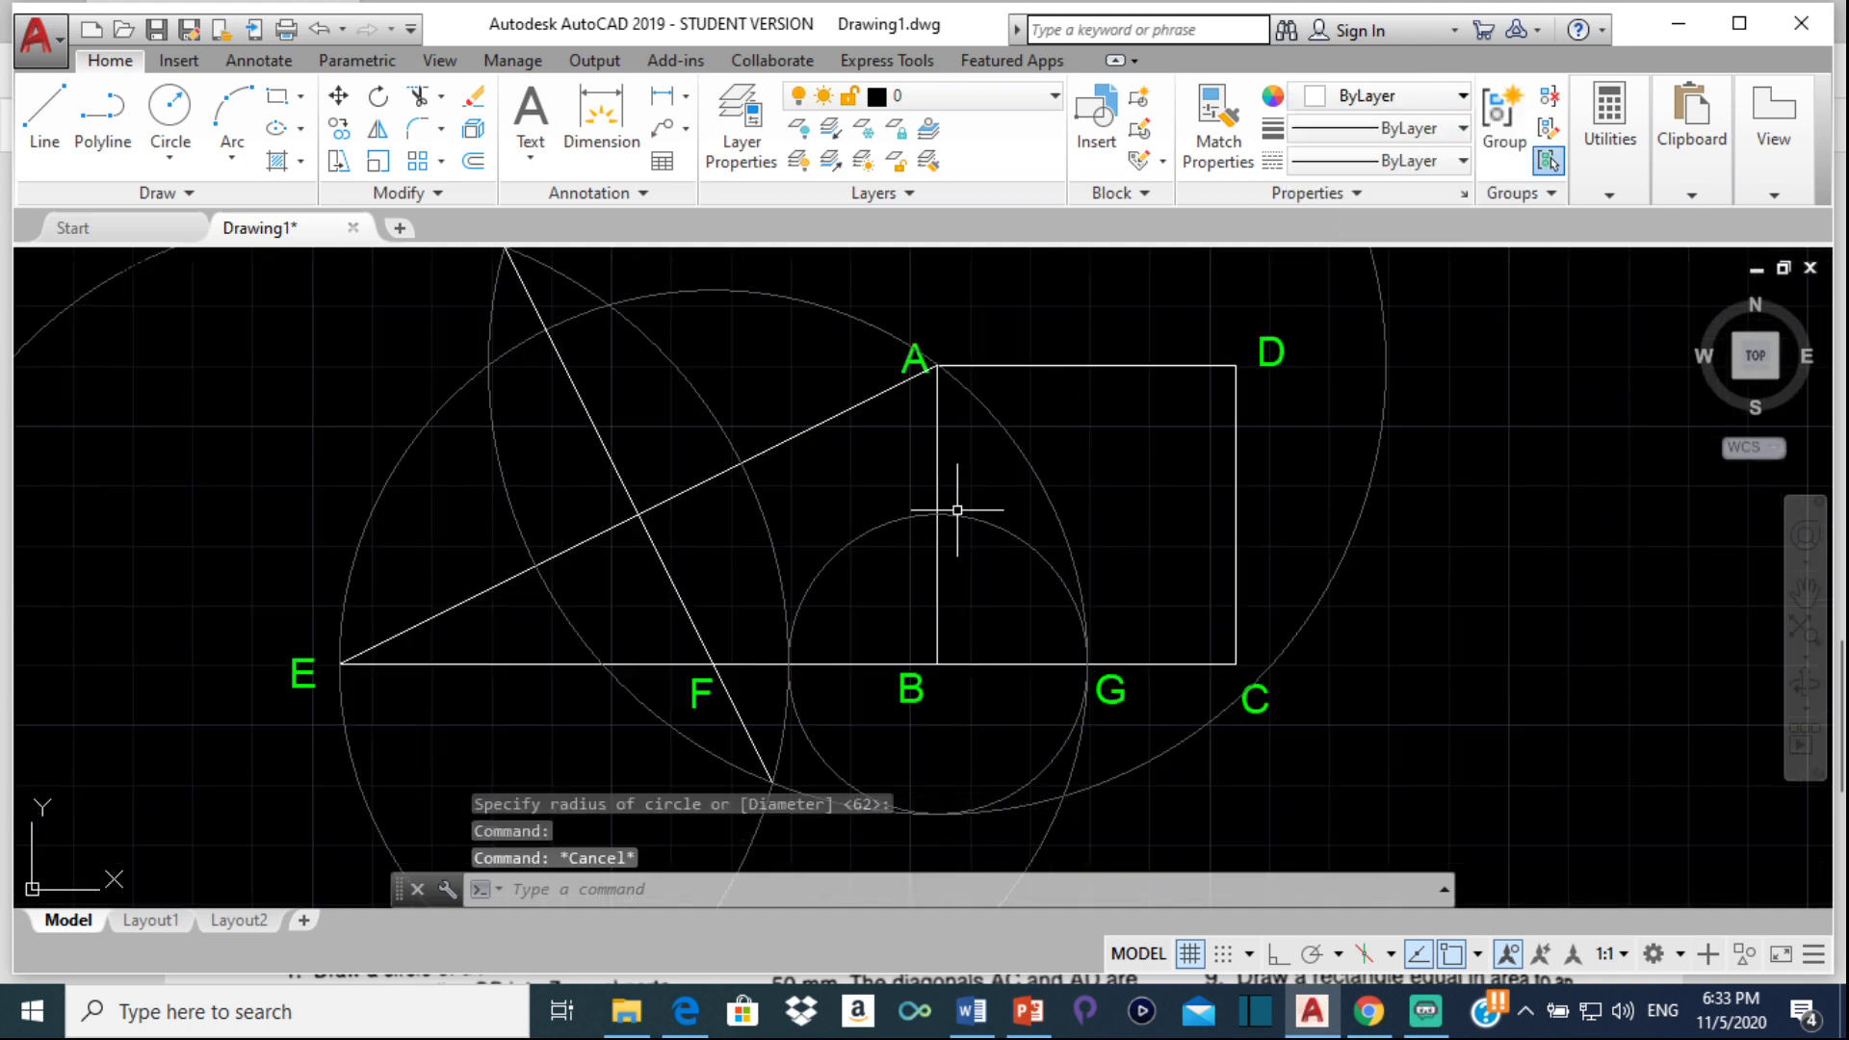
Copy label B to just above and left of where the small circle crosses AB
{"action": "left_click", "coordinate": [911, 684]}
{"action": "left_click", "coordinate": [338, 128]}
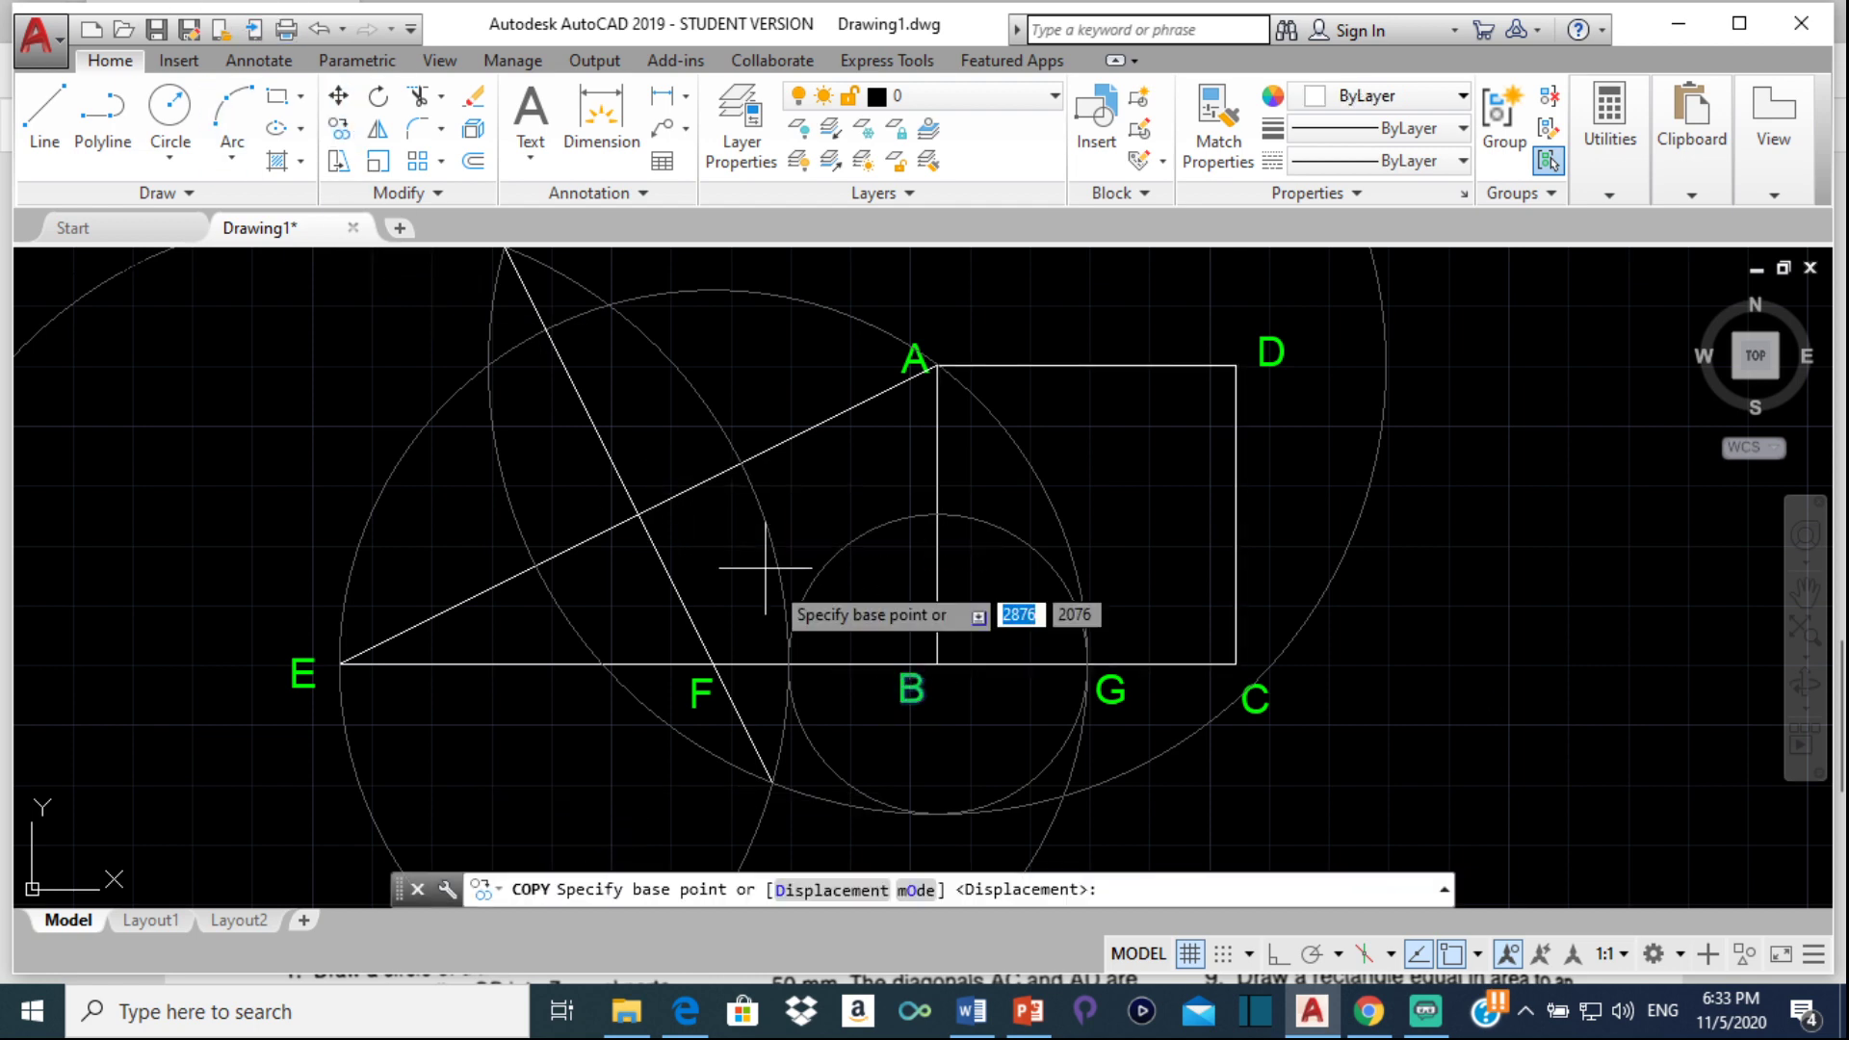
{"action": "left_click", "coordinate": [905, 671]}
{"action": "scroll", "coordinate": [911, 696], "scroll_direction": "up", "scroll_amount": 3}
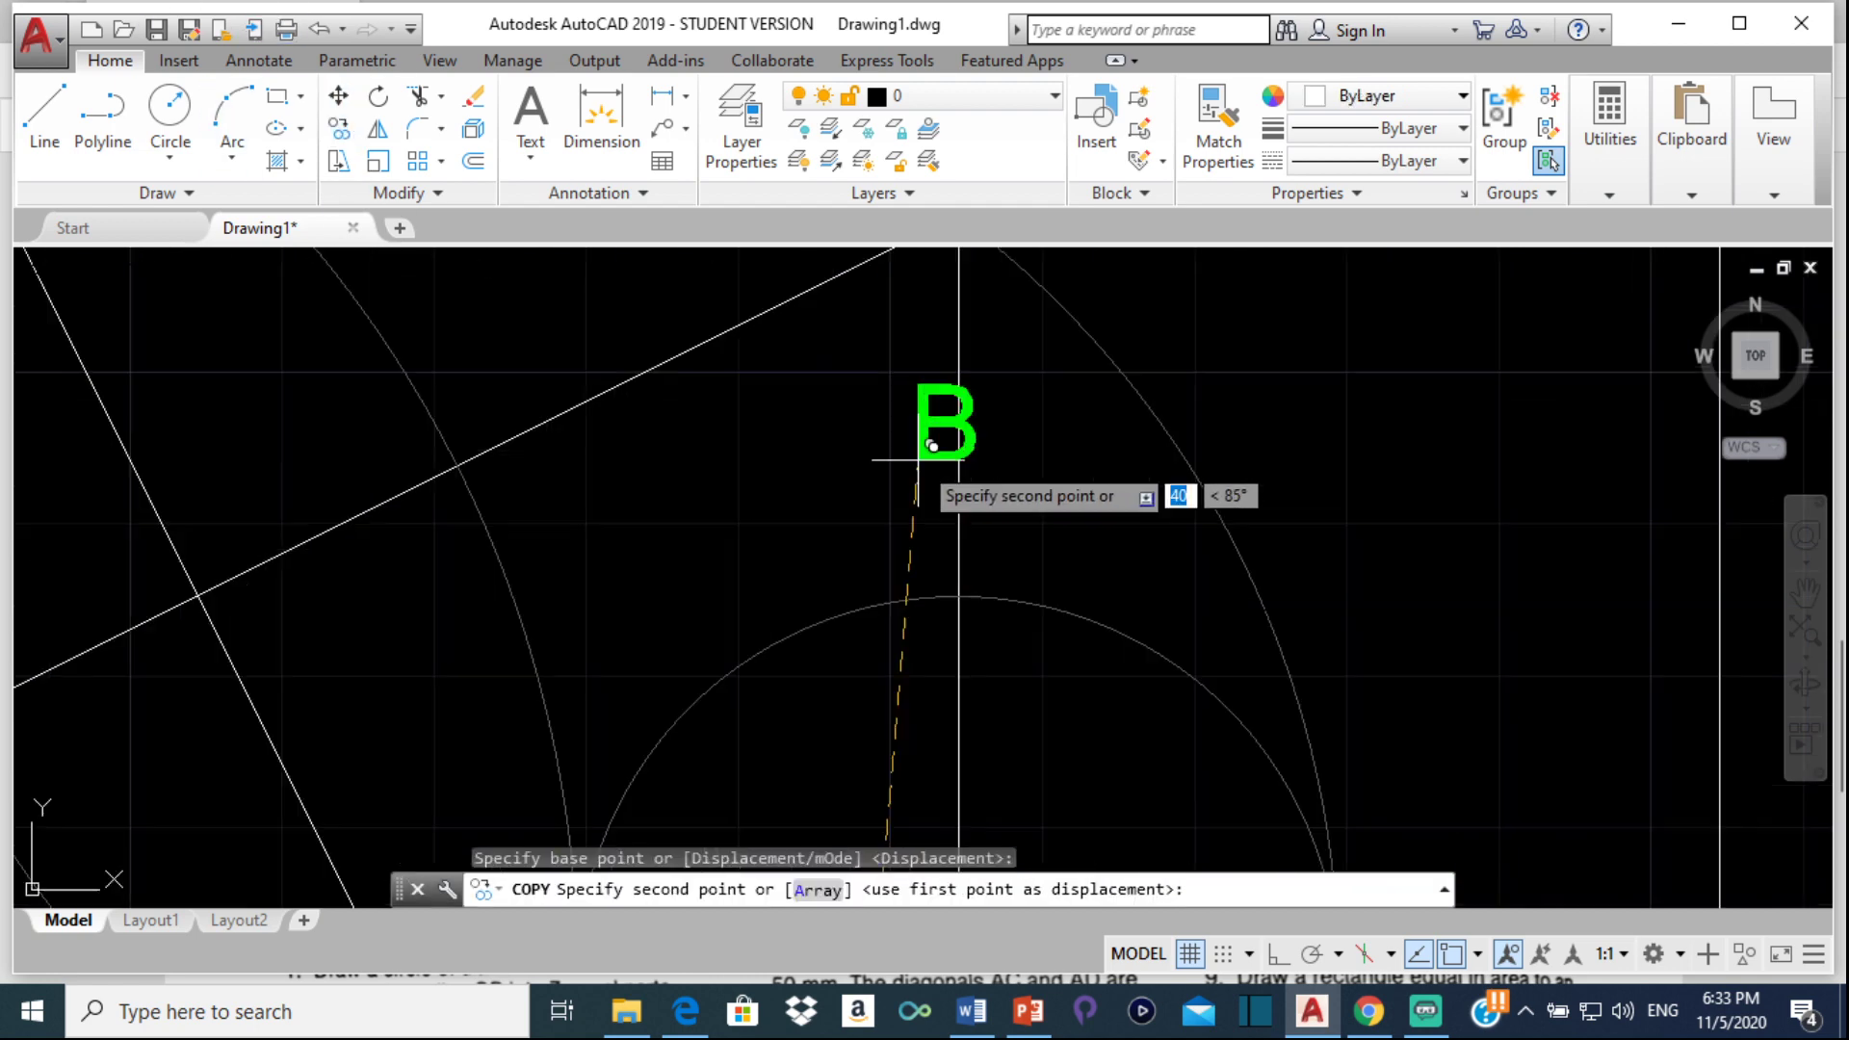
{"action": "left_click", "coordinate": [886, 568]}
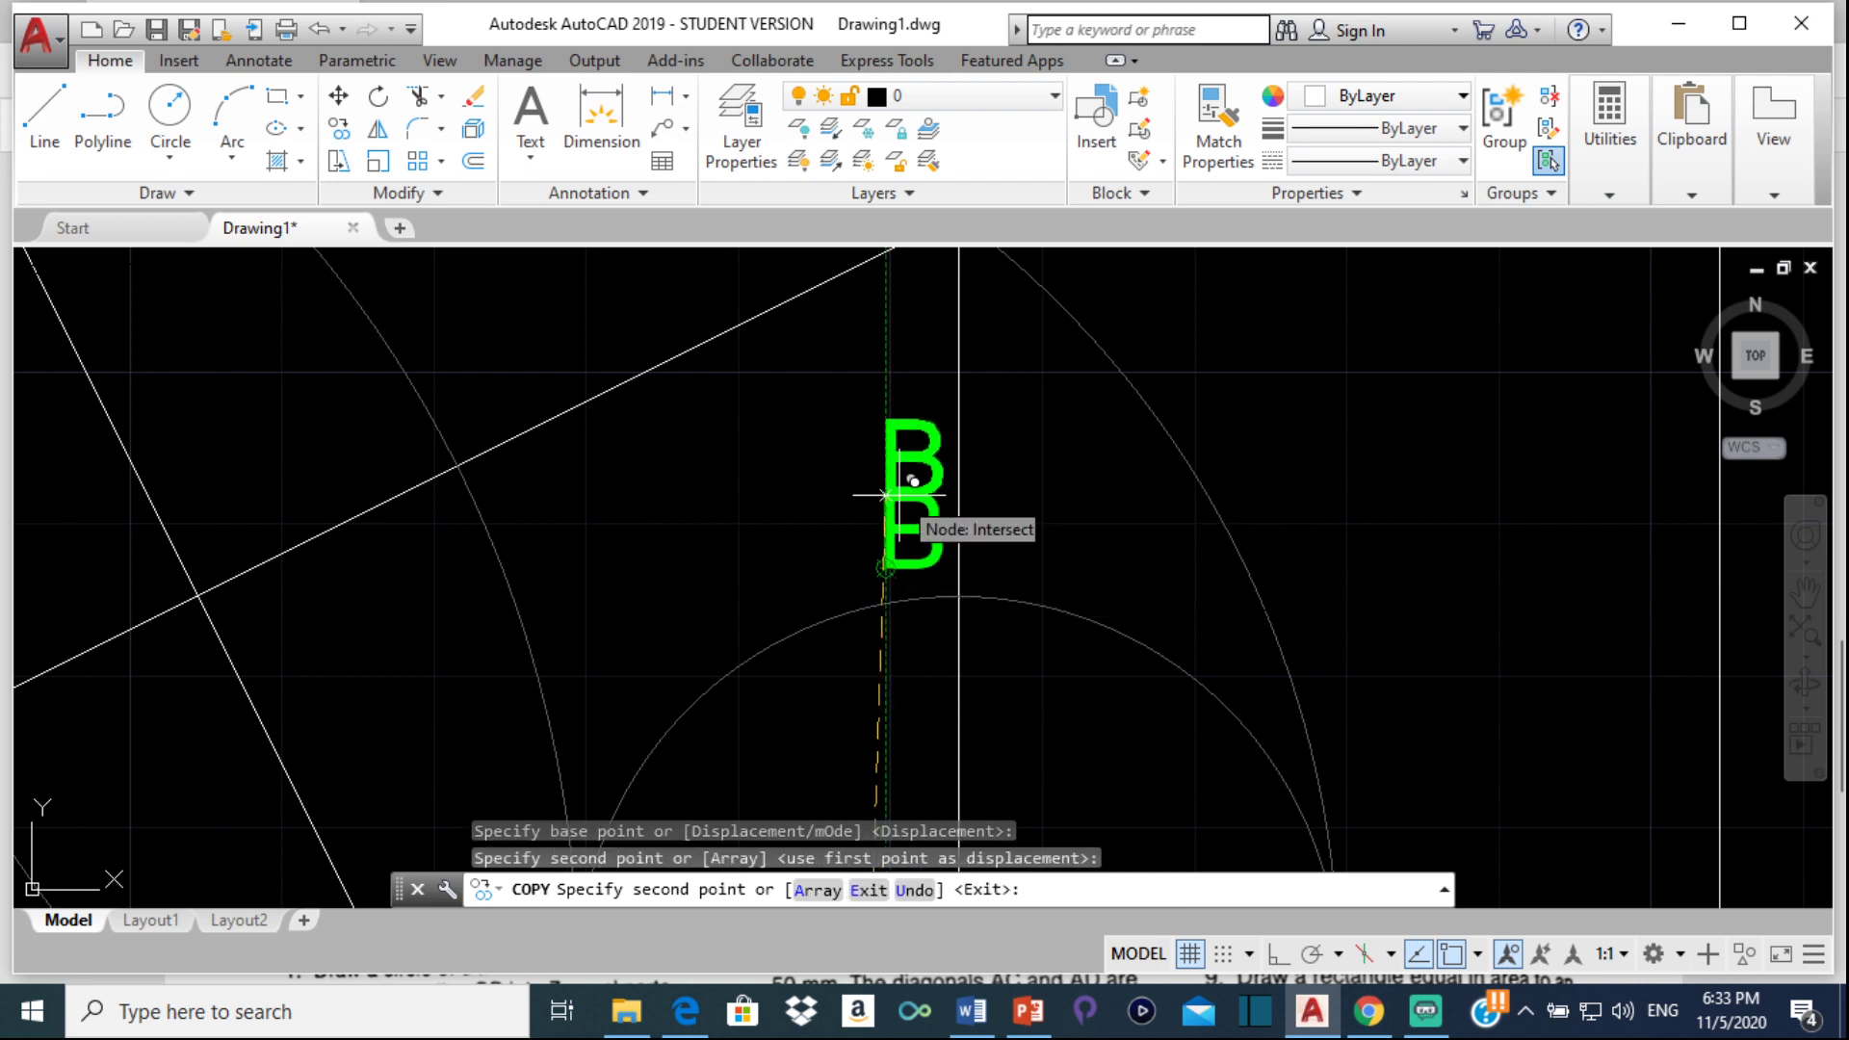
{"action": "key", "text": "Escape"}
Change the copied B label beside the small circle's crossing with AB to H
{"action": "left_click", "coordinate": [914, 535]}
{"action": "double_click", "coordinate": [914, 535]}
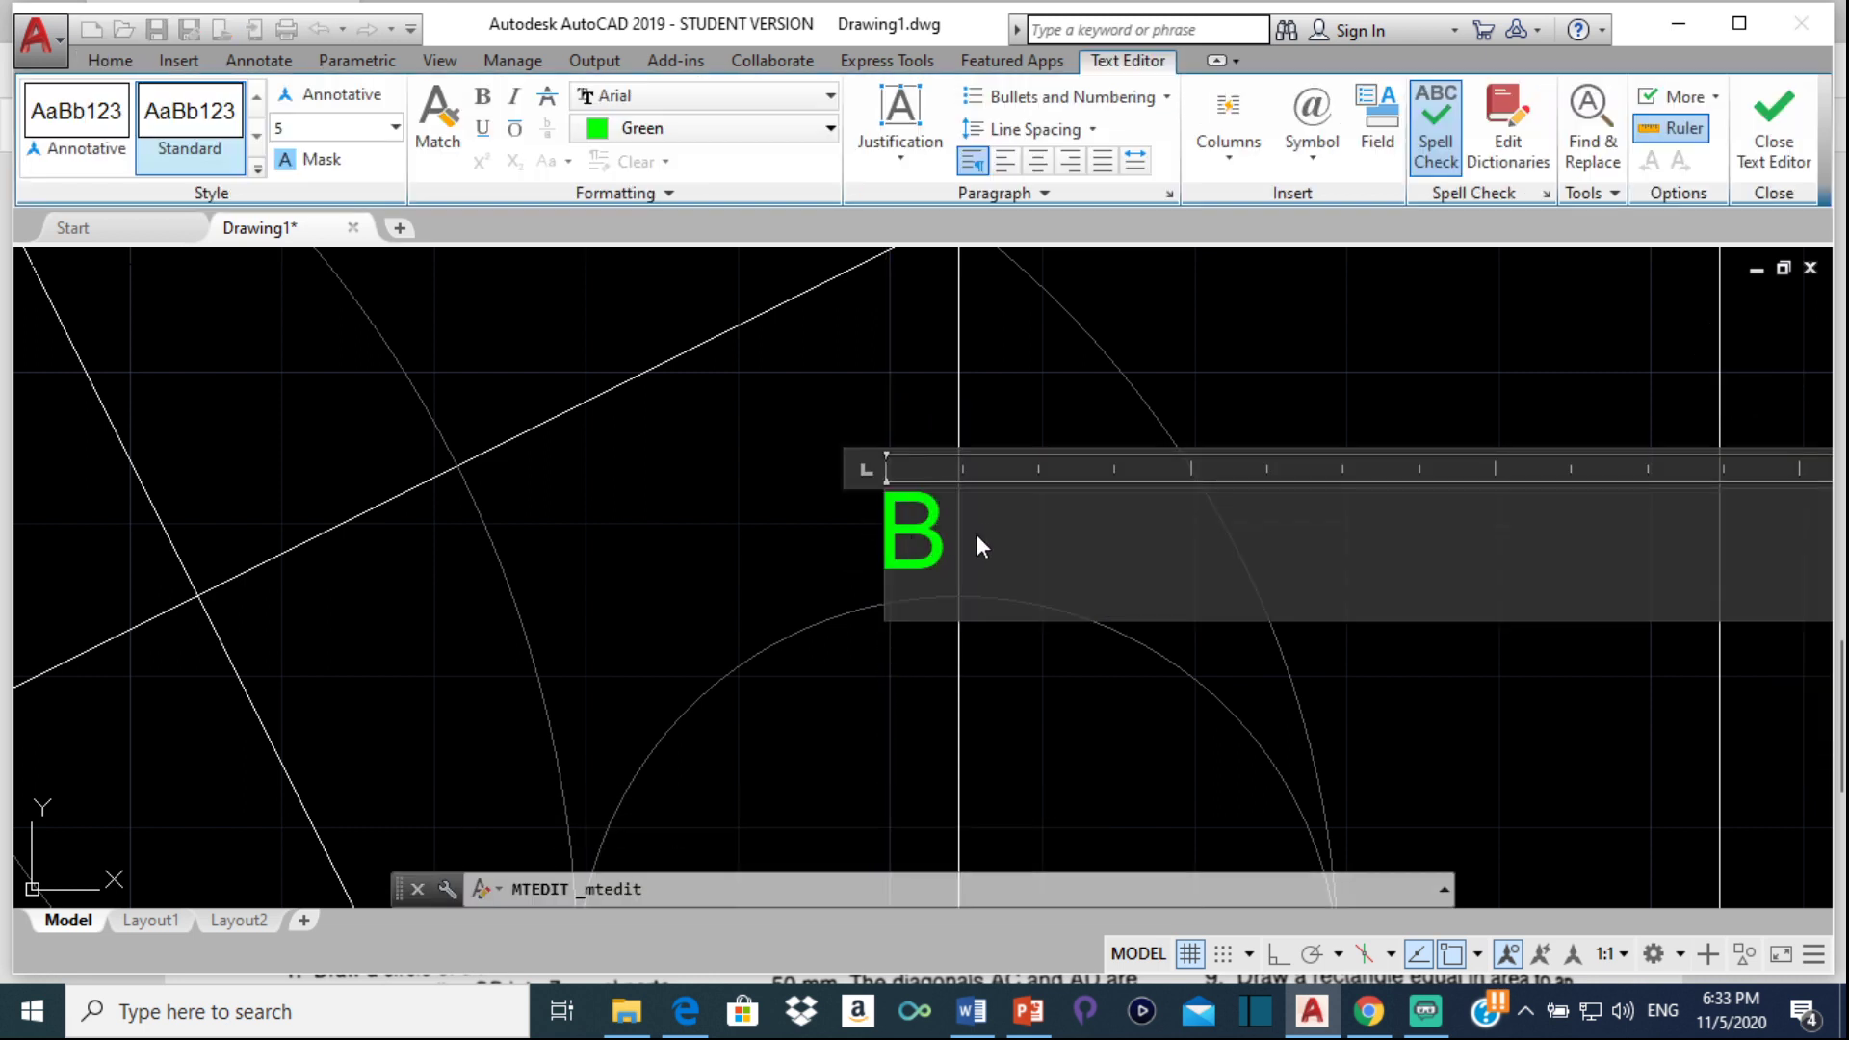
{"action": "key", "text": "BackSpace"}
{"action": "type", "text": "H"}
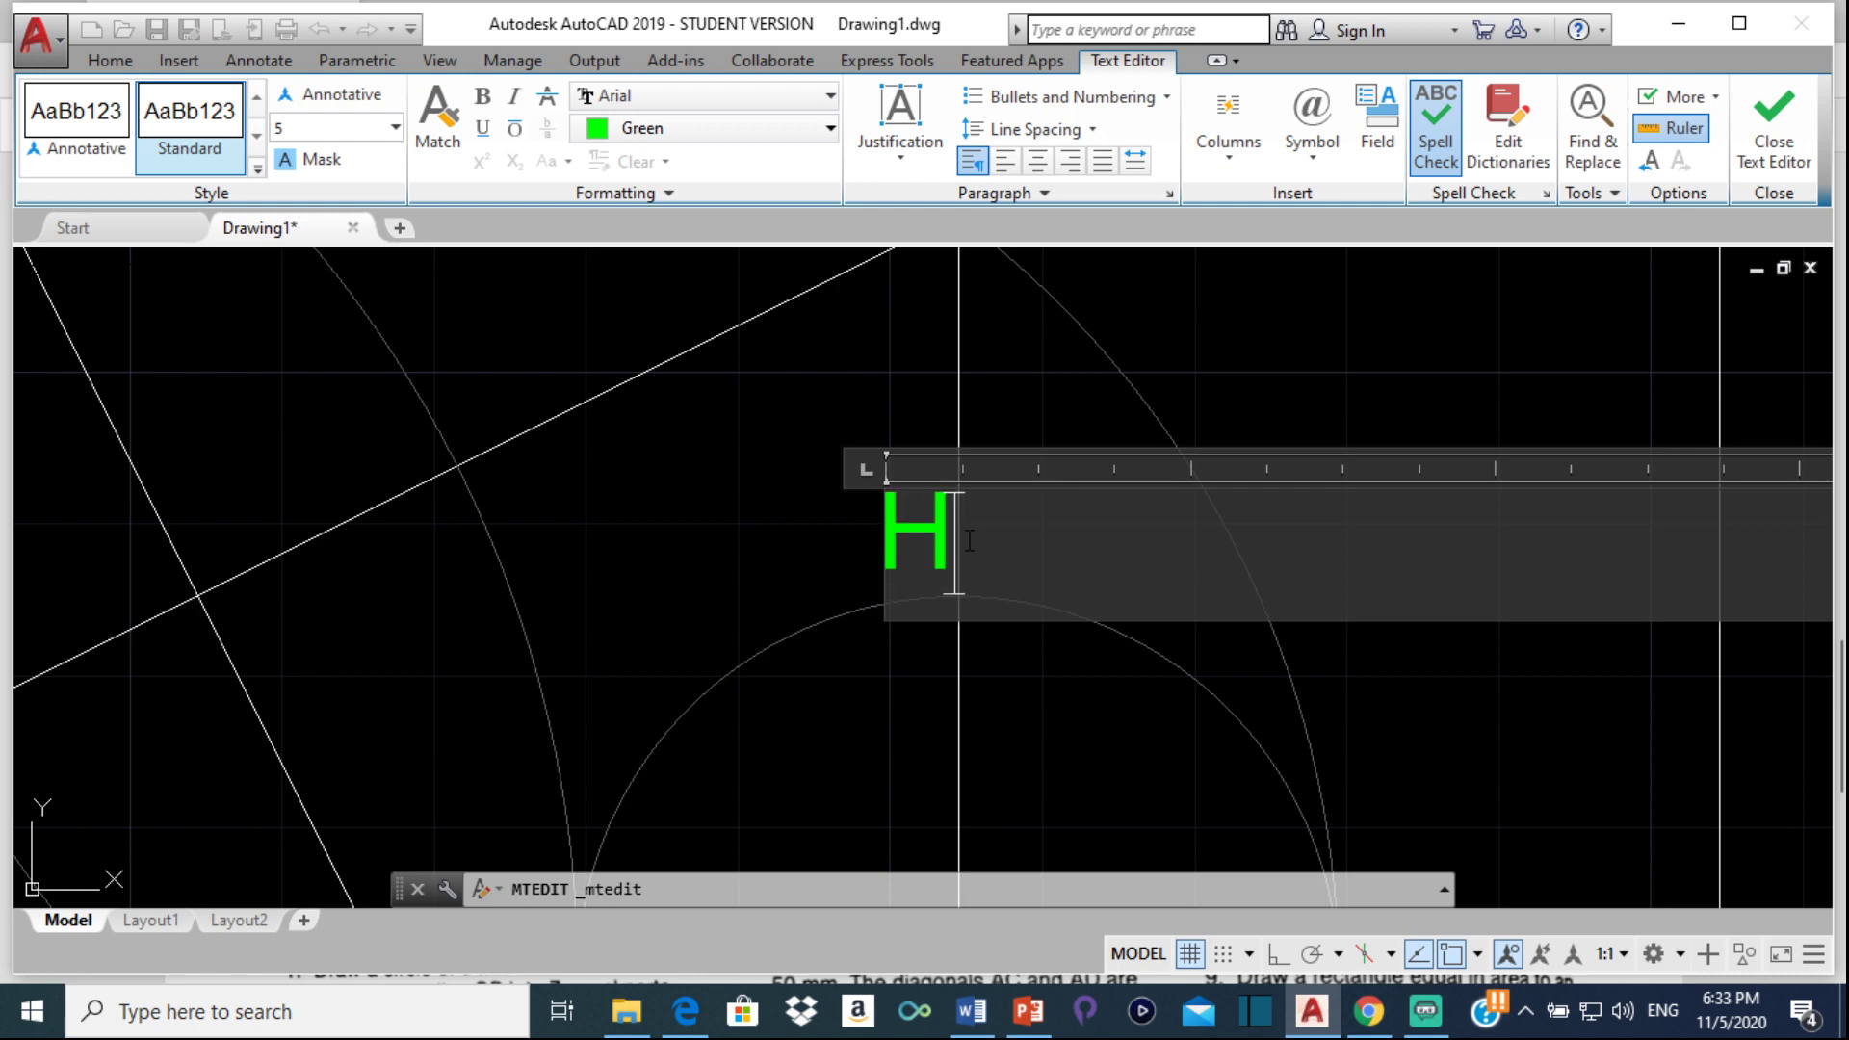
{"action": "key", "text": "ctrl+Return"}
{"action": "scroll", "coordinate": [870, 506], "scroll_direction": "down", "scroll_amount": 6}
{"action": "middle_click_drag", "start_coordinate": [917, 572], "coordinate": [1224, 656]}
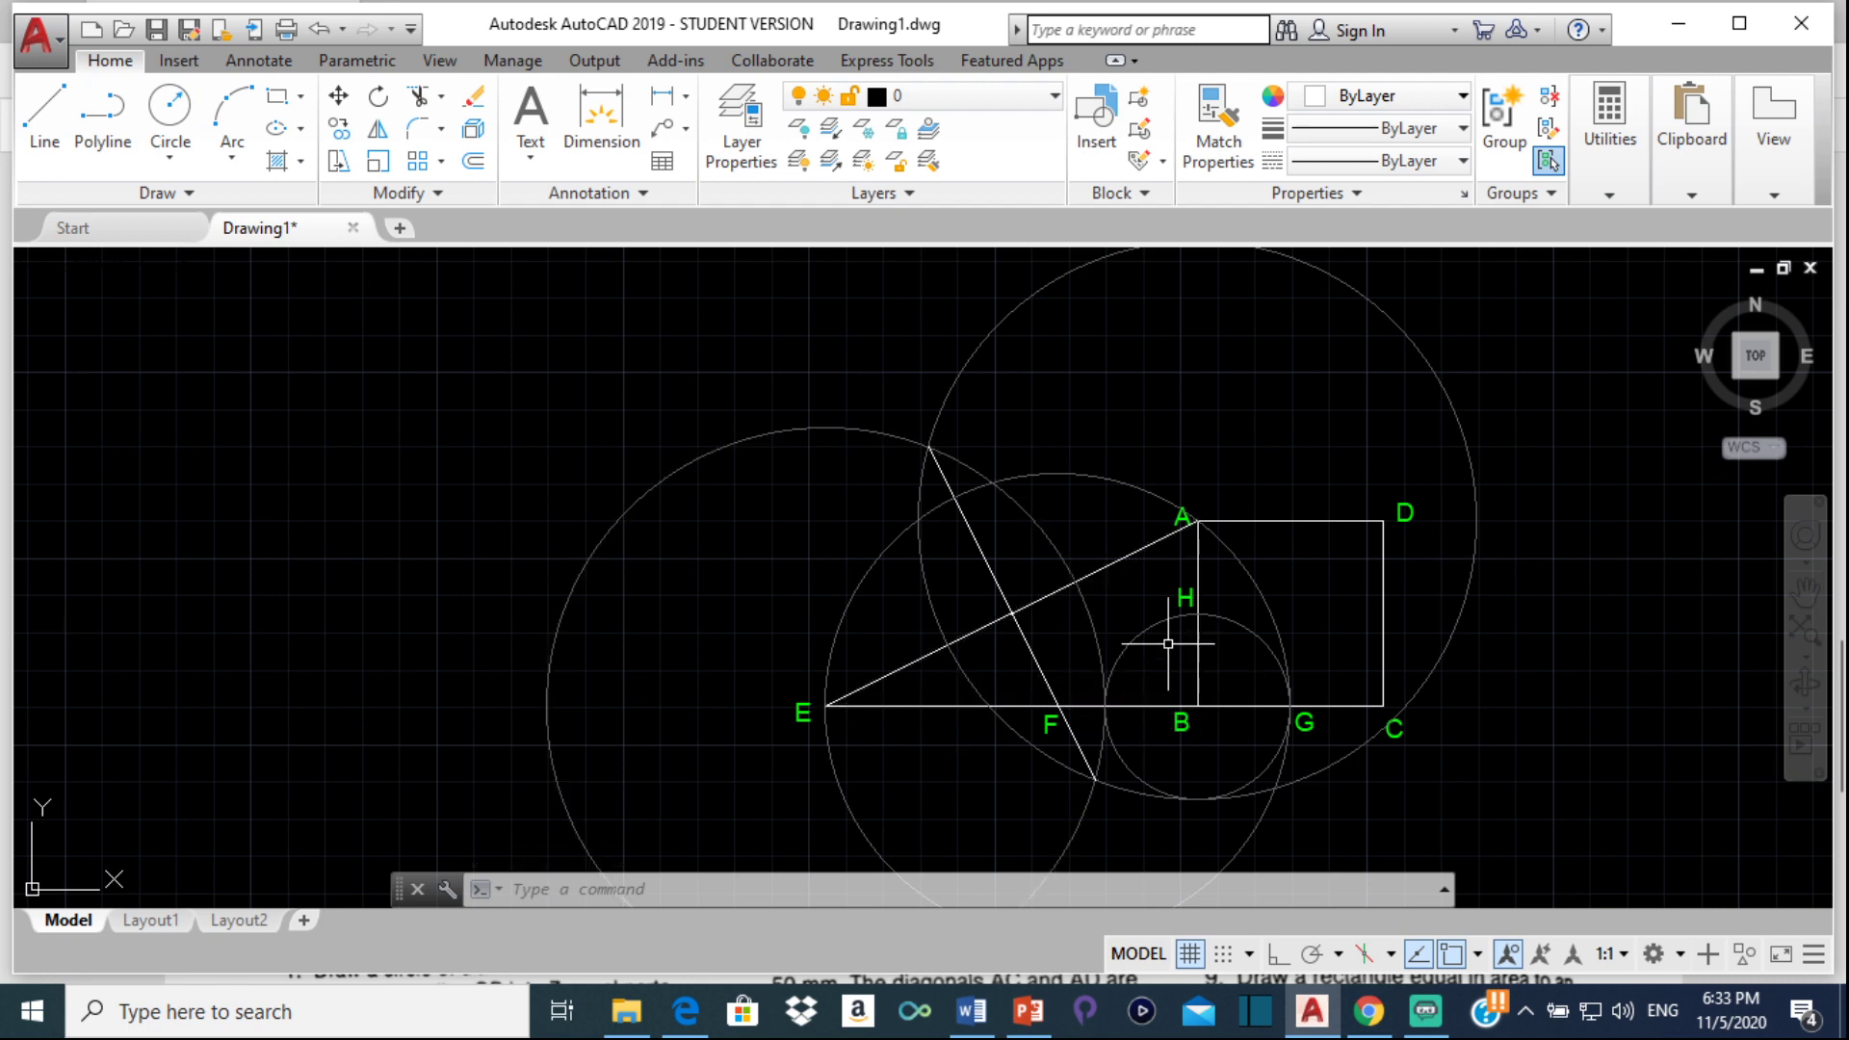
Check the instructions in Equal area.pdf for completing rectangle IEBH, and return to AutoCAD
{"action": "left_click", "coordinate": [697, 1019]}
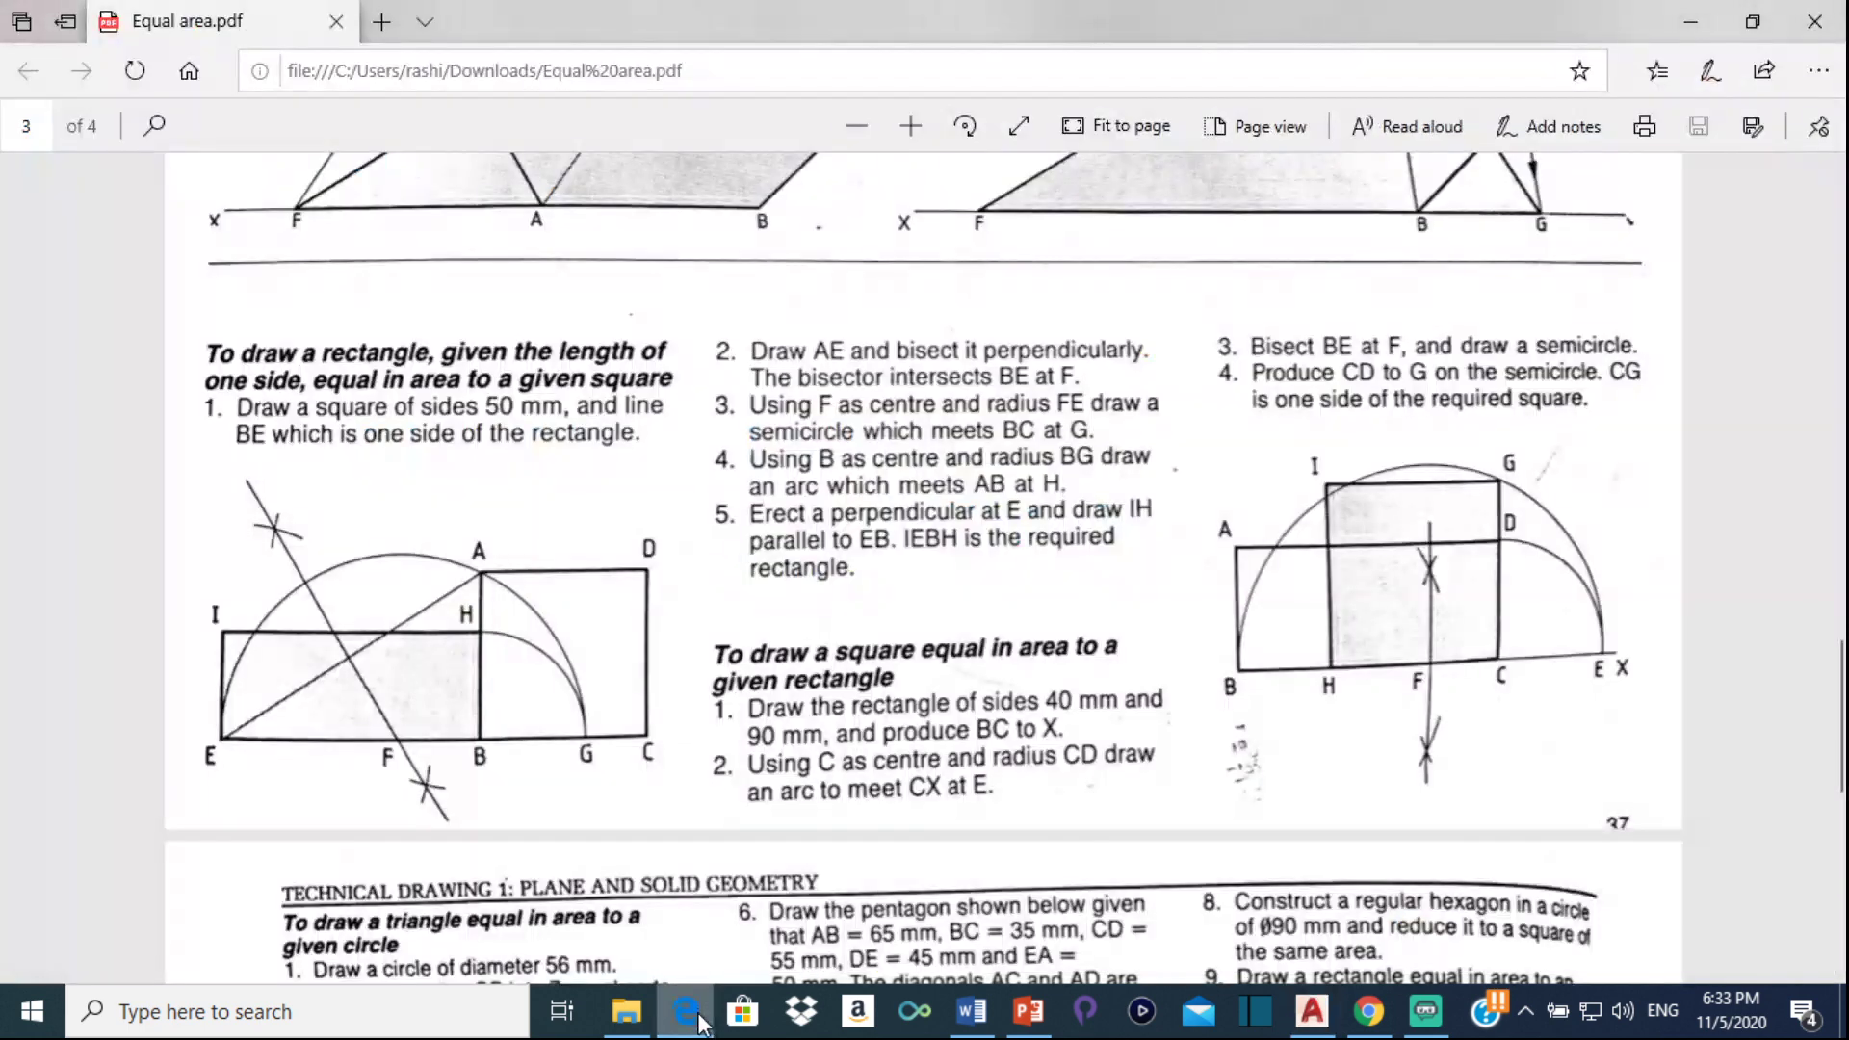
{"action": "left_click", "coordinate": [697, 1019]}
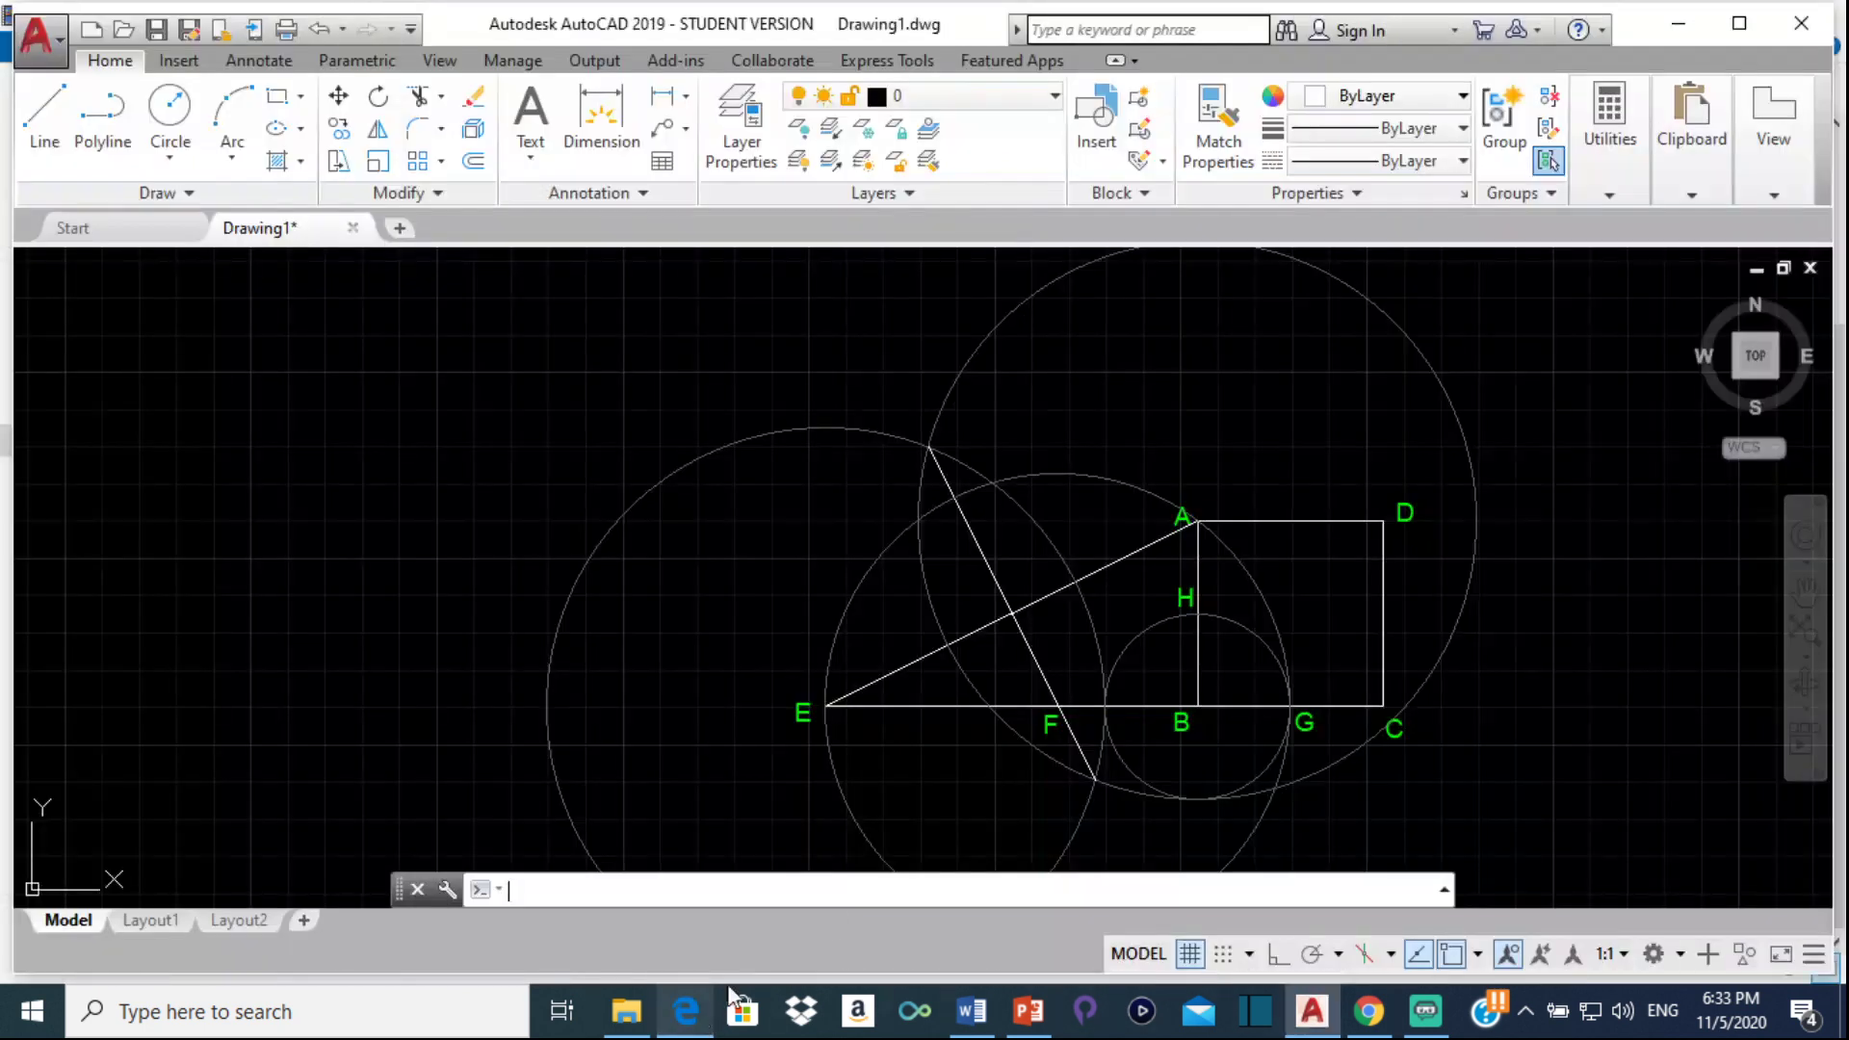
{"action": "left_click", "coordinate": [1029, 705]}
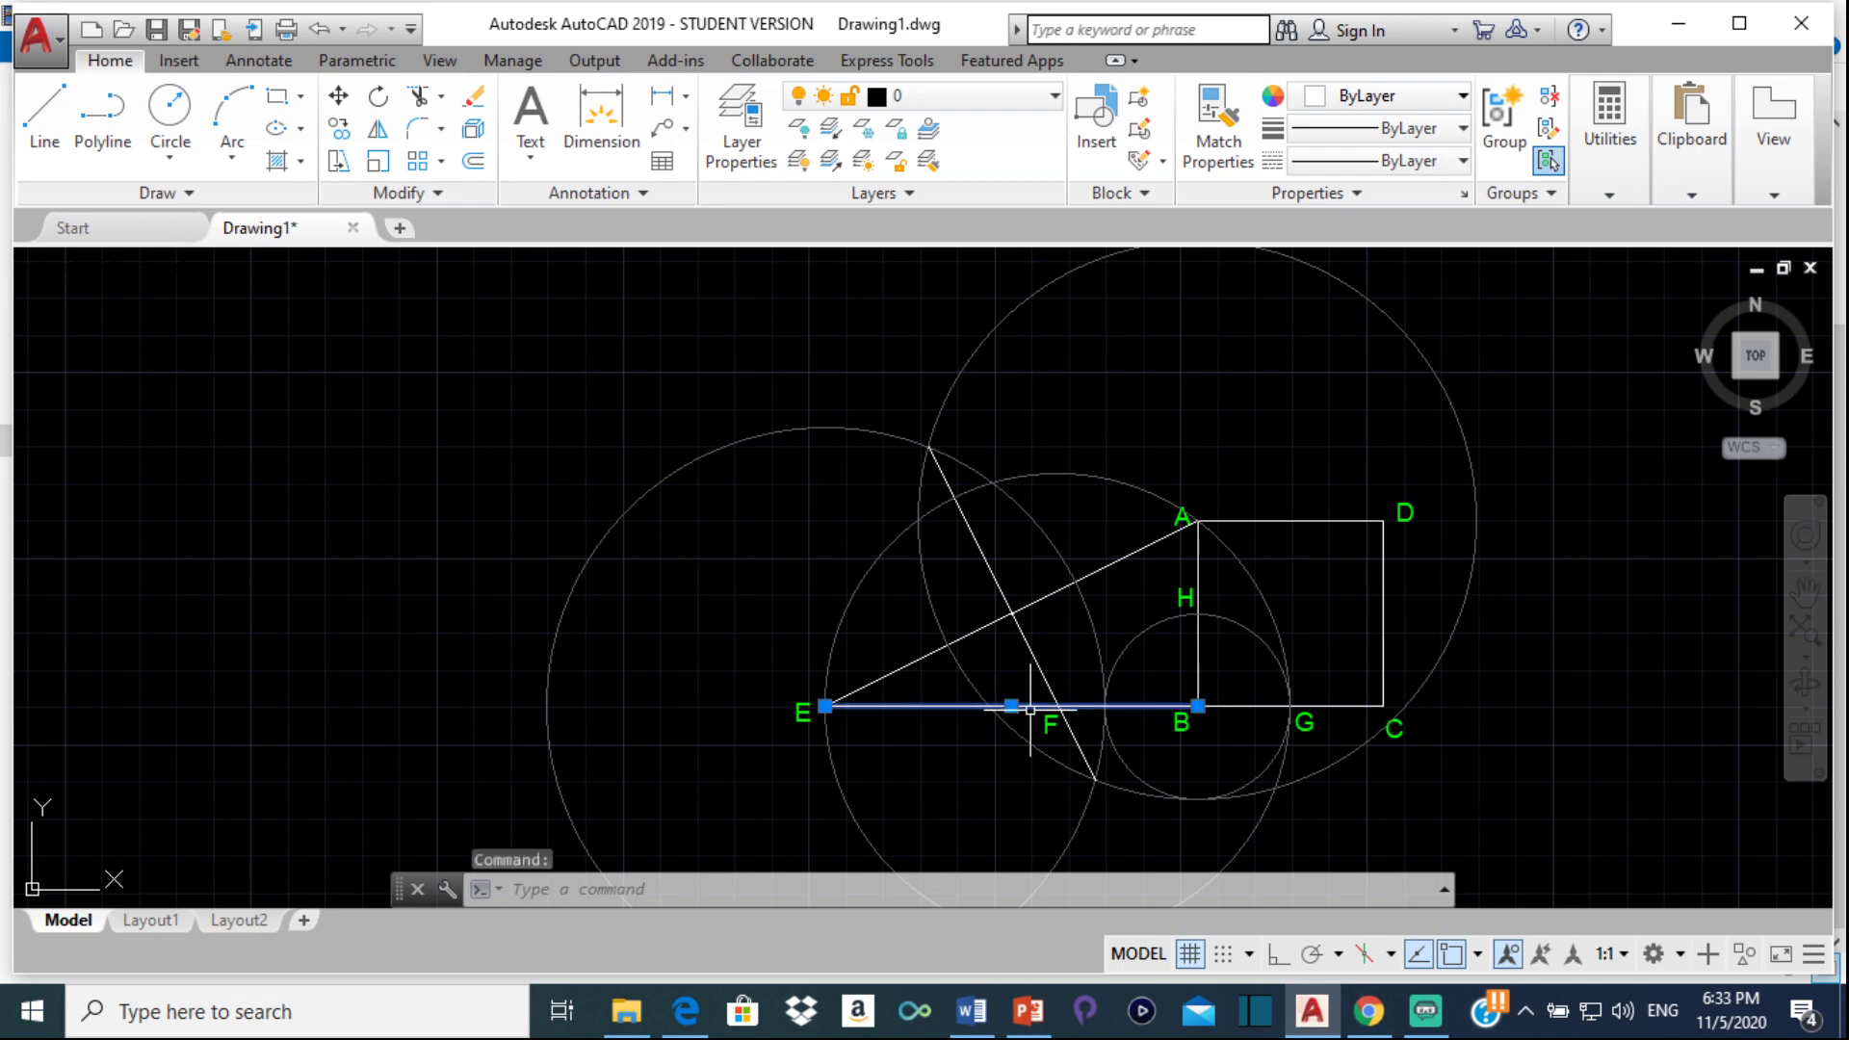
{"action": "left_click", "coordinate": [472, 164]}
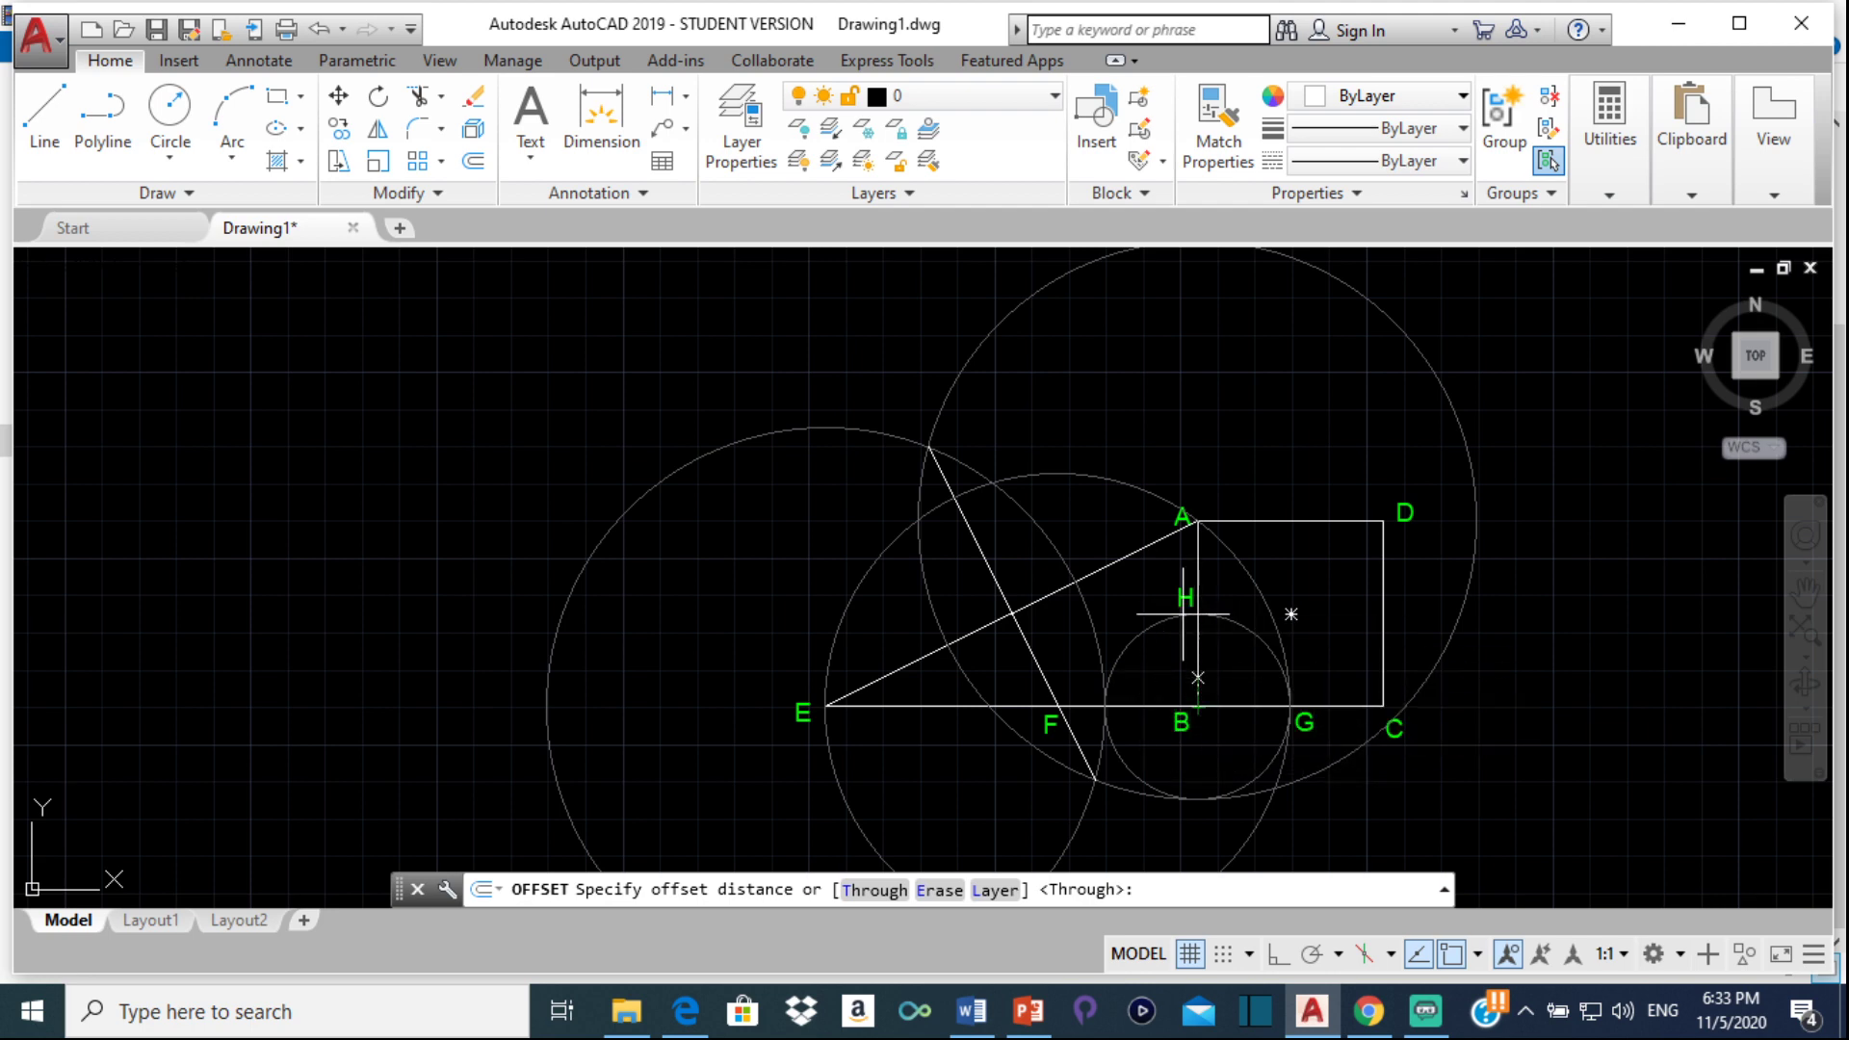
{"action": "key", "text": "Escape"}
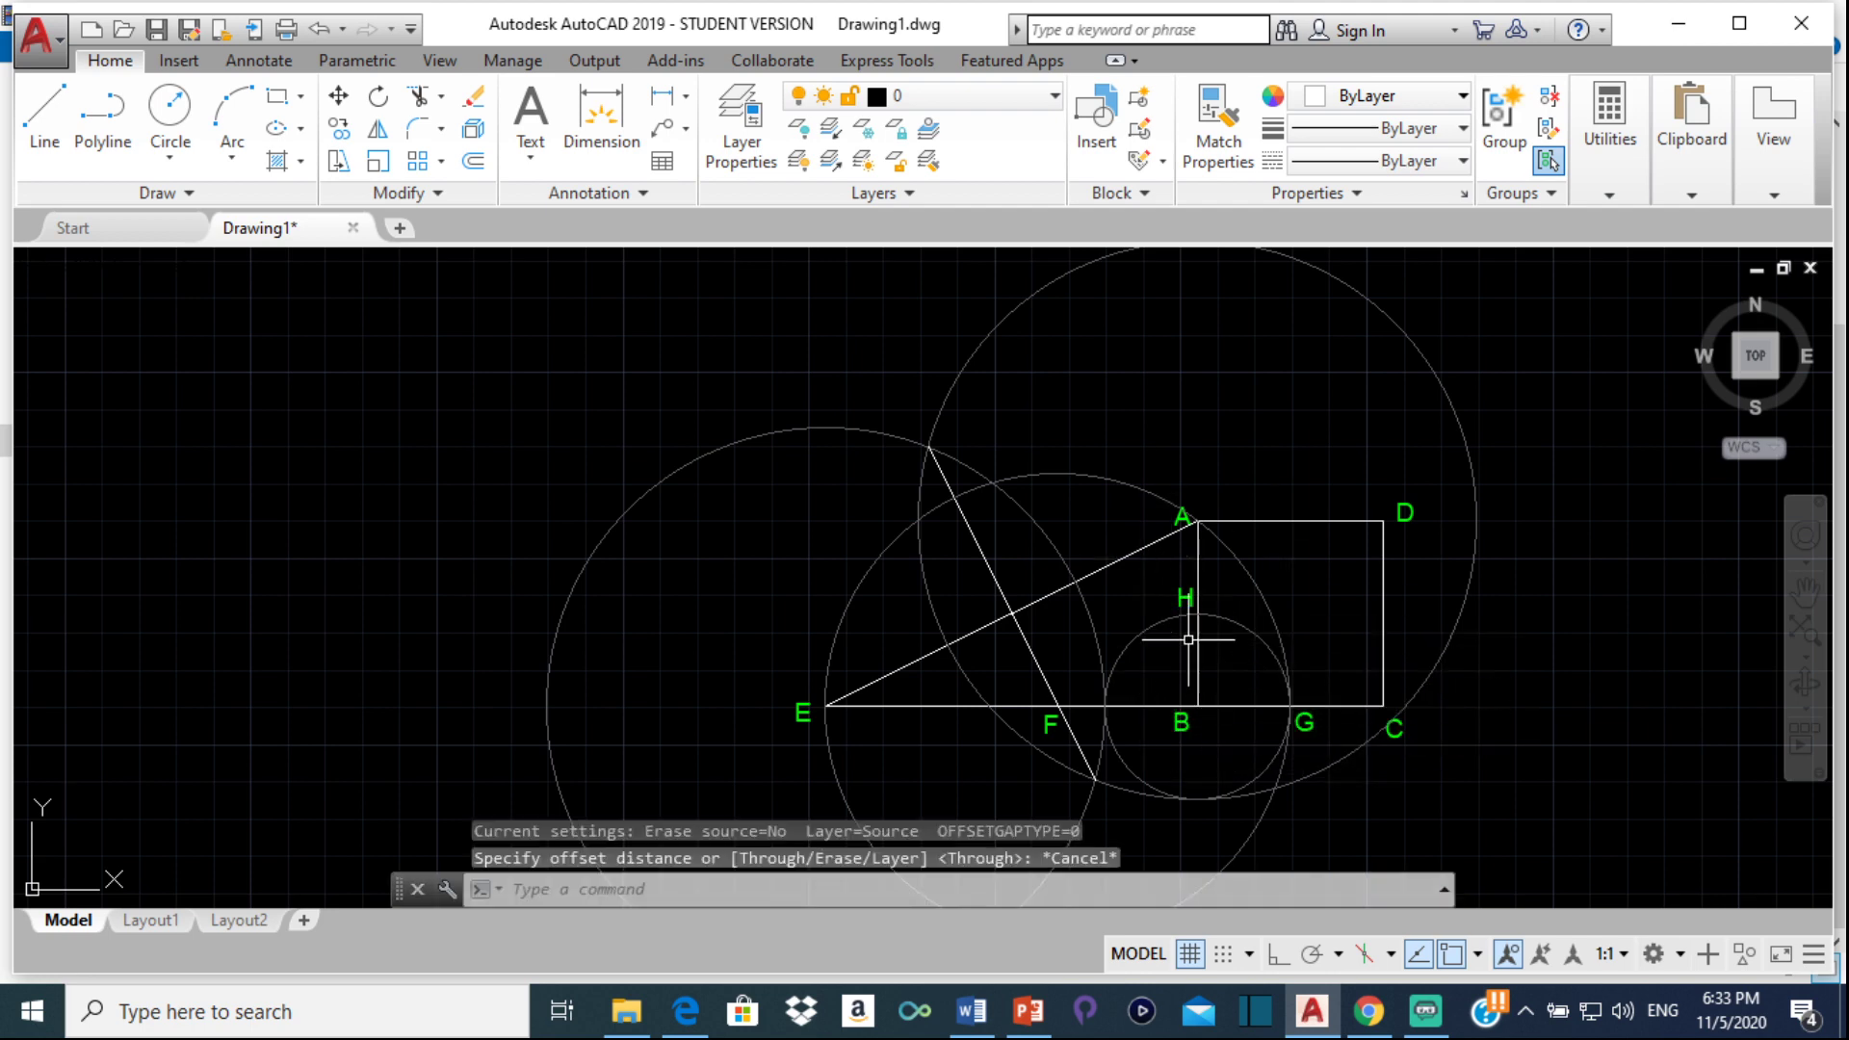
Copy line EB straight up, using B as the base point and the small circle's crossing with AB at H as the destination
{"action": "left_click", "coordinate": [1142, 707]}
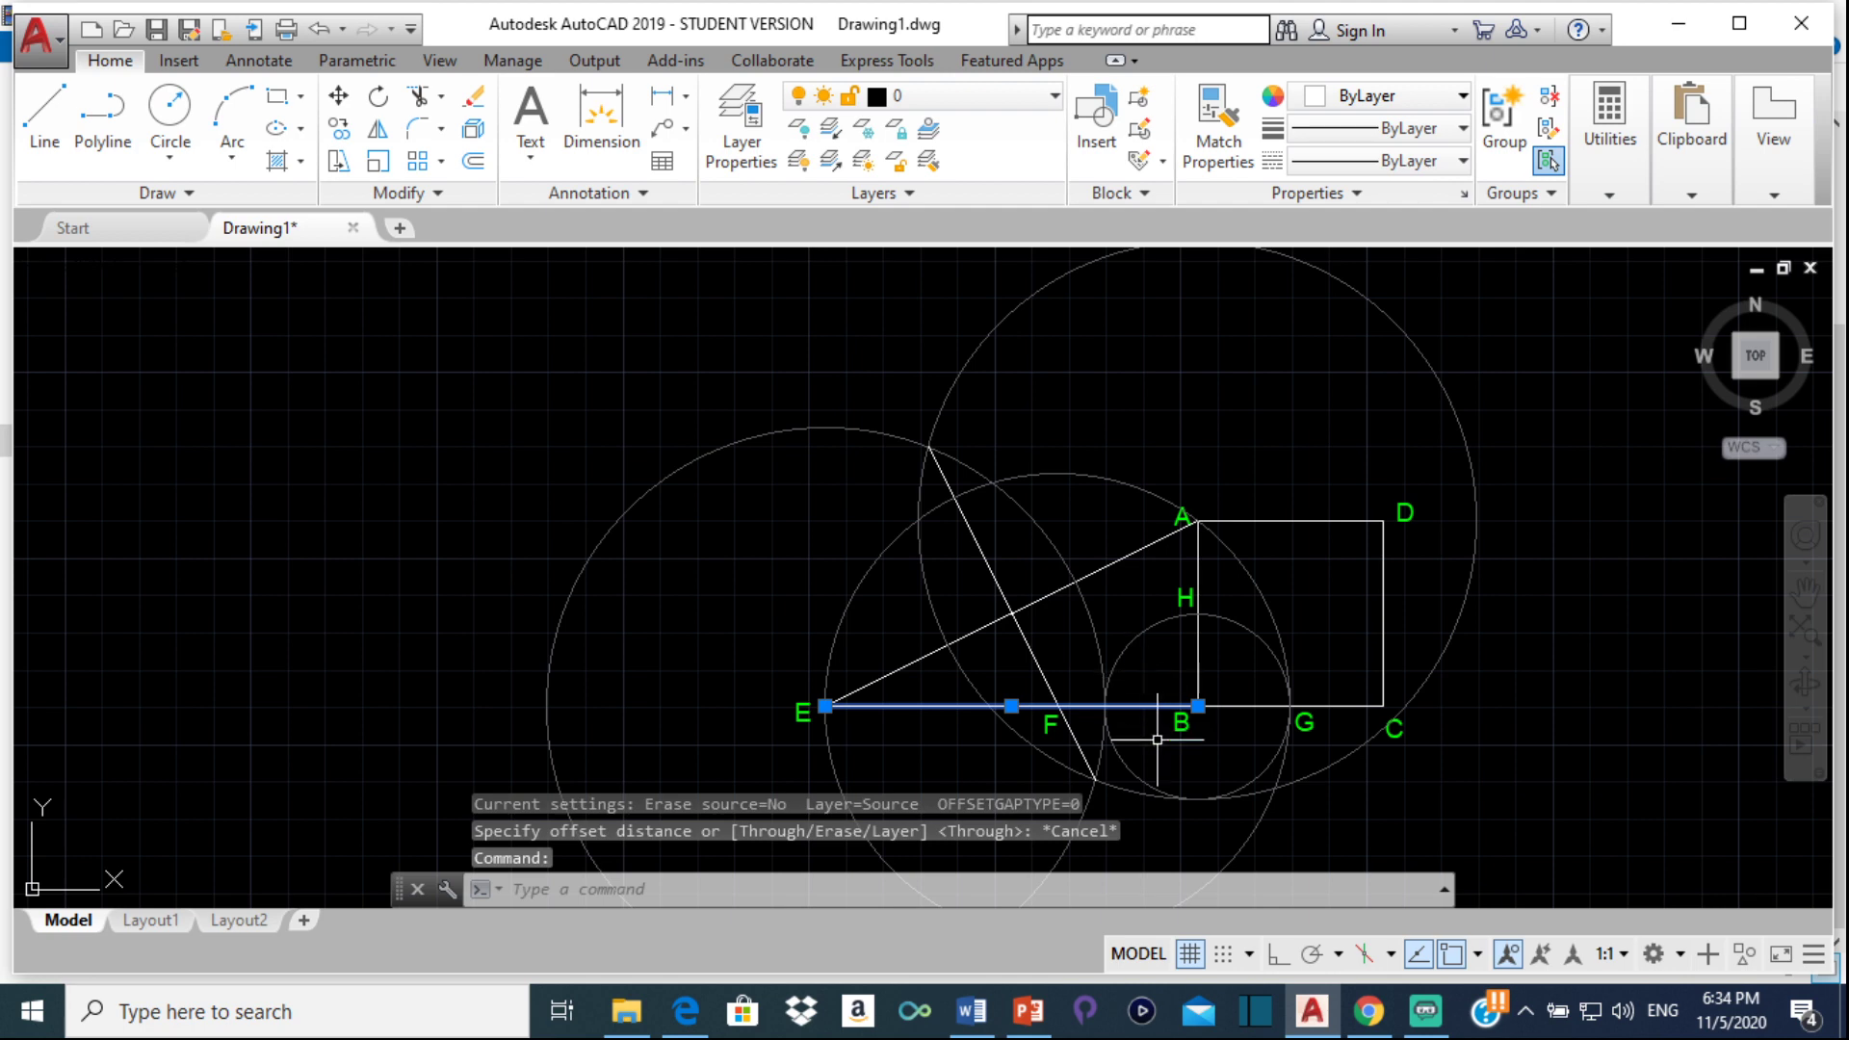
{"action": "left_click", "coordinate": [338, 129]}
{"action": "scroll", "coordinate": [1195, 727], "scroll_direction": "up", "scroll_amount": 2}
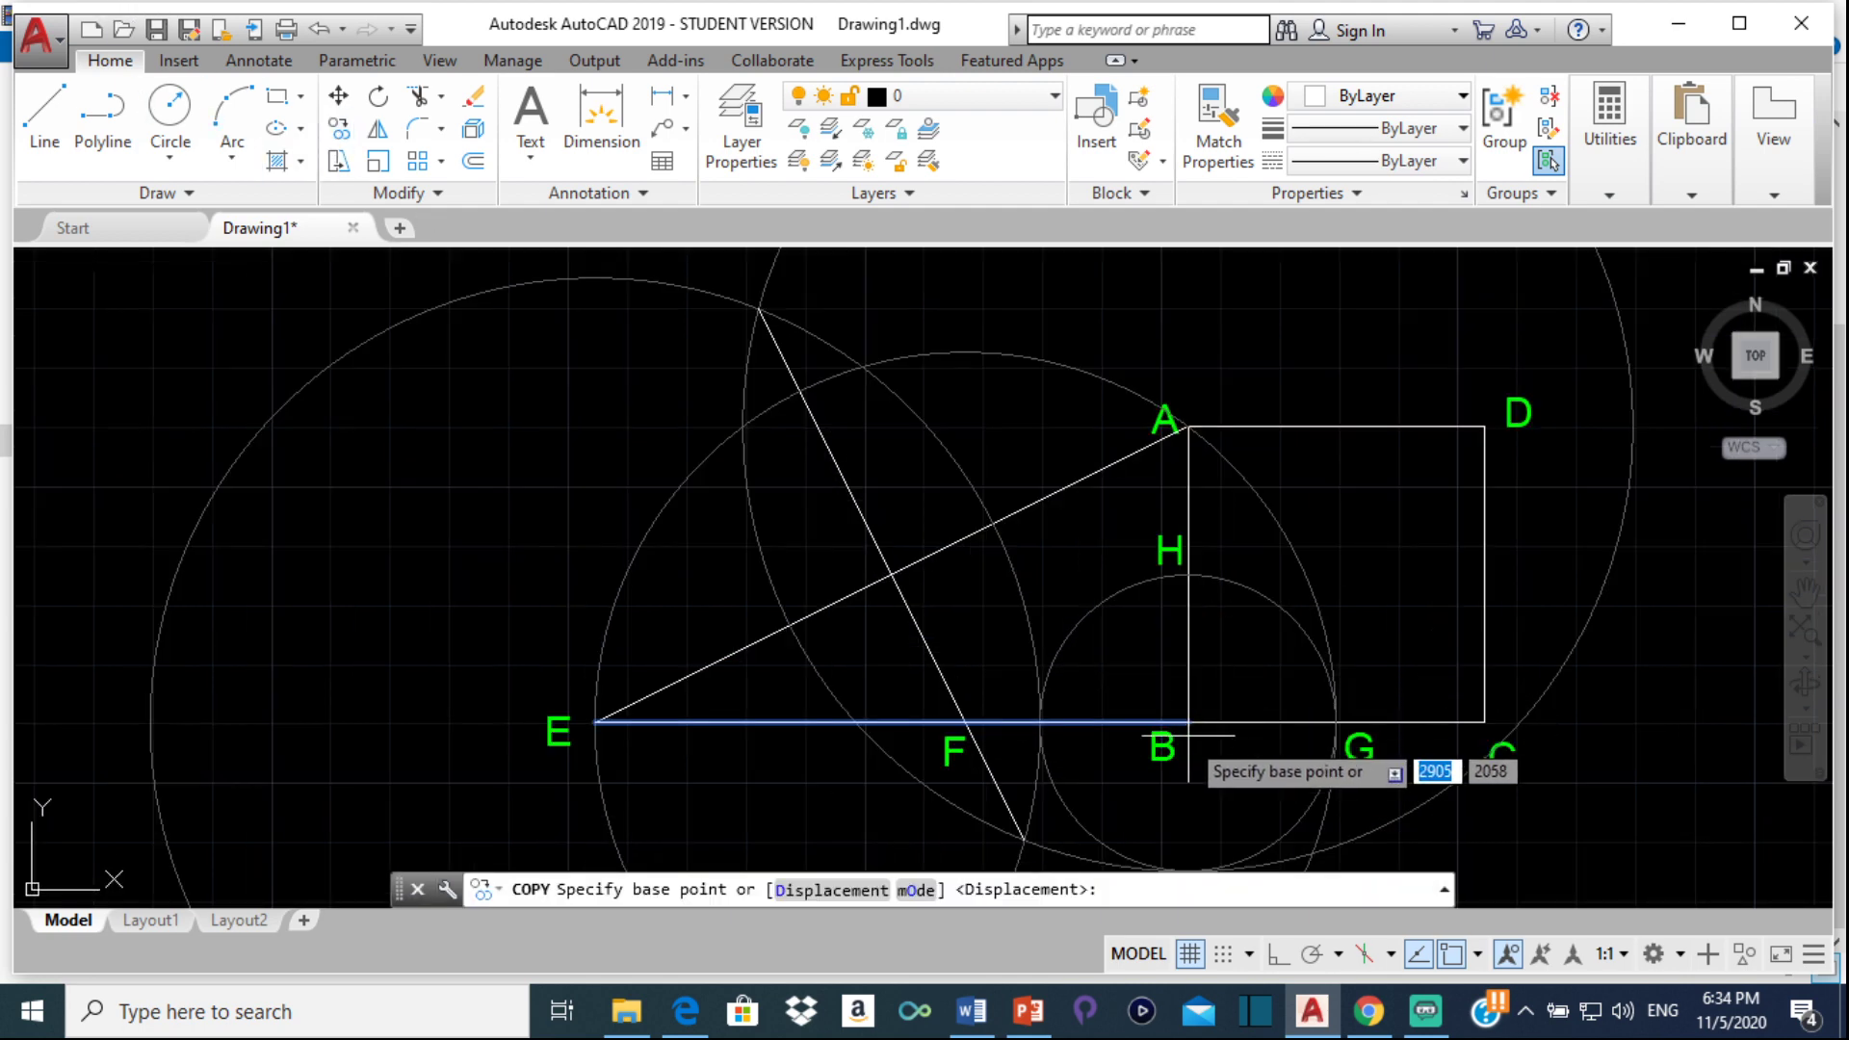
{"action": "left_click", "coordinate": [1188, 722]}
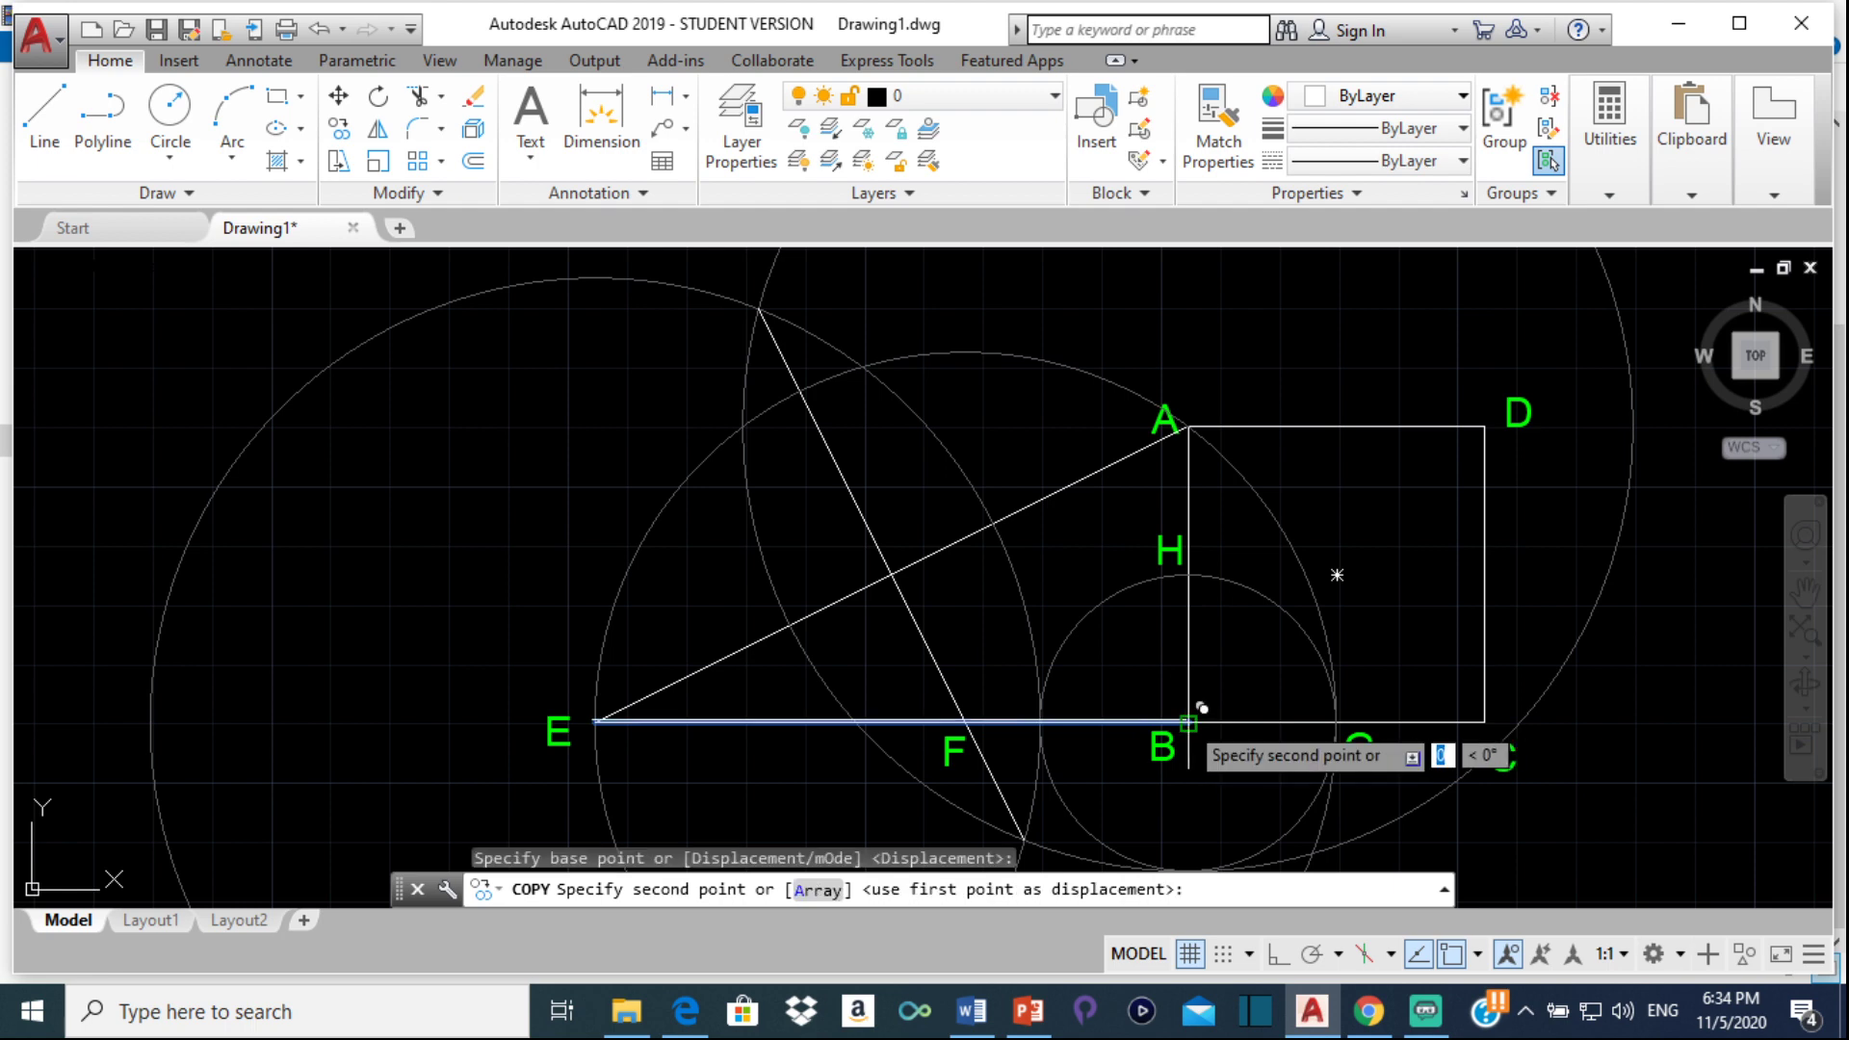
{"action": "left_click", "coordinate": [1188, 575]}
{"action": "key", "text": "Escape"}
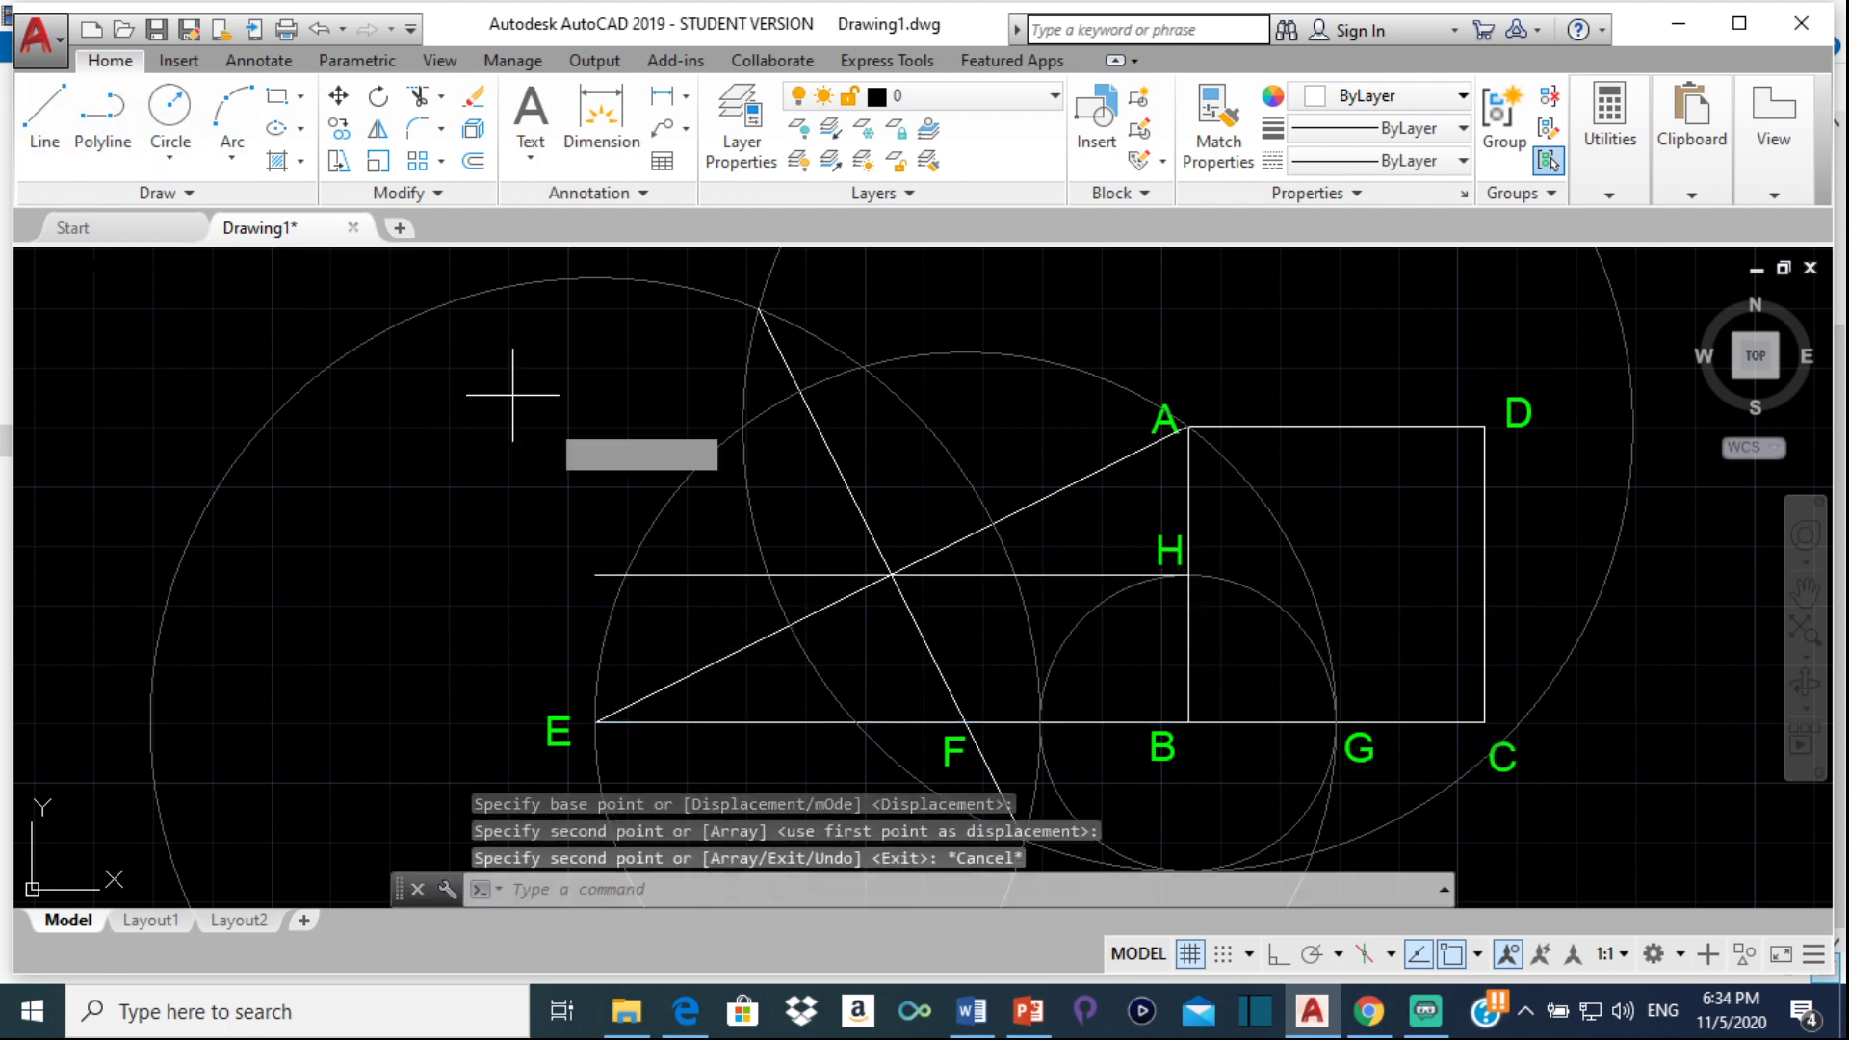
Draw a vertical line from the left end of the copied line down to E, closing the rectangle
{"action": "left_click", "coordinate": [595, 575]}
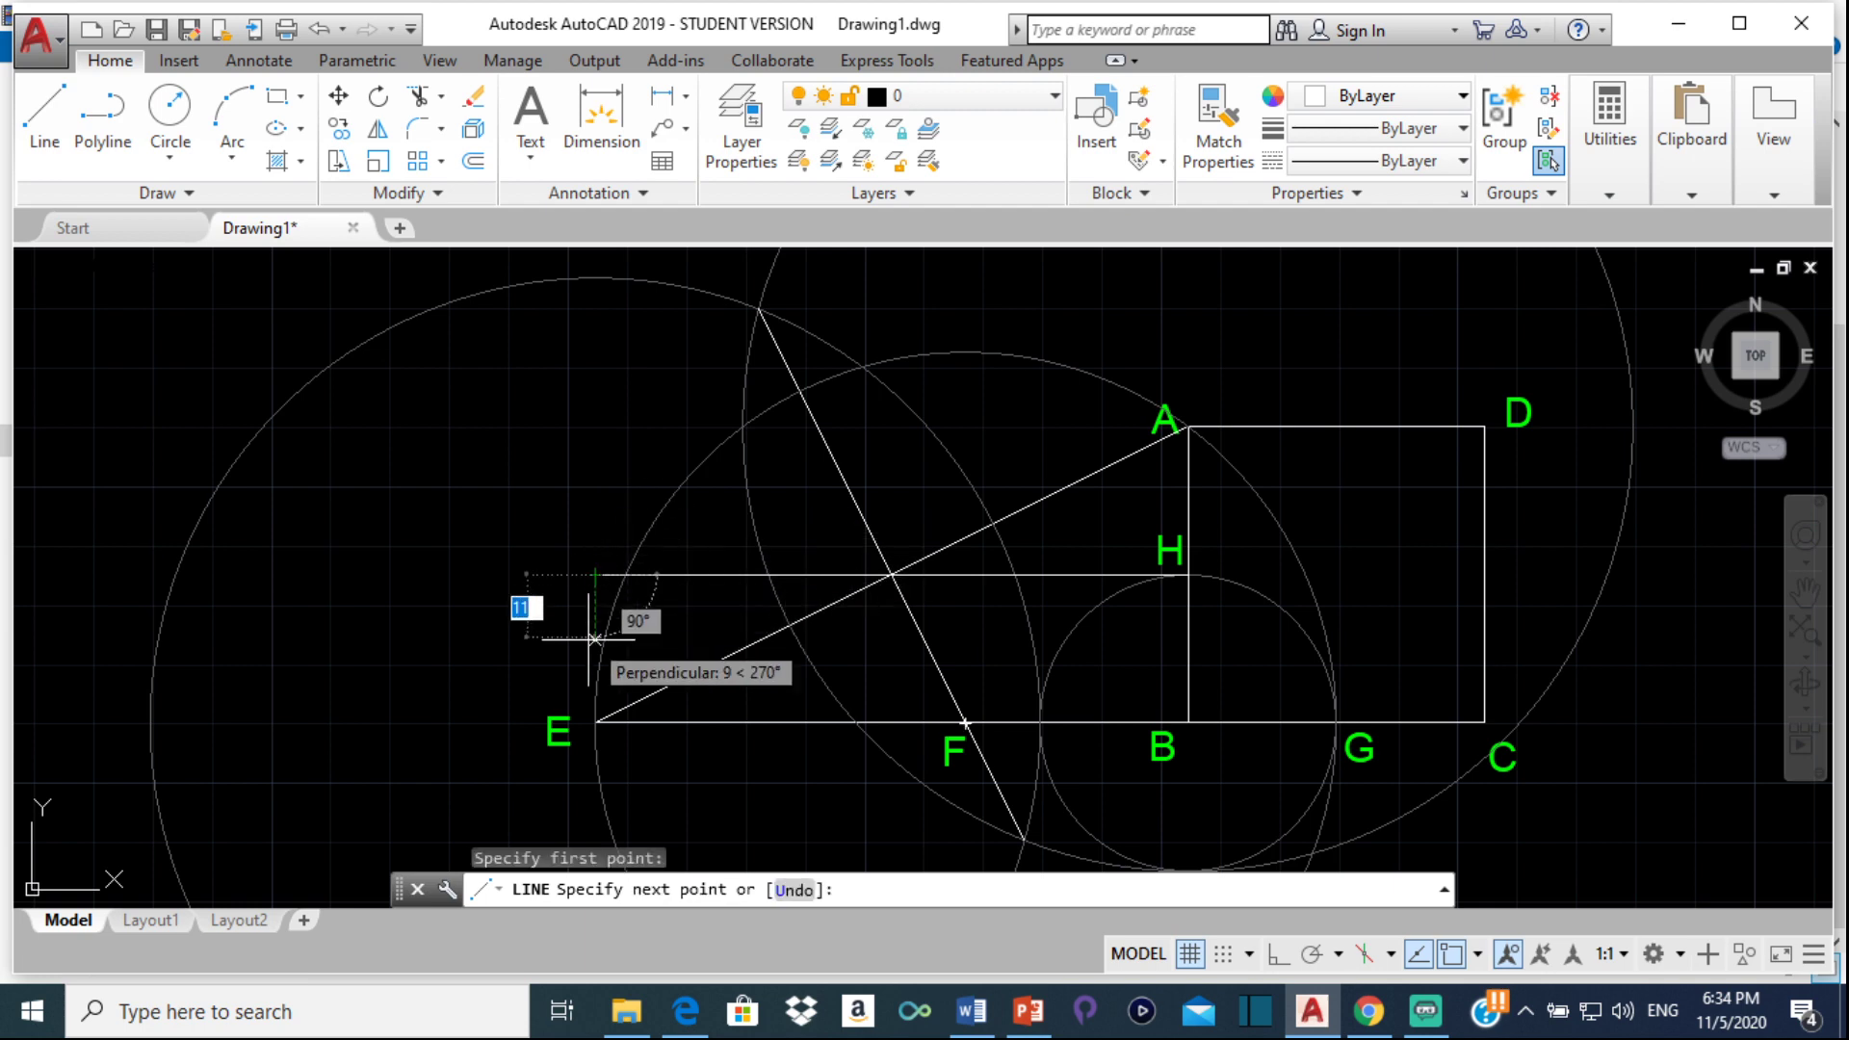
{"action": "left_click", "coordinate": [596, 721]}
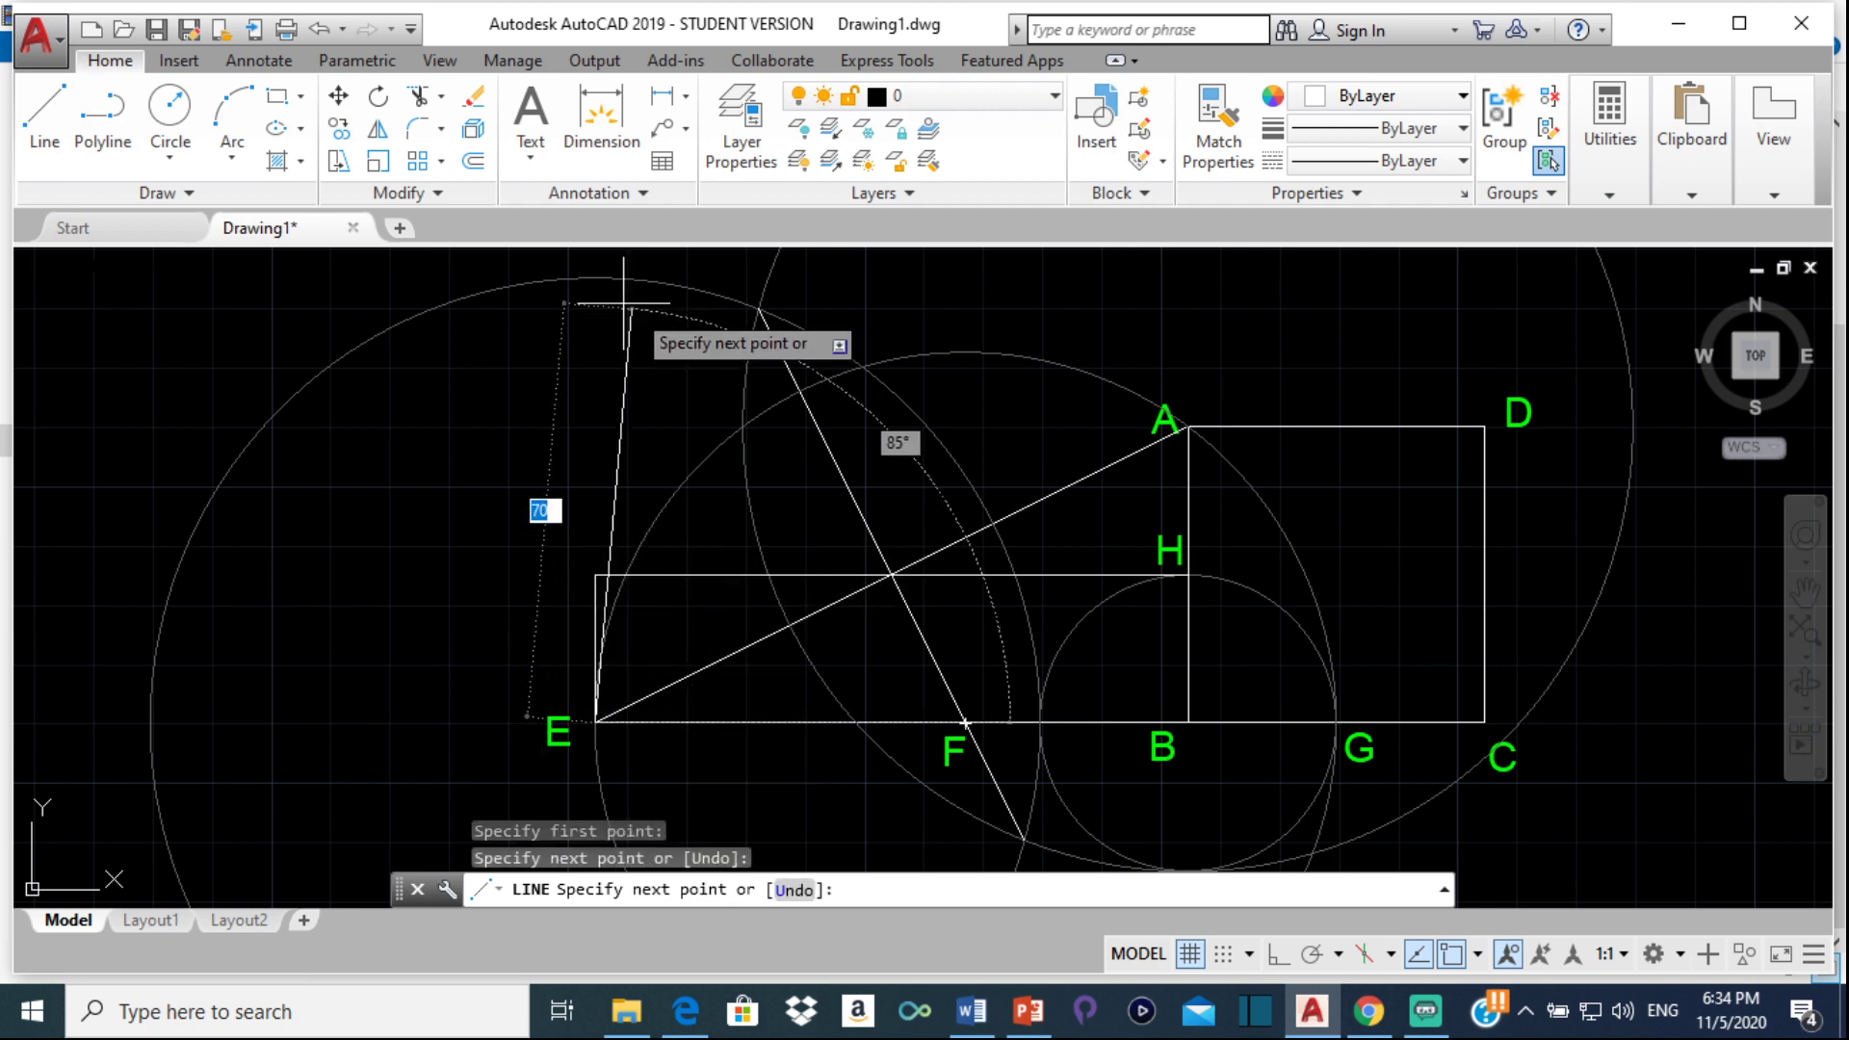
{"action": "key", "text": "Escape"}
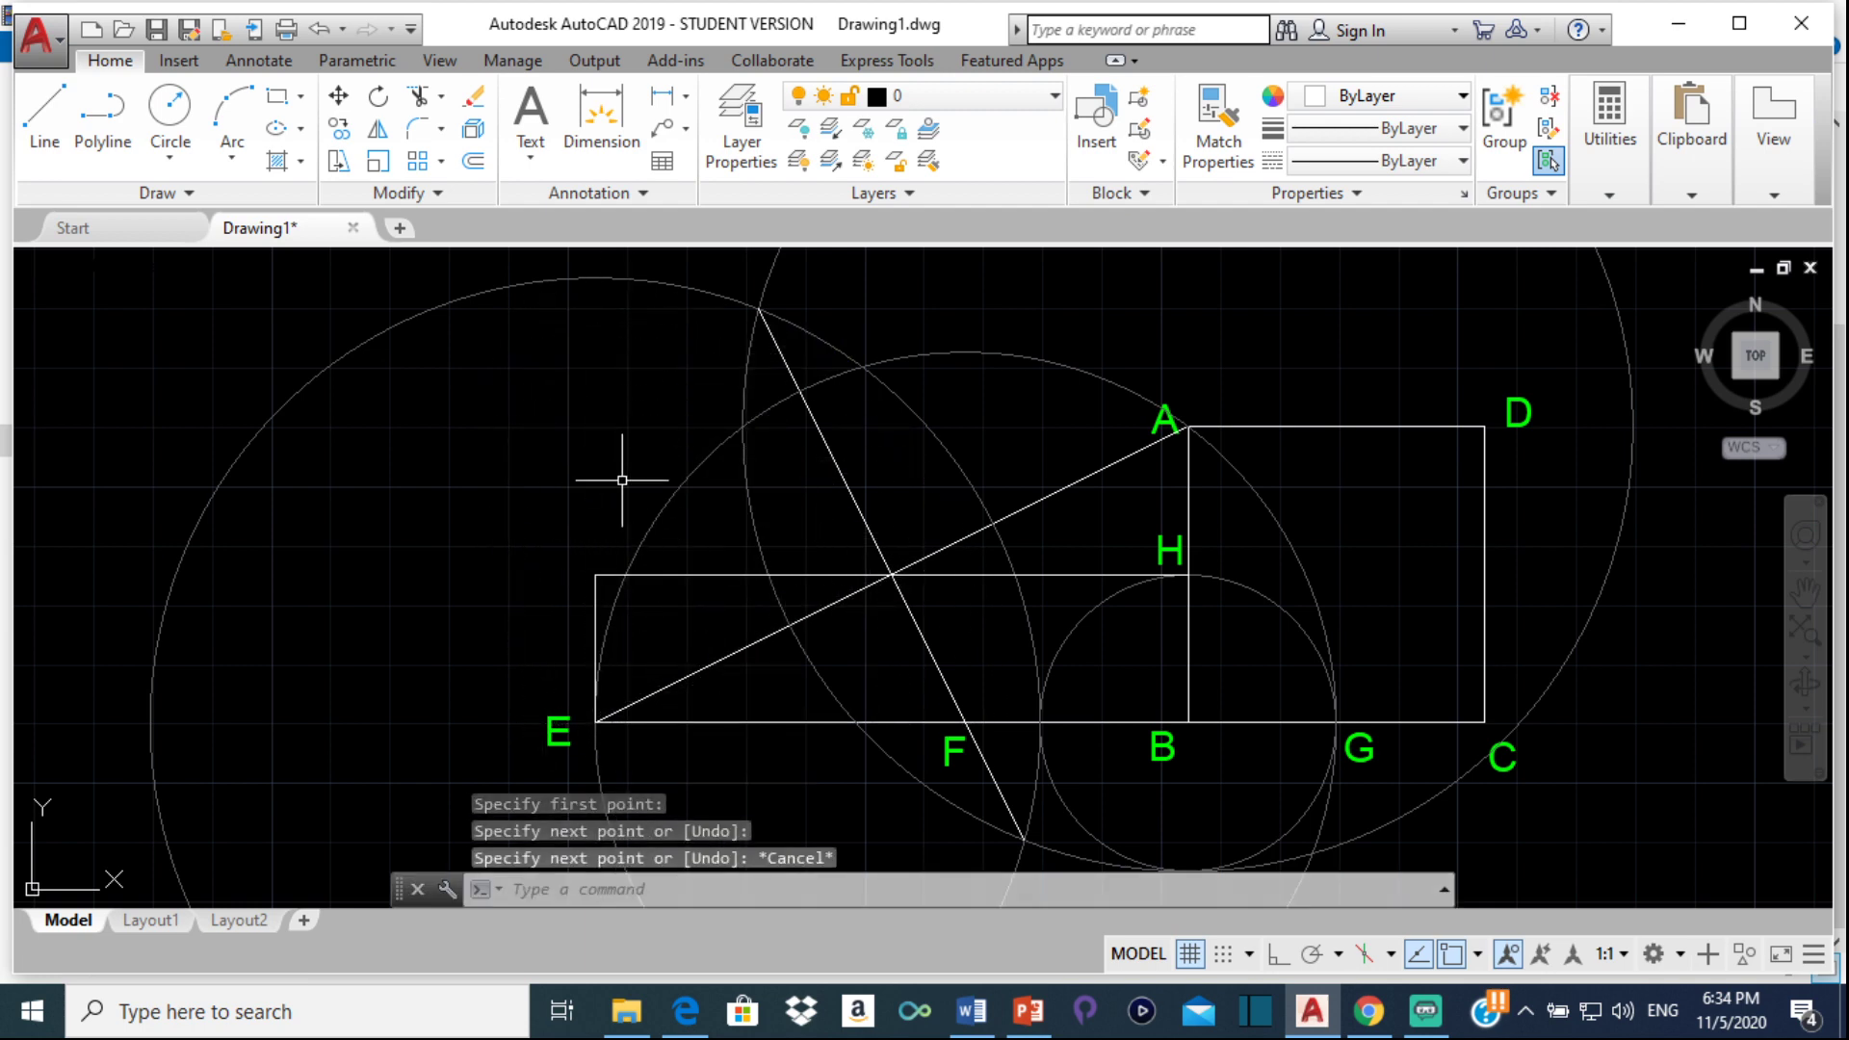
Copy label E to beside the rectangle's upper-left corner and change the copied label to I
{"action": "left_click", "coordinate": [568, 730]}
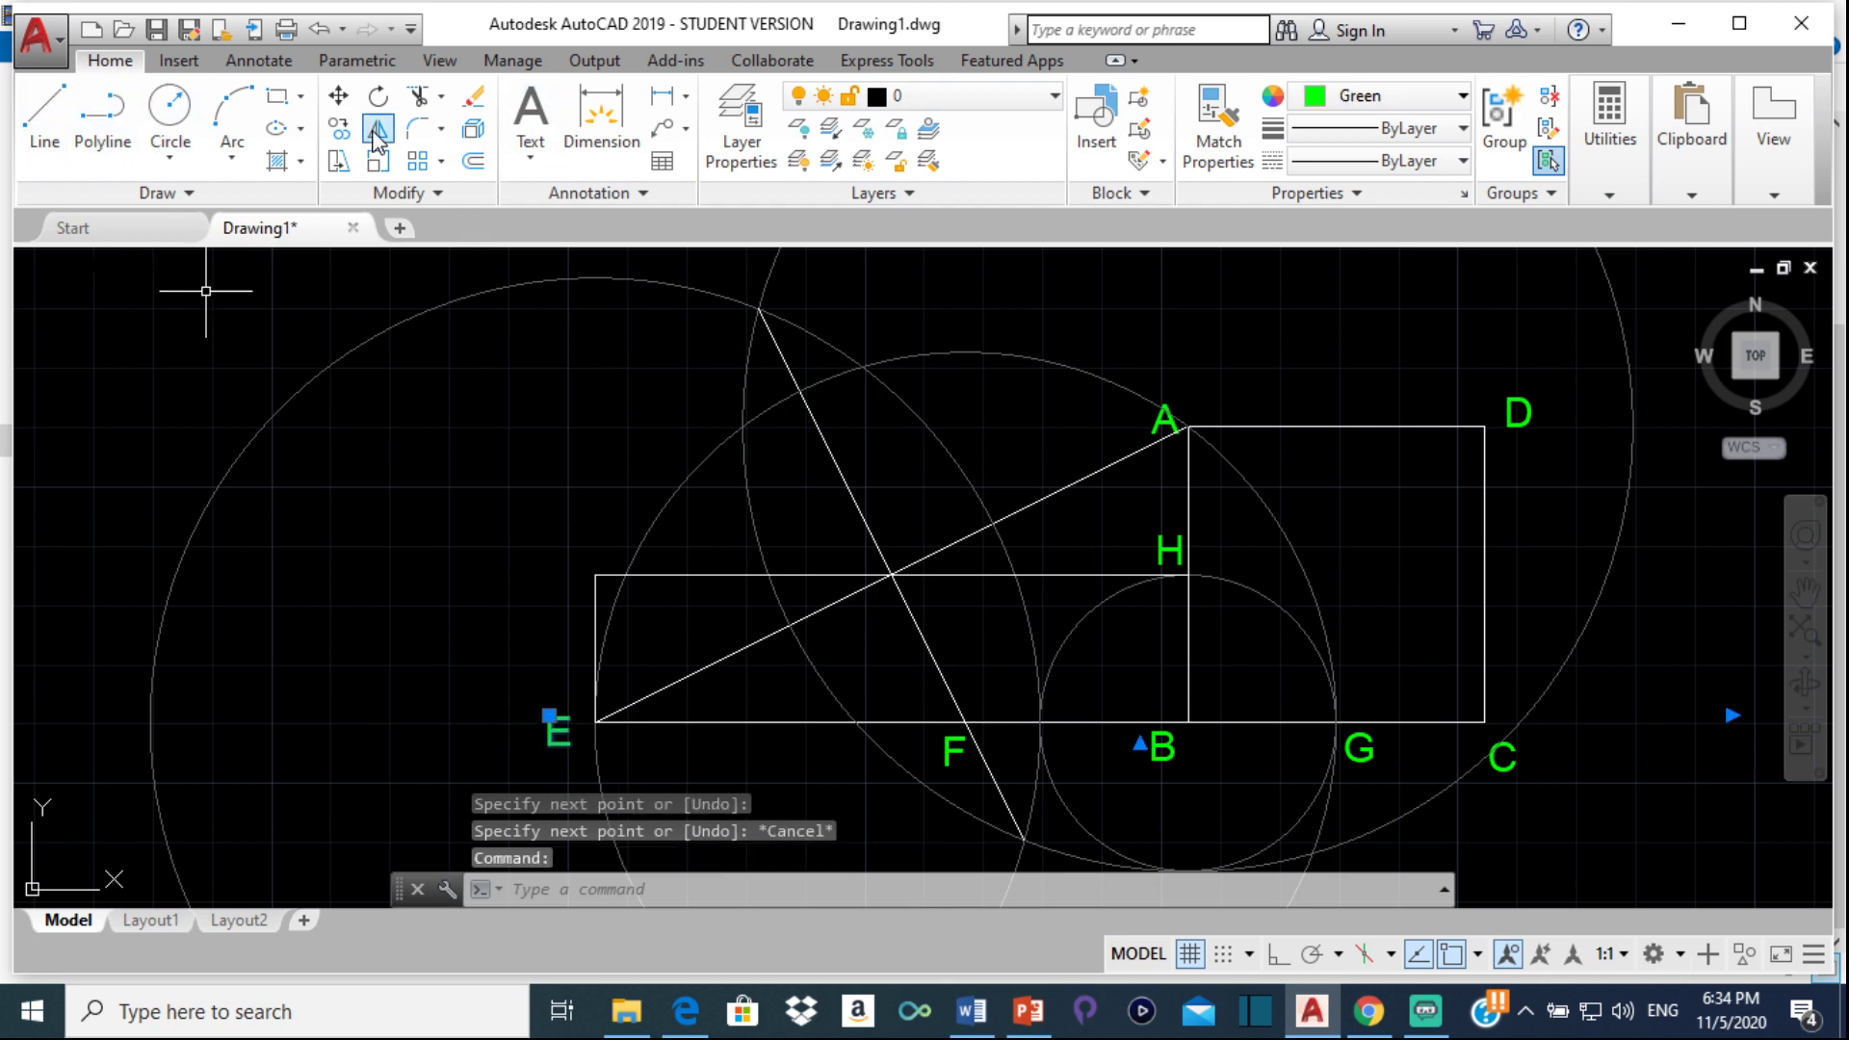
{"action": "left_click", "coordinate": [337, 130]}
{"action": "left_click", "coordinate": [550, 716]}
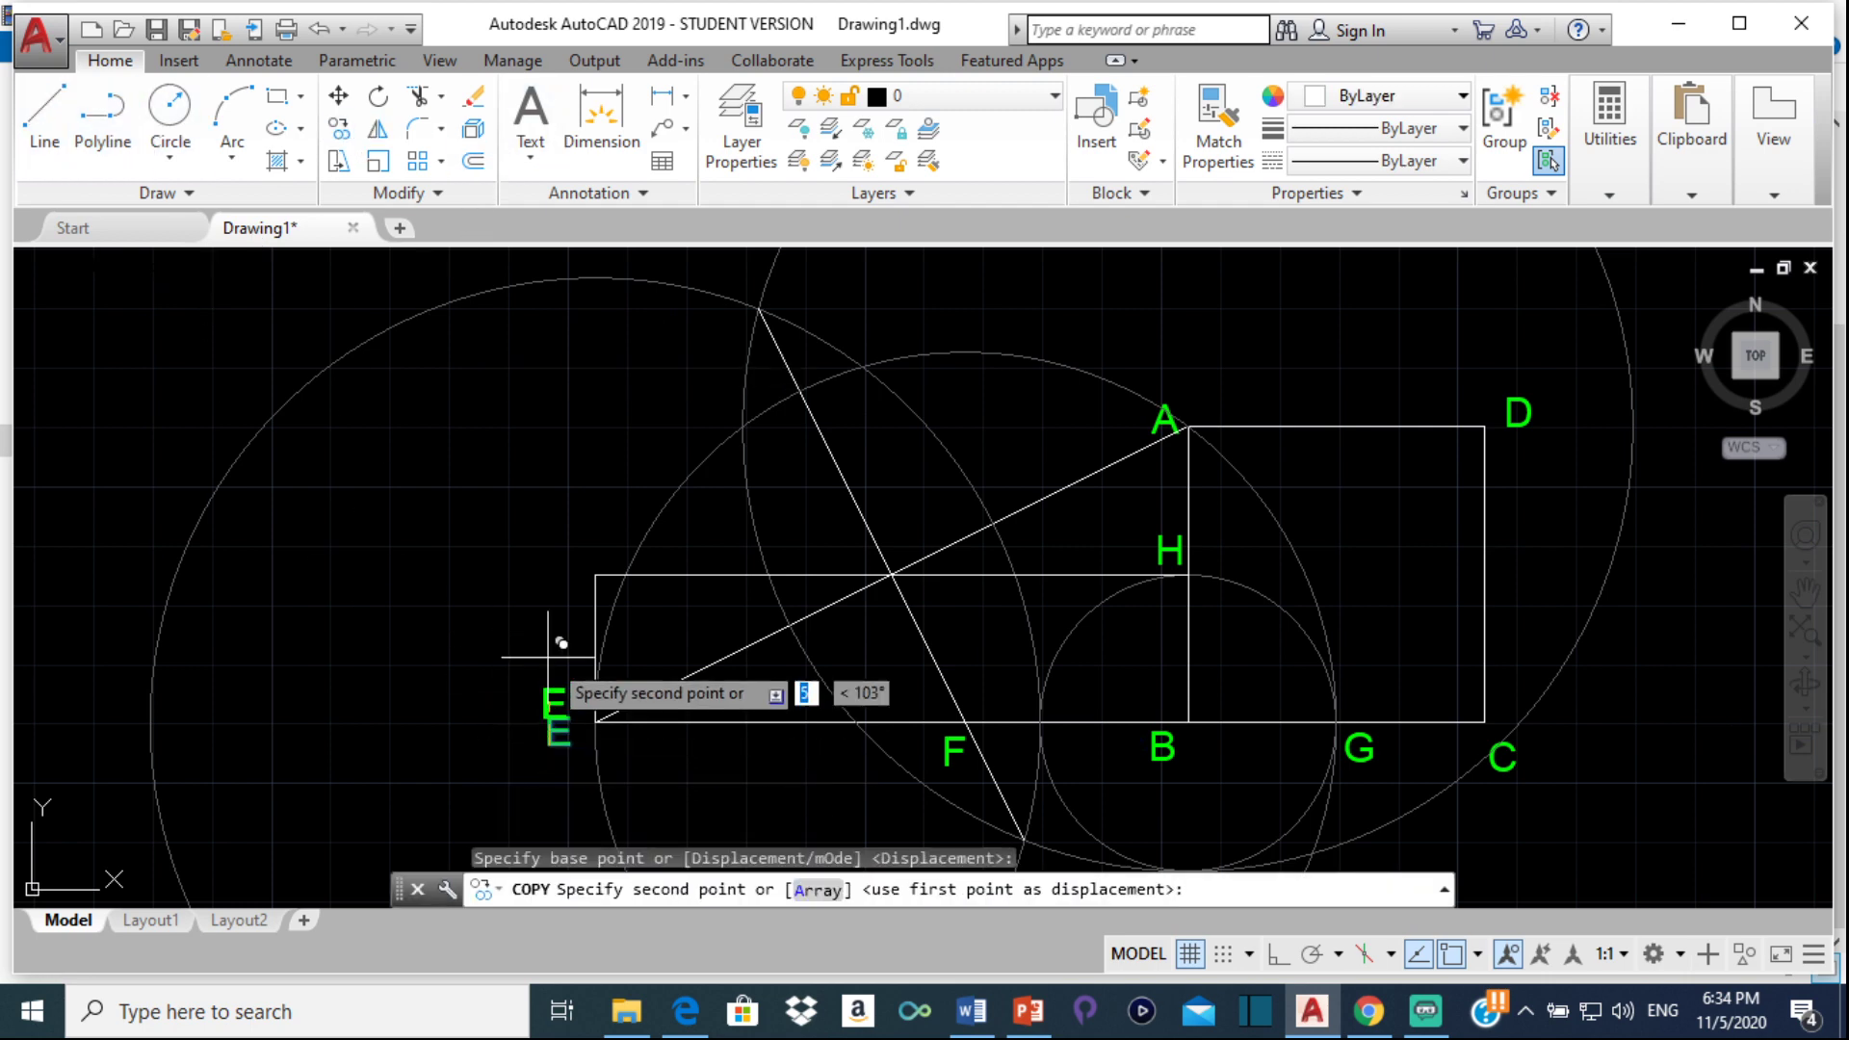
{"action": "left_click", "coordinate": [554, 584]}
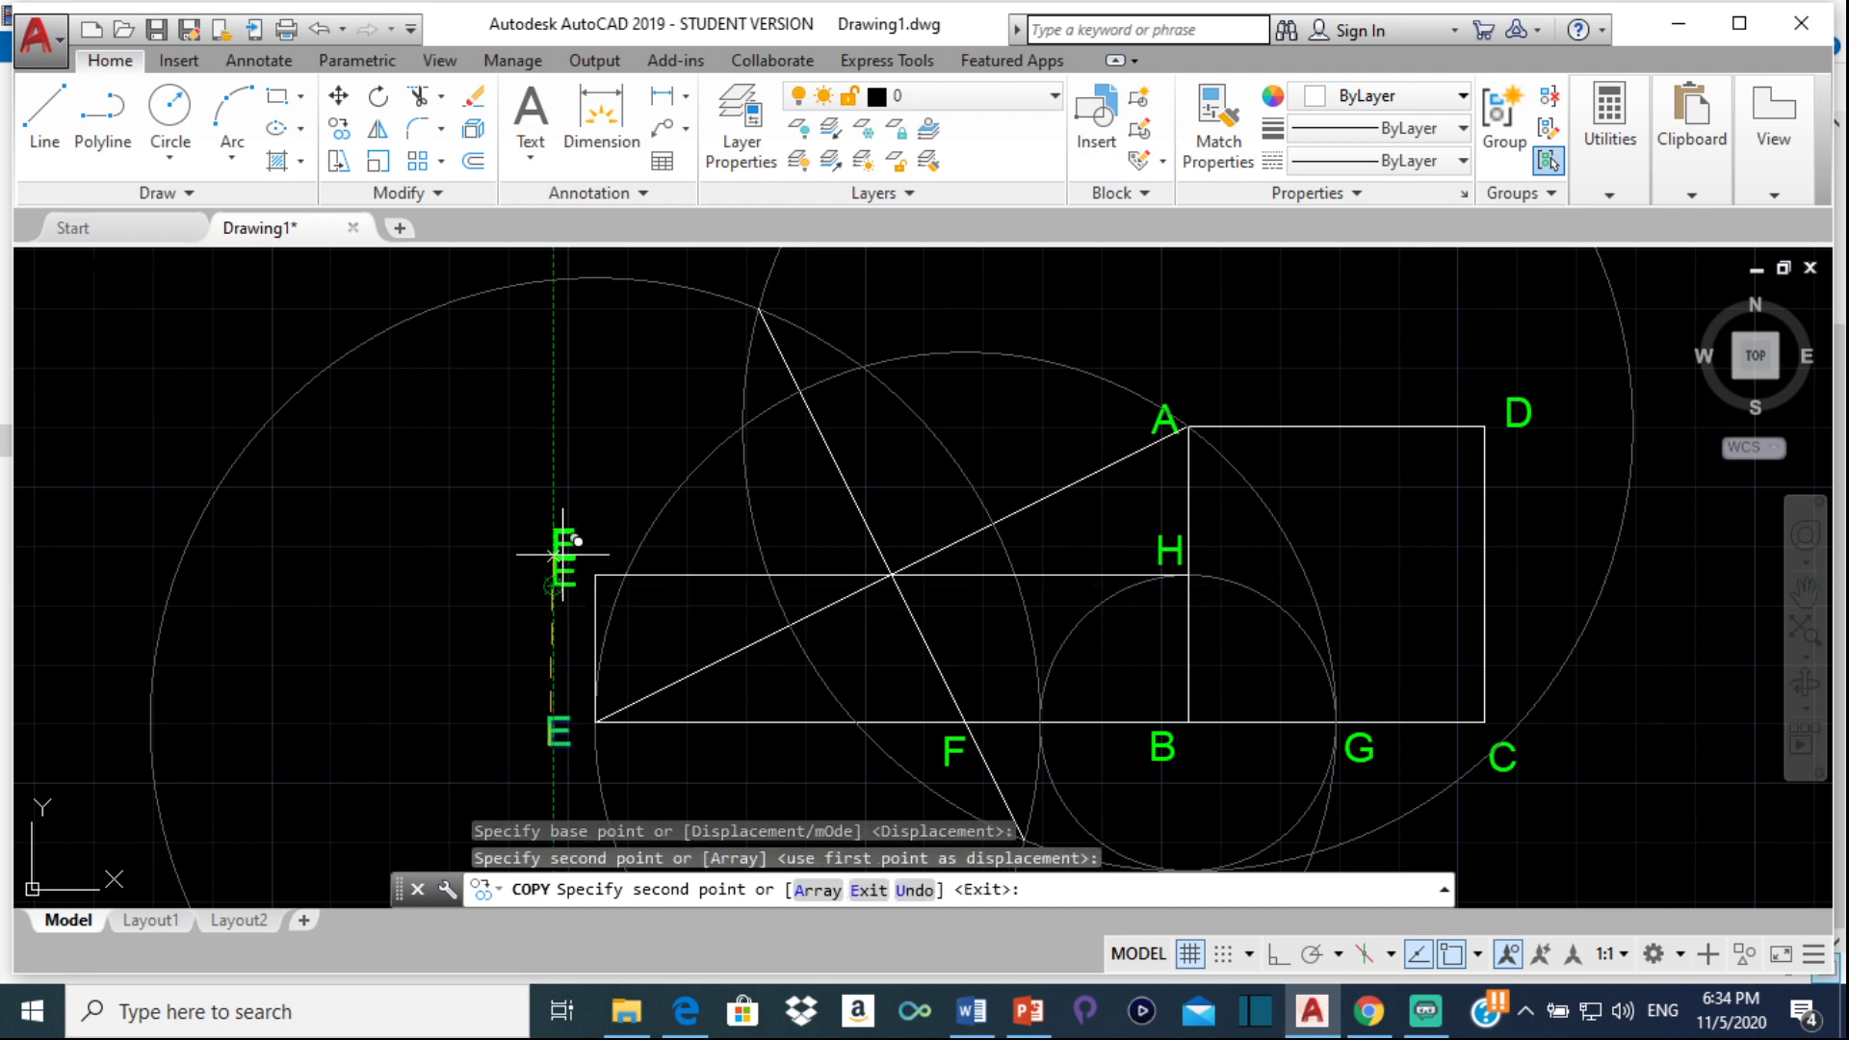
{"action": "key", "text": "Return"}
{"action": "double_click", "coordinate": [564, 570]}
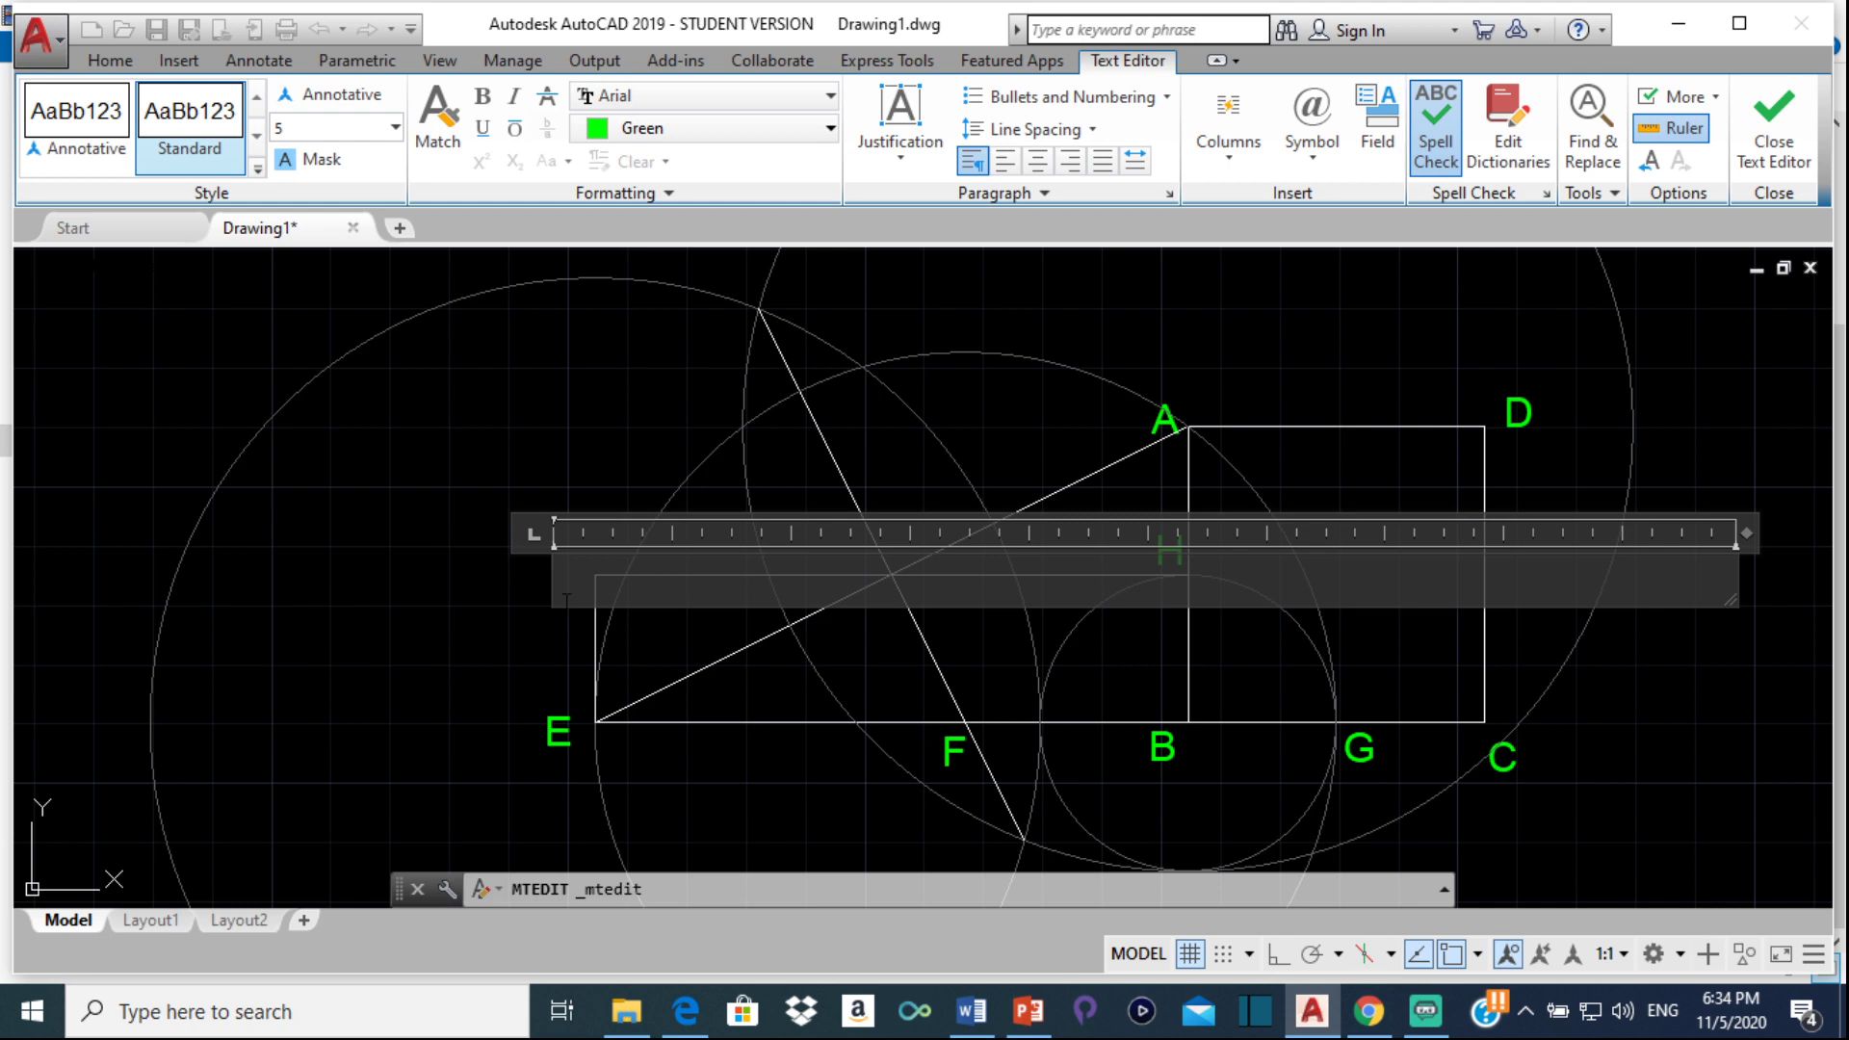
{"action": "left_click", "coordinate": [366, 579]}
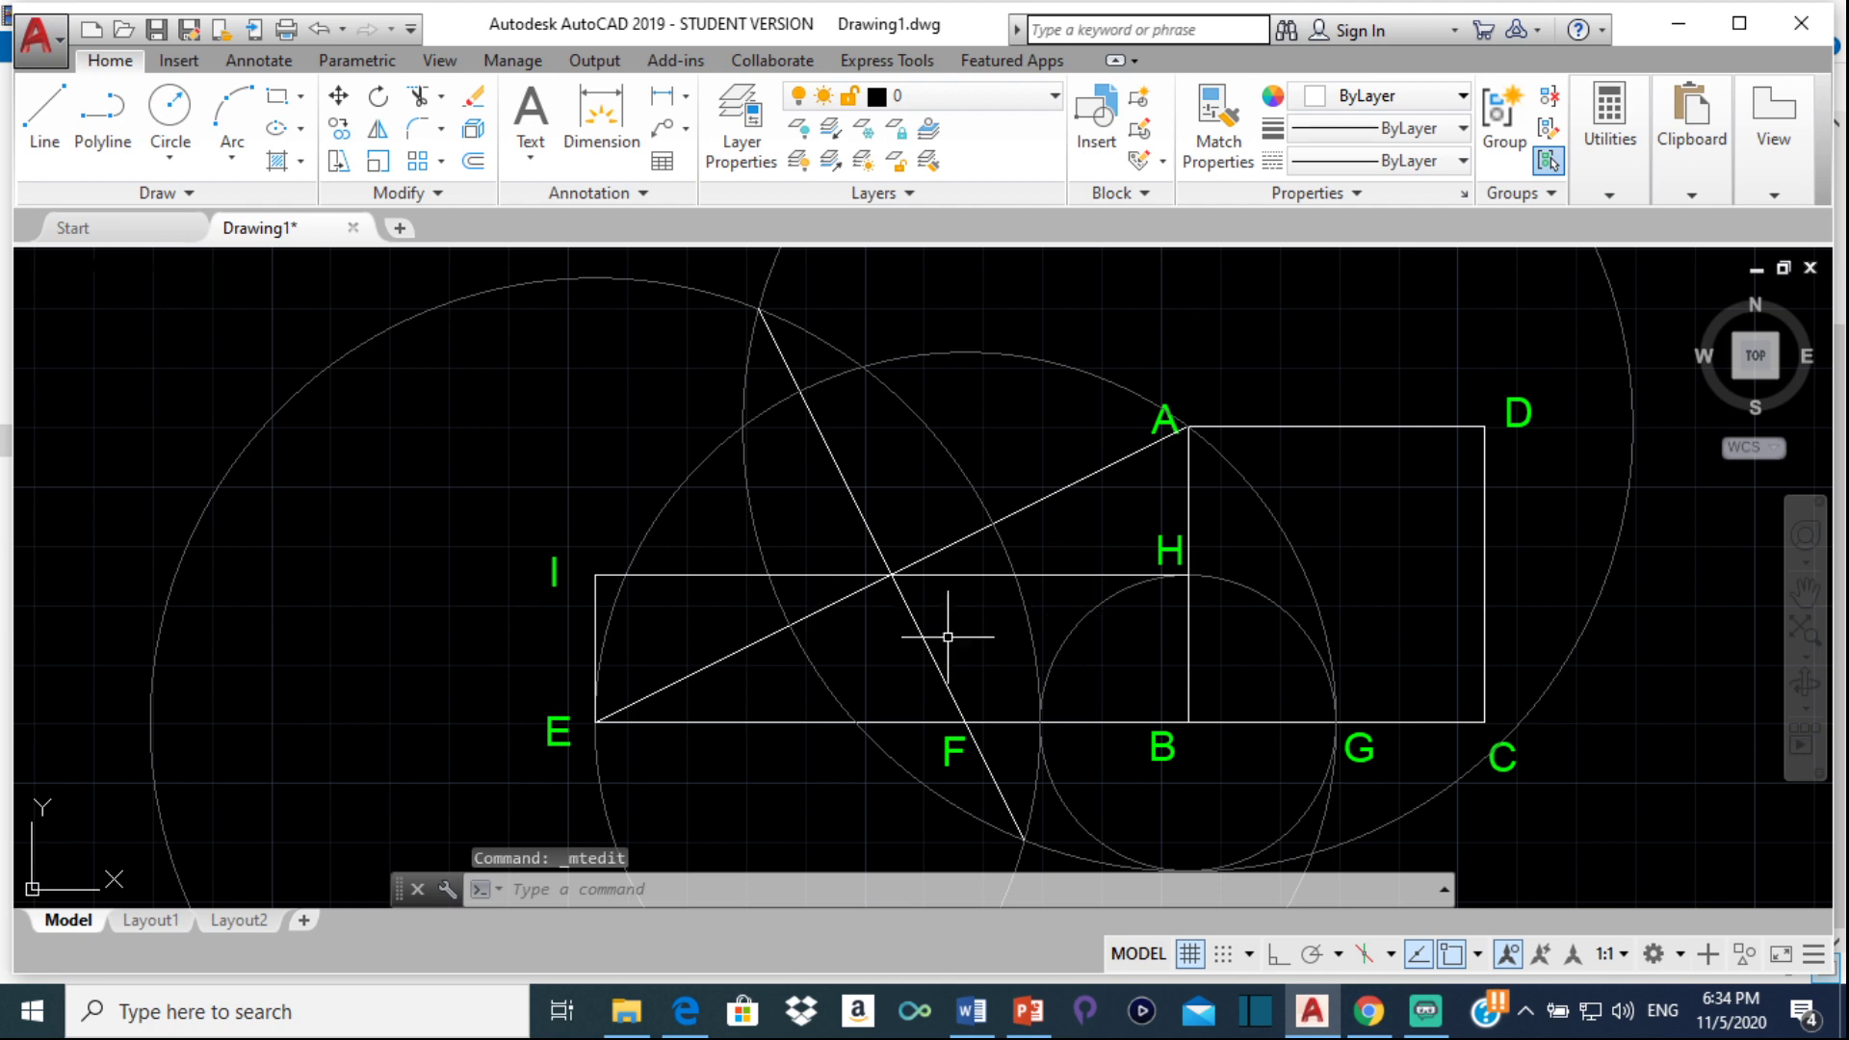
Fill all the regions inside rectangle IEBH with a solid hatch in the ByLayer colour
{"action": "left_click", "coordinate": [304, 163]}
{"action": "left_click", "coordinate": [299, 193]}
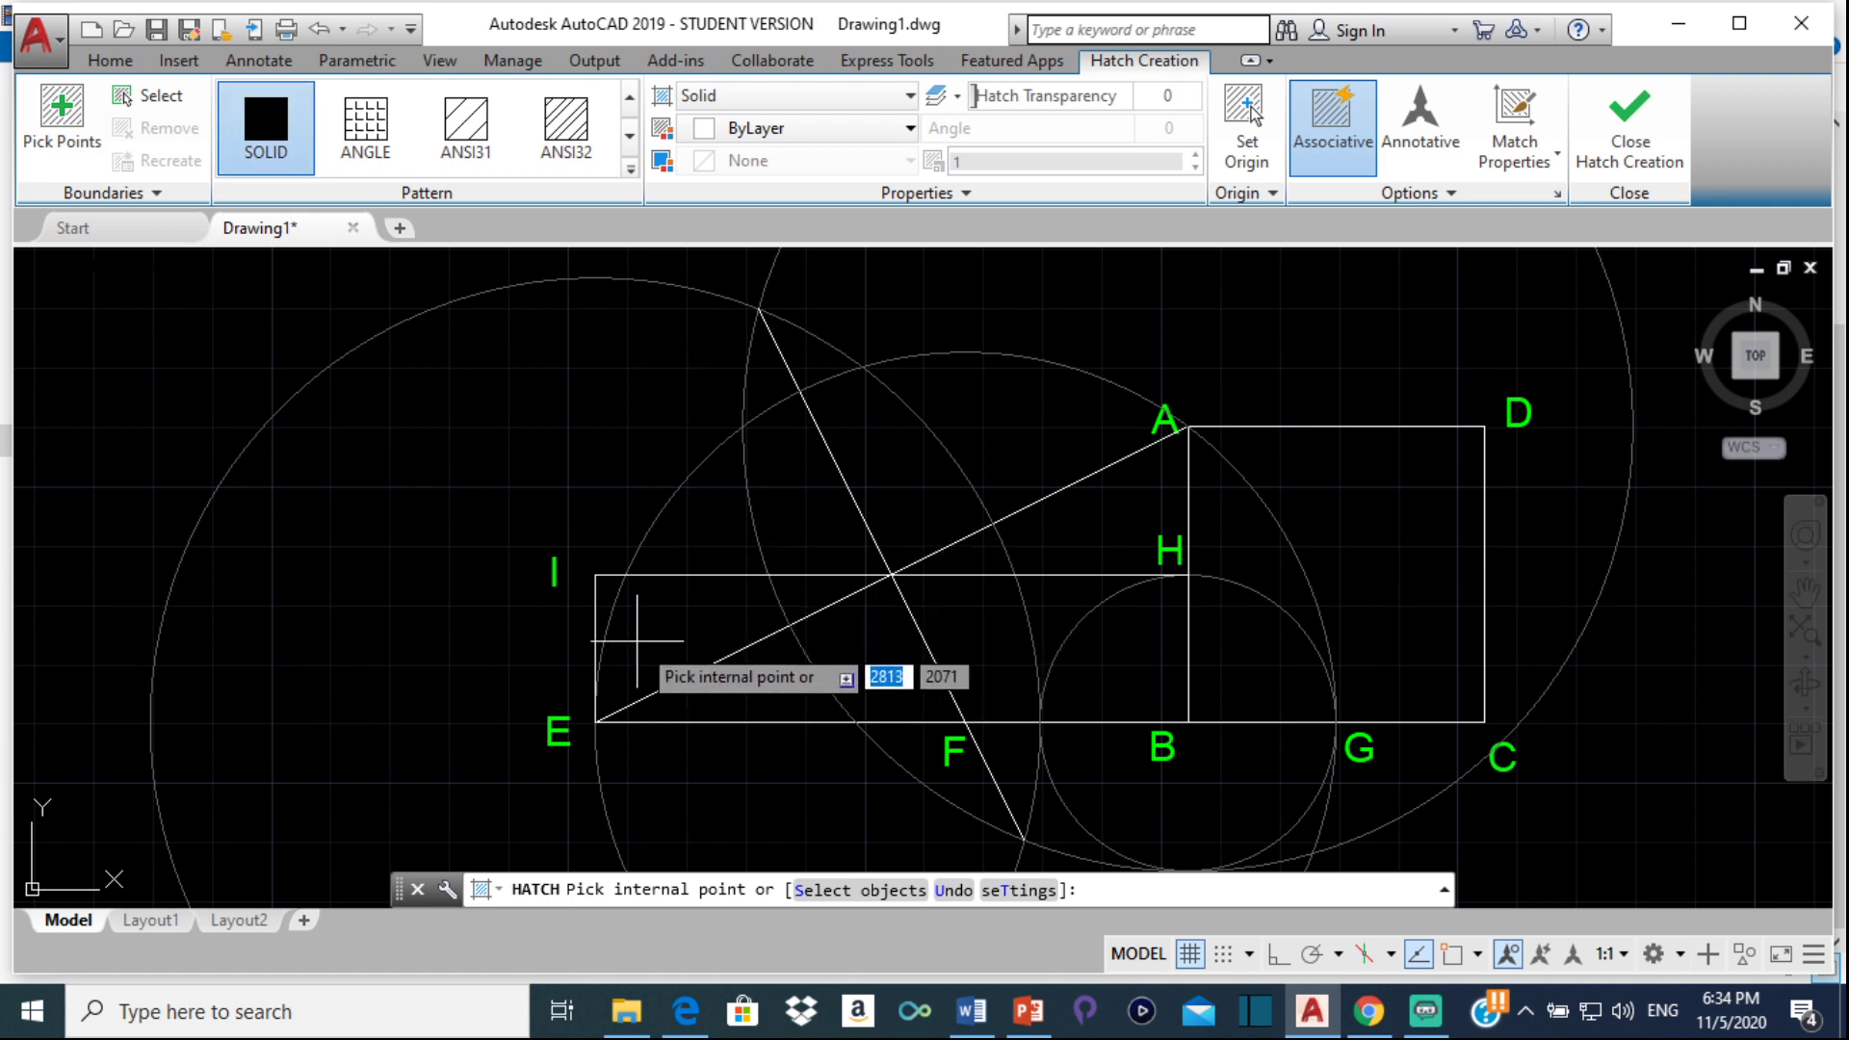
{"action": "left_click", "coordinate": [613, 586]}
{"action": "left_click", "coordinate": [662, 609]}
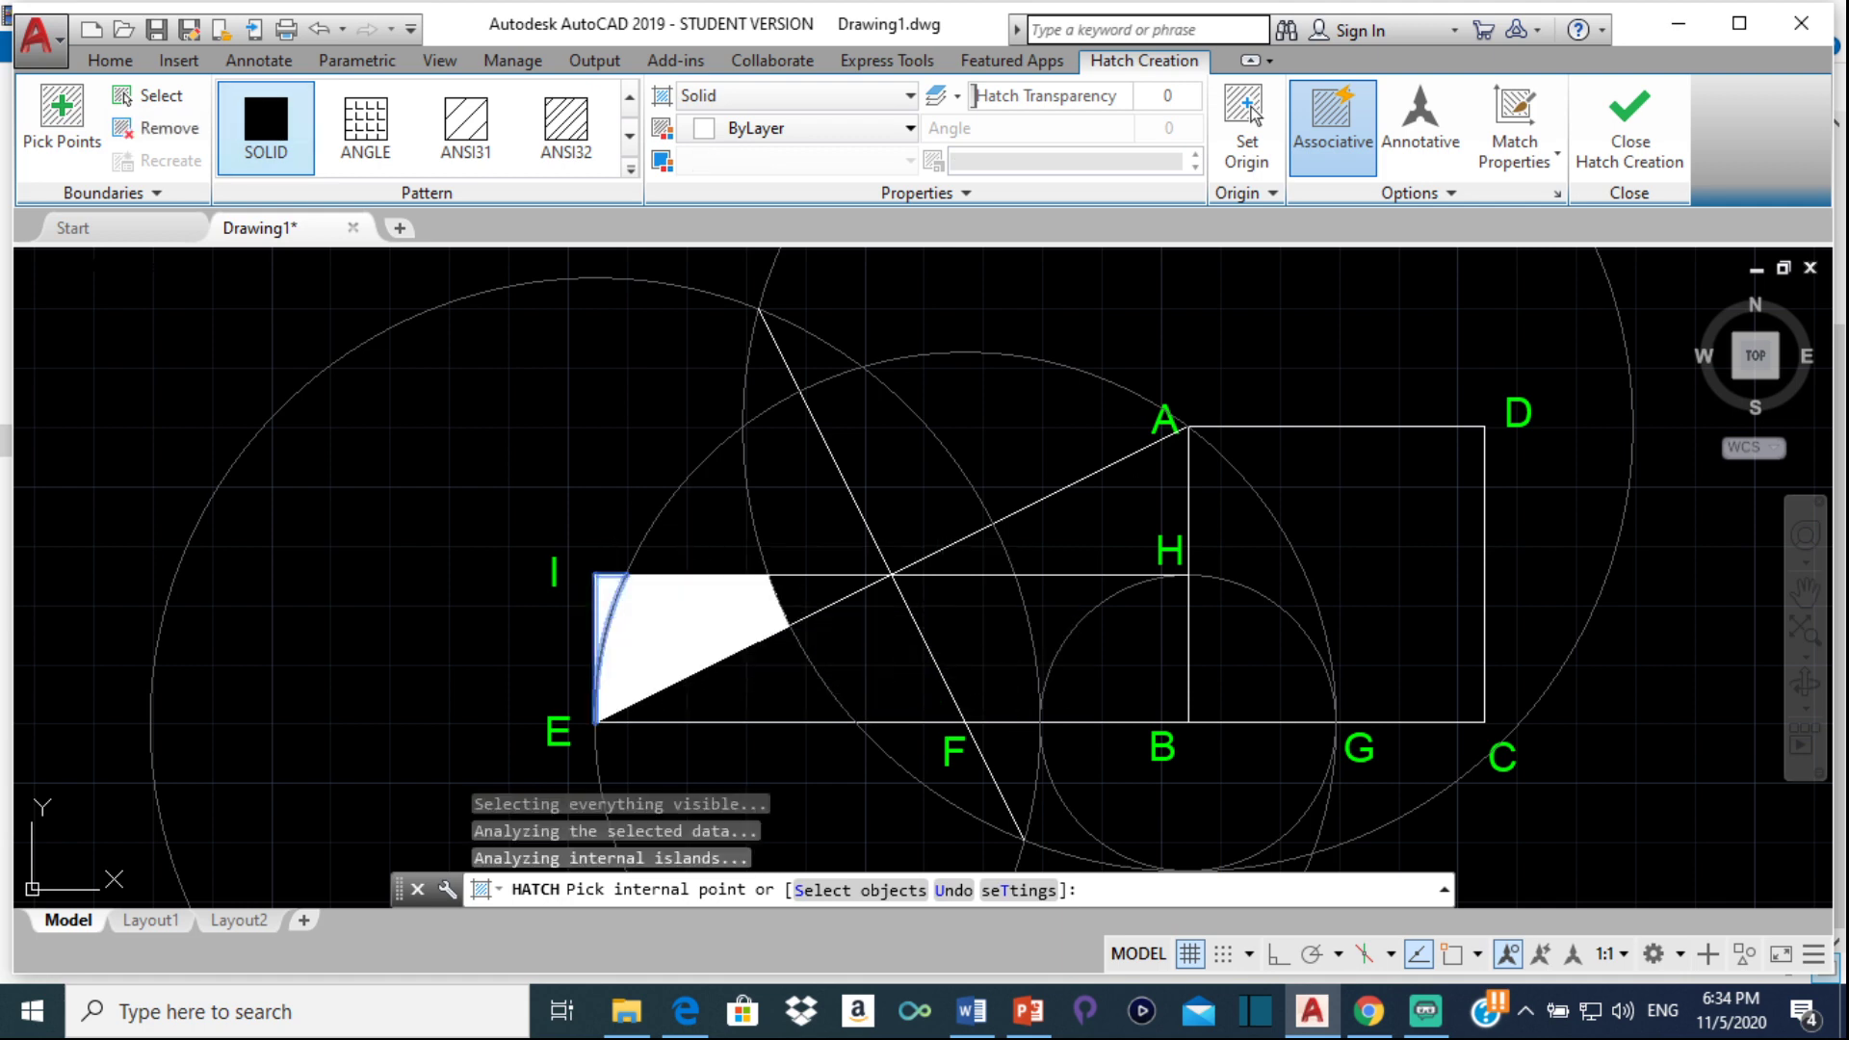
{"action": "left_click", "coordinate": [809, 674]}
{"action": "left_click", "coordinate": [867, 674]}
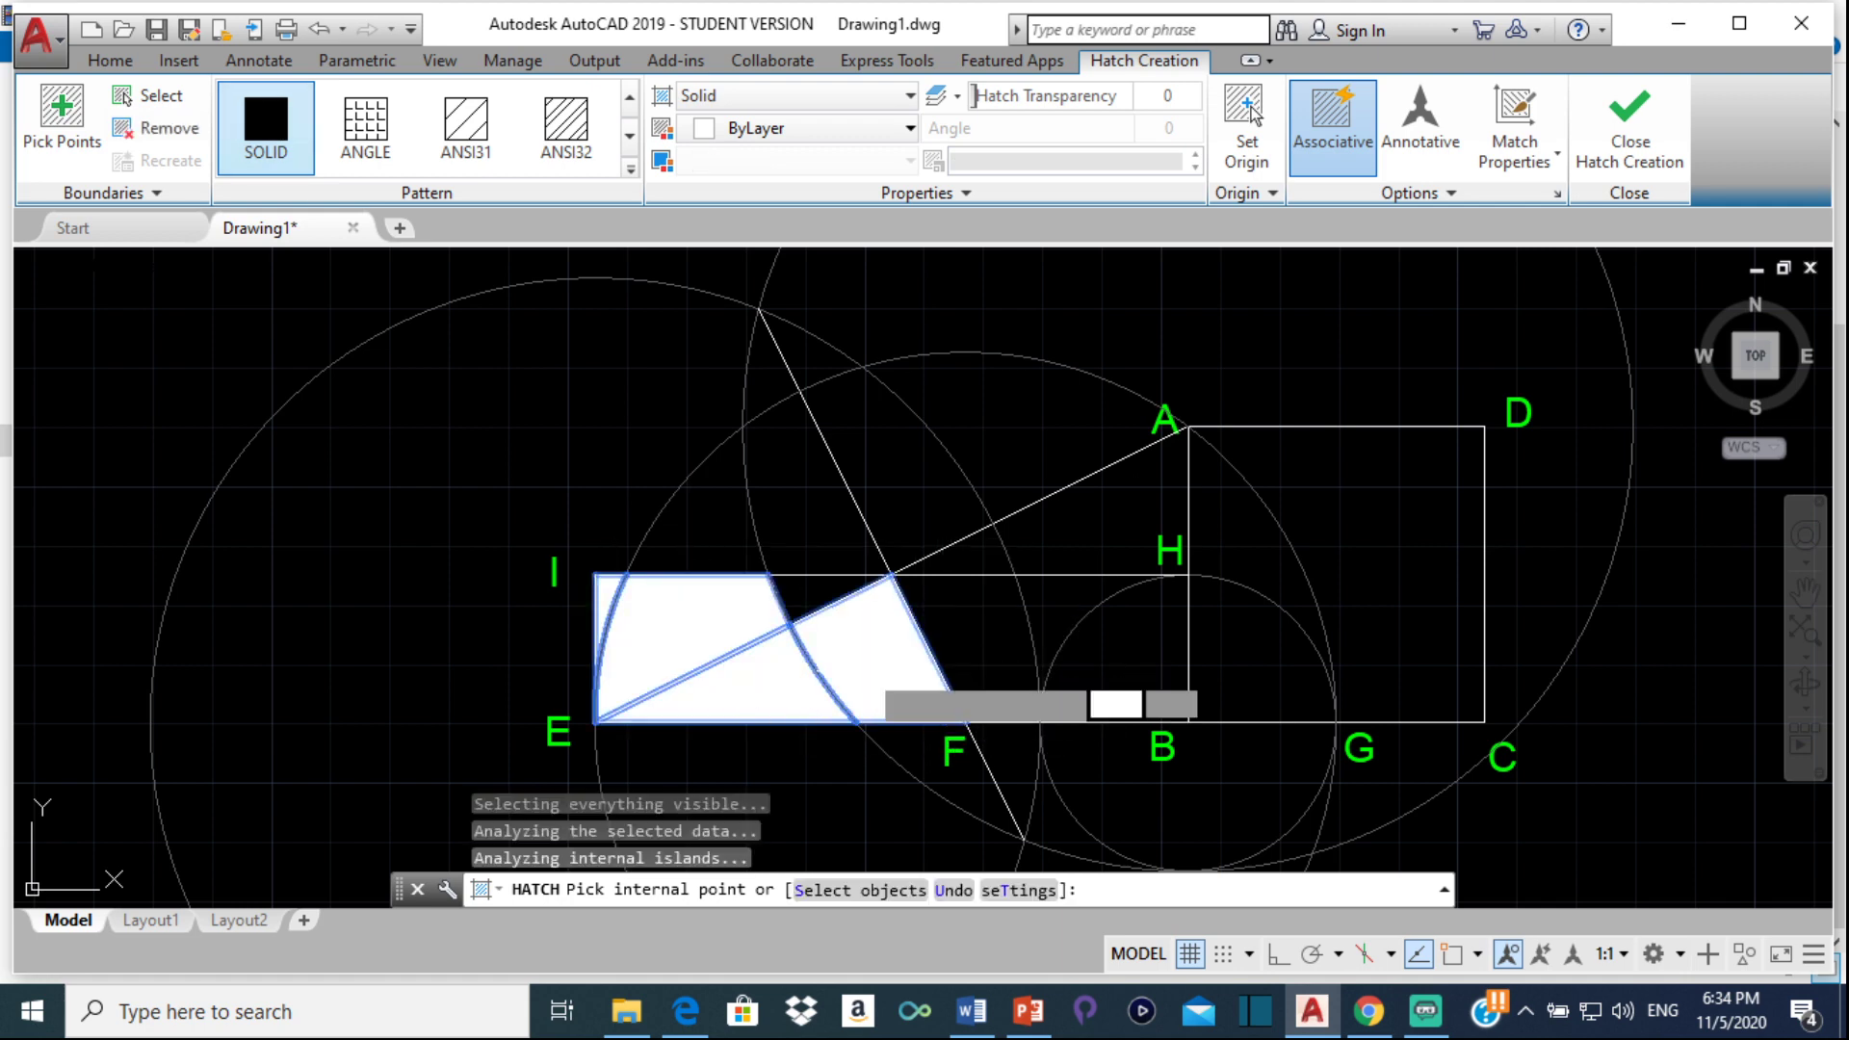
{"action": "left_click", "coordinate": [803, 597]}
{"action": "left_click", "coordinate": [1001, 640]}
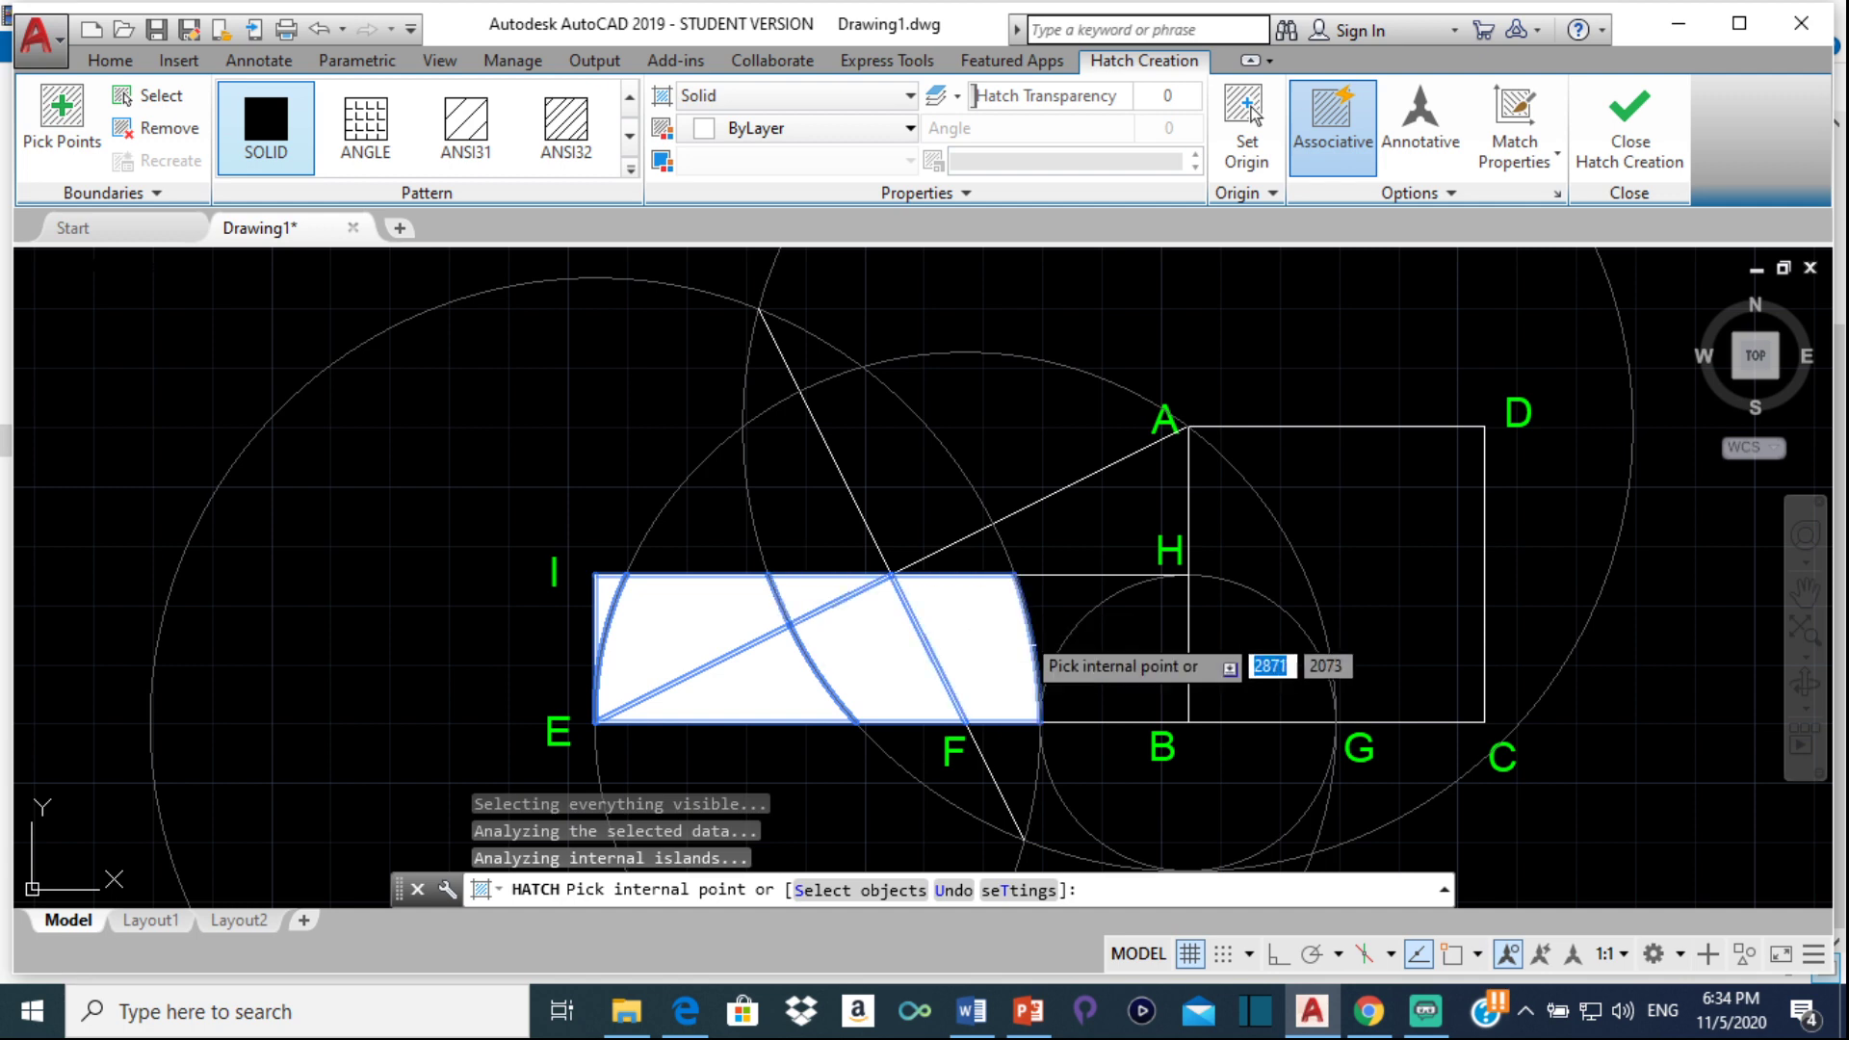
{"action": "left_click", "coordinate": [1057, 593]}
{"action": "left_click", "coordinate": [1086, 691]}
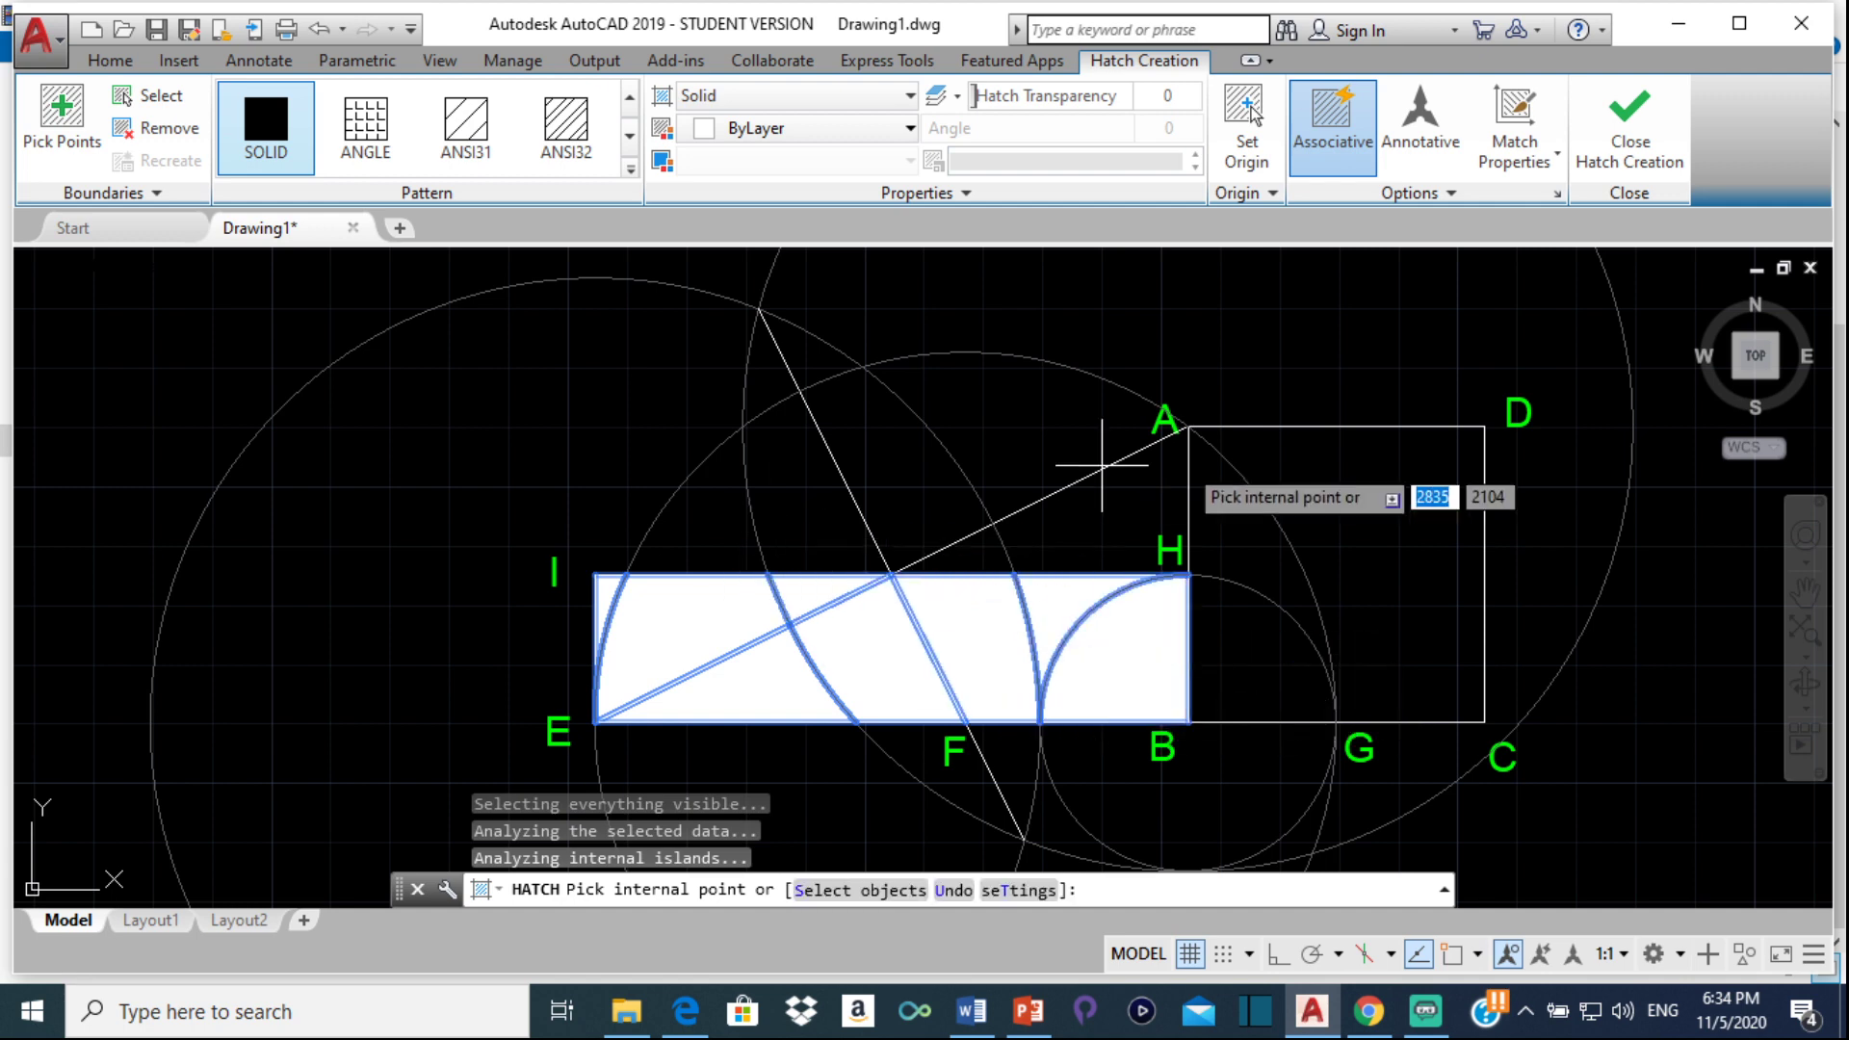
{"action": "key", "text": "Escape"}
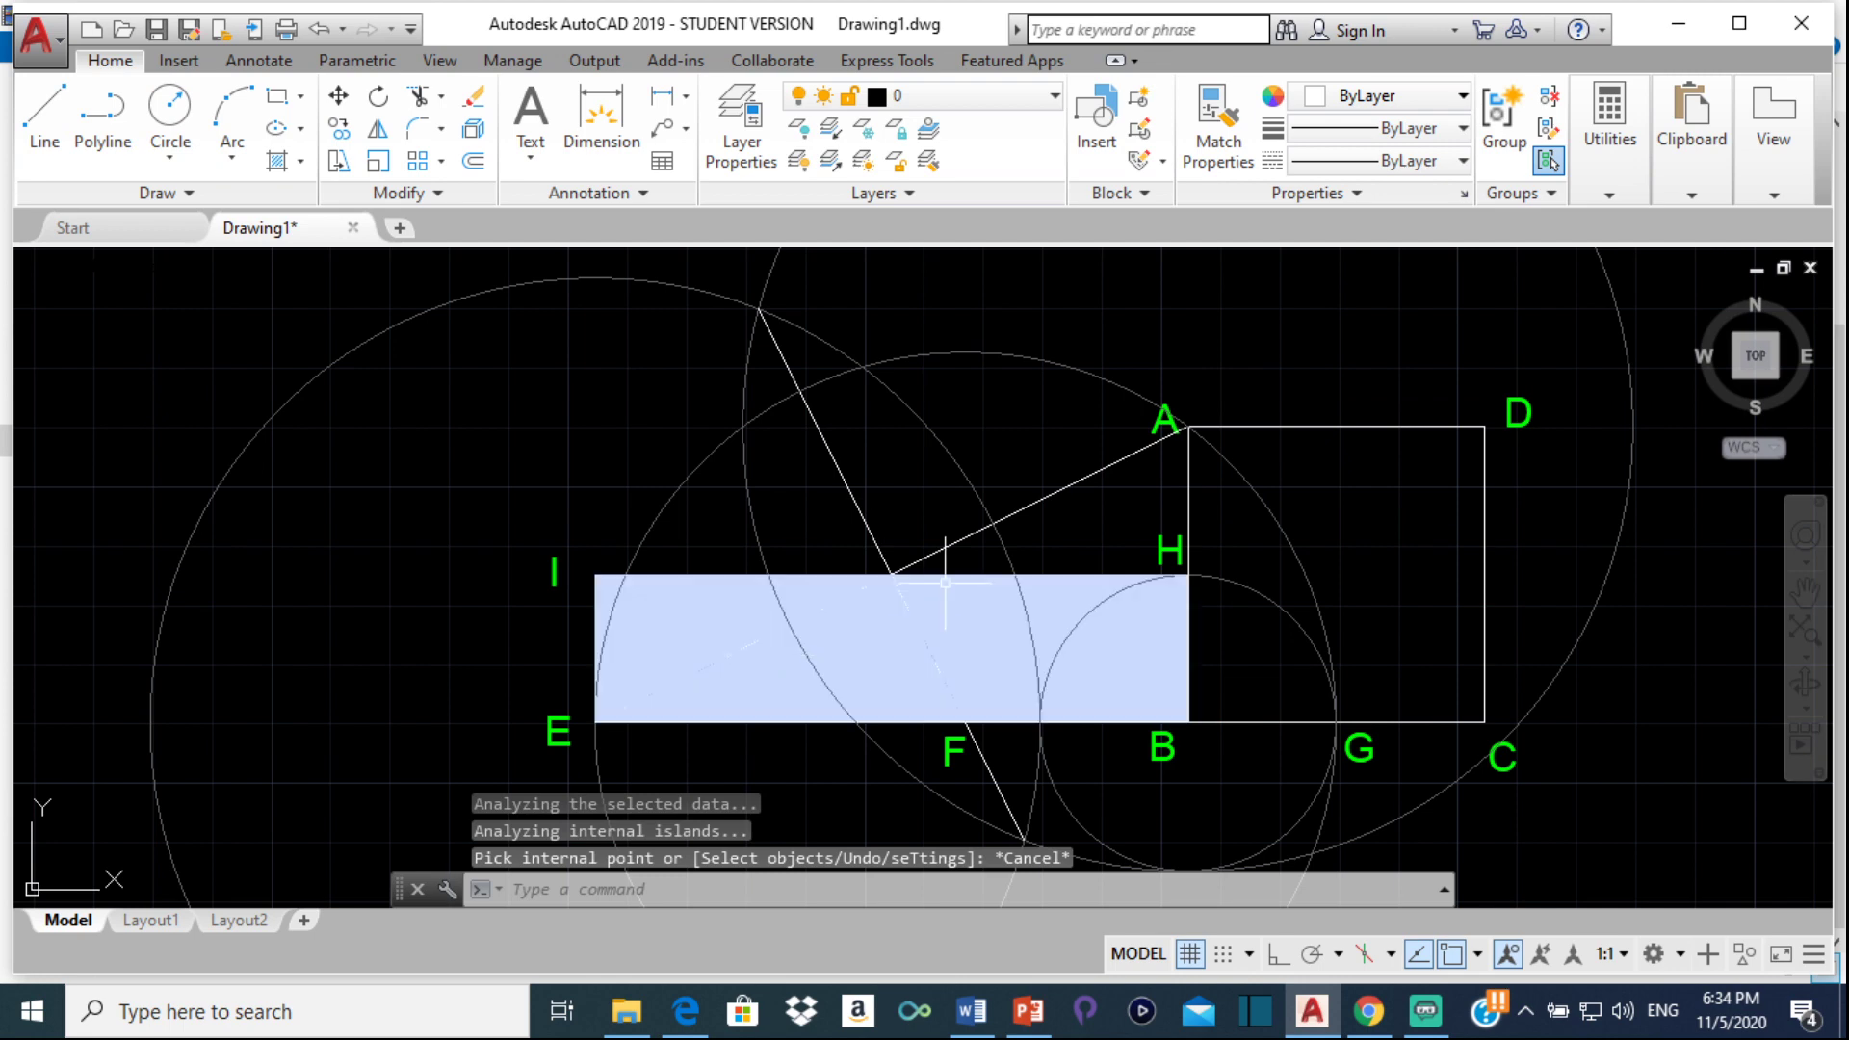
{"action": "scroll", "coordinate": [943, 573], "scroll_direction": "down", "scroll_amount": 2}
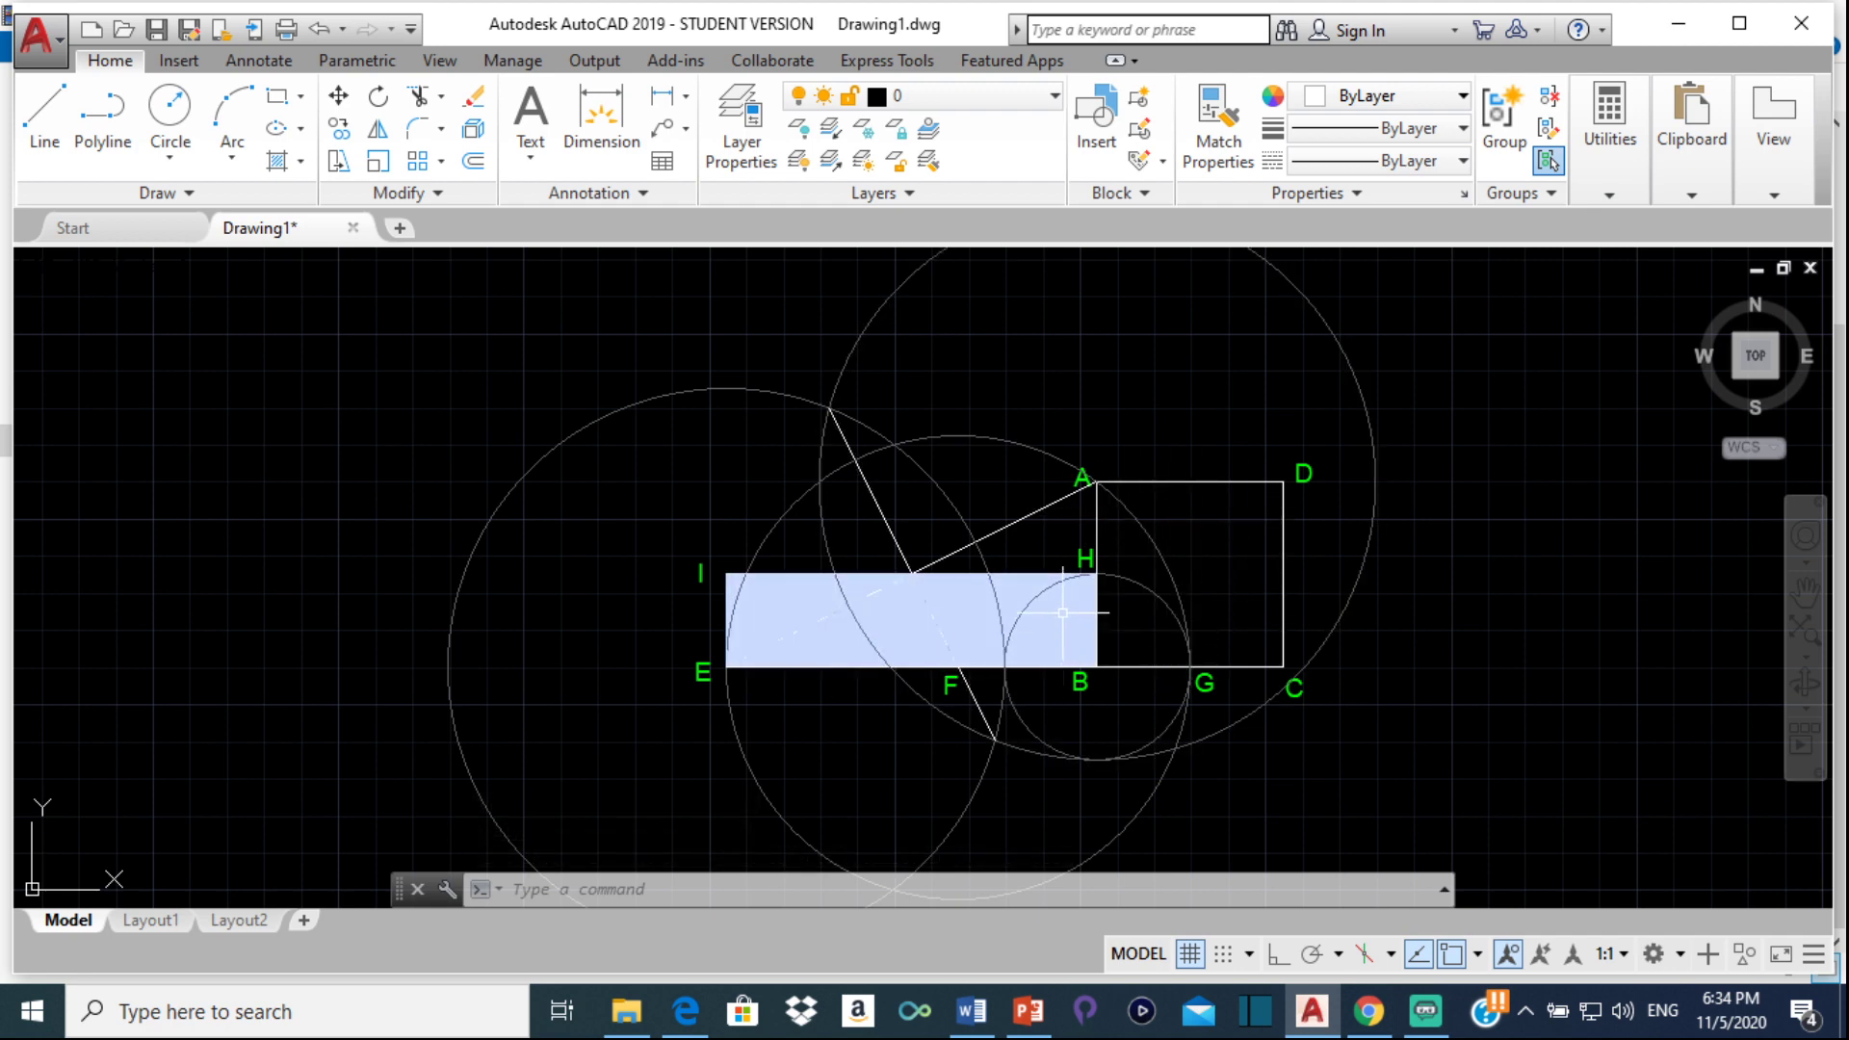
{"action": "scroll", "coordinate": [1024, 608], "scroll_direction": "down", "scroll_amount": 2}
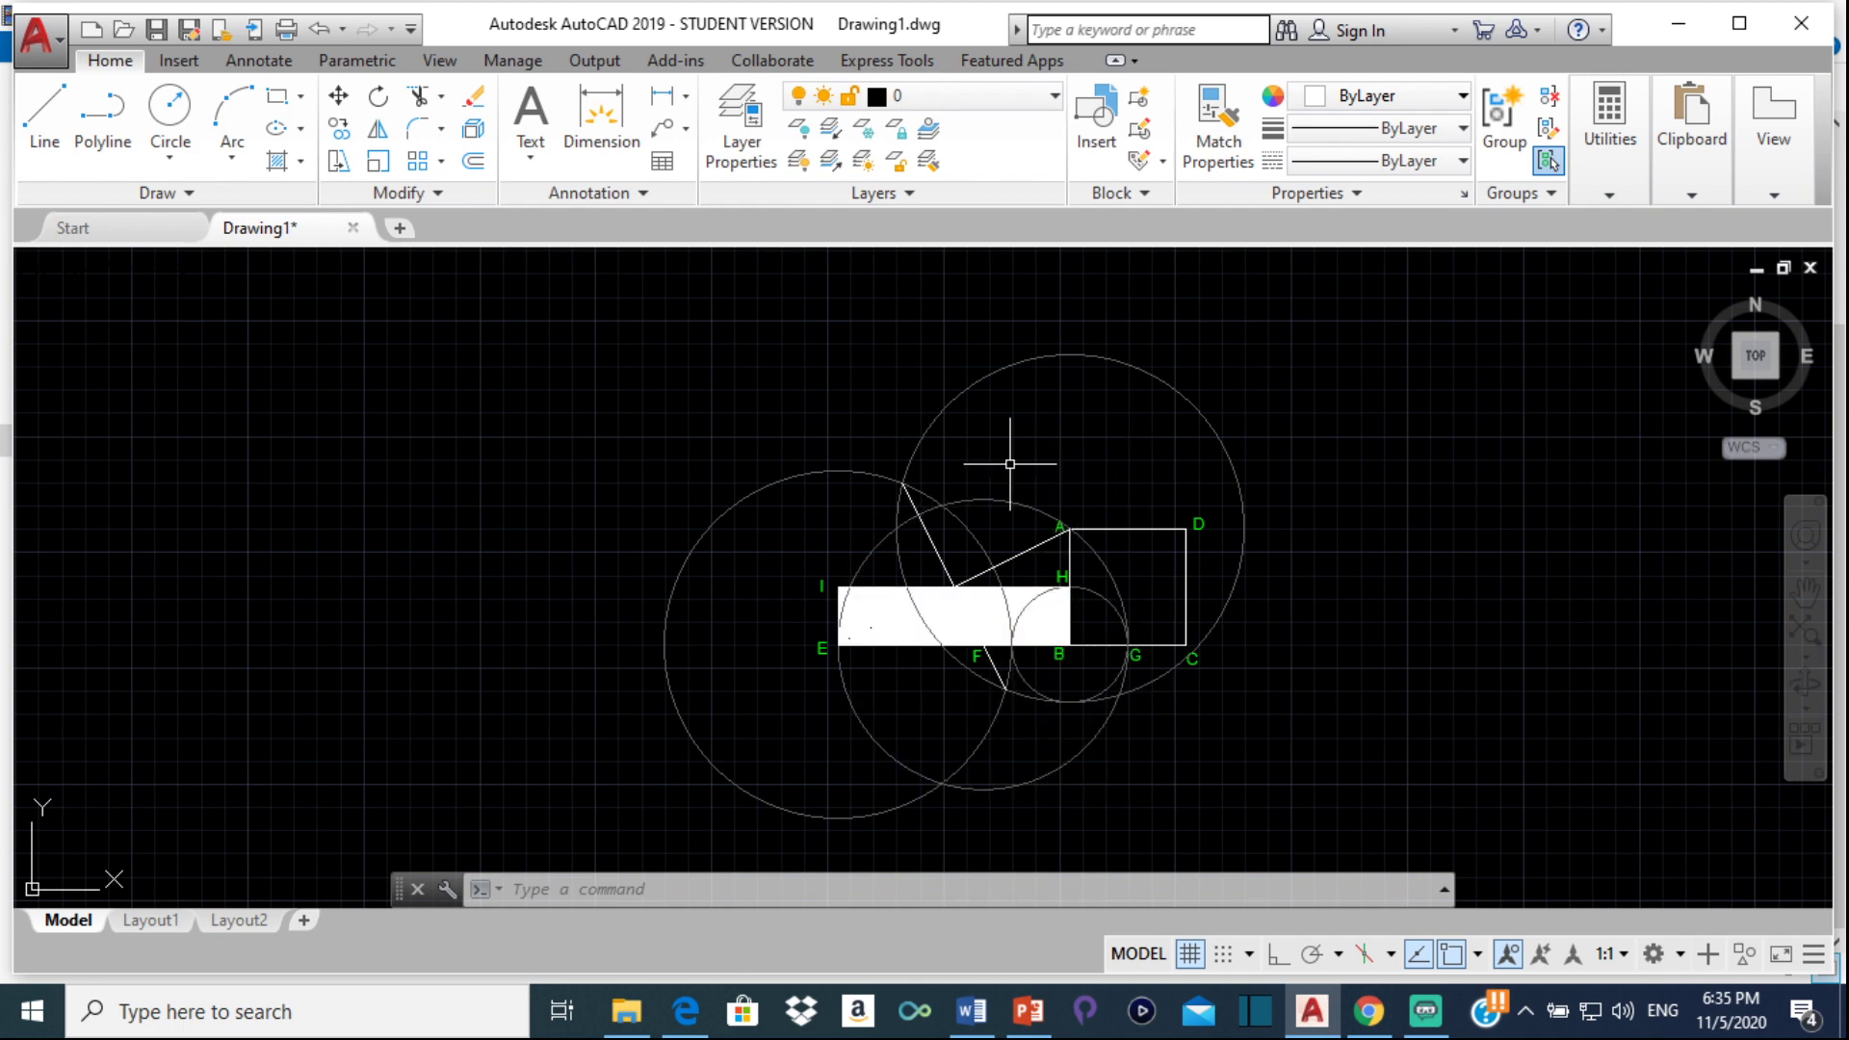
{"action": "scroll", "coordinate": [1011, 464], "scroll_direction": "down", "scroll_amount": 4}
{"action": "scroll", "coordinate": [991, 506], "scroll_direction": "up", "scroll_amount": 4}
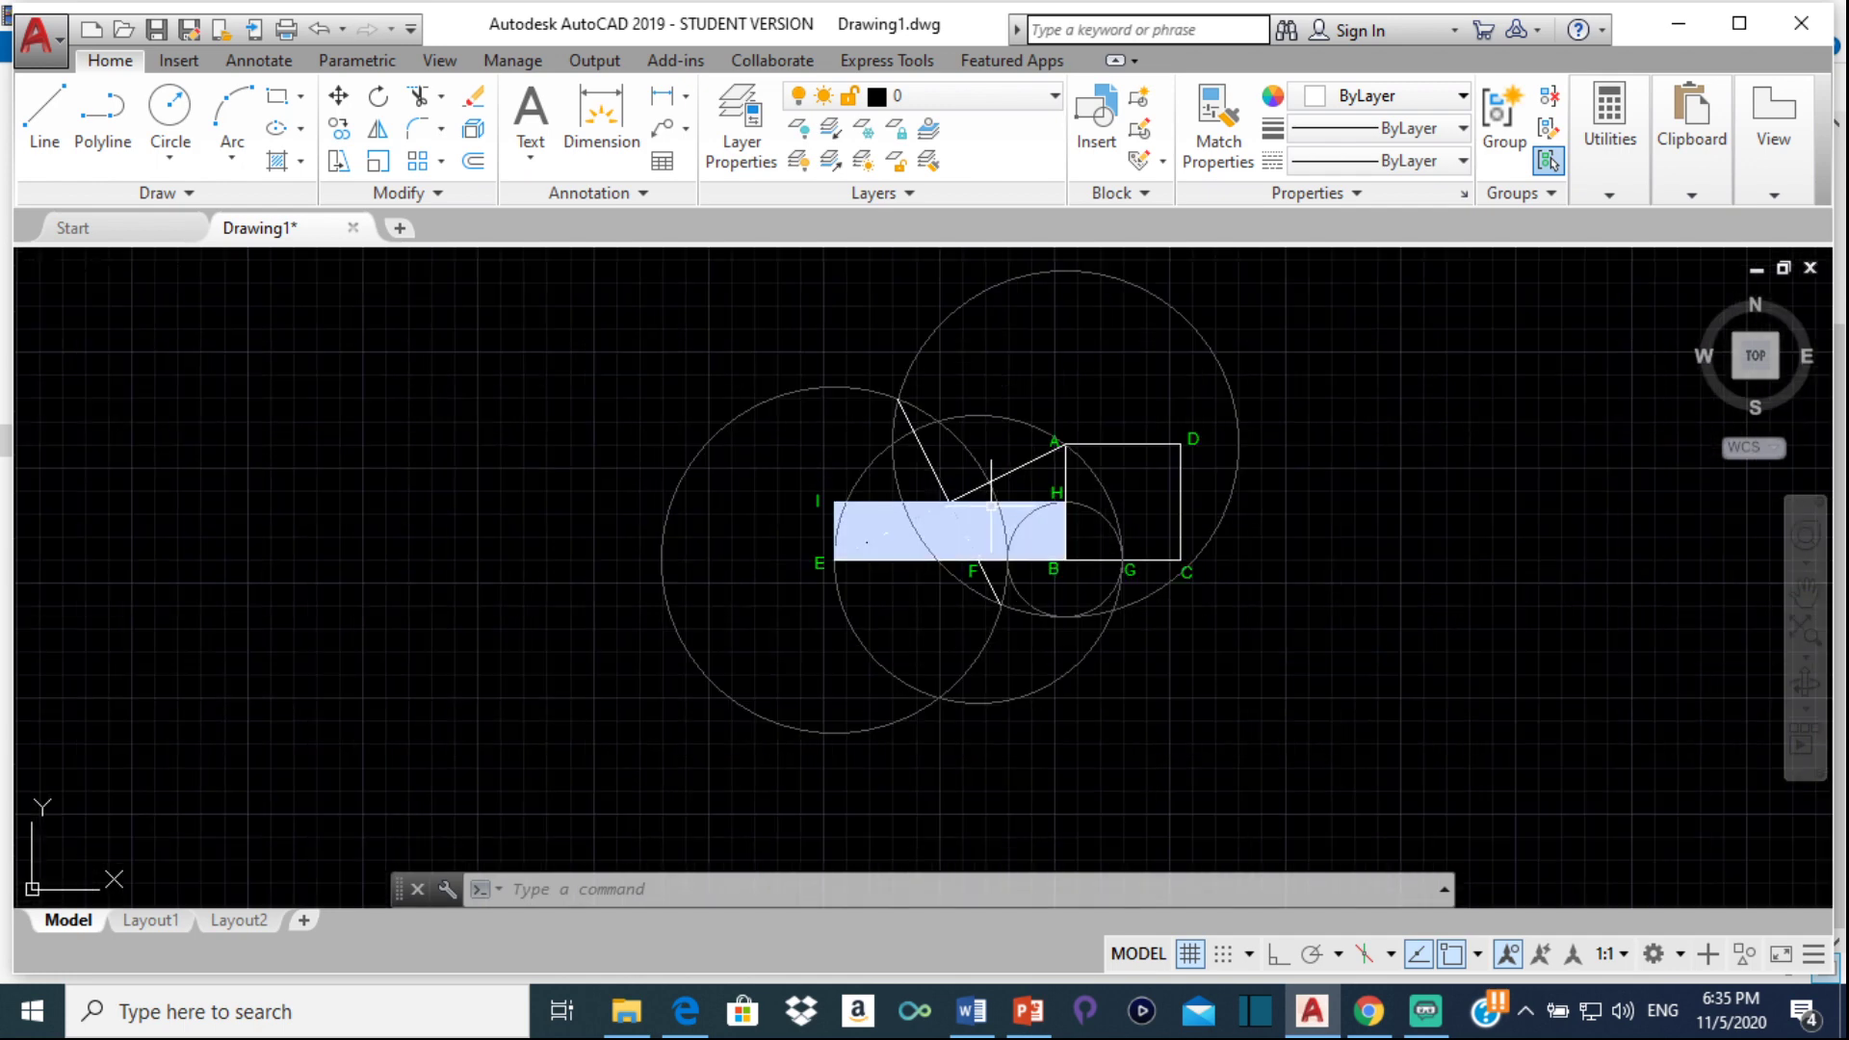